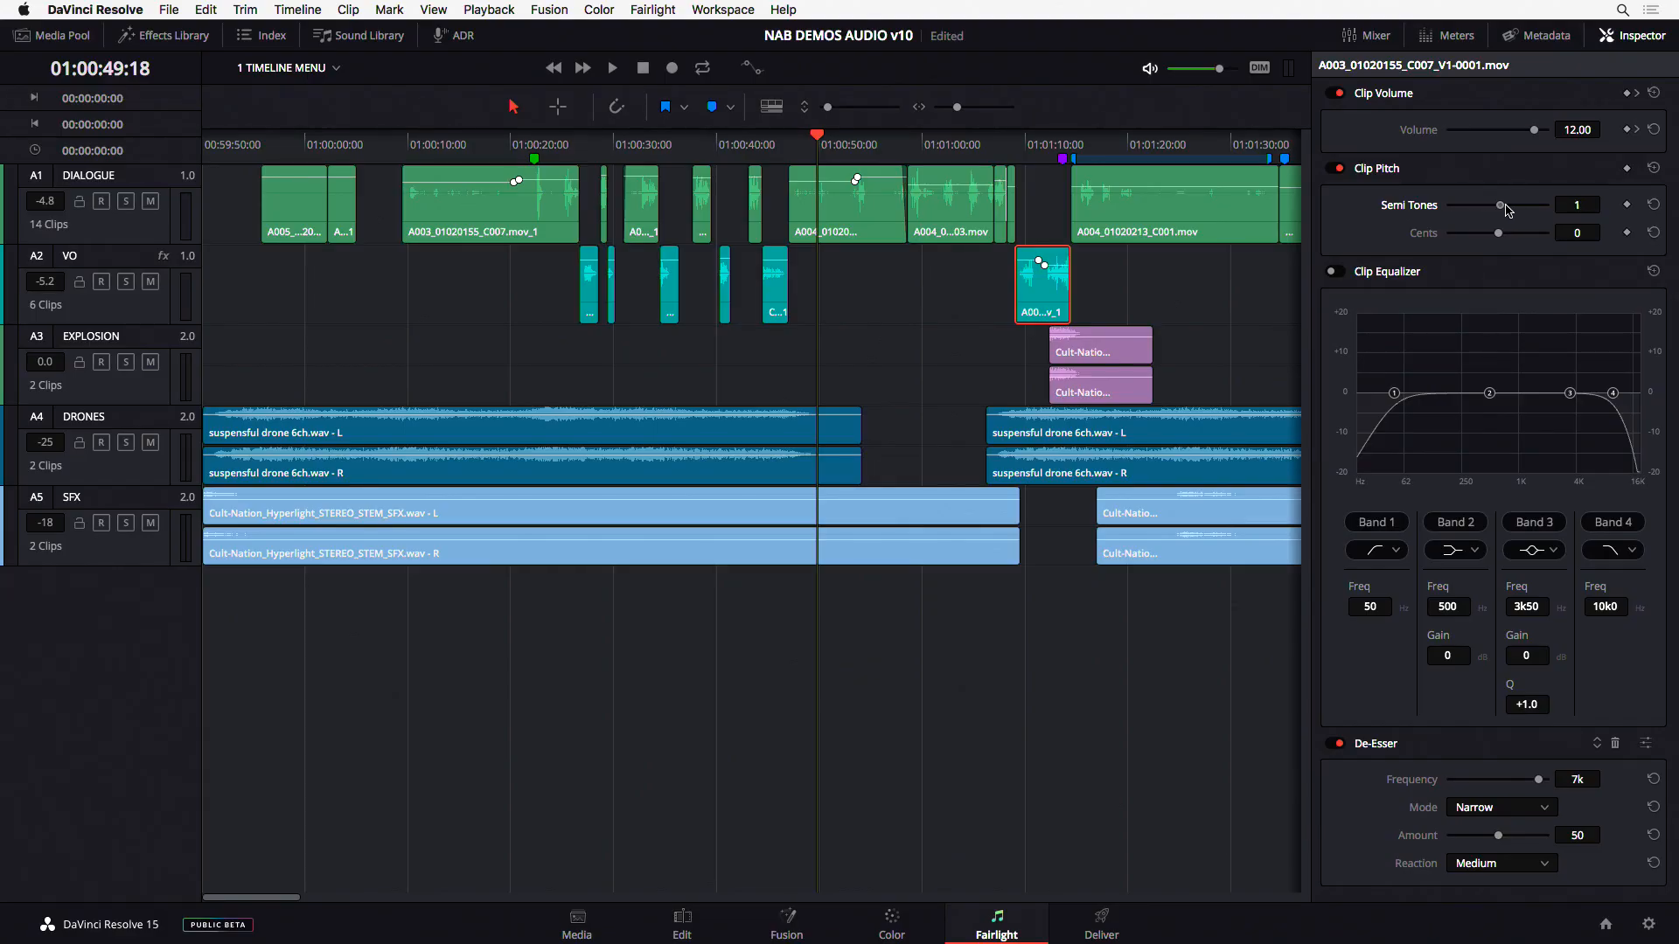
- Set the clip pitch of the selected VO clip to -1 semitone
{"action": "mouse_move", "coordinate": [1506, 205]}
{"action": "left_mouse_down"}
{"action": "mouse_move", "coordinate": [1565, 210]}
{"action": "mouse_move", "coordinate": [1502, 215]}
{"action": "left_mouse_up"}
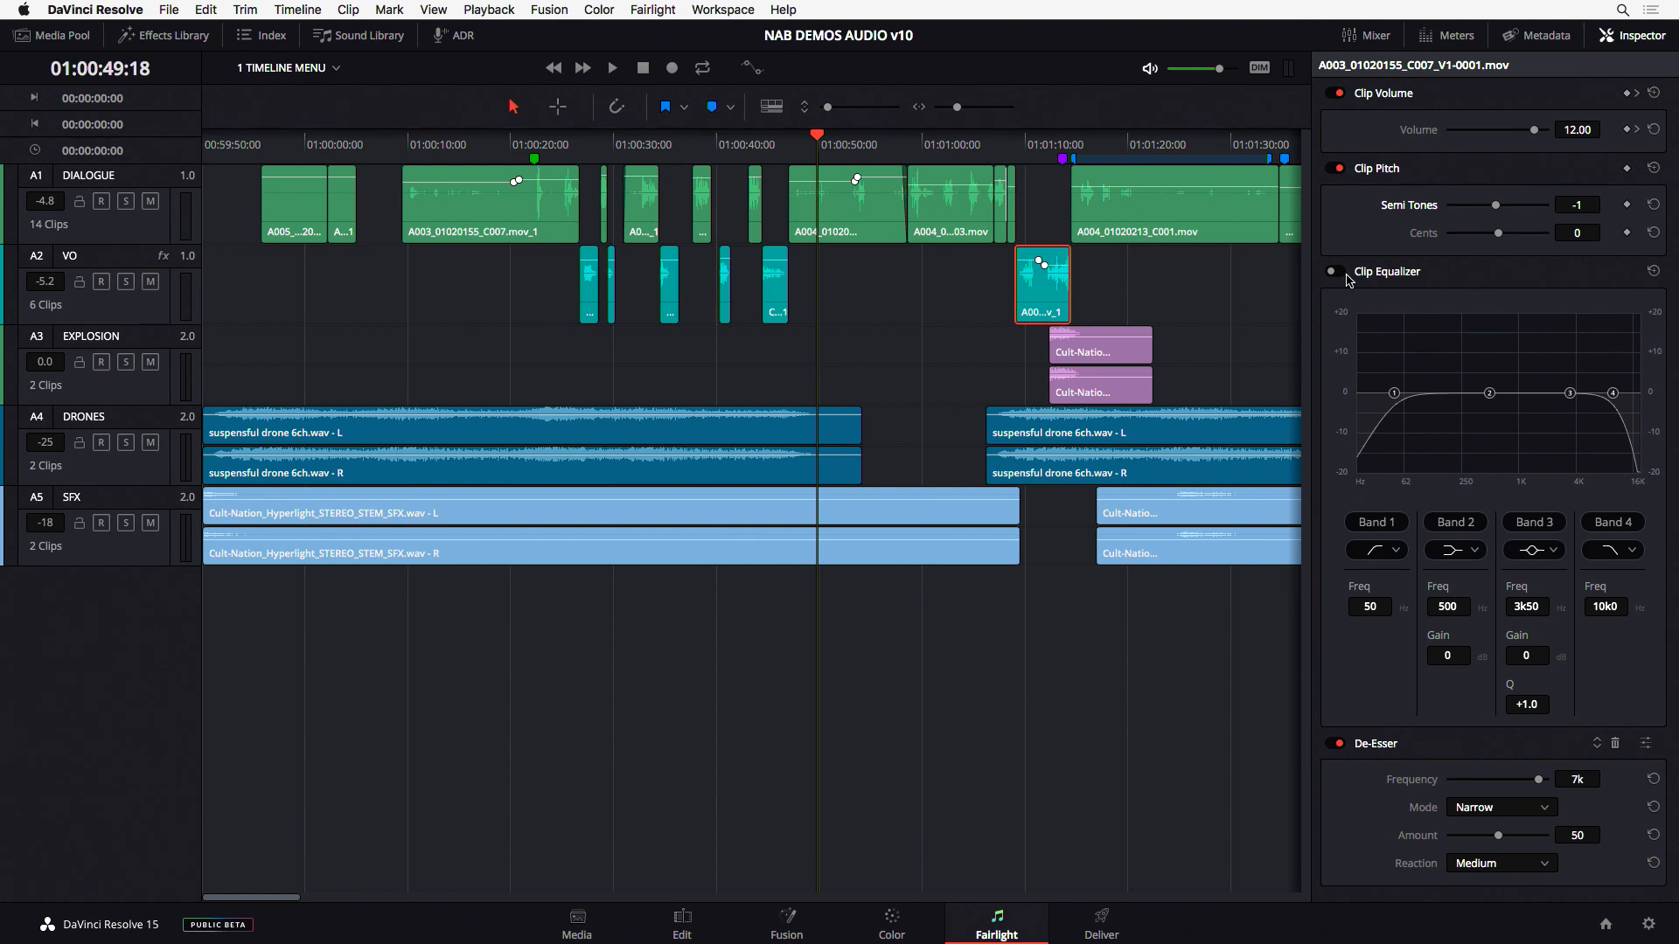
- Switch the selected VO clip's equalizer on and back off, and open the full De-Esser controls for viewing
{"action": "left_click", "coordinate": [1333, 272]}
{"action": "left_click", "coordinate": [1338, 272]}
{"action": "left_click", "coordinate": [1645, 743]}
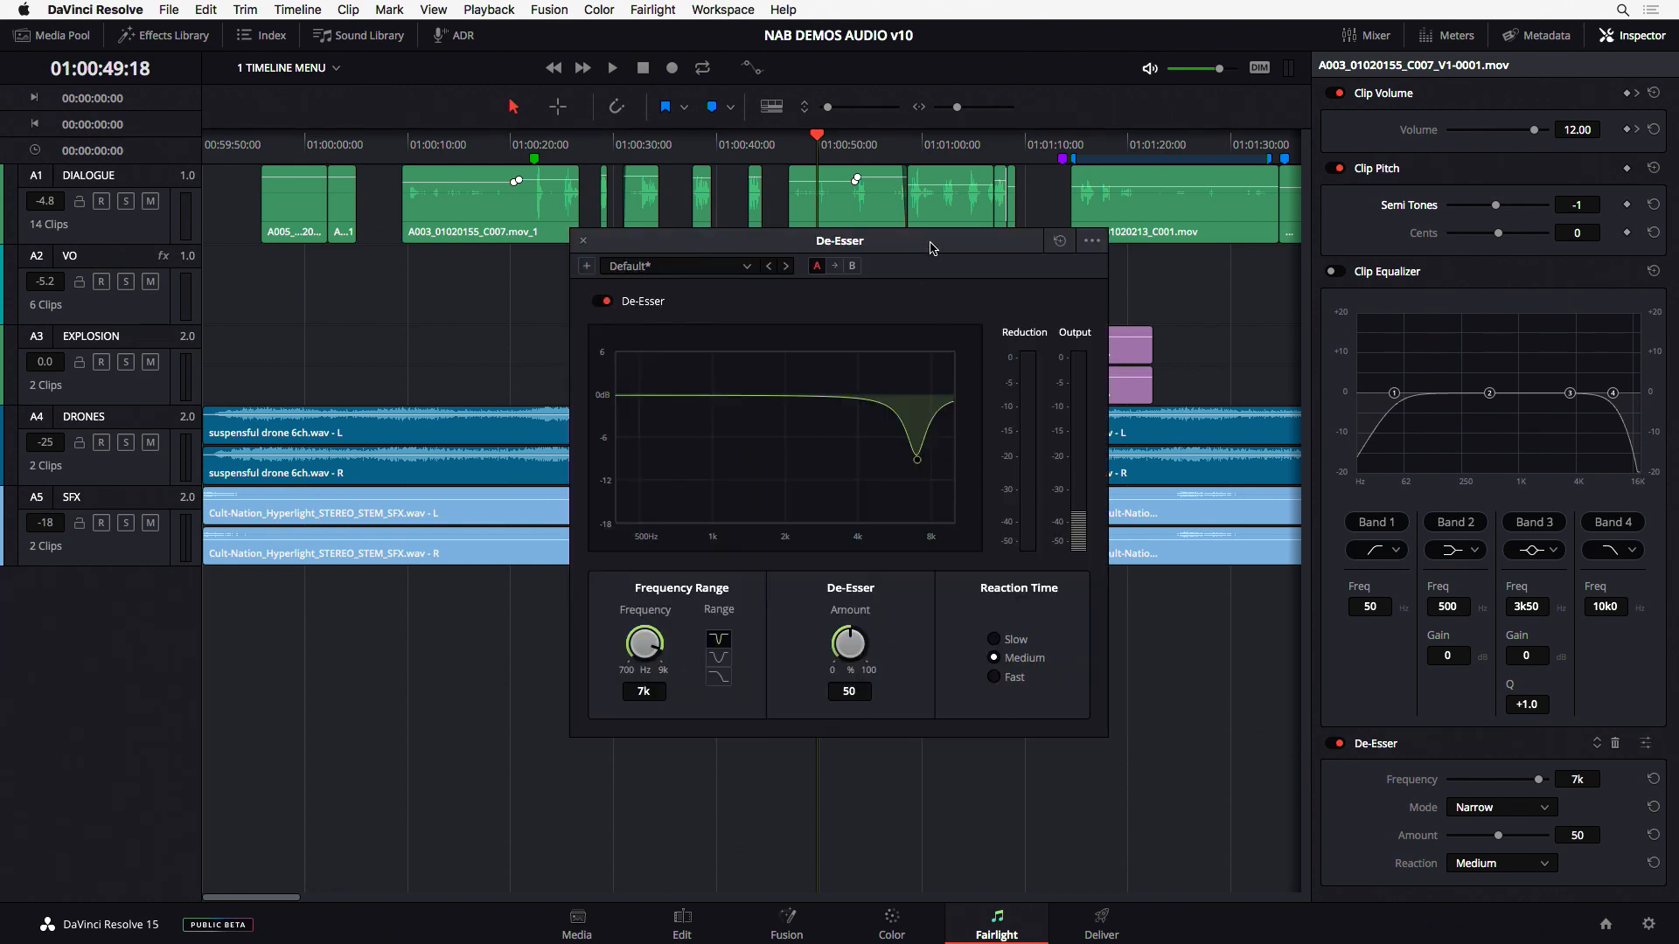
{"action": "left_click_drag", "start_coordinate": [932, 248], "coordinate": [900, 166]}
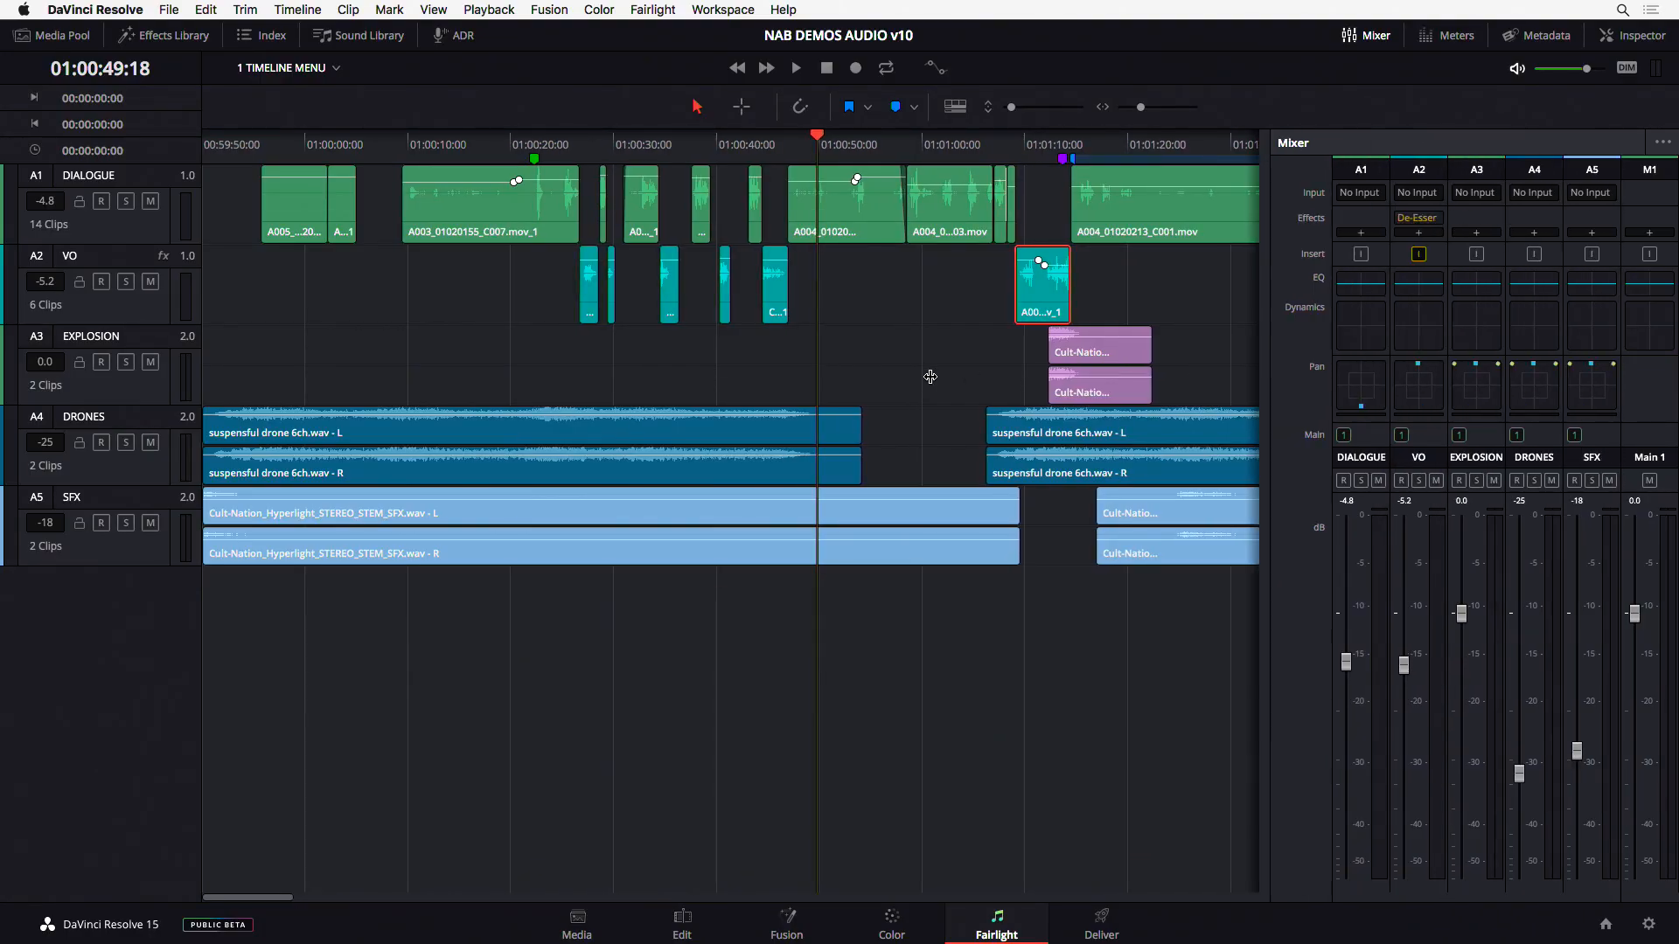
- Examine the six-band equalizer of the DIALOGUE track from the mixer
{"action": "left_click_drag", "start_coordinate": [931, 377], "coordinate": [1136, 386]}
{"action": "left_click_drag", "start_coordinate": [1269, 360], "coordinate": [1210, 353]}
{"action": "left_click", "coordinate": [1365, 289]}
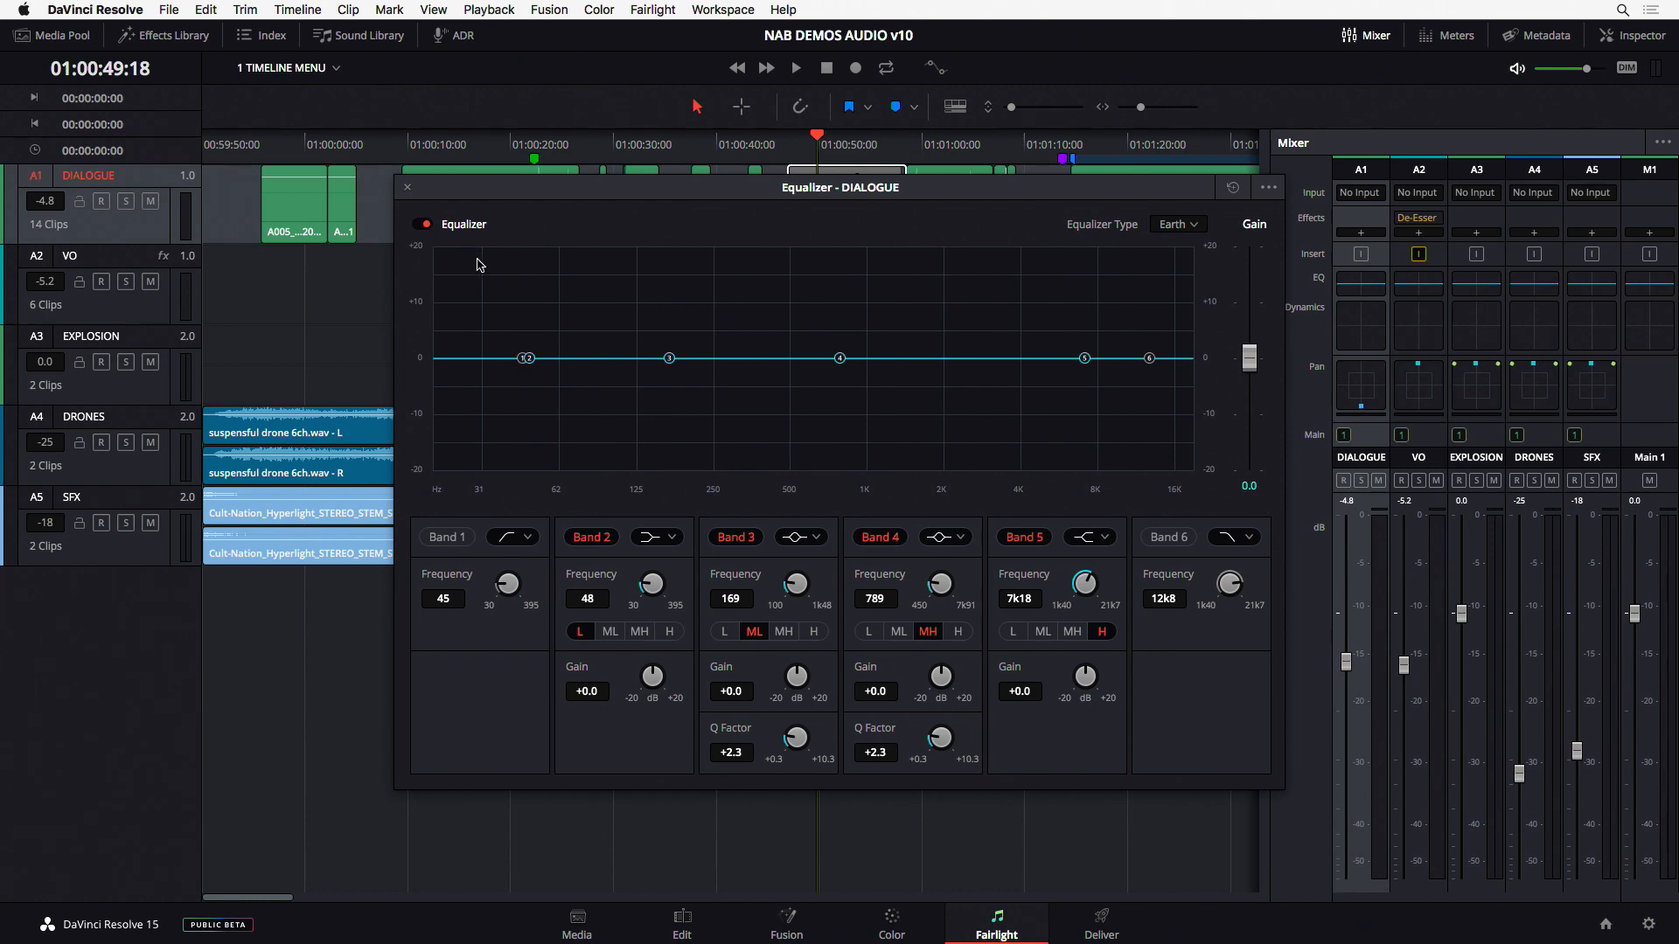
{"action": "left_click", "coordinate": [408, 188]}
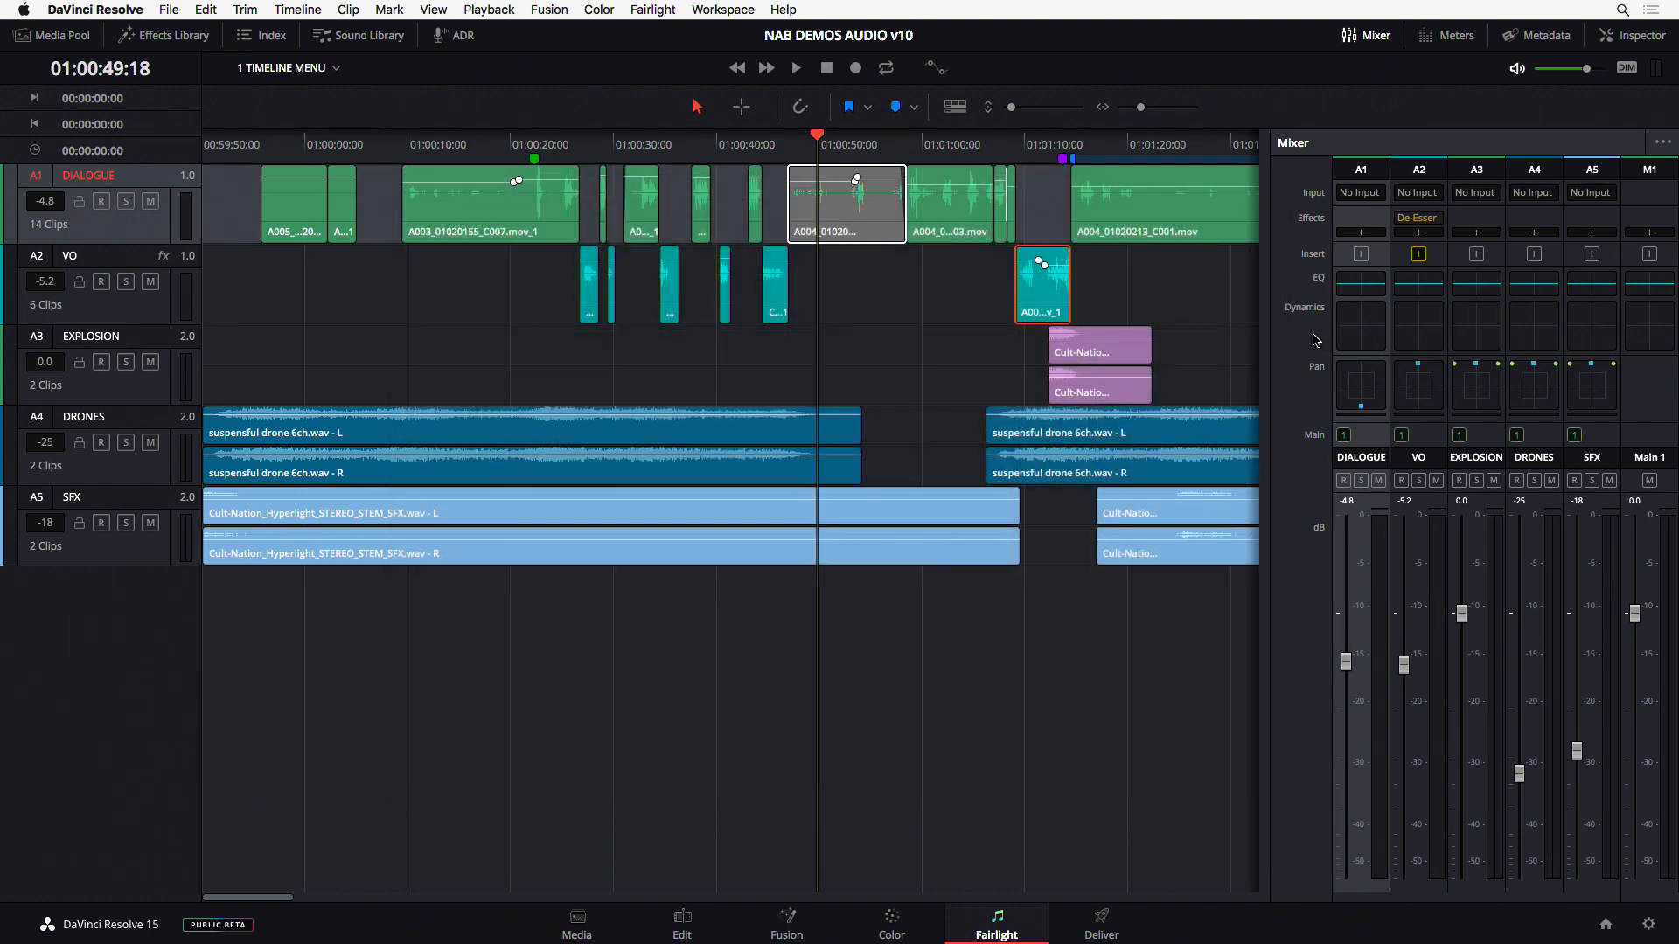
- Enable the gate, compressor and limiter in the DIALOGUE track's dynamics
{"action": "left_click", "coordinate": [1353, 326]}
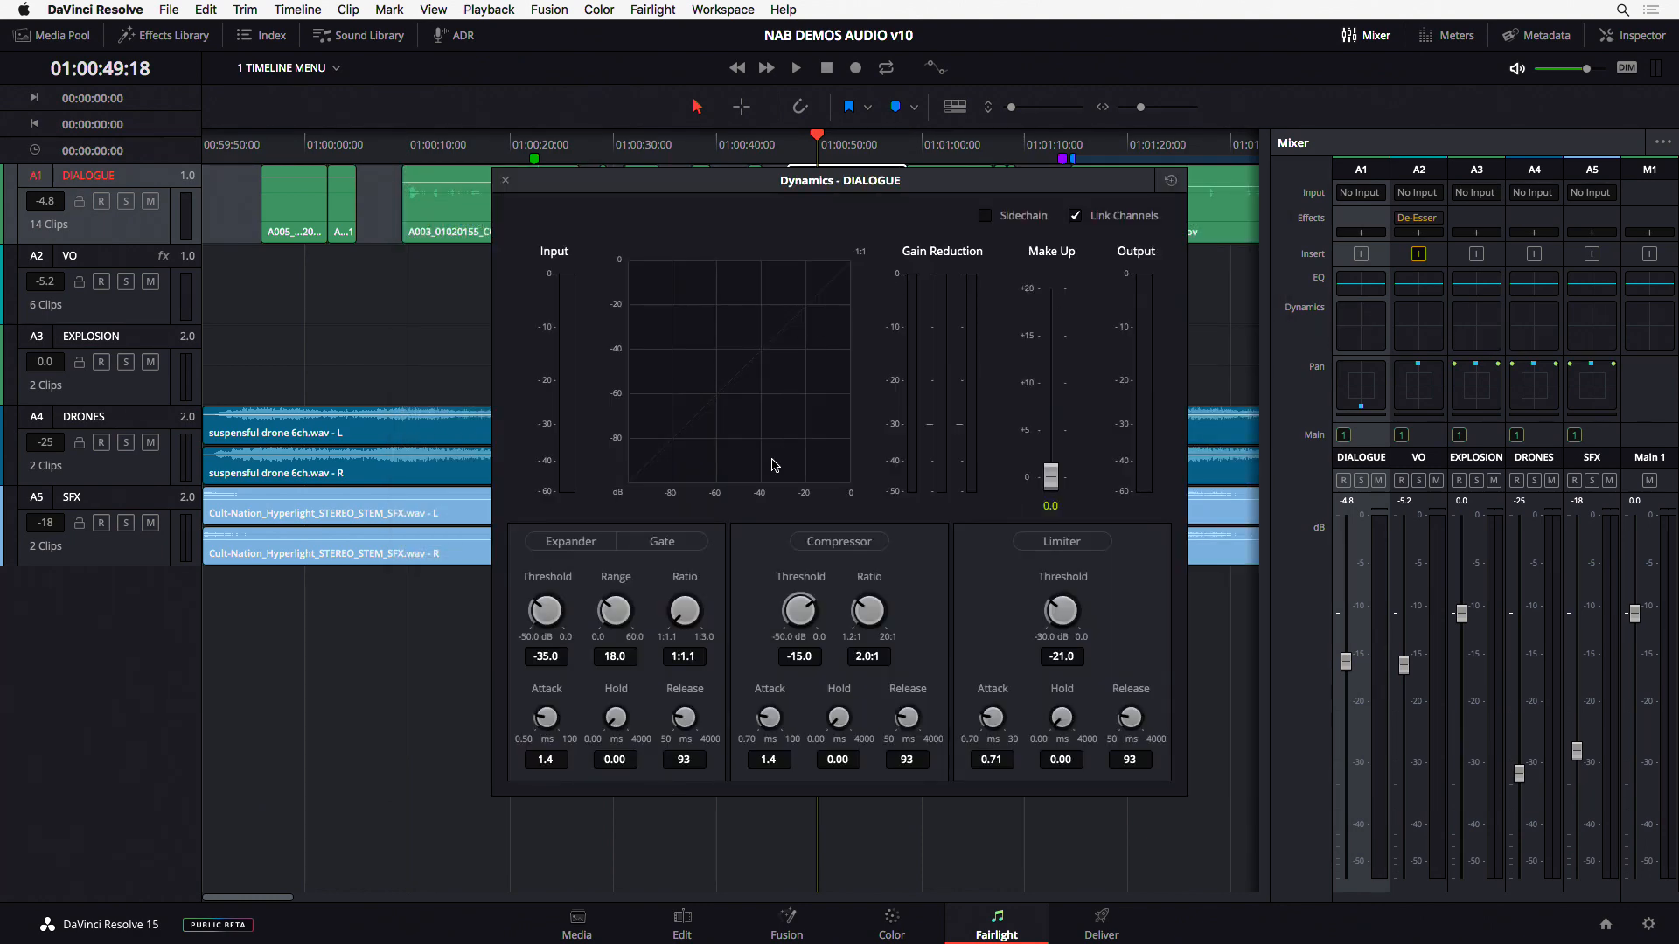
{"action": "left_click", "coordinate": [571, 541]}
{"action": "left_click", "coordinate": [662, 541]}
{"action": "left_click", "coordinate": [863, 543]}
{"action": "left_click", "coordinate": [1046, 543]}
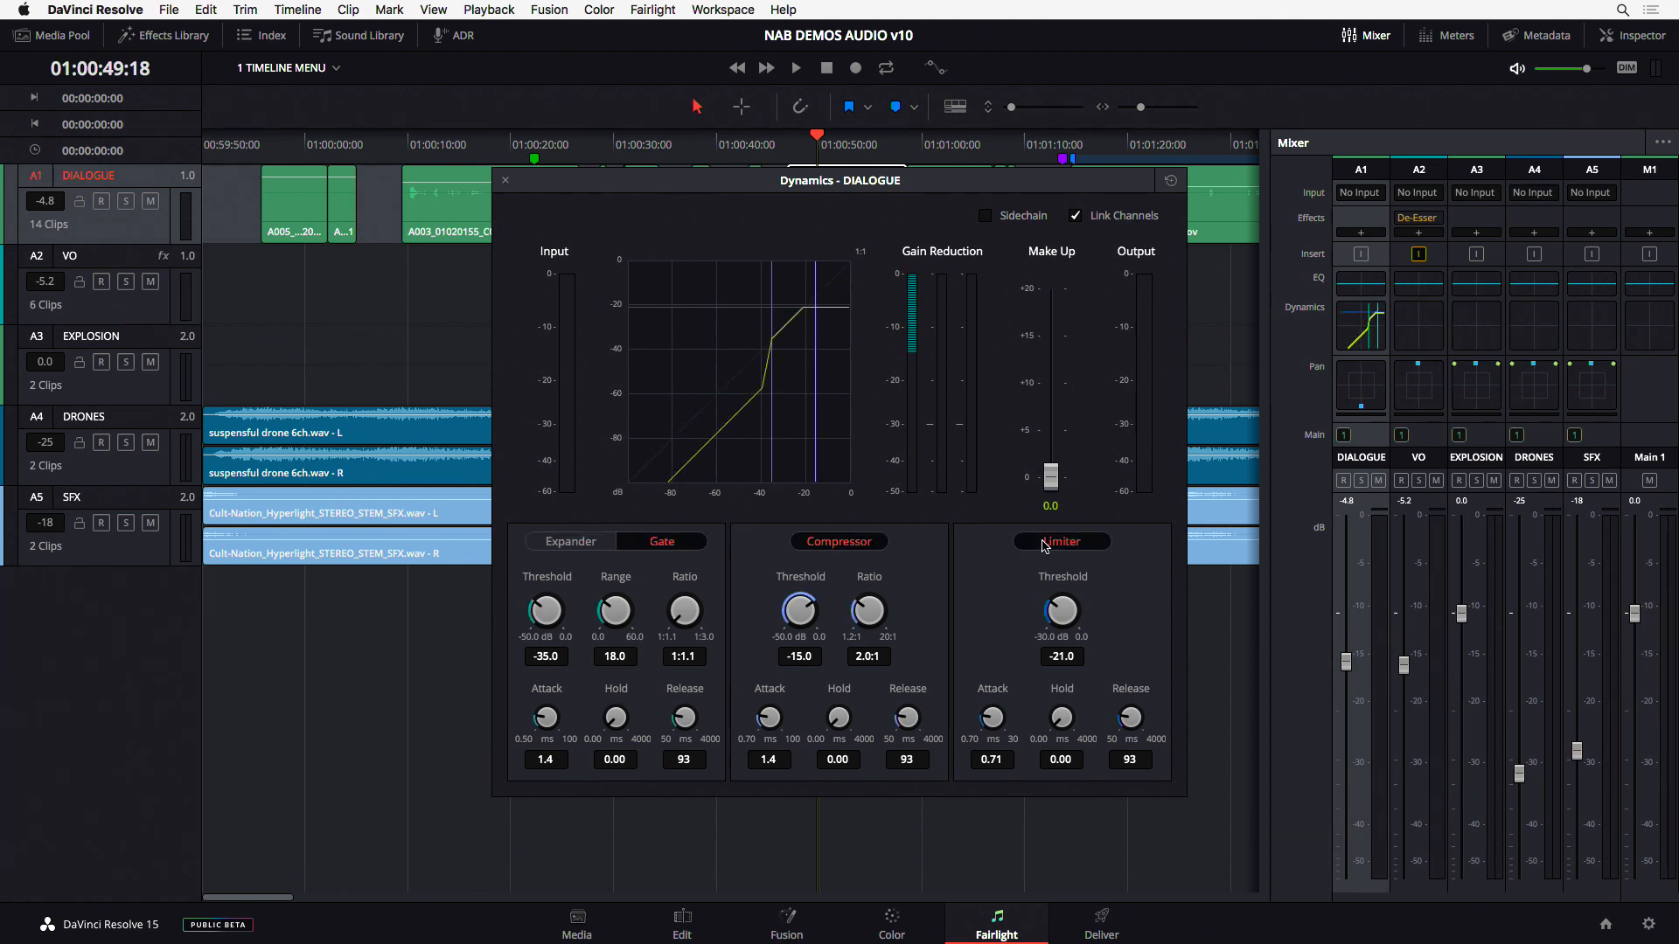
{"action": "left_click", "coordinate": [506, 182]}
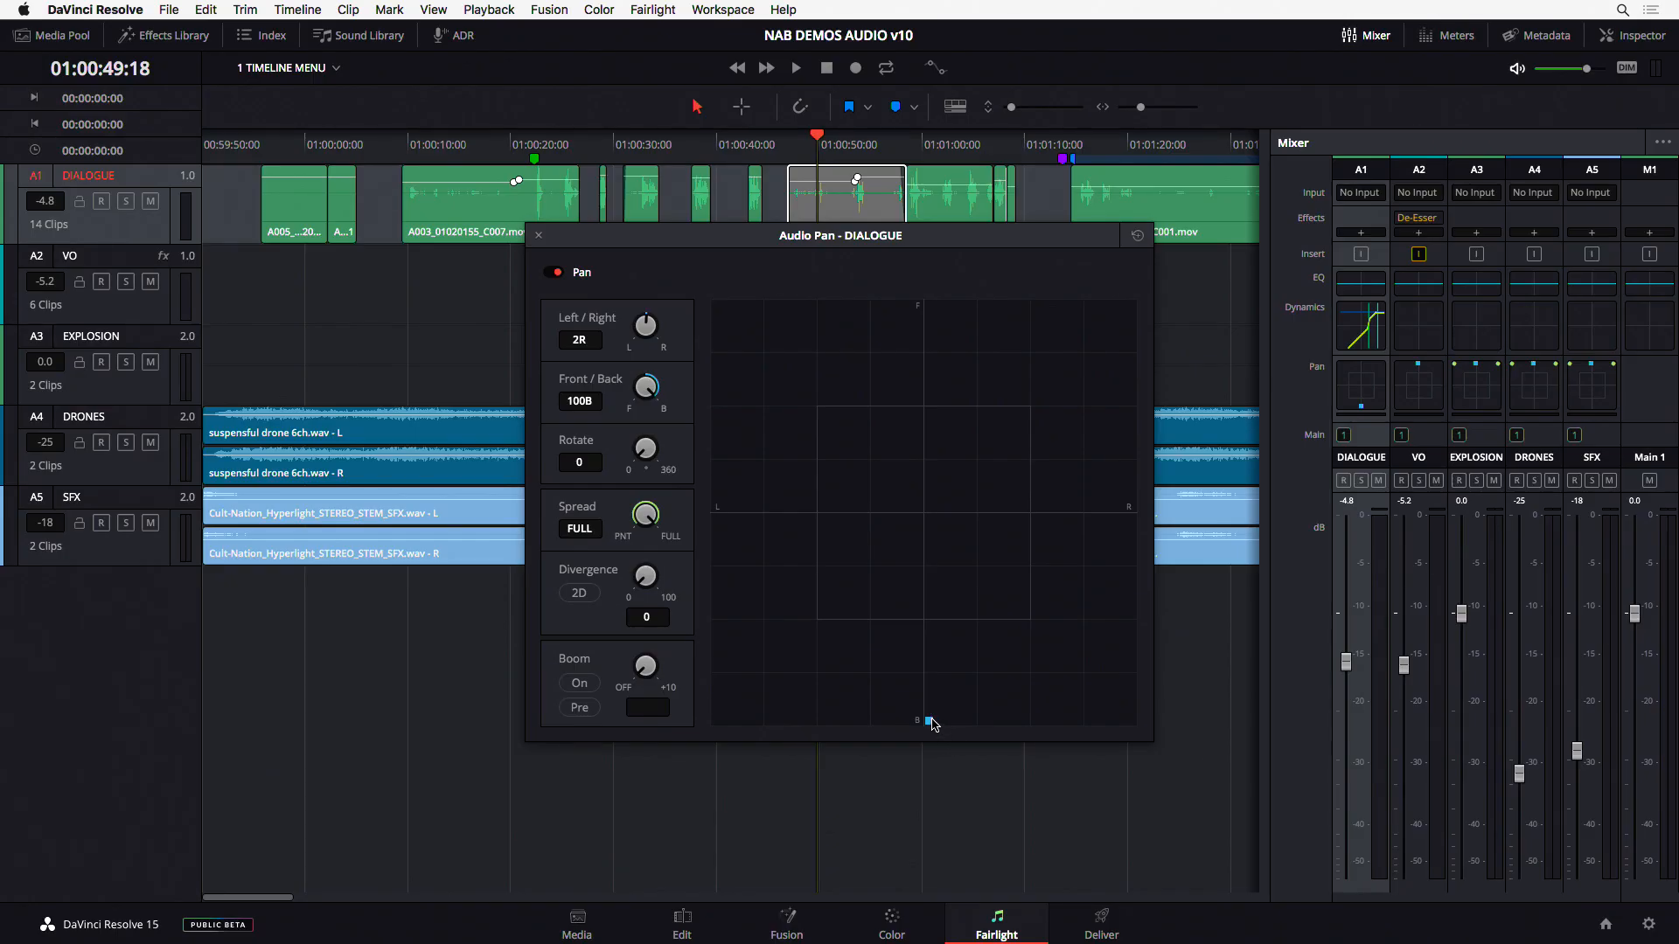
- Pan the DIALOGUE track to the front centre of the surround field
{"action": "left_click_drag", "start_coordinate": [932, 724], "coordinate": [920, 294]}
{"action": "left_click", "coordinate": [538, 237]}
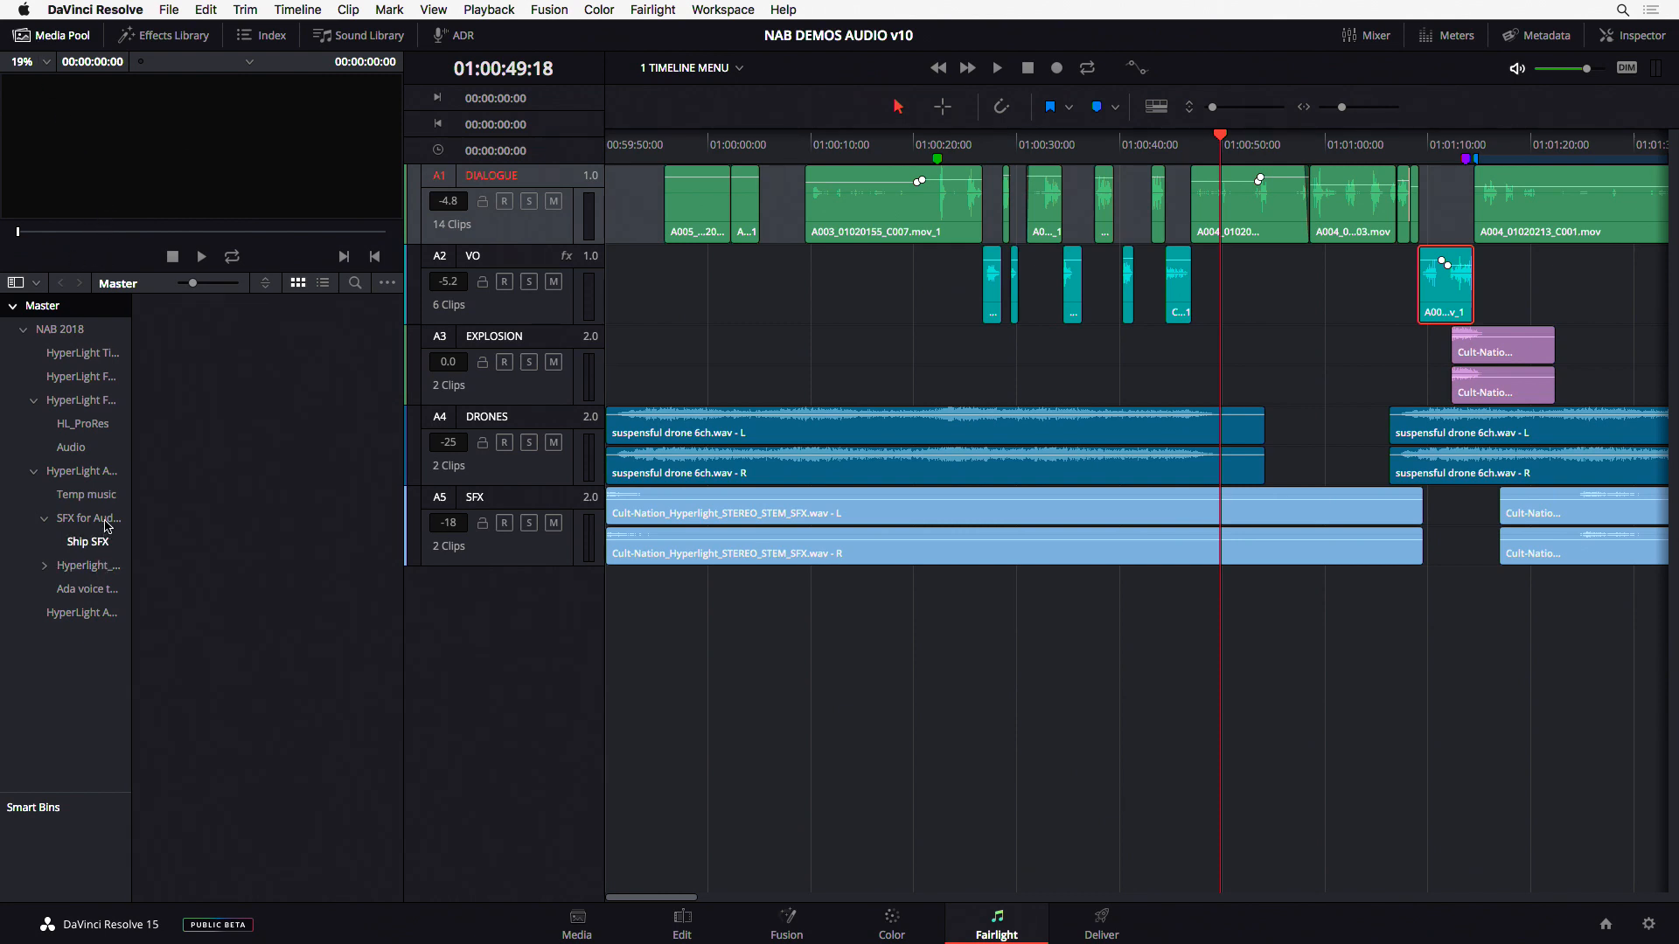
- Load the A005_01020333 clip from the HL_ProRes bin into the preview player and scrub through its waveform
{"action": "left_click", "coordinate": [98, 427]}
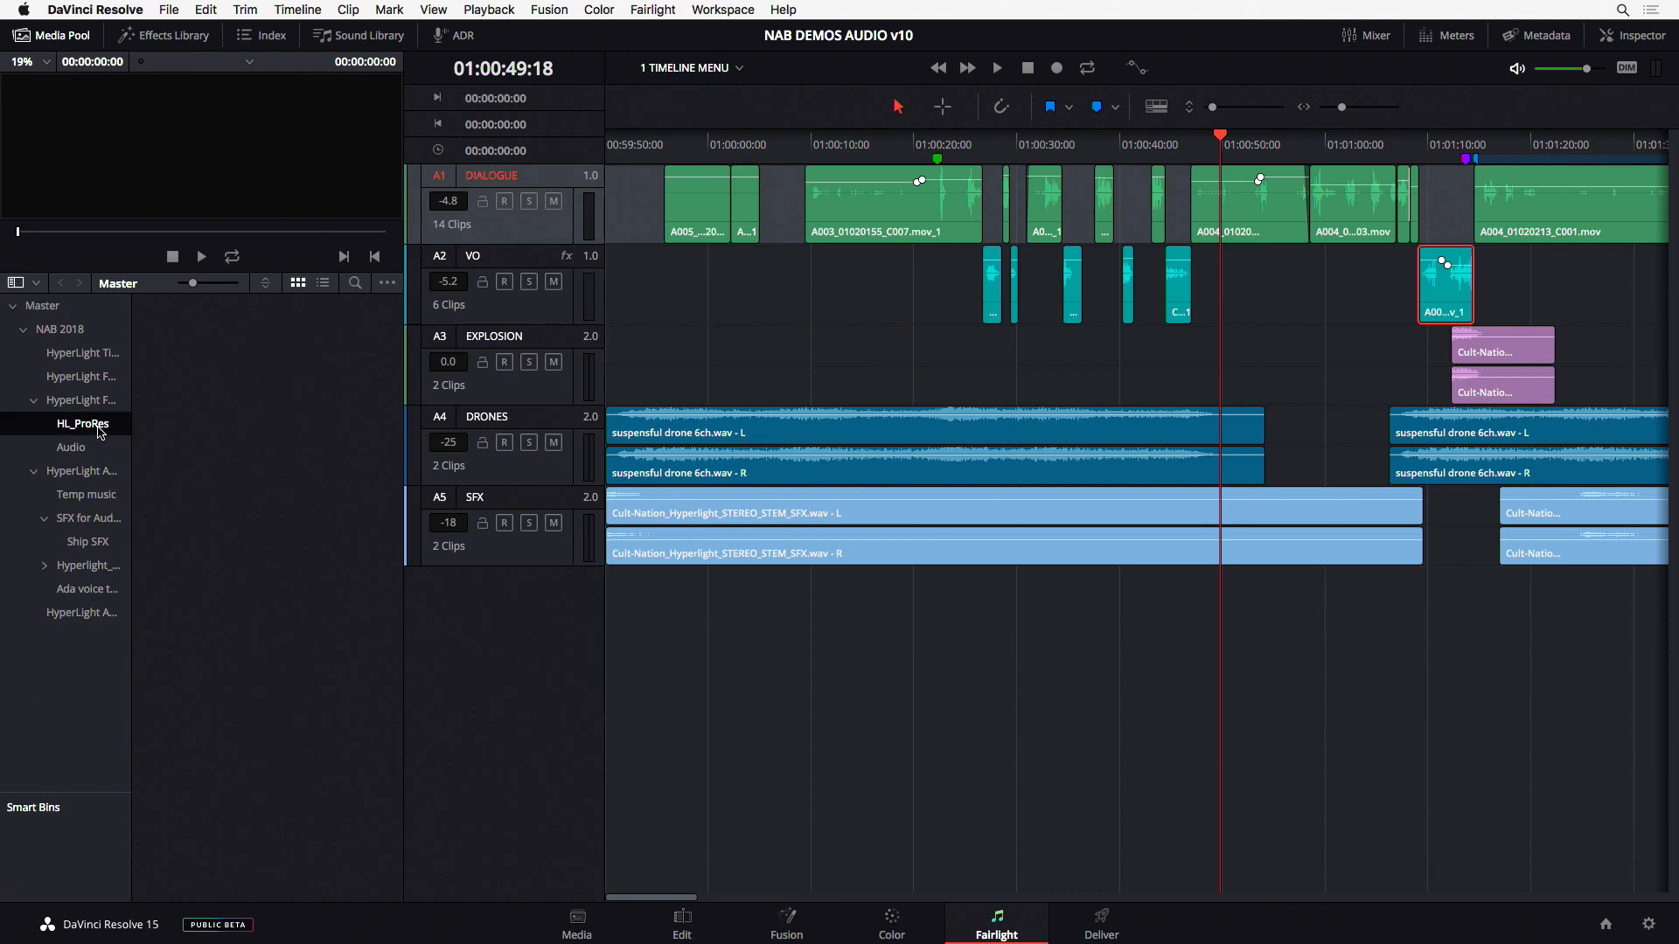
{"action": "left_click_drag", "start_coordinate": [402, 321], "coordinate": [356, 546]}
{"action": "scroll", "coordinate": [357, 555], "scroll_direction": "down", "scroll_amount": 3}
{"action": "scroll", "coordinate": [357, 564], "scroll_direction": "down", "scroll_amount": 10}
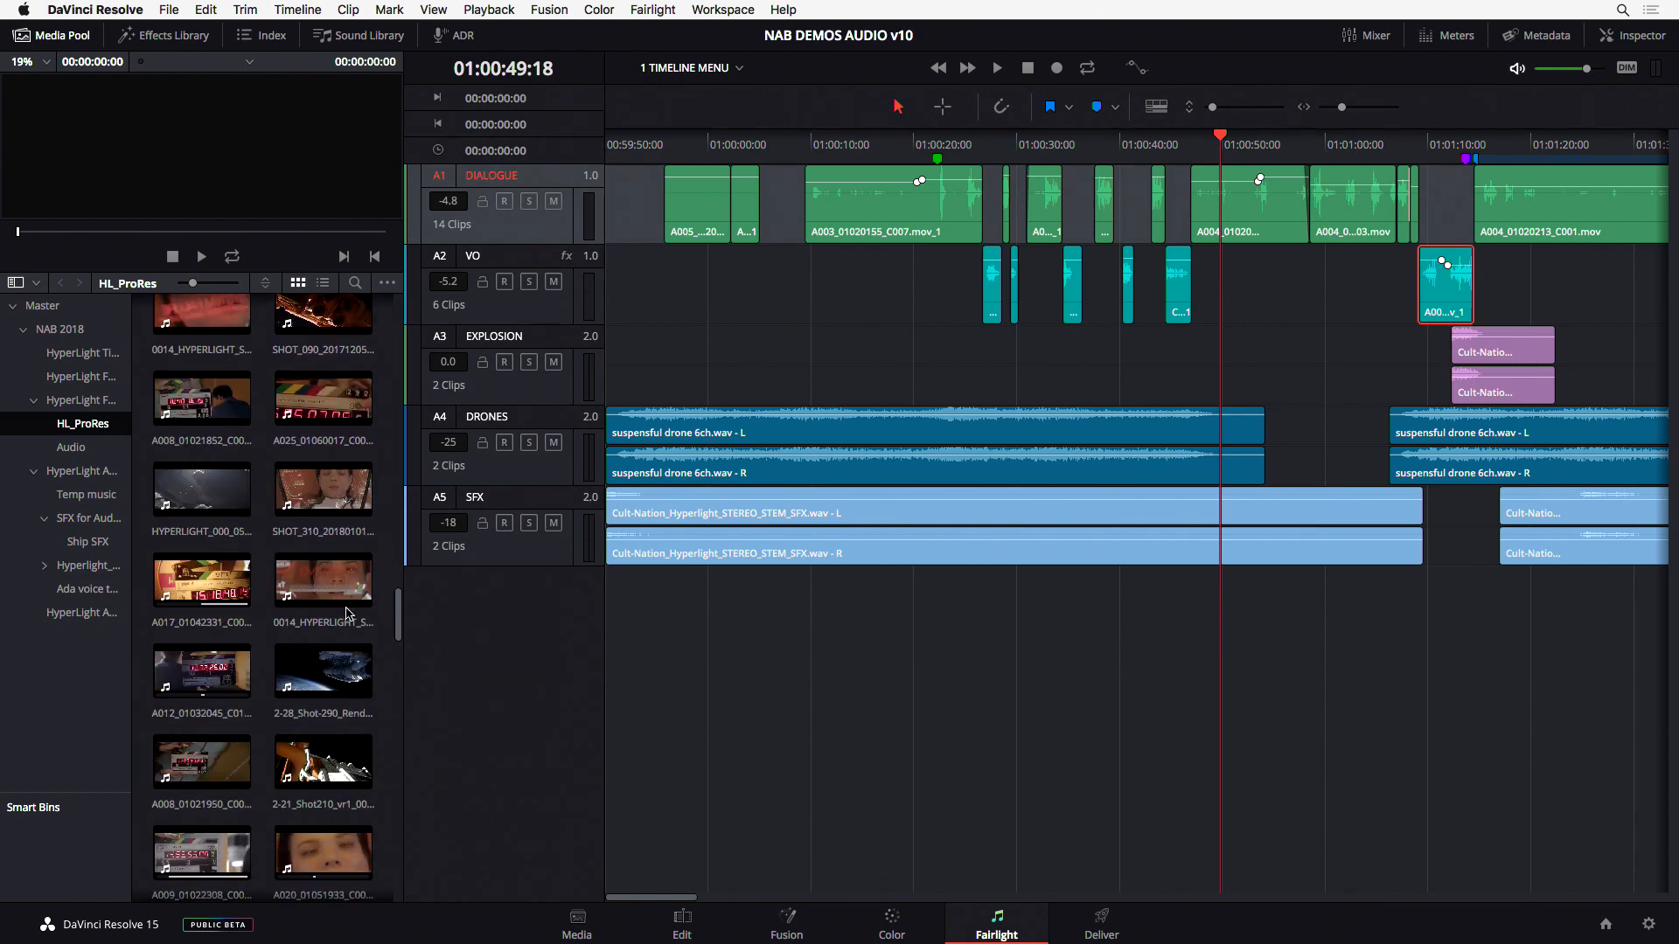
{"action": "scroll", "coordinate": [346, 627], "scroll_direction": "down", "scroll_amount": 10}
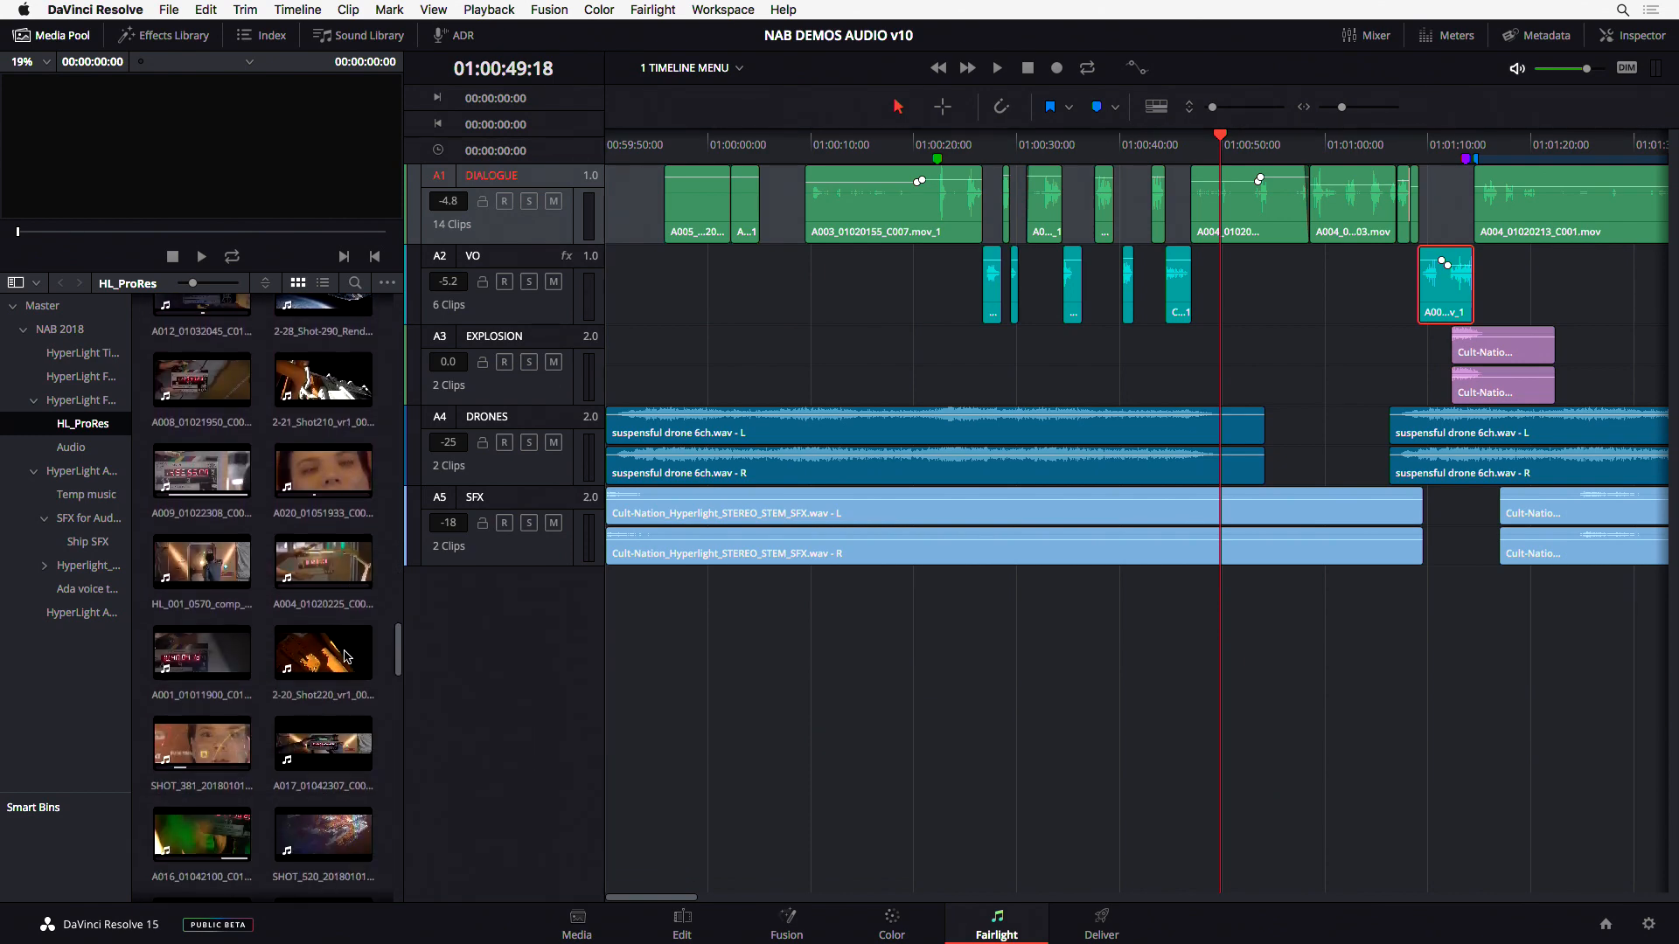
{"action": "scroll", "coordinate": [338, 739], "scroll_direction": "down", "scroll_amount": 2}
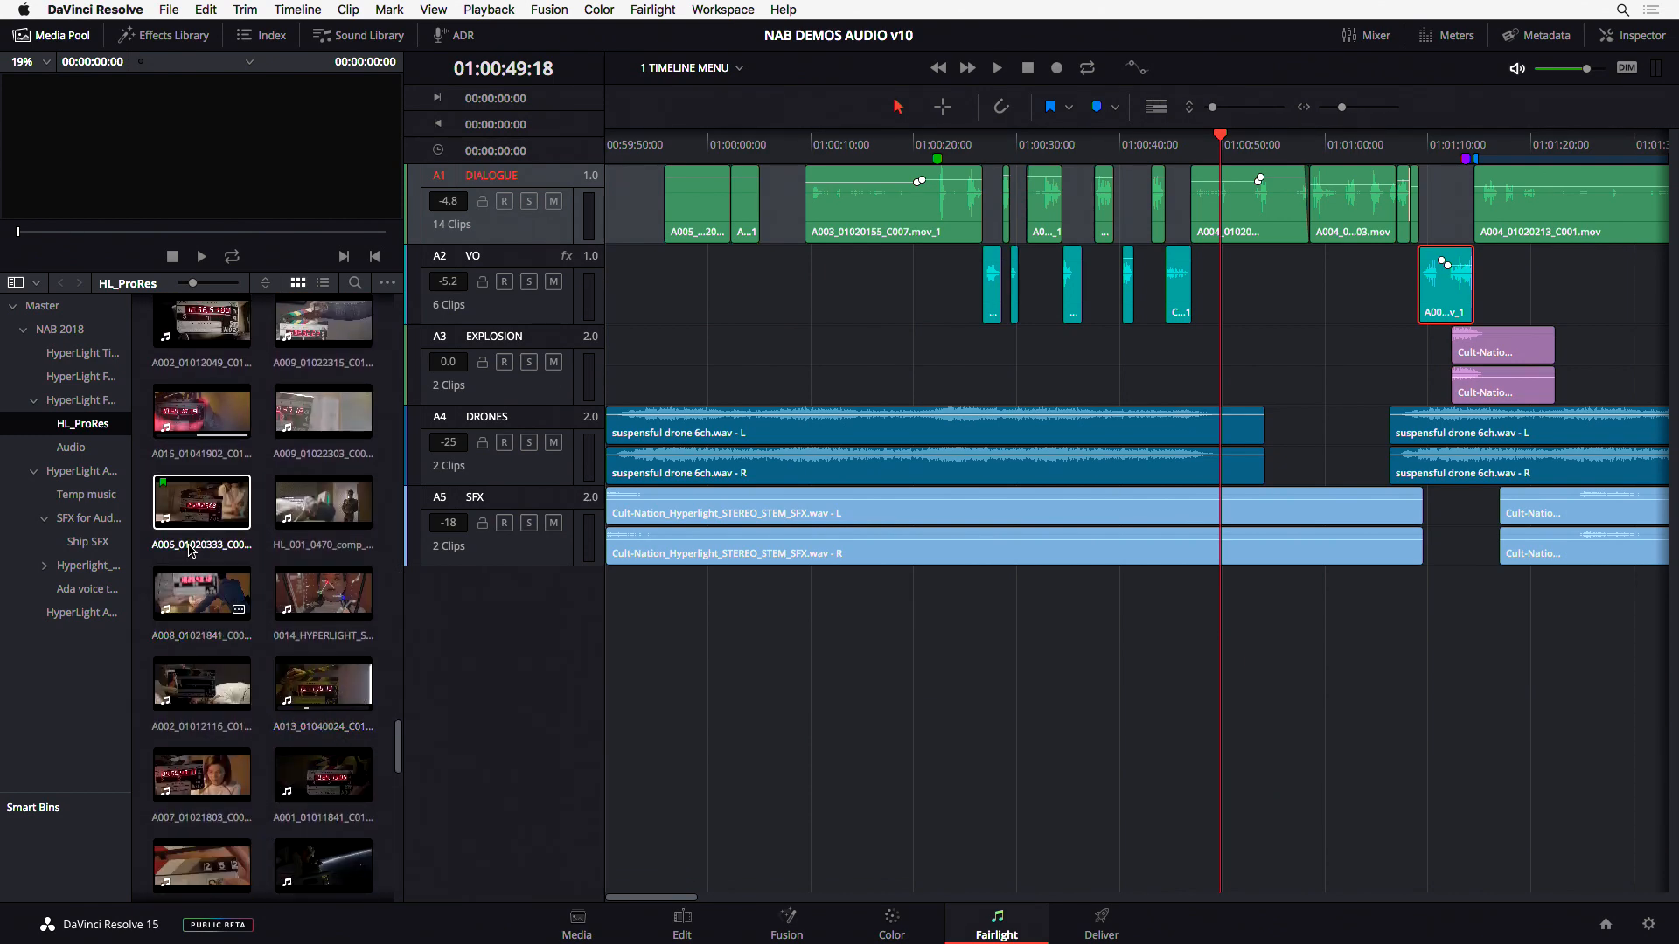
{"action": "left_click", "coordinate": [199, 500]}
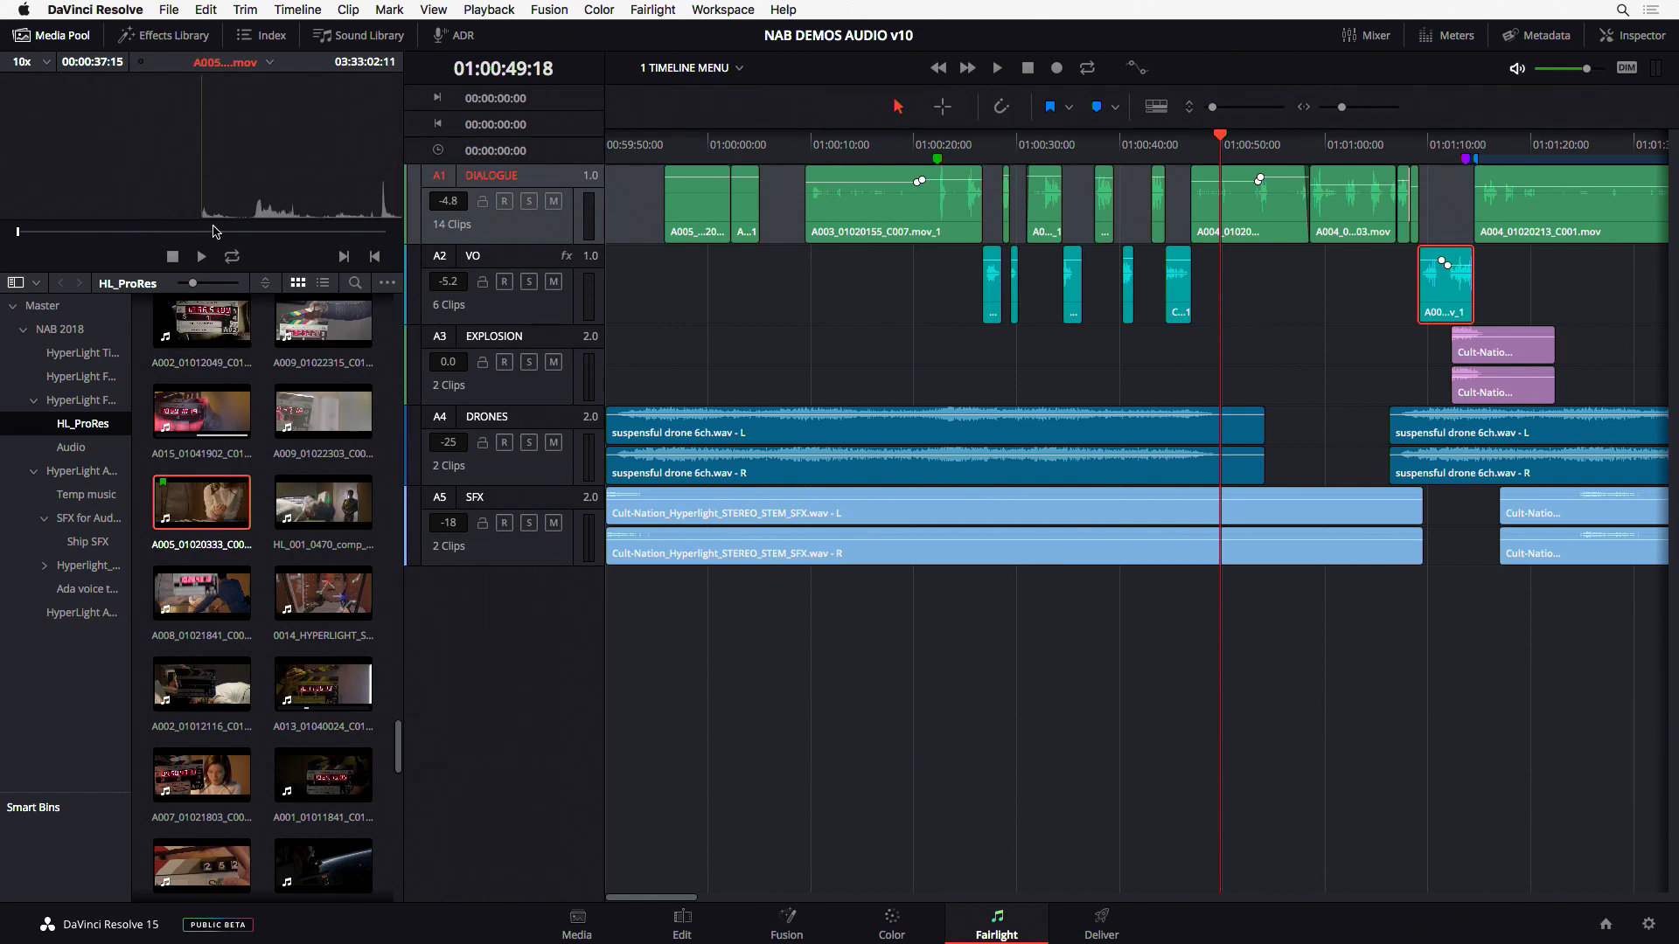
{"action": "left_click_drag", "start_coordinate": [177, 231], "coordinate": [18, 244]}
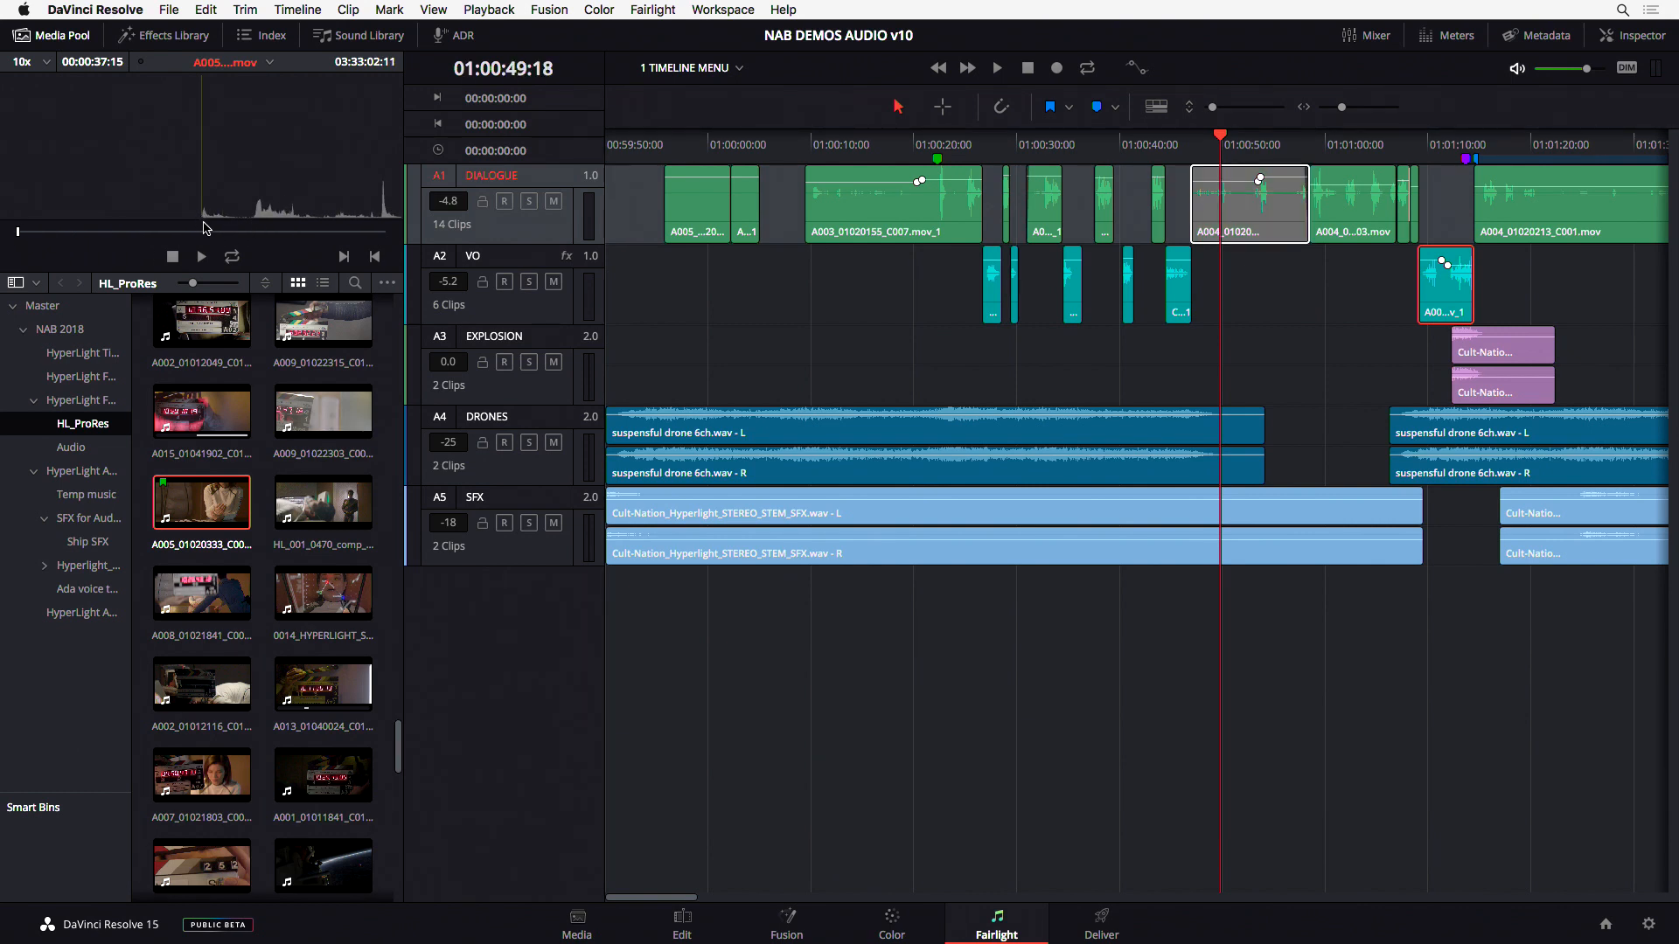
- Compare the preview waveform at several zoom levels including 40x, 1x and 5x, return to 10x, and reload the A005_01020333 clip
{"action": "left_click", "coordinate": [24, 63]}
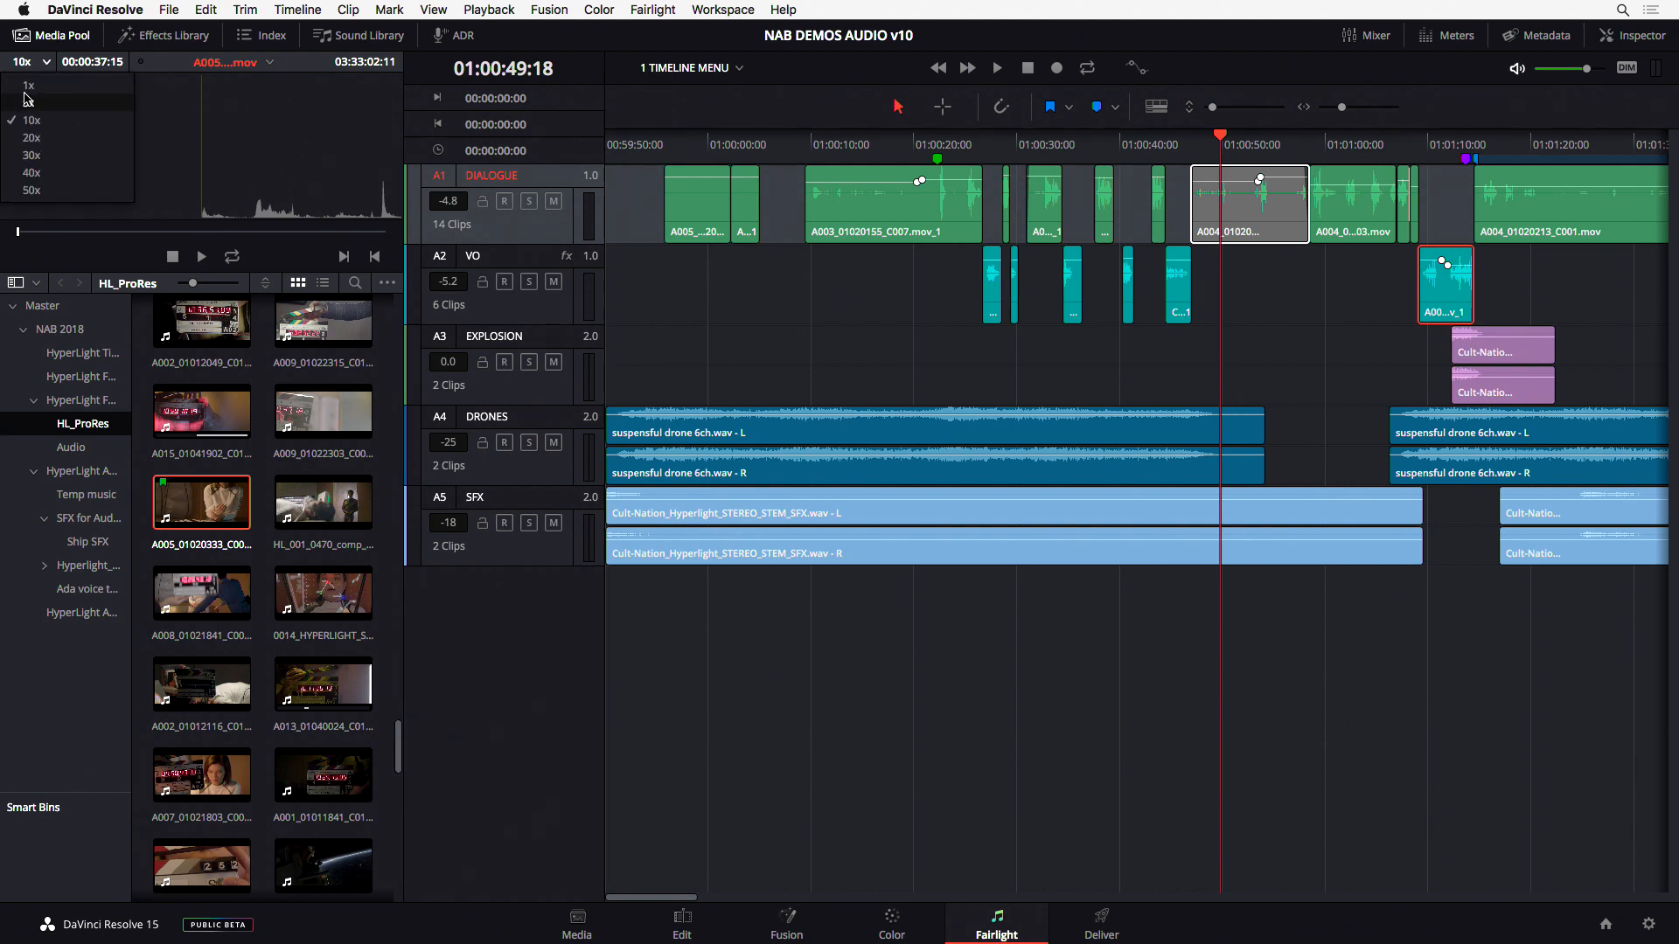
{"action": "left_click", "coordinate": [28, 93]}
{"action": "left_click", "coordinate": [27, 62]}
{"action": "left_click", "coordinate": [32, 173]}
{"action": "left_click", "coordinate": [26, 62]}
{"action": "left_click", "coordinate": [29, 85]}
{"action": "left_click", "coordinate": [26, 63]}
{"action": "left_click", "coordinate": [29, 103]}
{"action": "left_click", "coordinate": [26, 63]}
{"action": "left_click", "coordinate": [39, 119]}
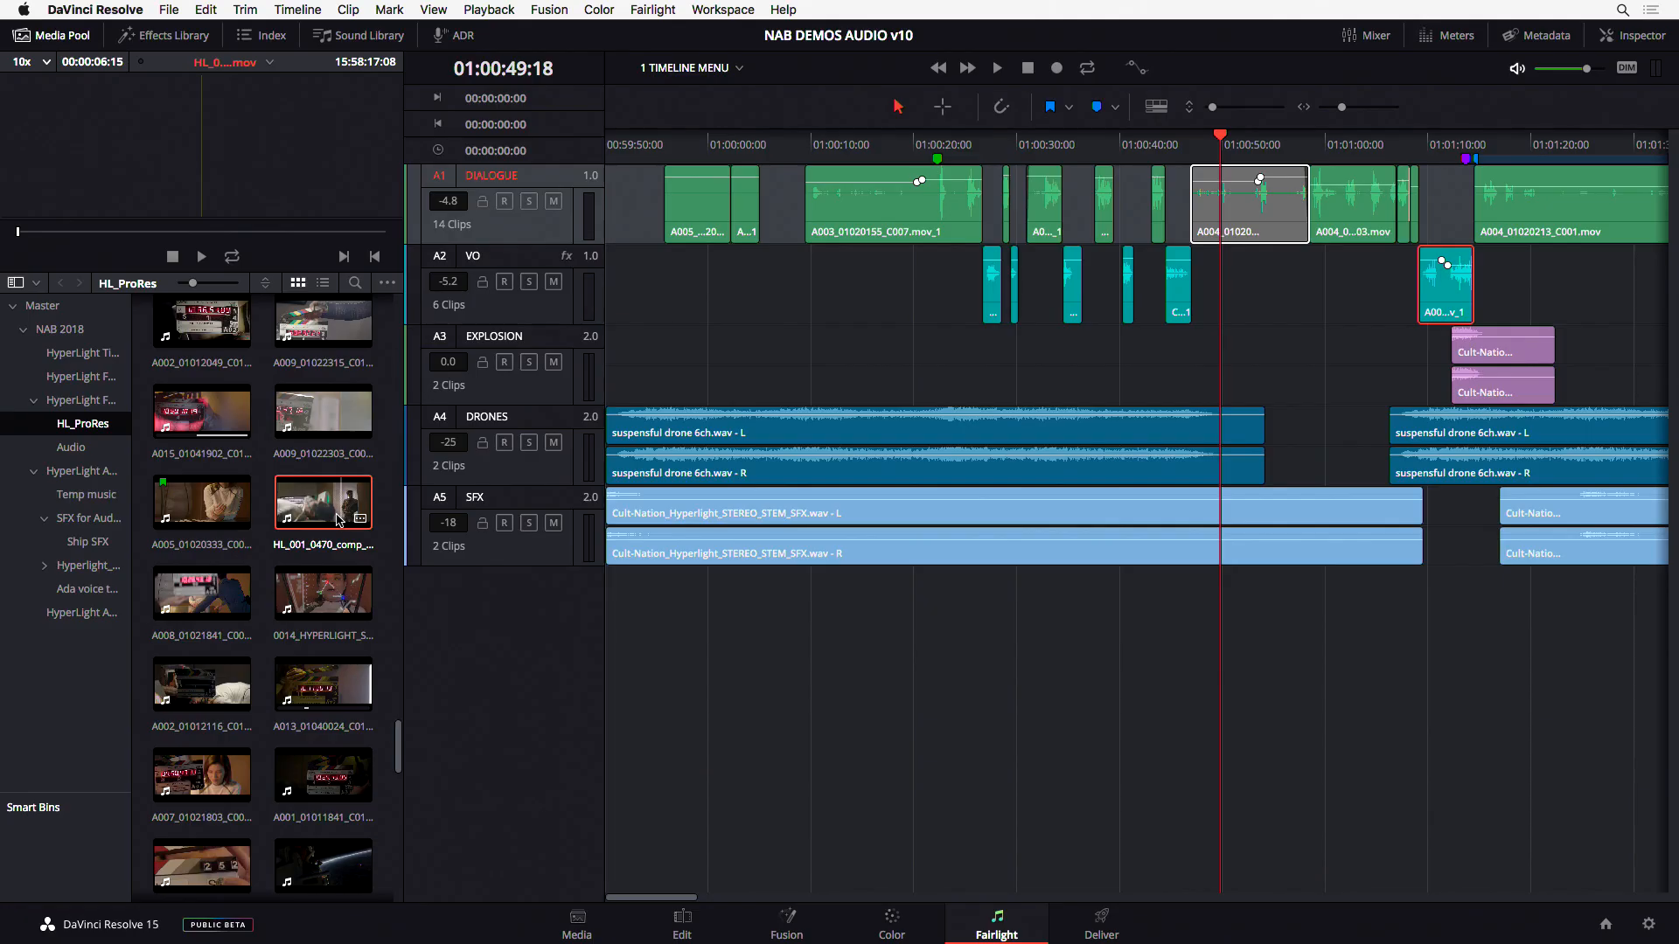
{"action": "left_click", "coordinate": [182, 501]}
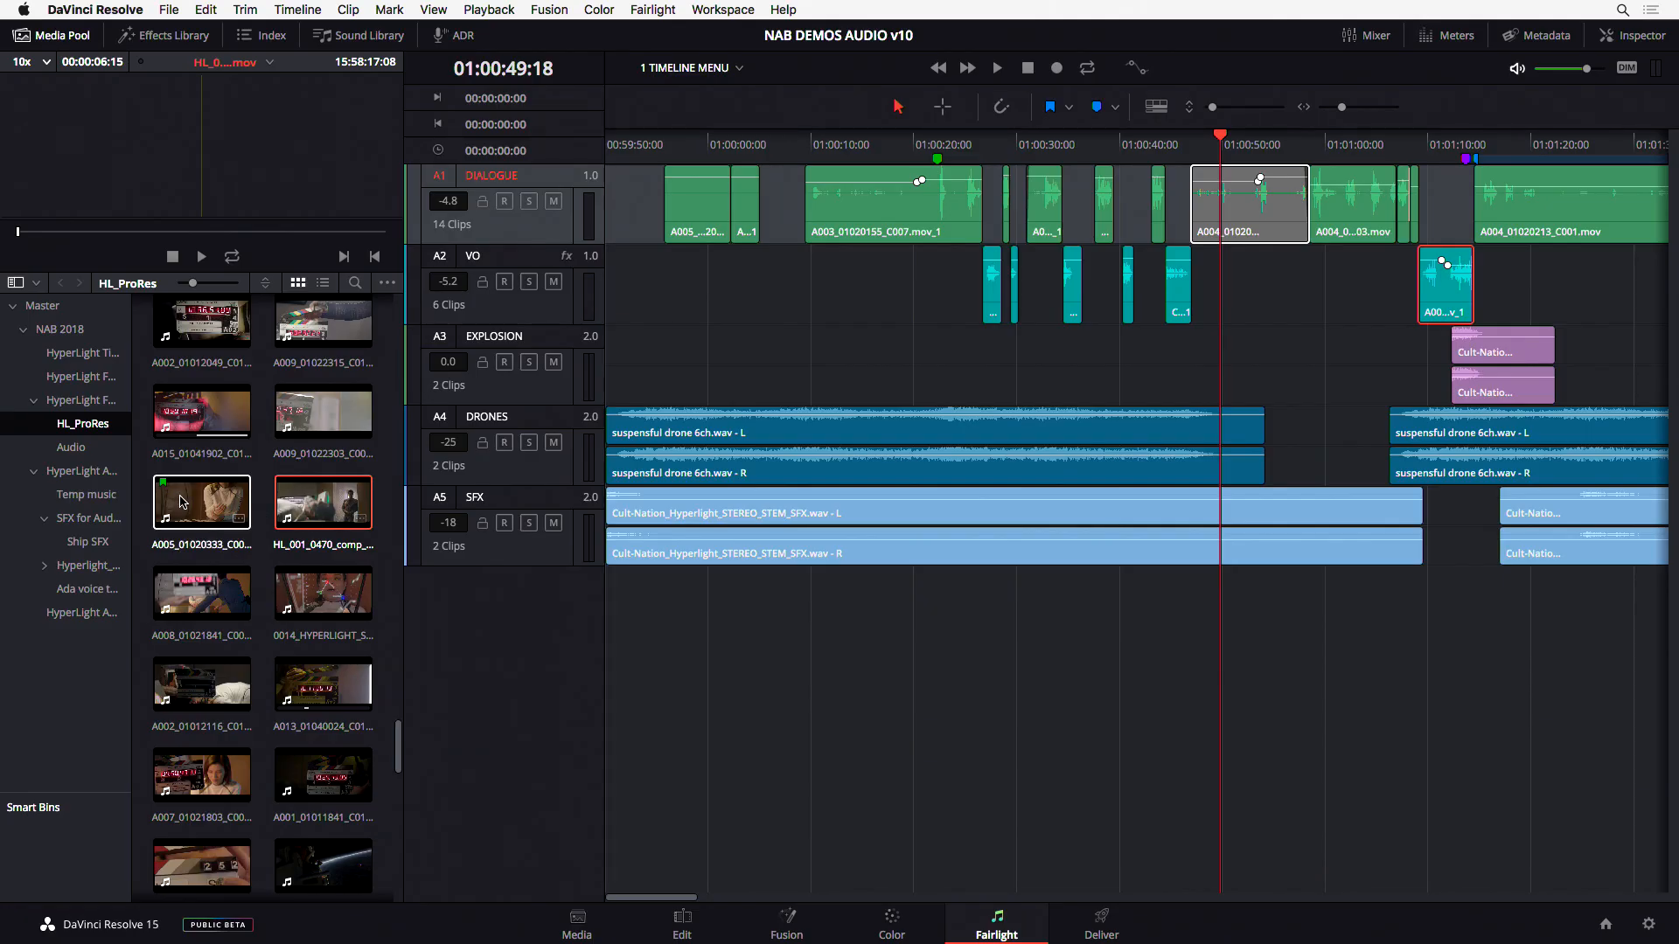
{"action": "left_click", "coordinate": [185, 507]}
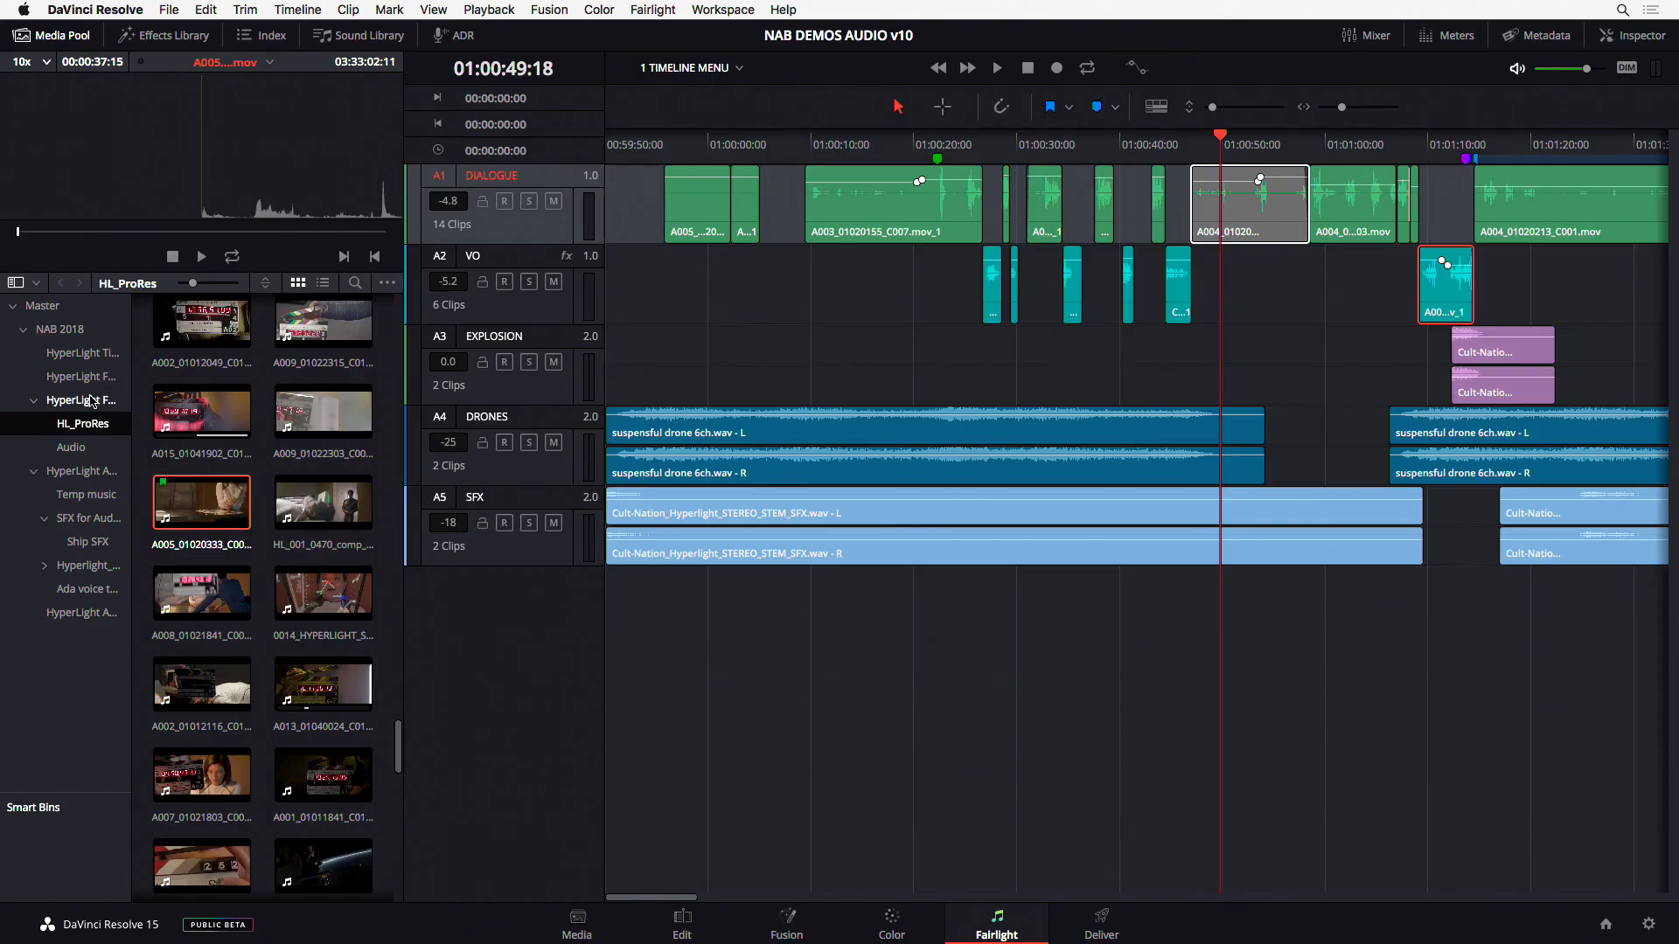
- Load Spaceship SFX_1.wav from the SFX bin into the preview player and scrub through its opening
{"action": "left_click", "coordinate": [87, 518]}
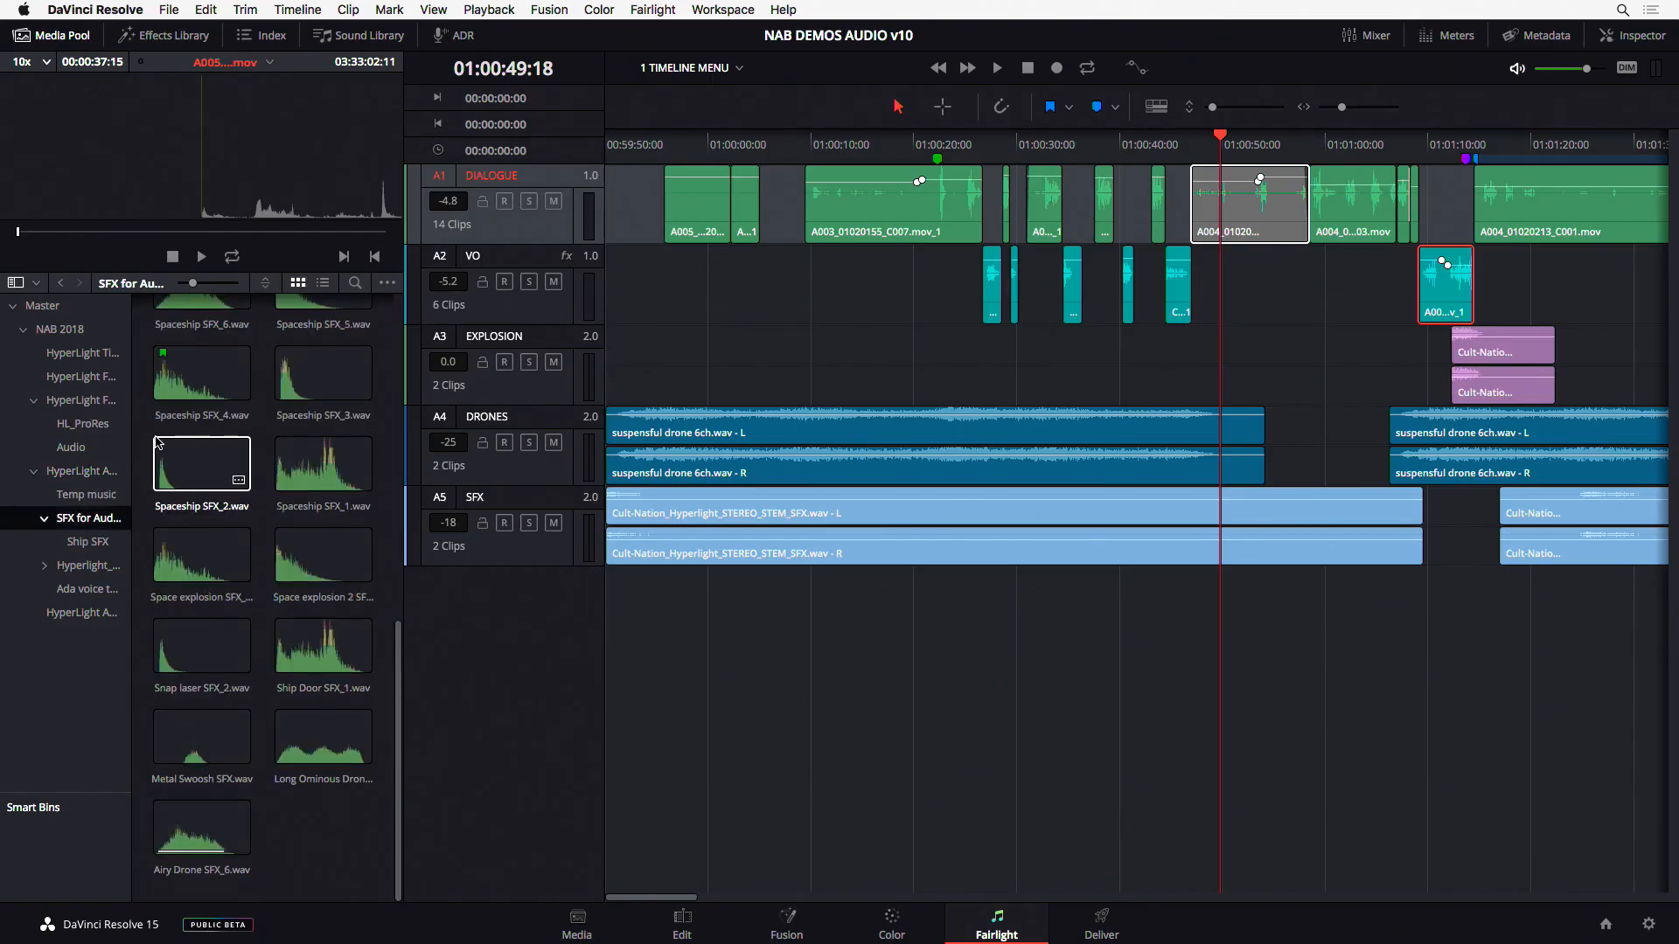
{"action": "left_click", "coordinate": [347, 478]}
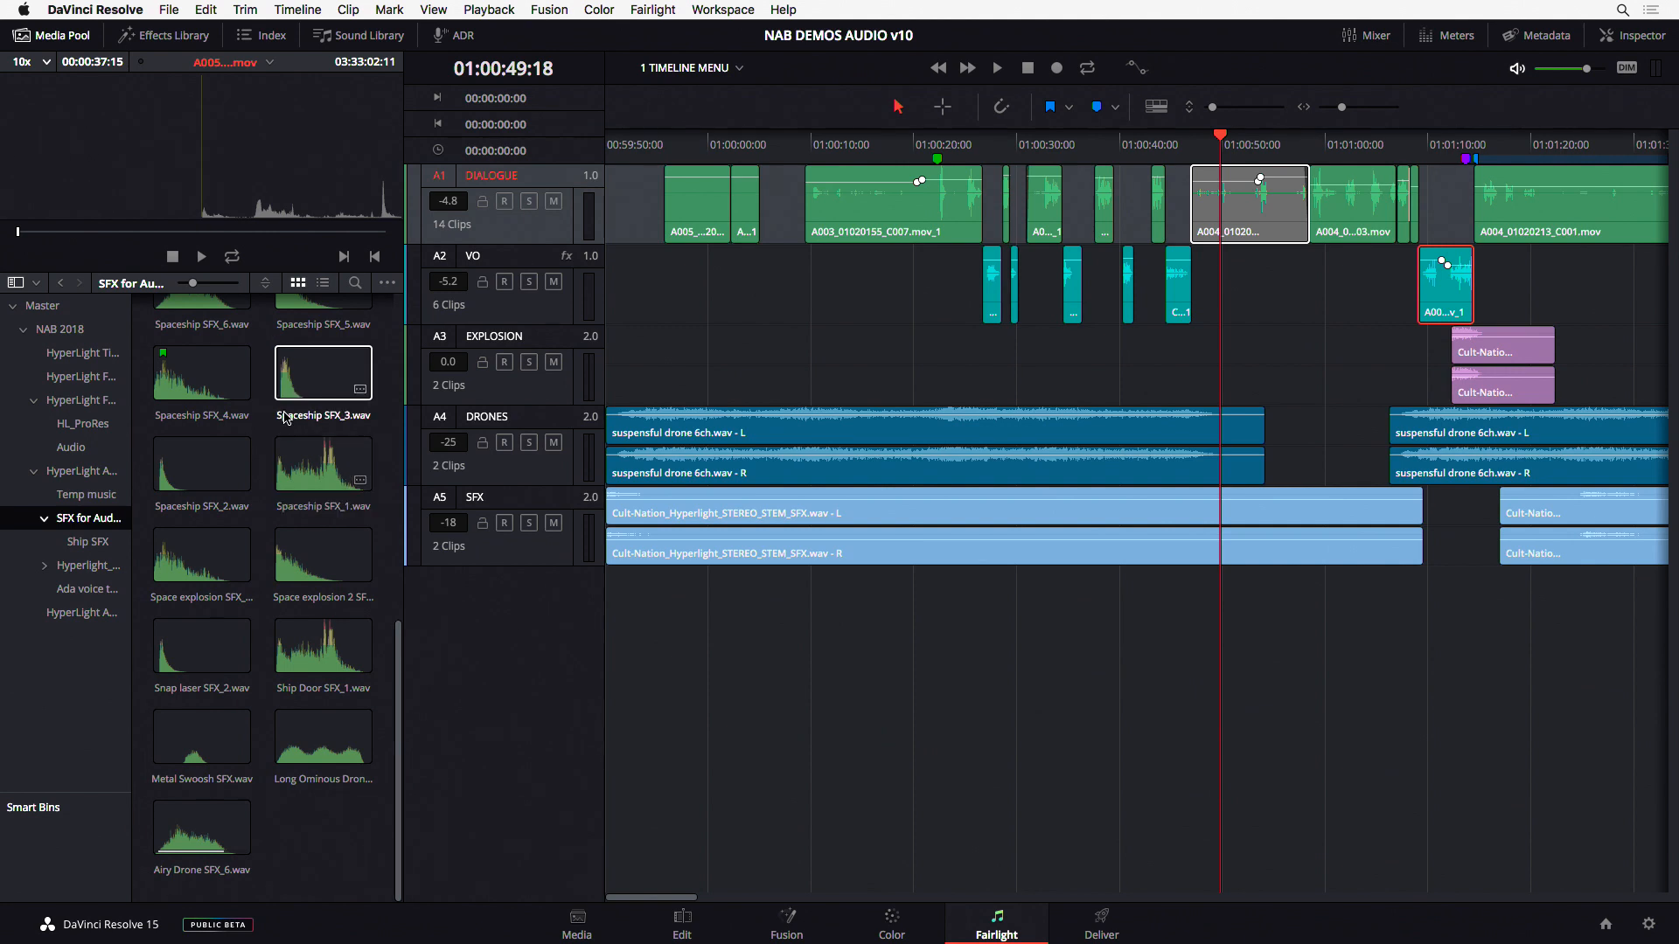
{"action": "left_click", "coordinate": [202, 444]}
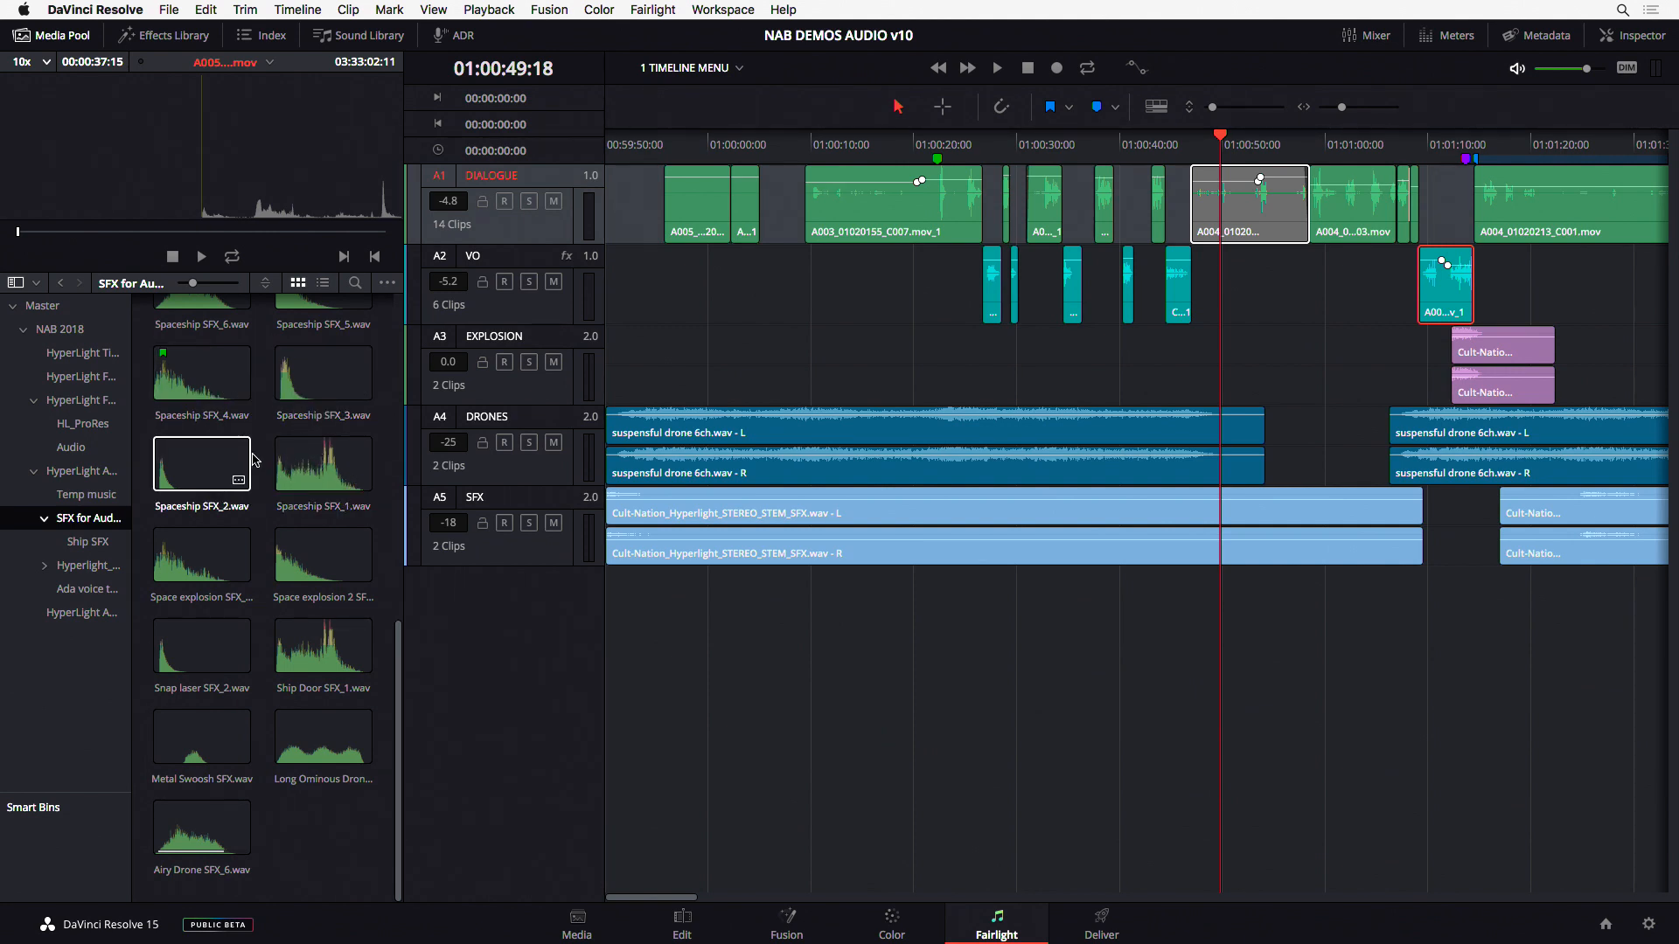
{"action": "left_click", "coordinate": [309, 468]}
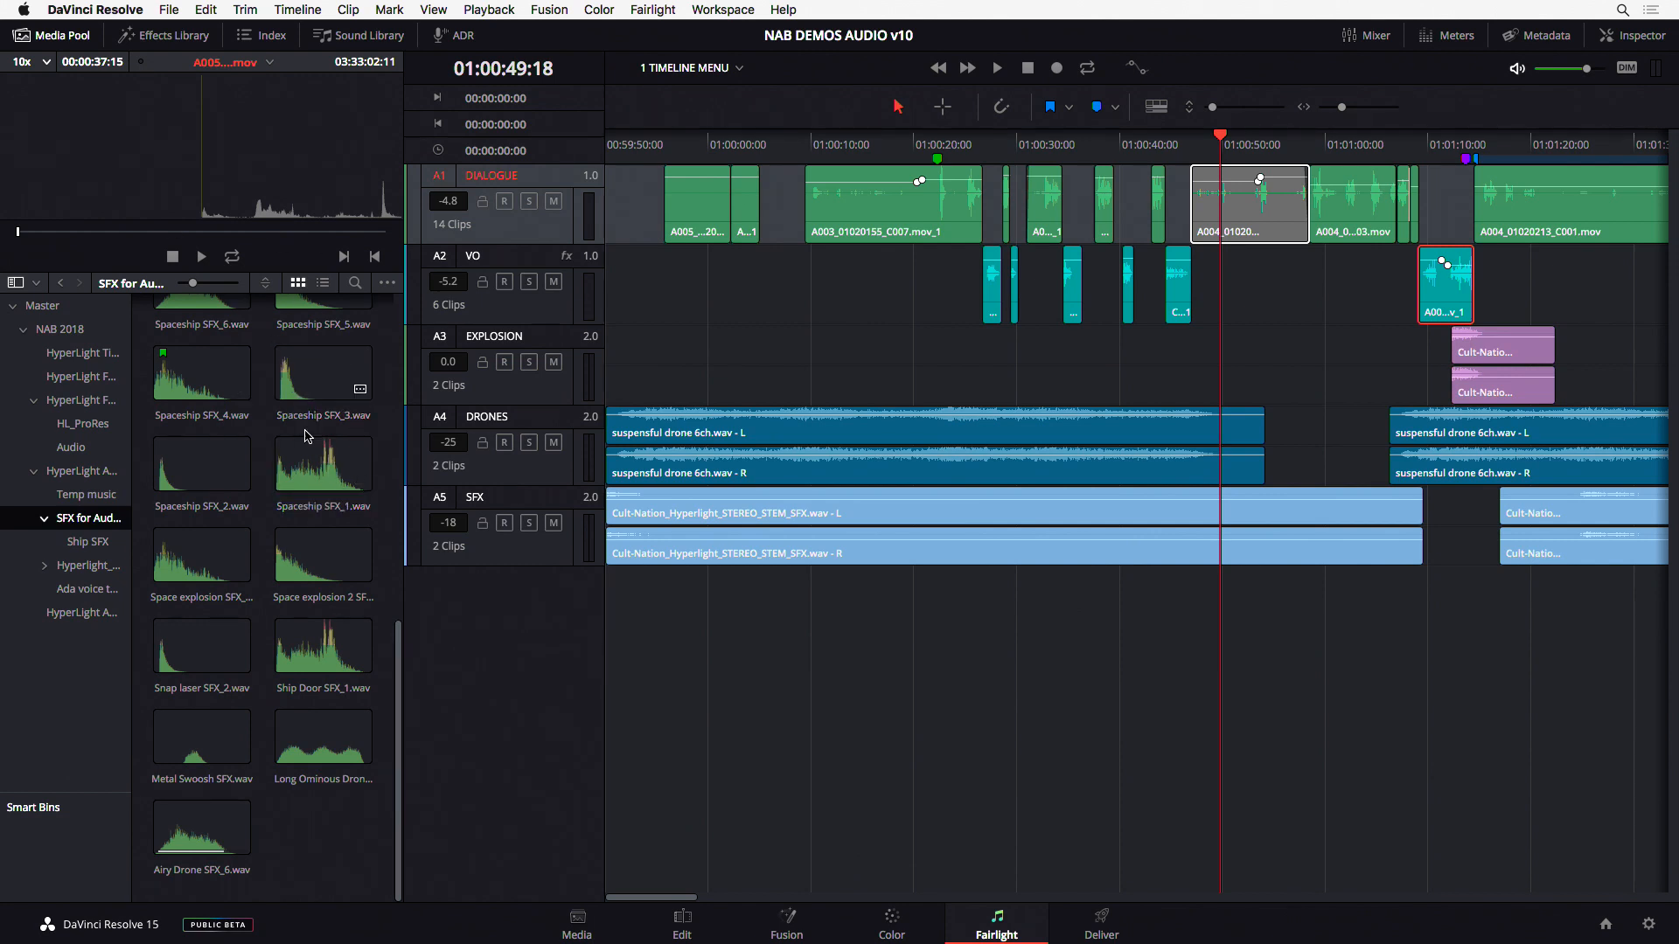
{"action": "double_click", "coordinate": [319, 459]}
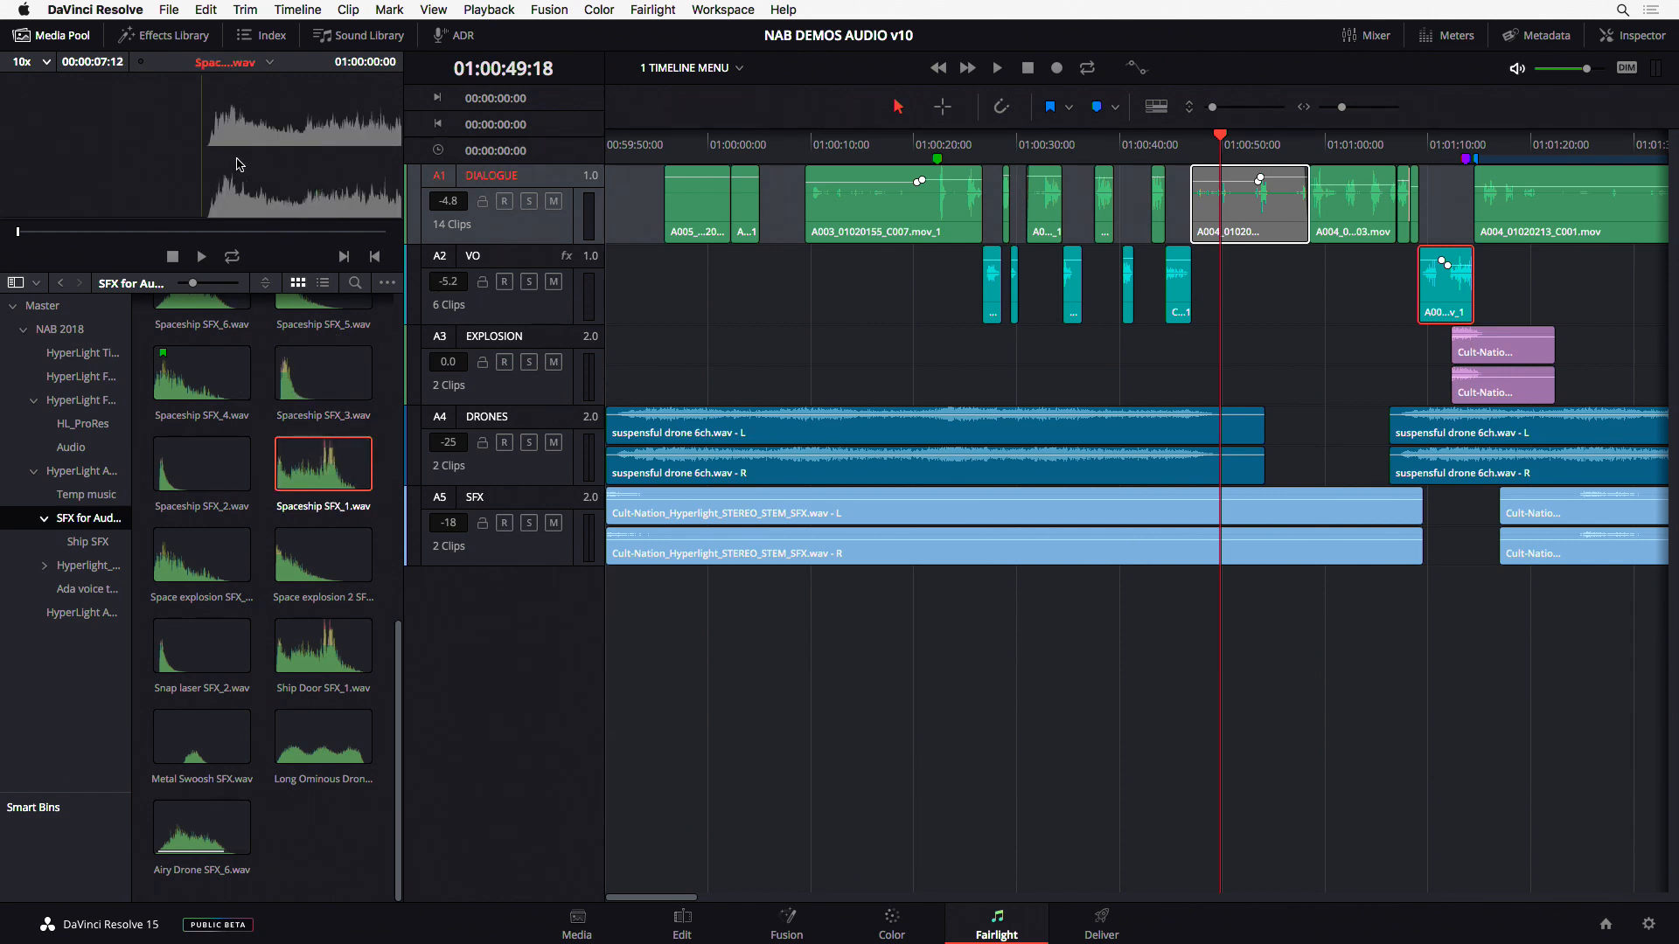
{"action": "left_click_drag", "start_coordinate": [103, 232], "coordinate": [32, 231]}
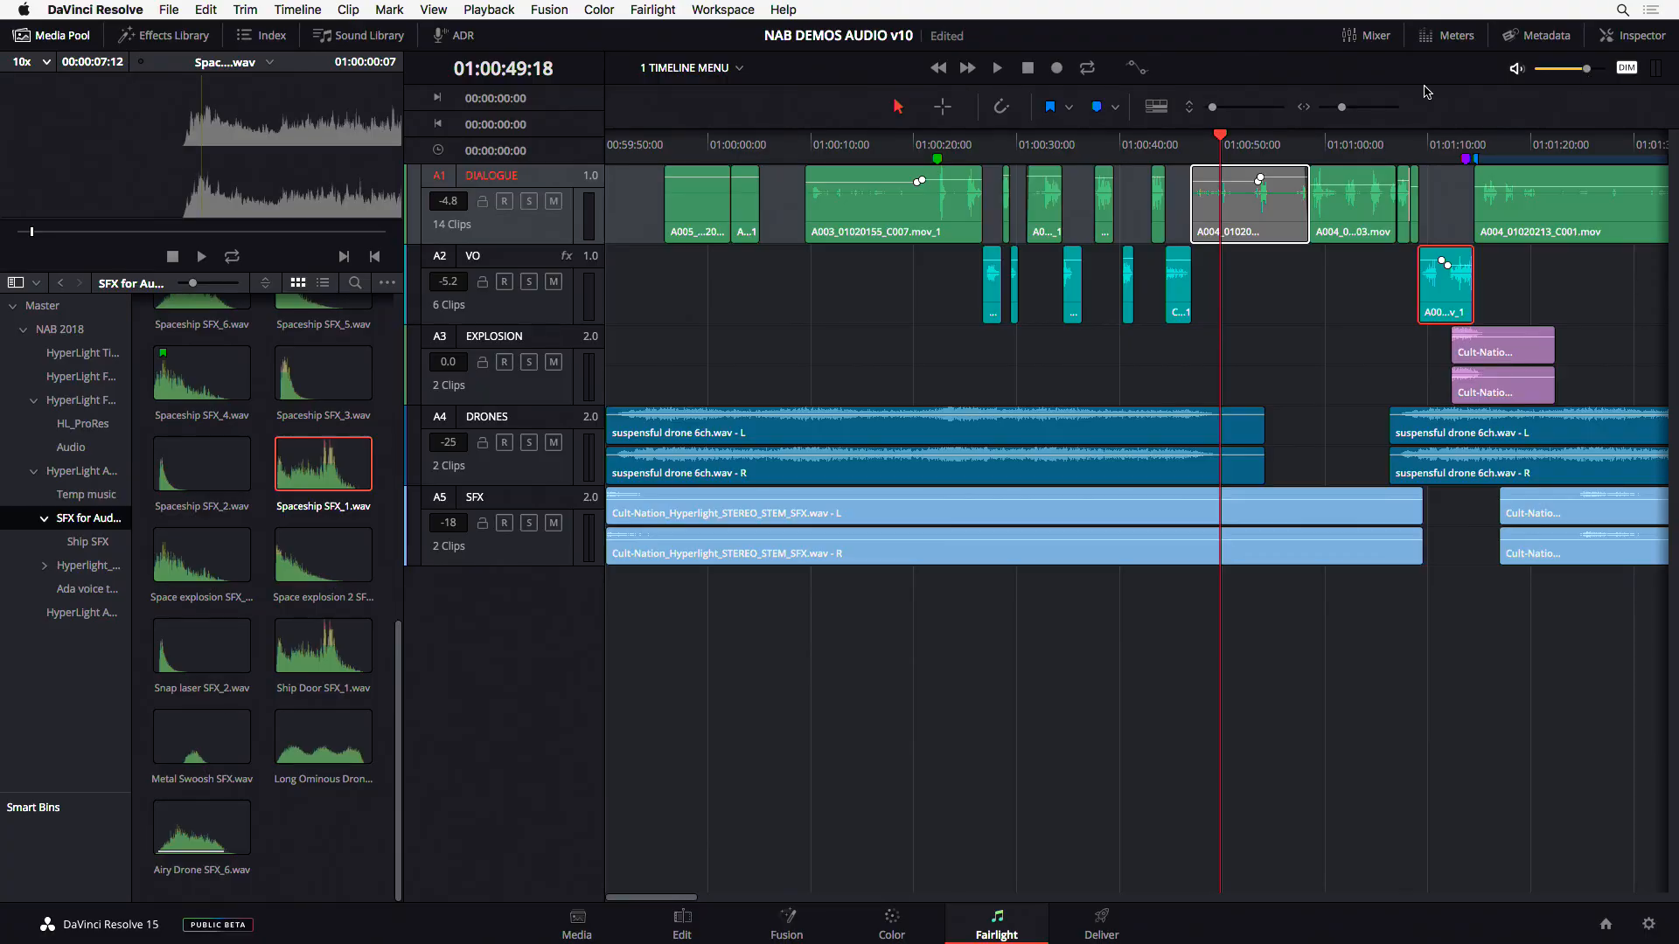
{"action": "left_click_drag", "start_coordinate": [33, 232], "coordinate": [10, 232]}
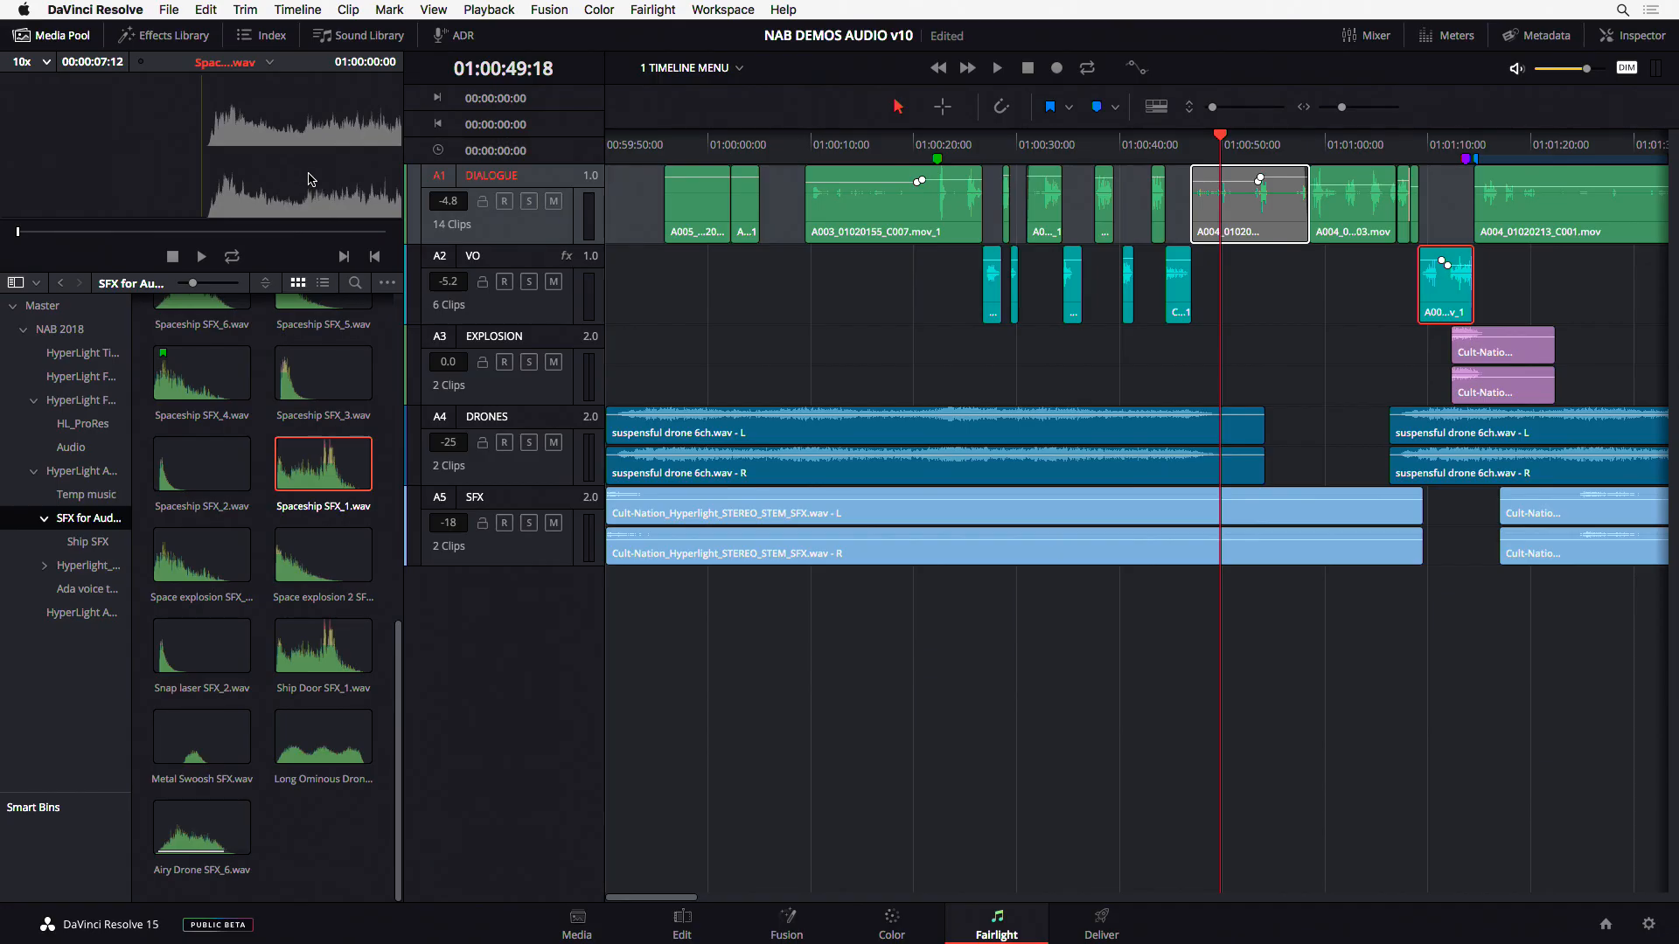
- Add Spaceship SFX_2.wav to a new track below SFX near the timeline's start and move the playhead over it
{"action": "left_click", "coordinate": [201, 473]}
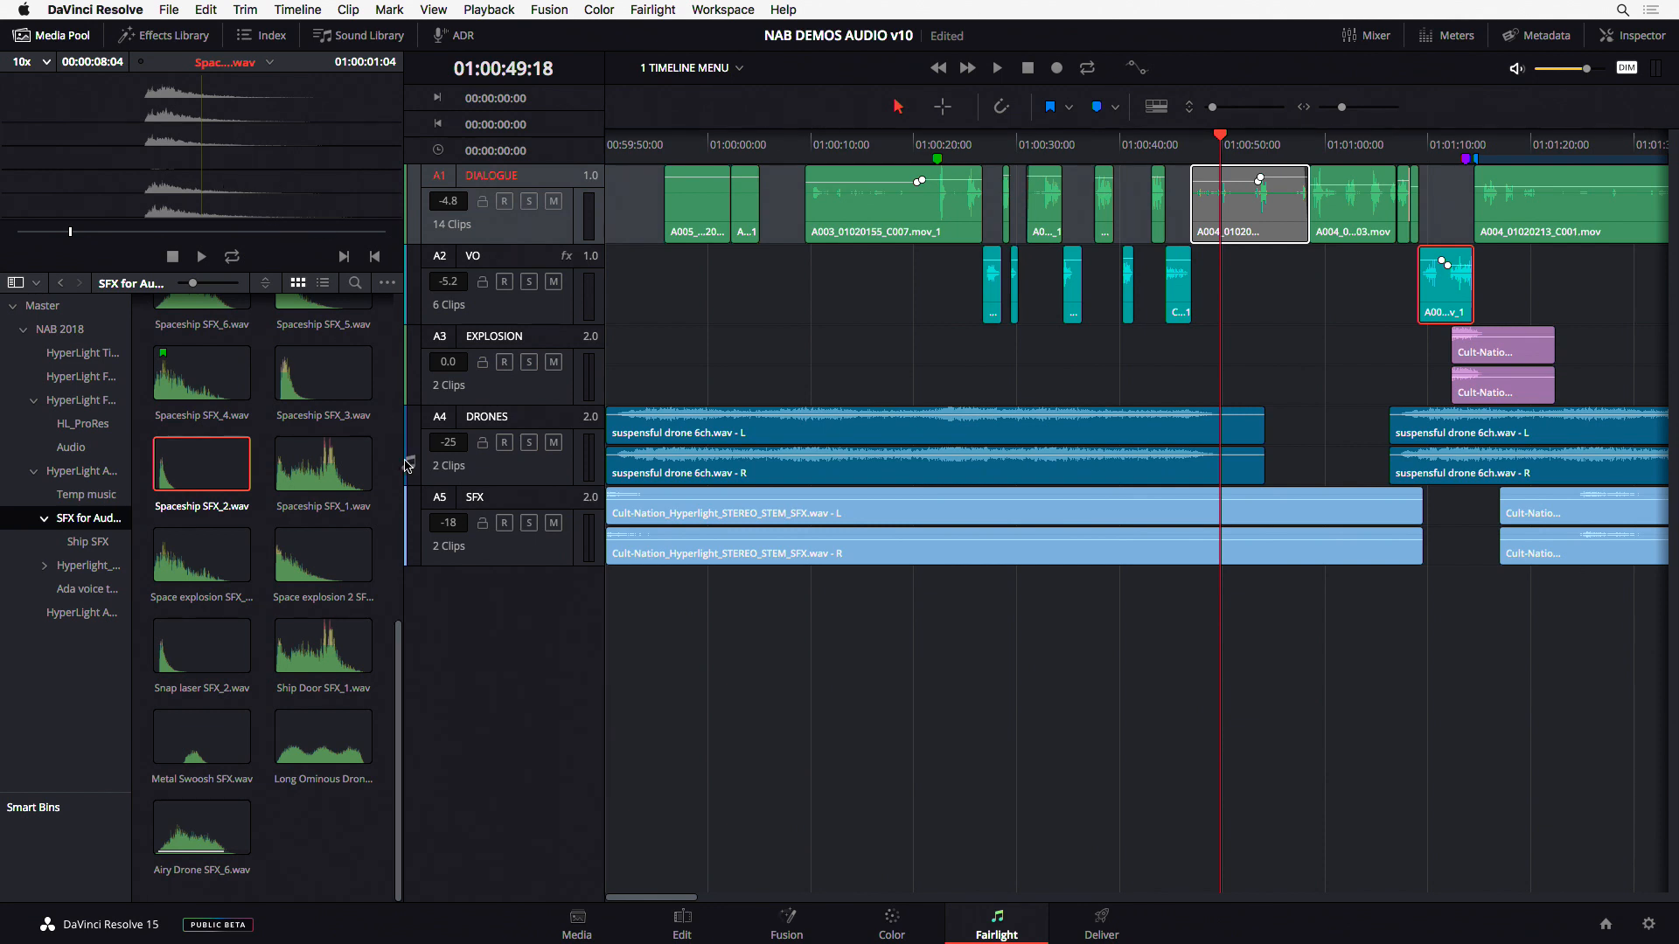
{"action": "left_click_drag", "start_coordinate": [614, 637], "coordinate": [611, 647]}
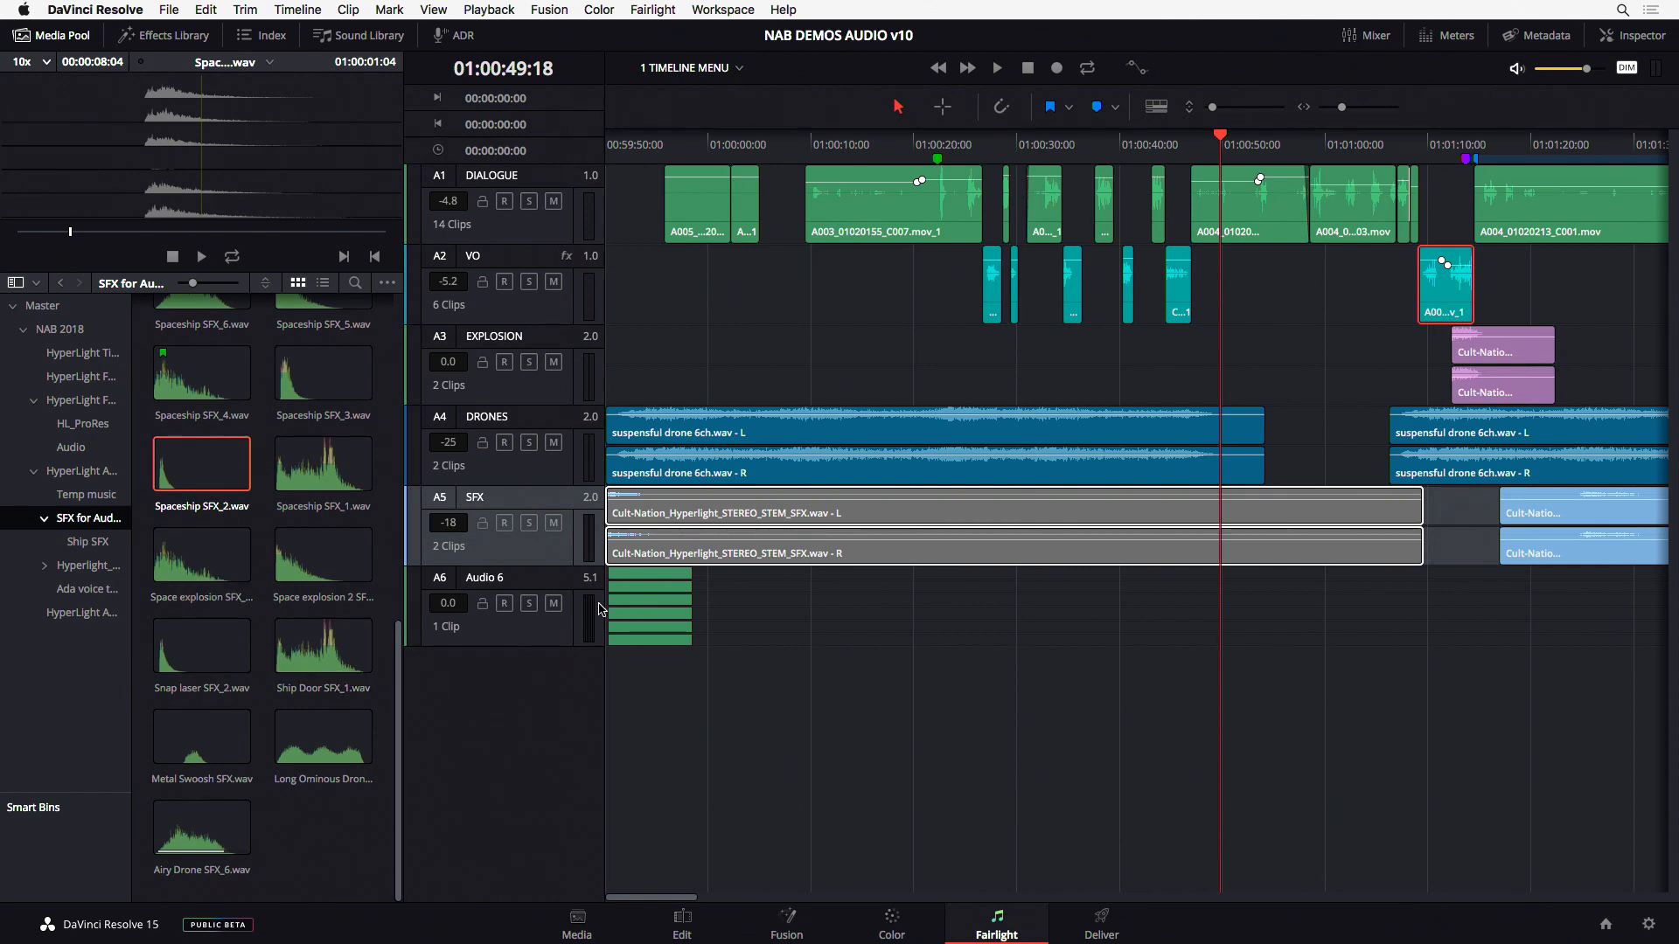
{"action": "left_click", "coordinate": [627, 157]}
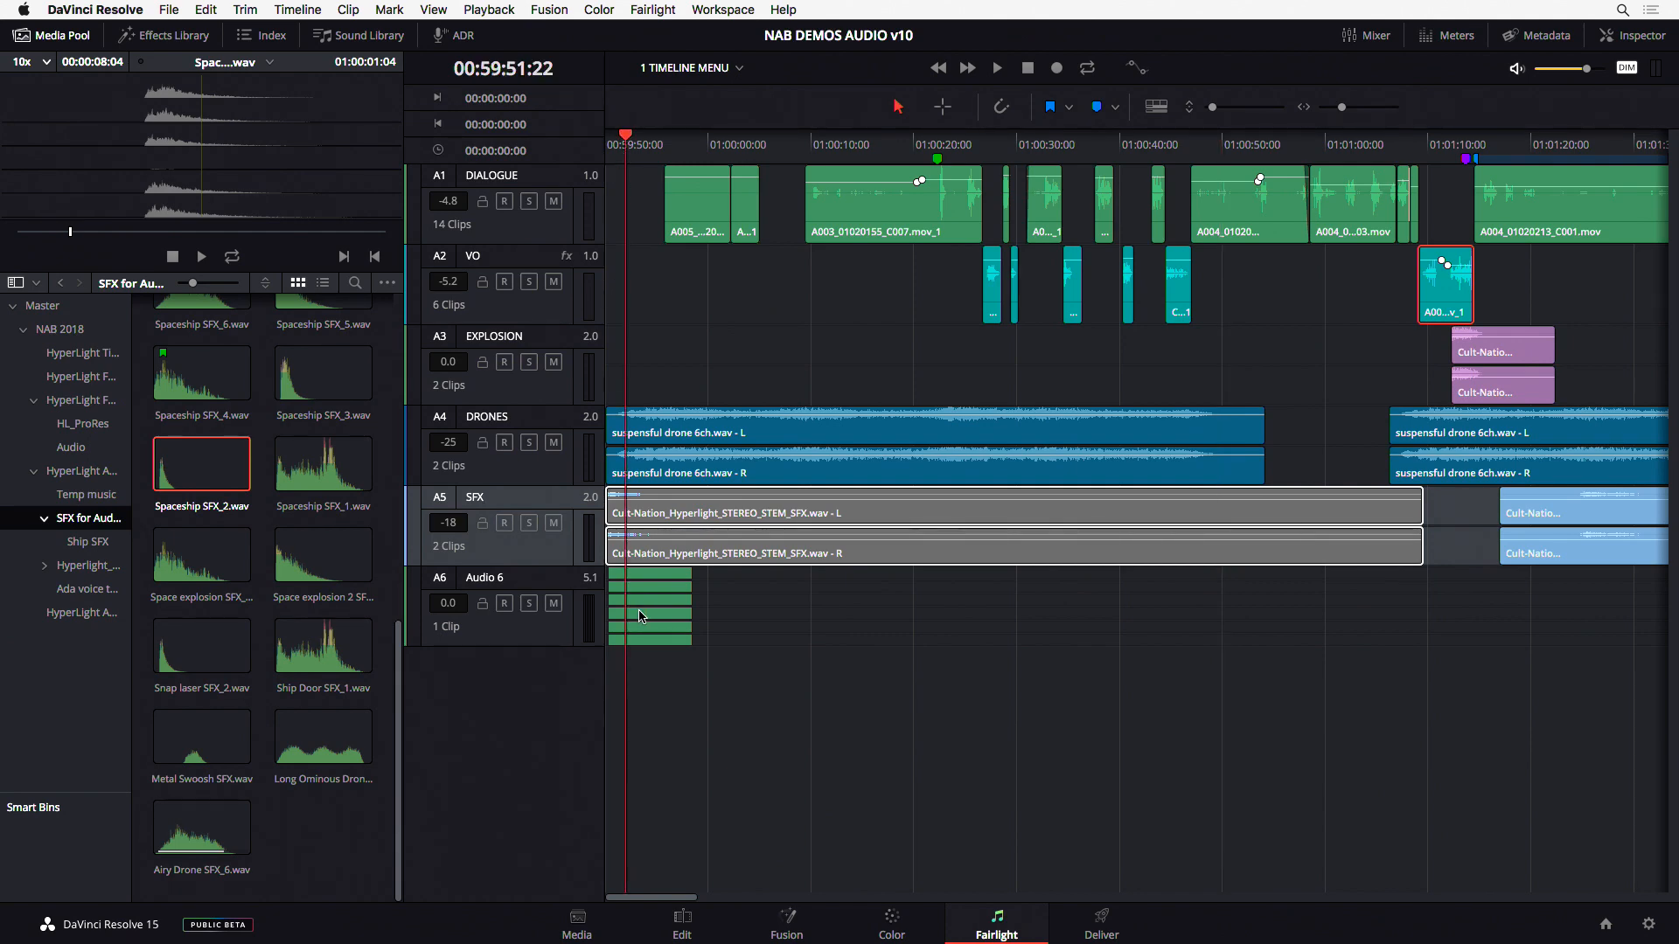
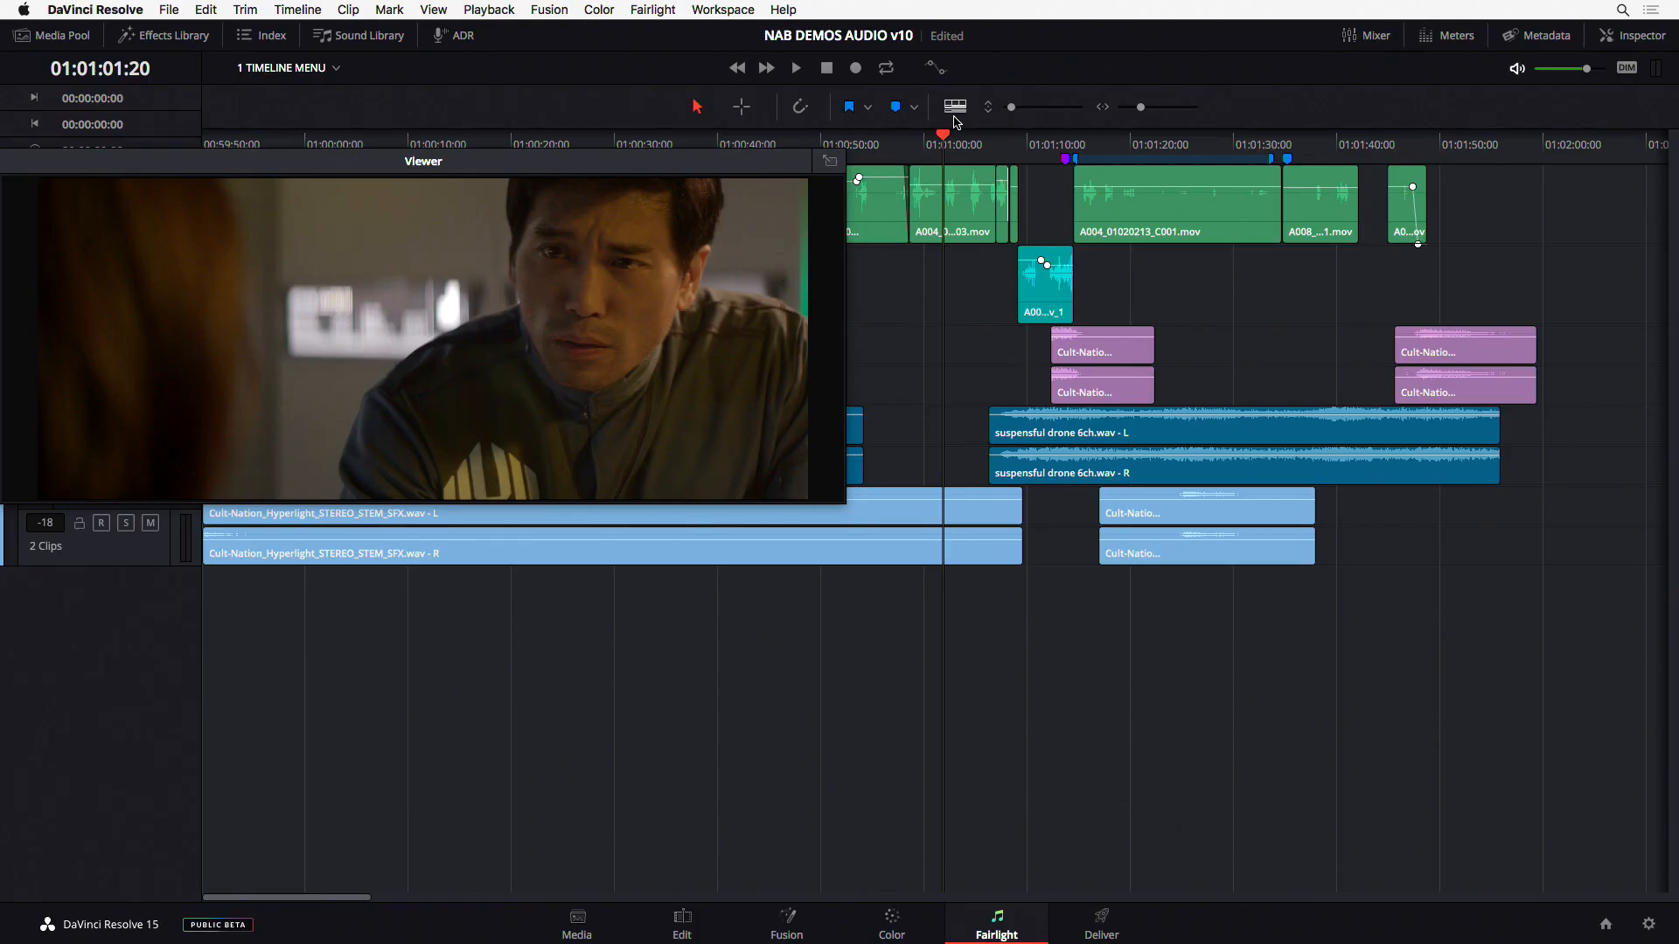
- Show the Video Scroller and Audio Scroller 1 below the timeline, and move the playhead close to the first EXPLOSION clip
{"action": "left_click", "coordinate": [955, 108]}
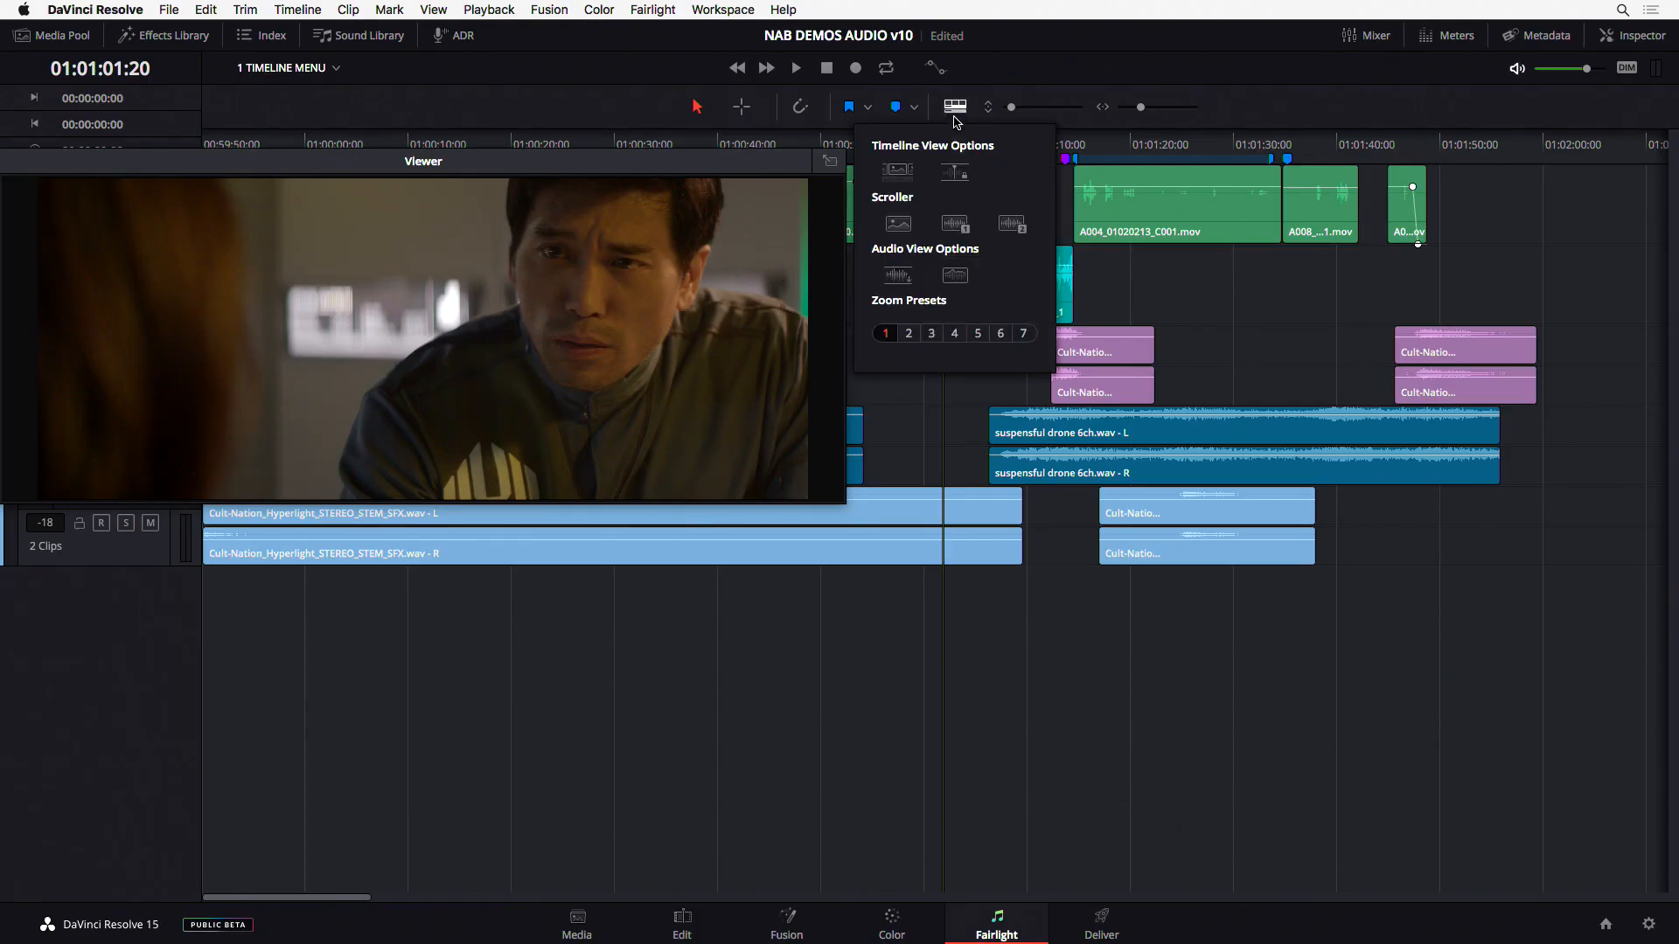
{"action": "left_click", "coordinate": [907, 228]}
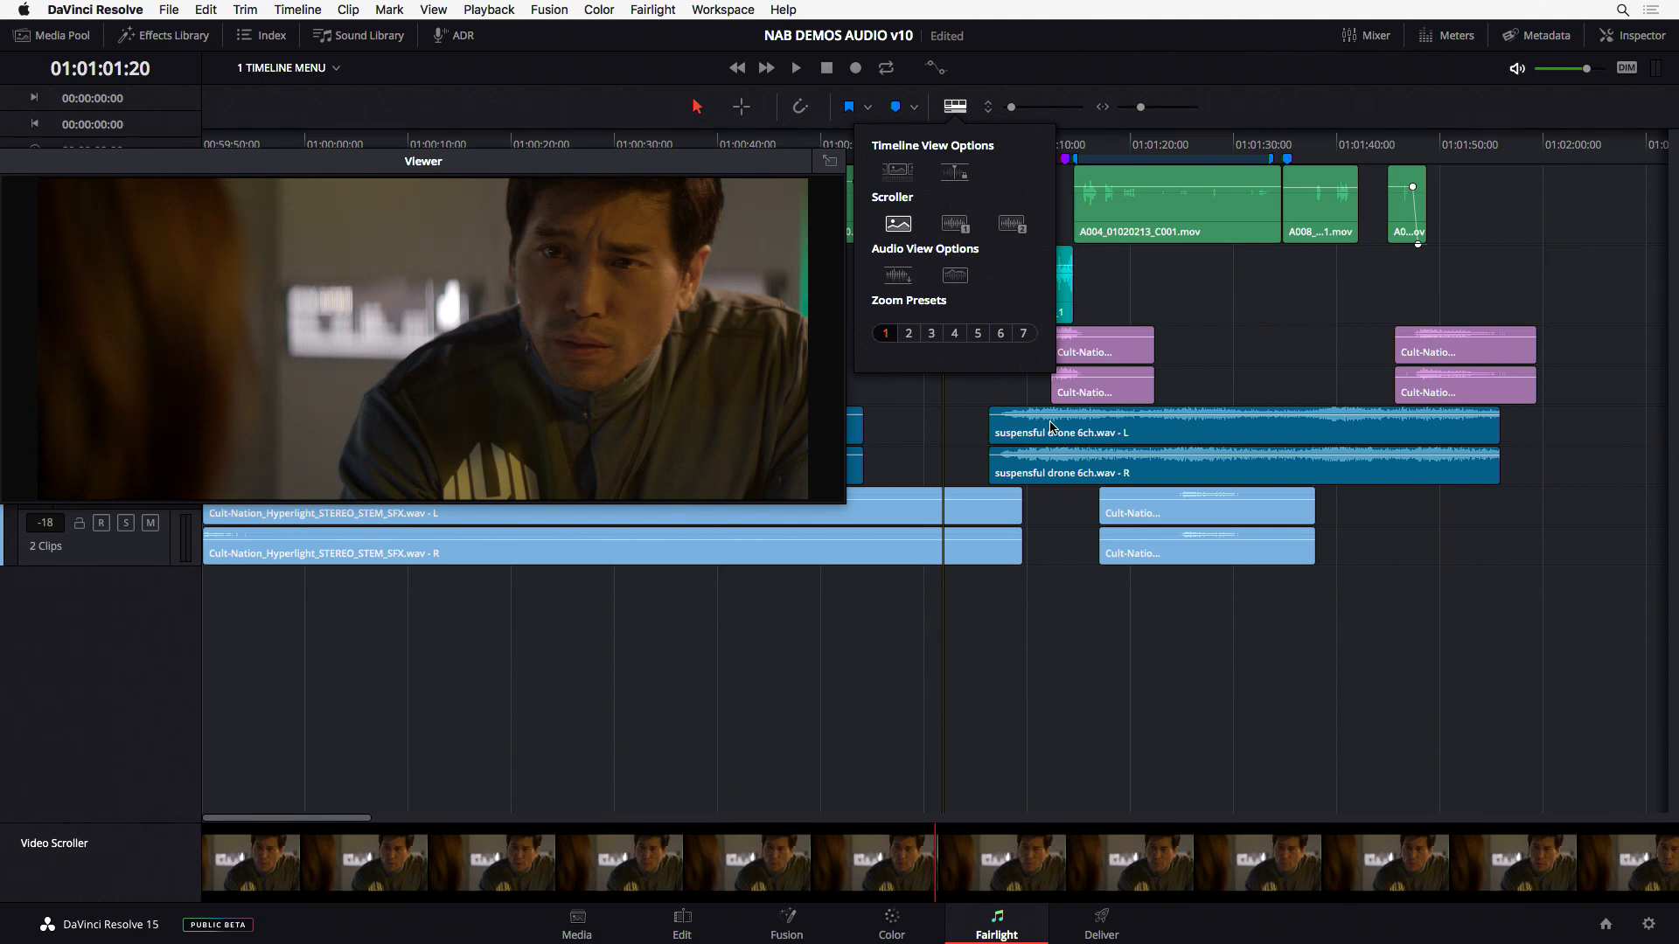
{"action": "left_click", "coordinate": [950, 225]}
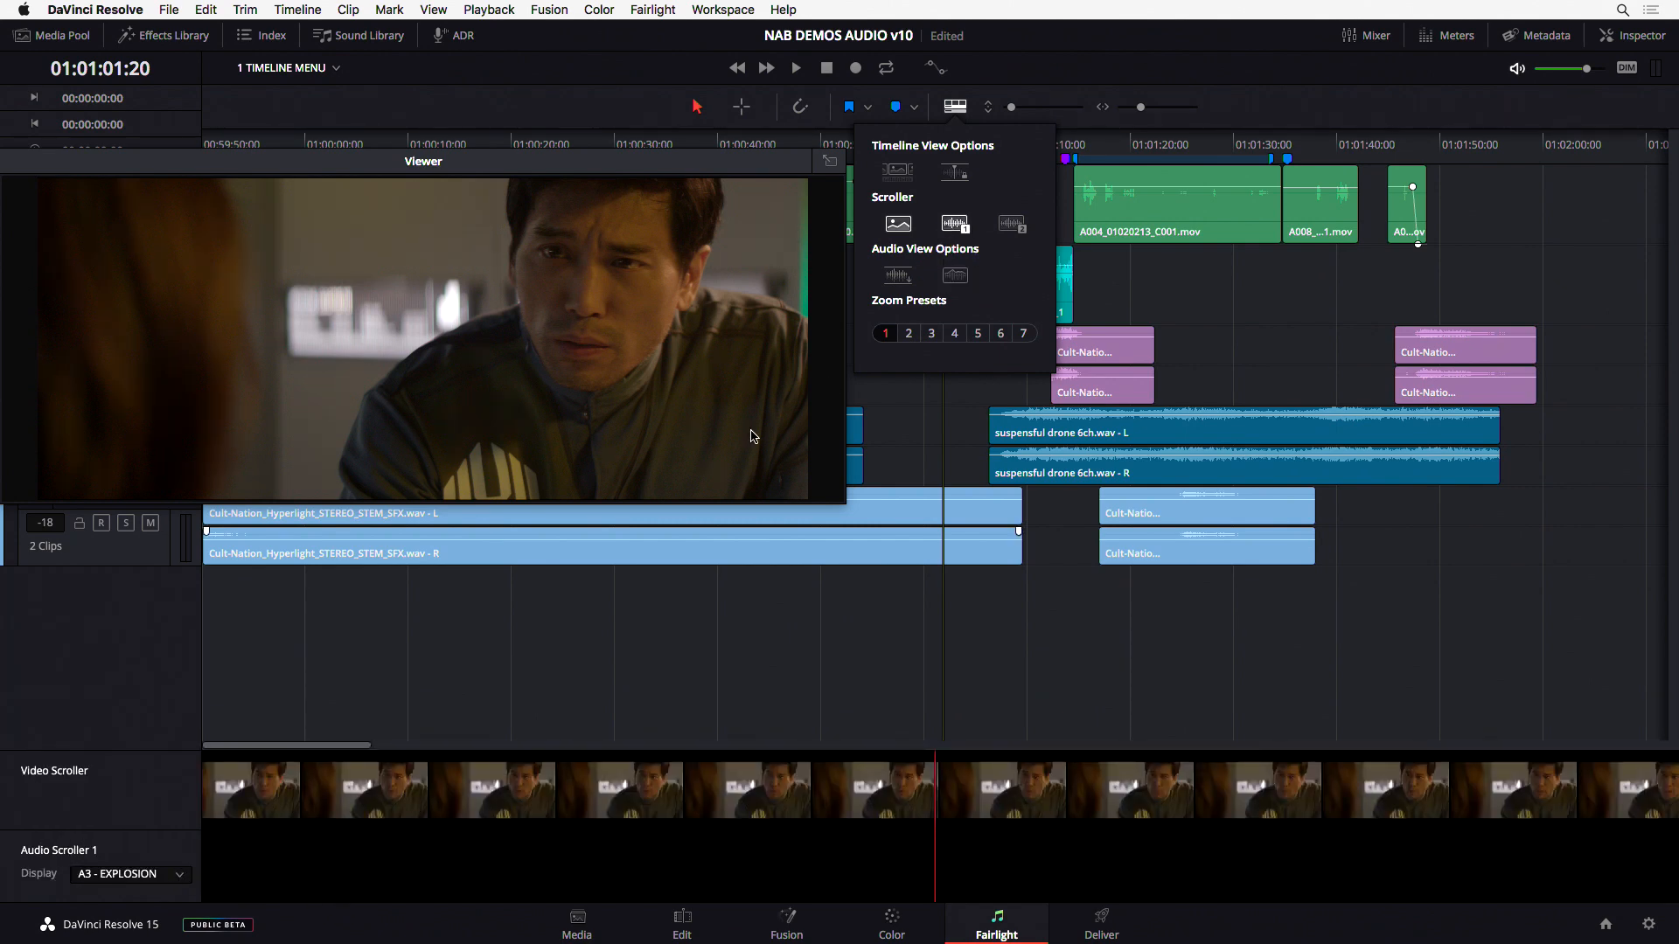
{"action": "left_click", "coordinate": [1211, 344]}
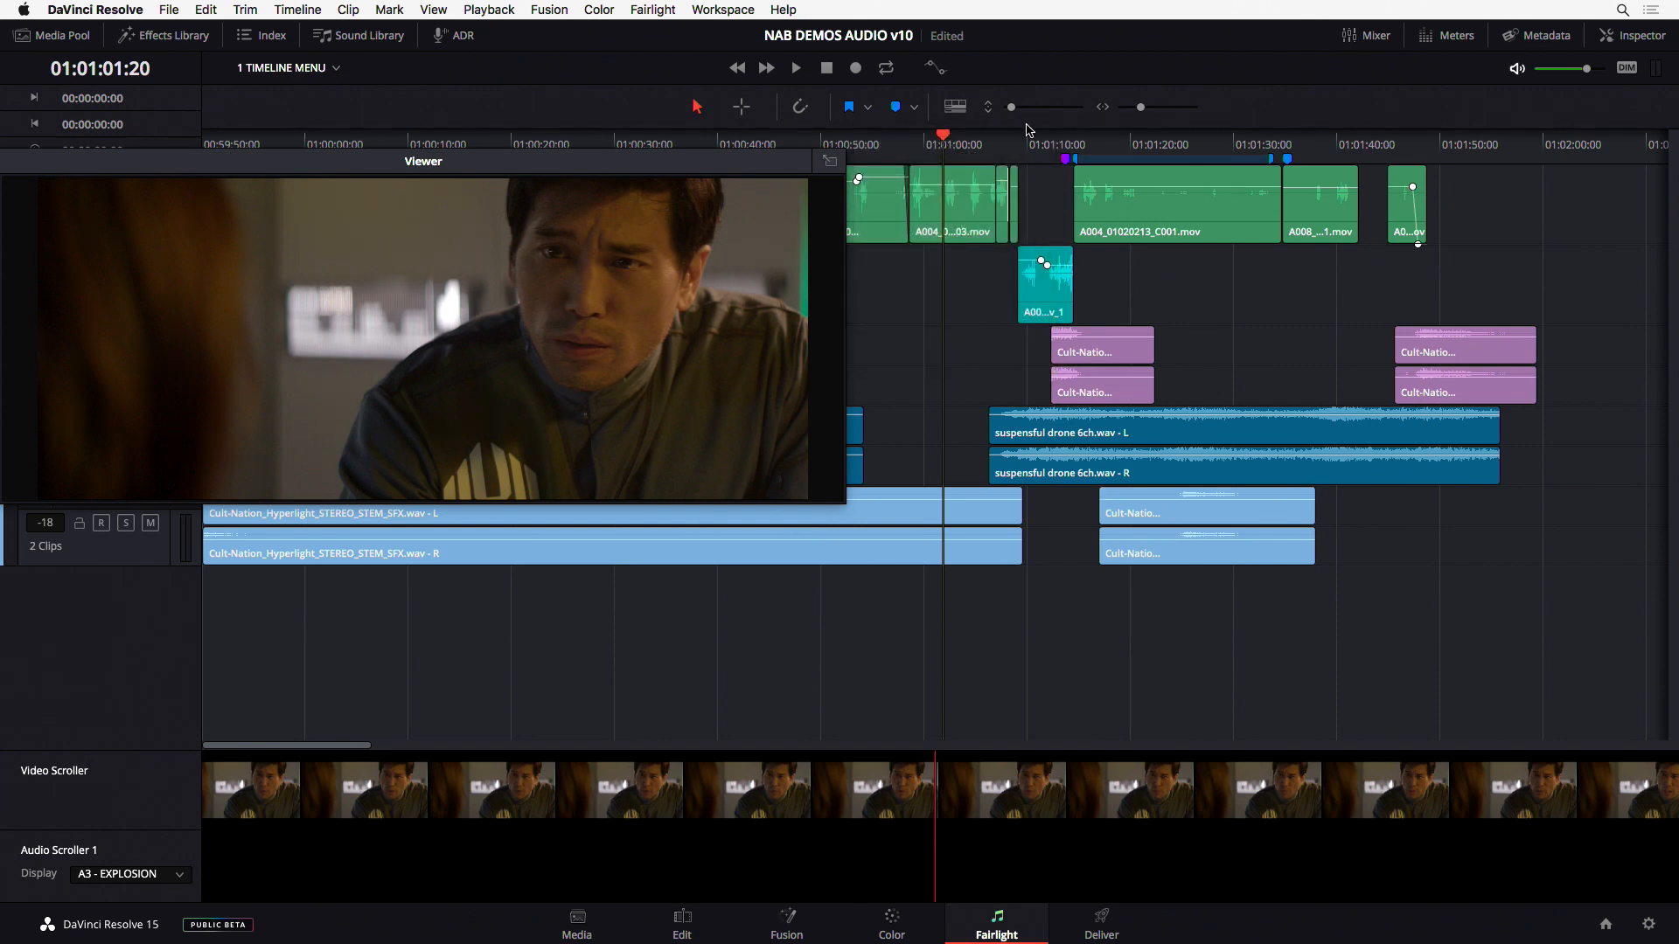
{"action": "left_click_drag", "start_coordinate": [1043, 146], "coordinate": [1031, 148]}
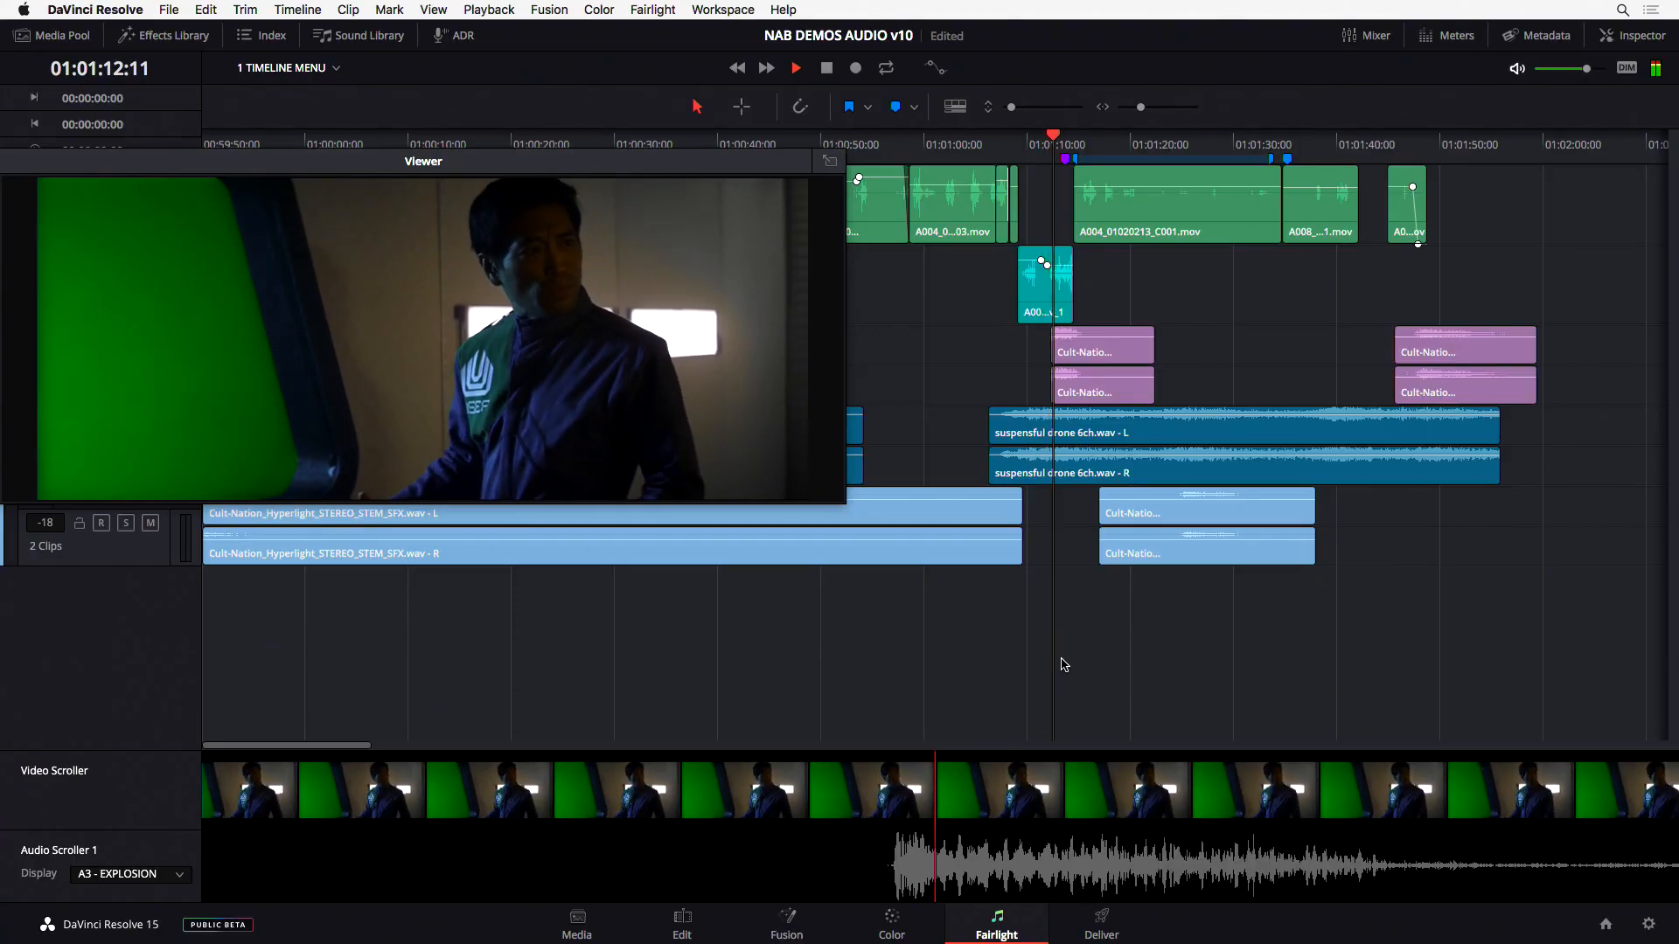
- Play the explosion section and scrub the Video Scroller back to the shot change at 01:01:14:05
{"action": "key", "text": "space"}
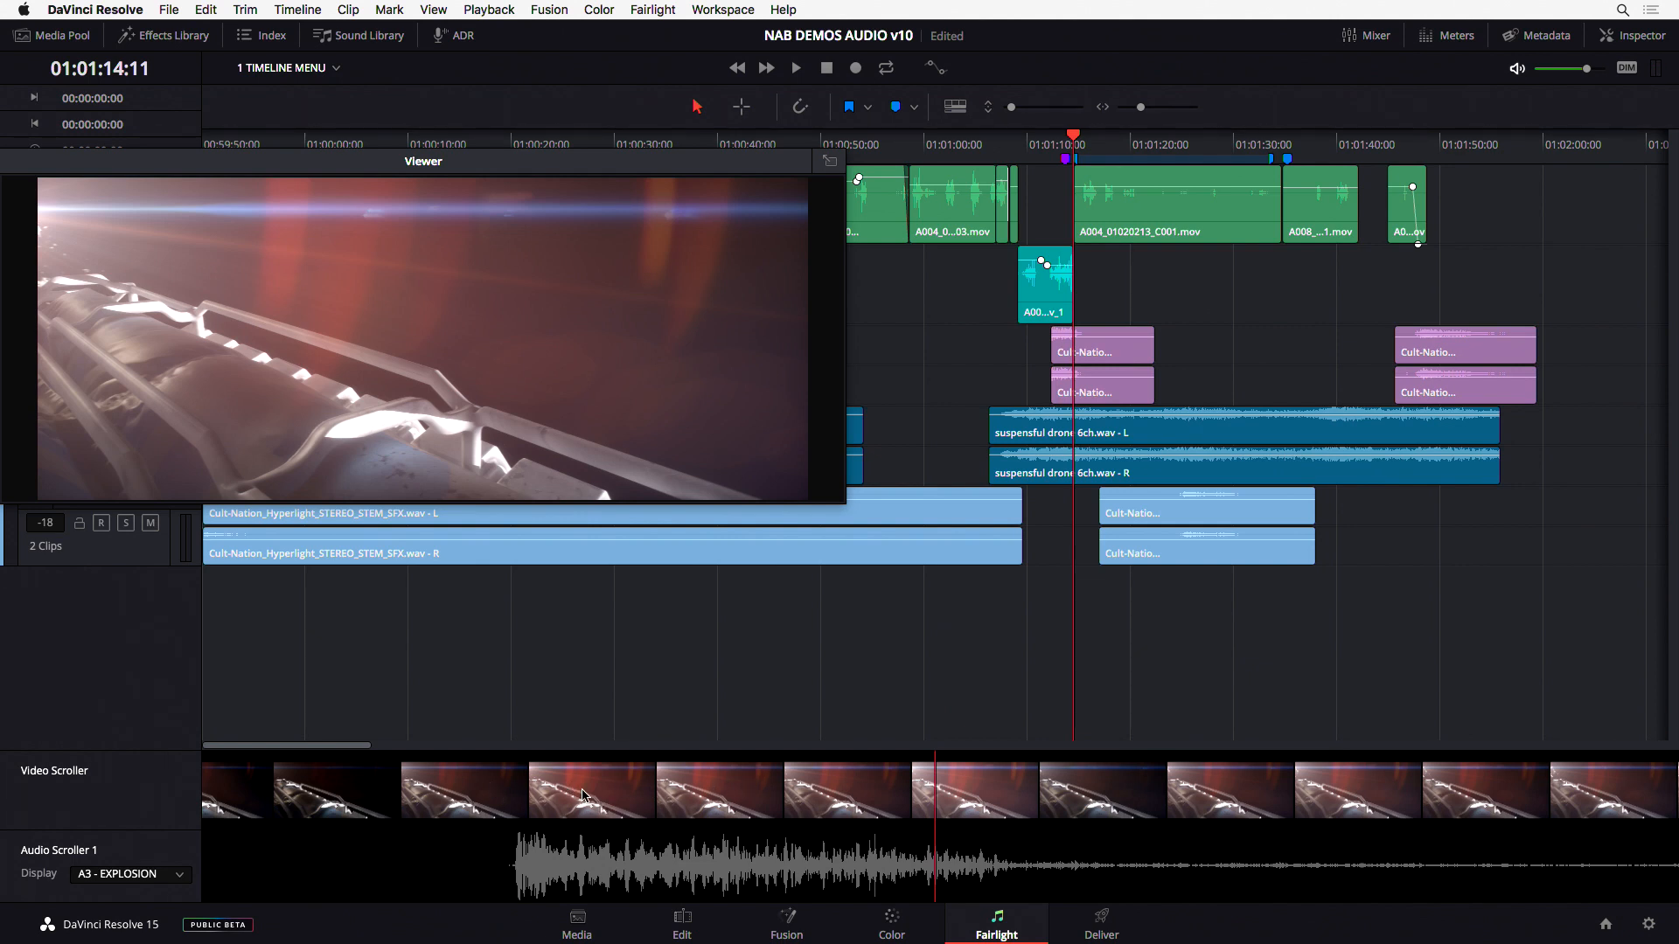
{"action": "left_click_drag", "start_coordinate": [523, 796], "coordinate": [1168, 798]}
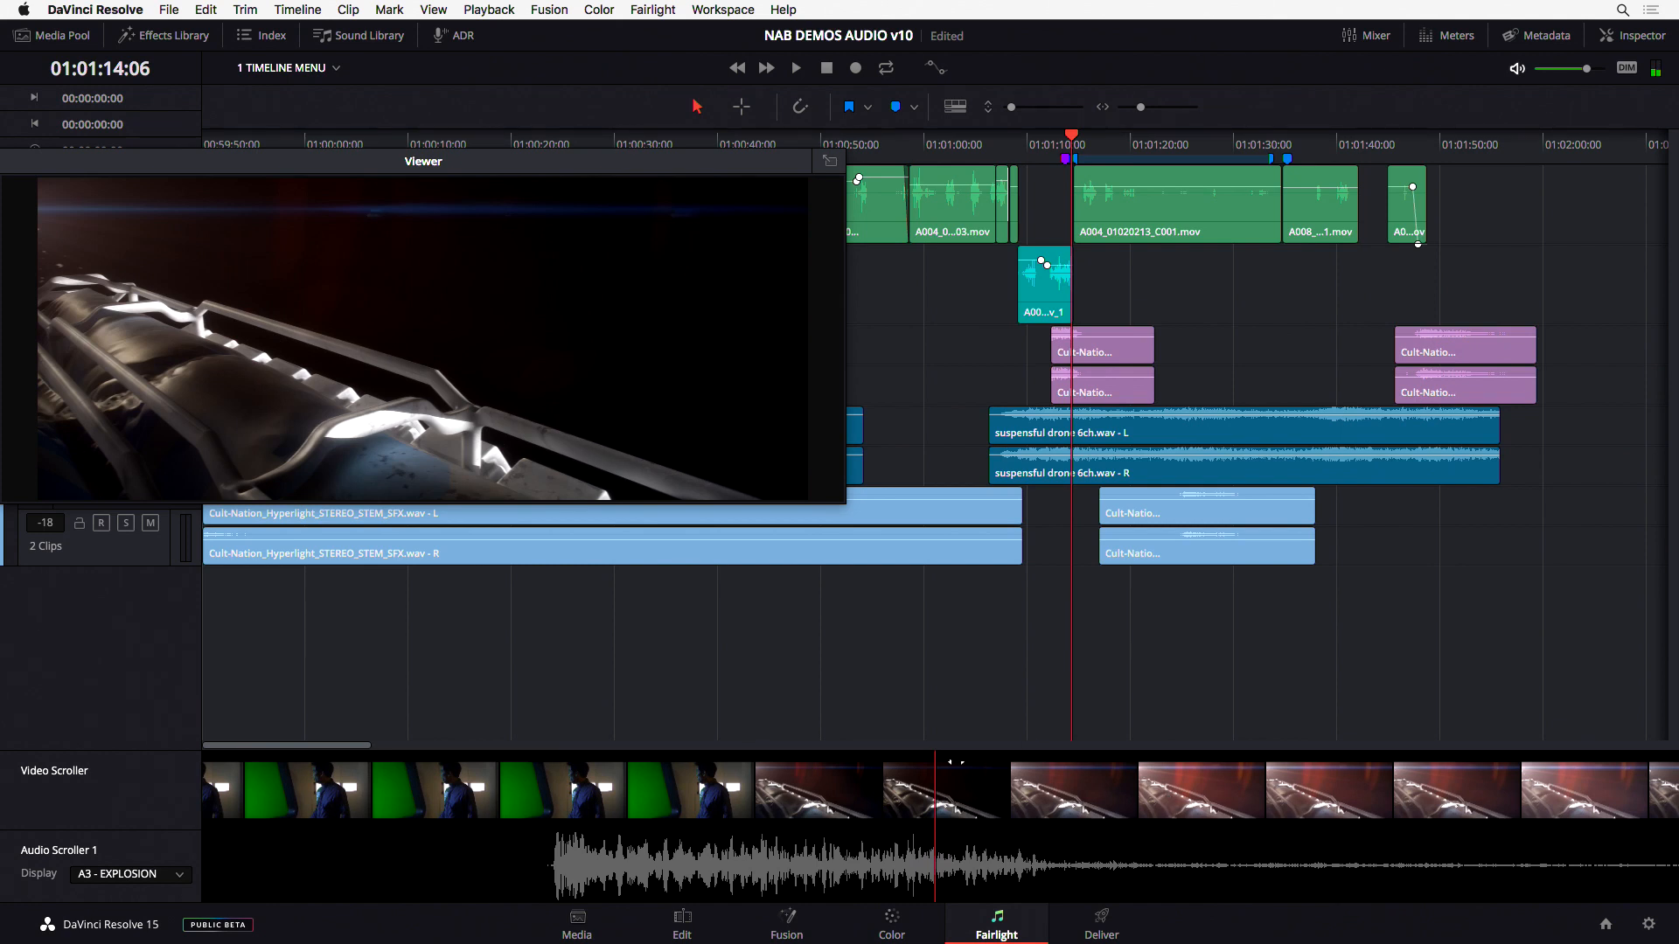
{"action": "left_click_drag", "start_coordinate": [916, 809], "coordinate": [369, 781]}
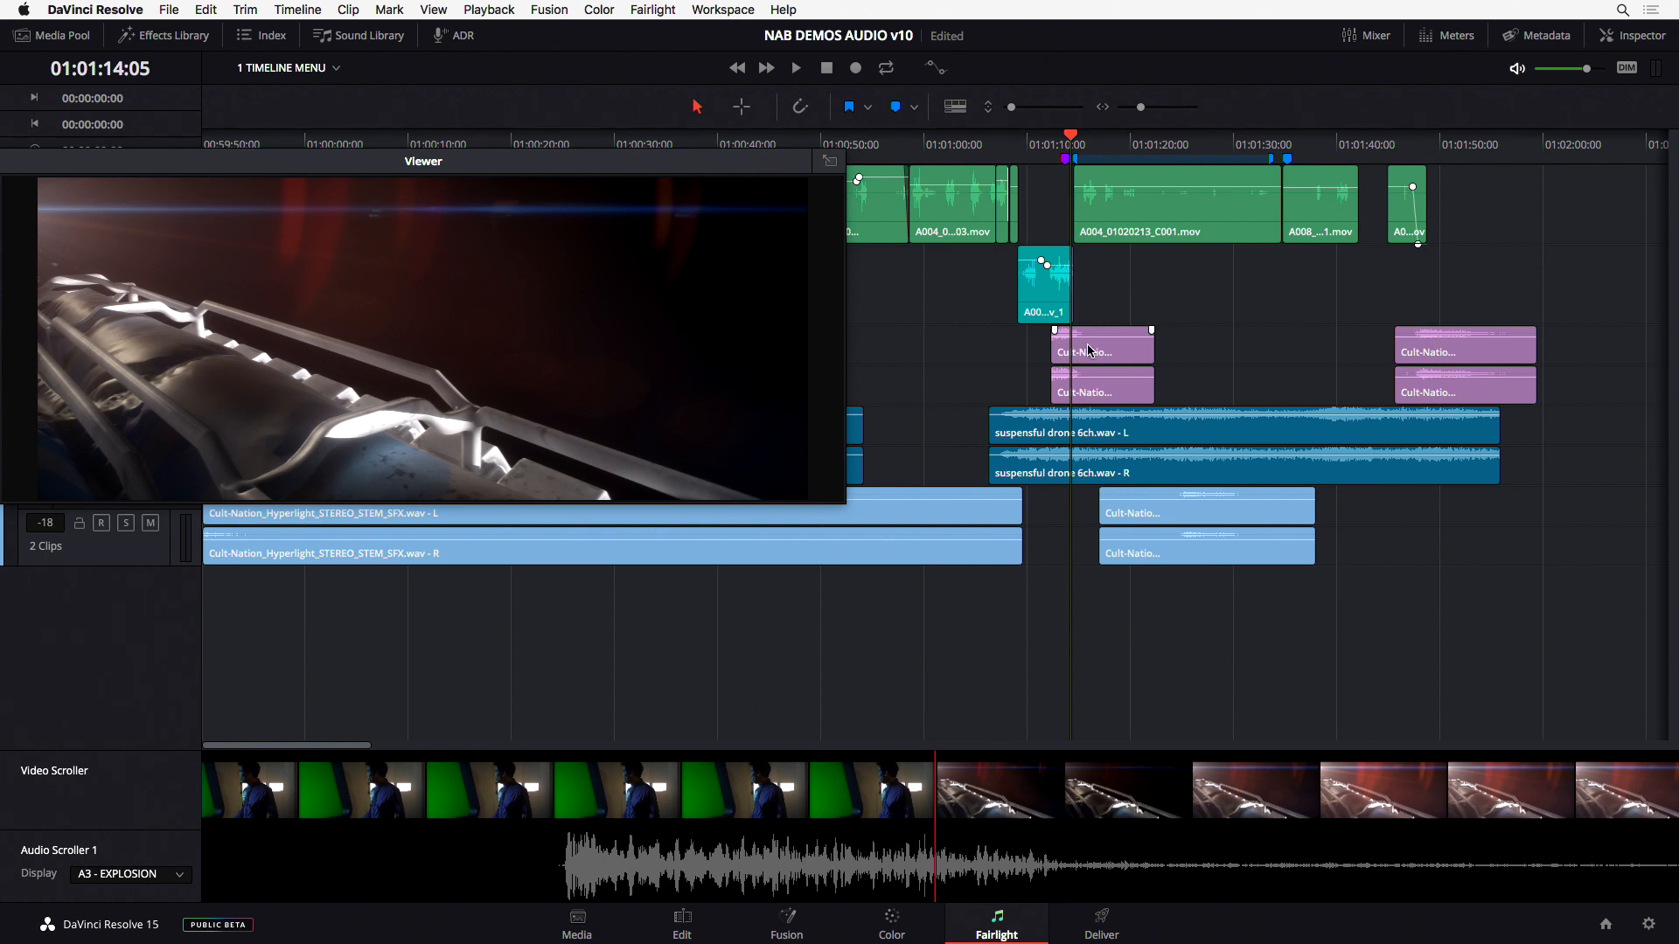
- Move the first EXPLOSION clip to start at the shot change at 01:01:14:05 and check its alignment by scrubbing the scrollers
{"action": "left_click", "coordinate": [1116, 399]}
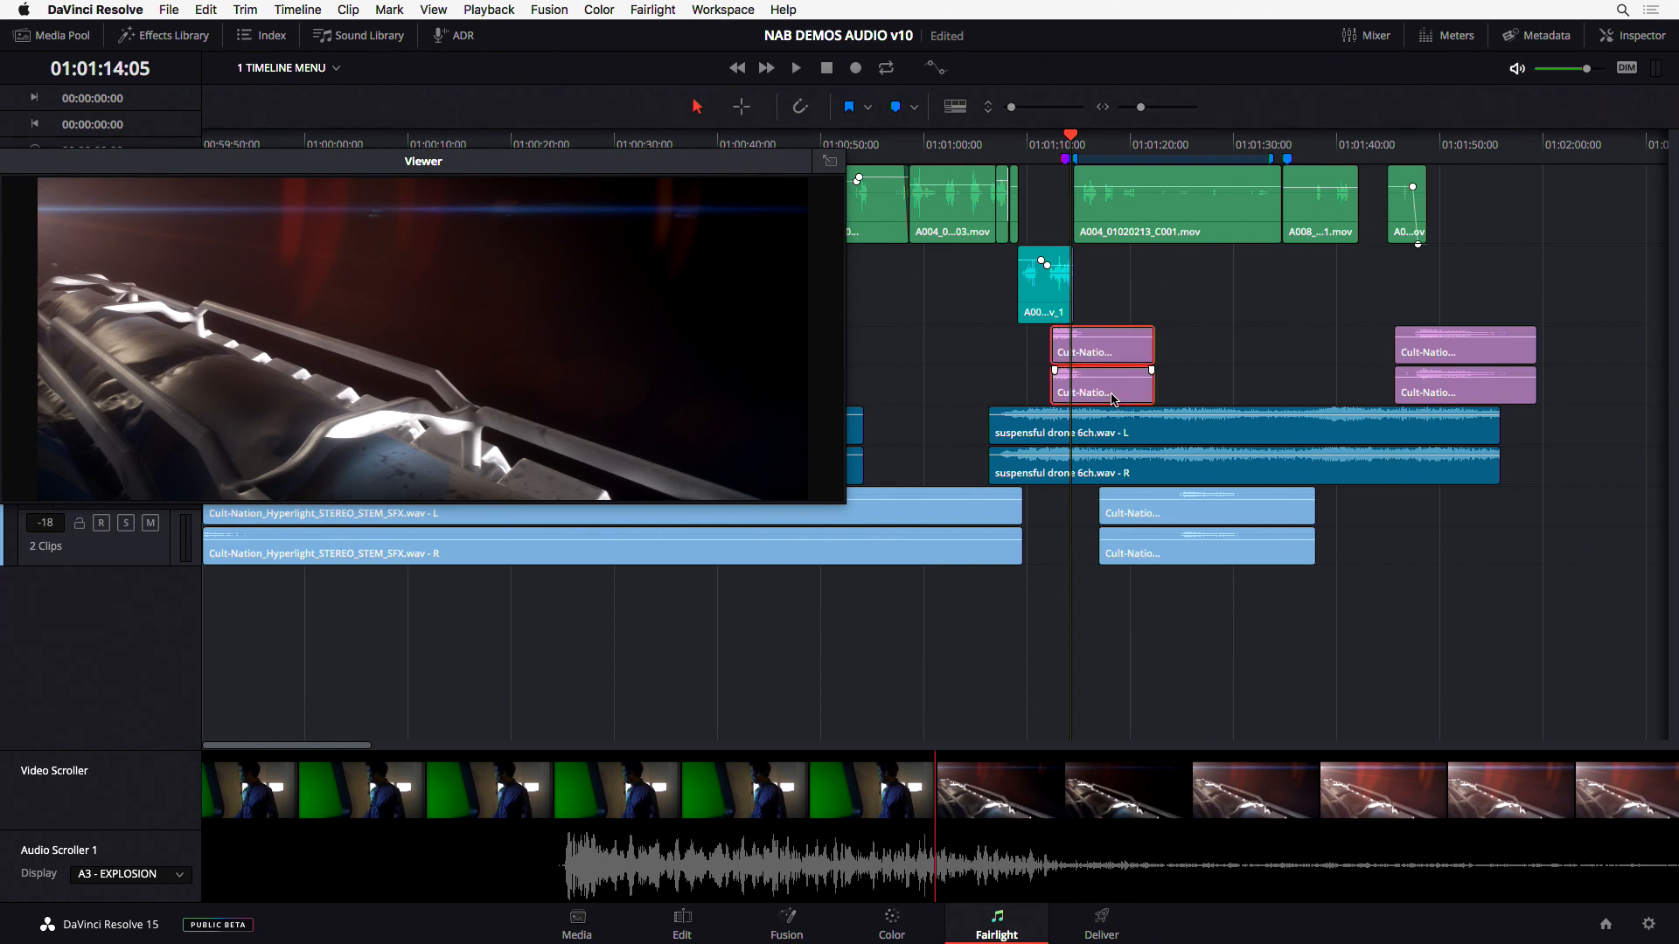
{"action": "left_click_drag", "start_coordinate": [1113, 396], "coordinate": [1130, 395]}
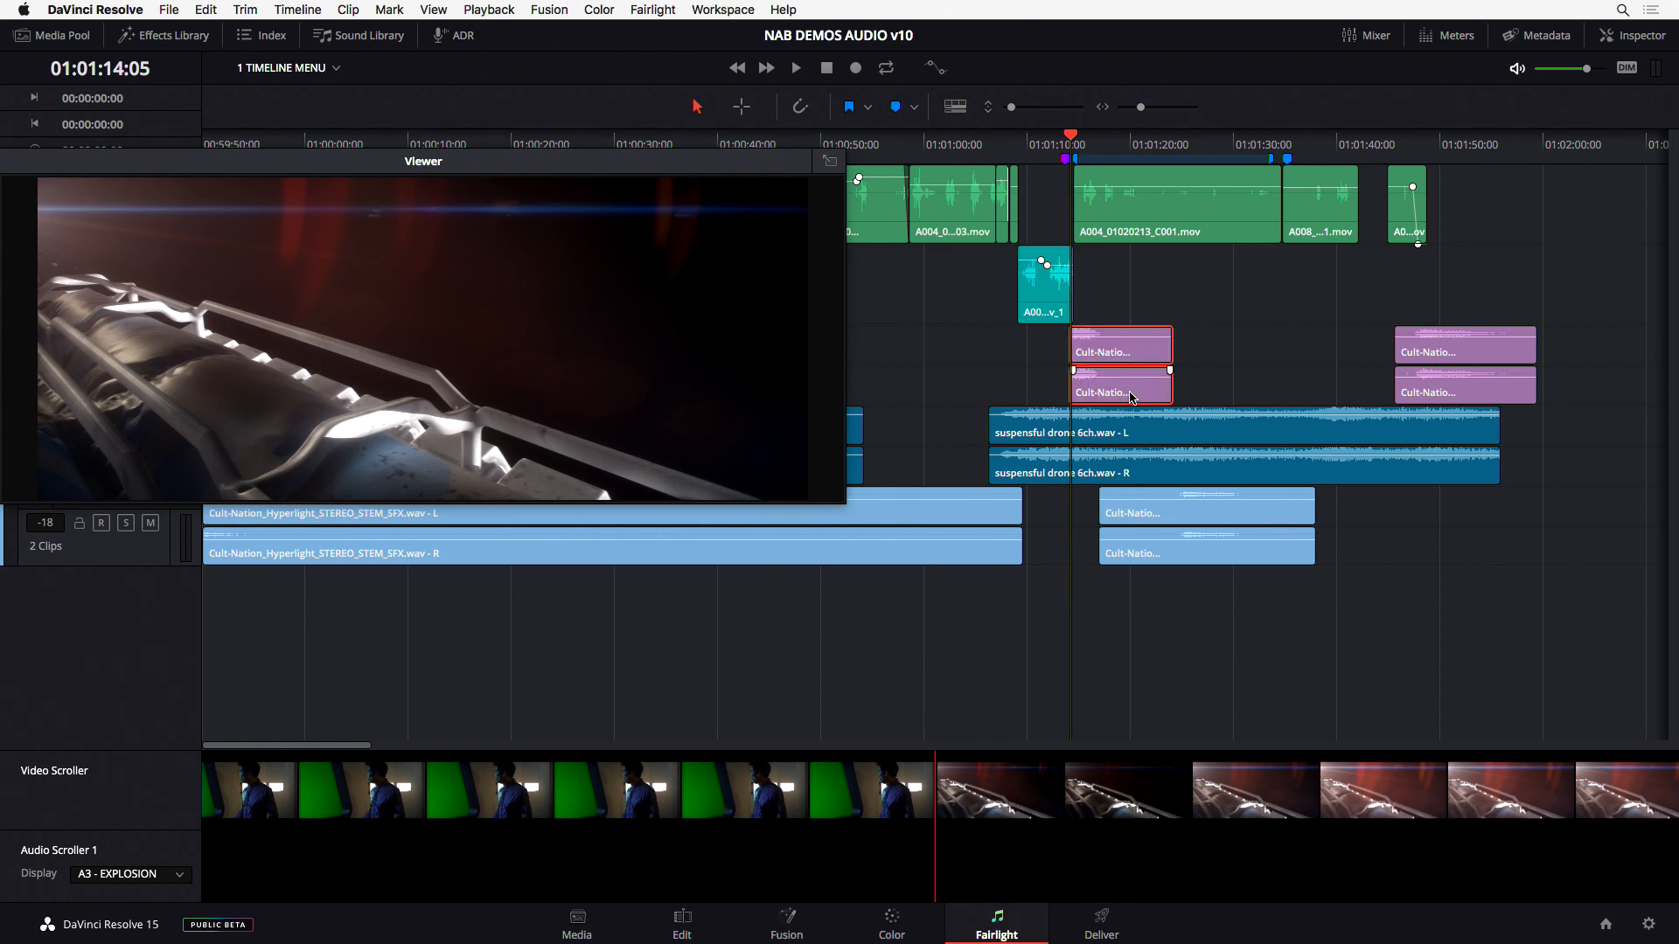
{"action": "left_click", "coordinate": [987, 832]}
{"action": "left_click_drag", "start_coordinate": [820, 798], "coordinate": [1260, 769]}
{"action": "left_click_drag", "start_coordinate": [787, 804], "coordinate": [789, 804]}
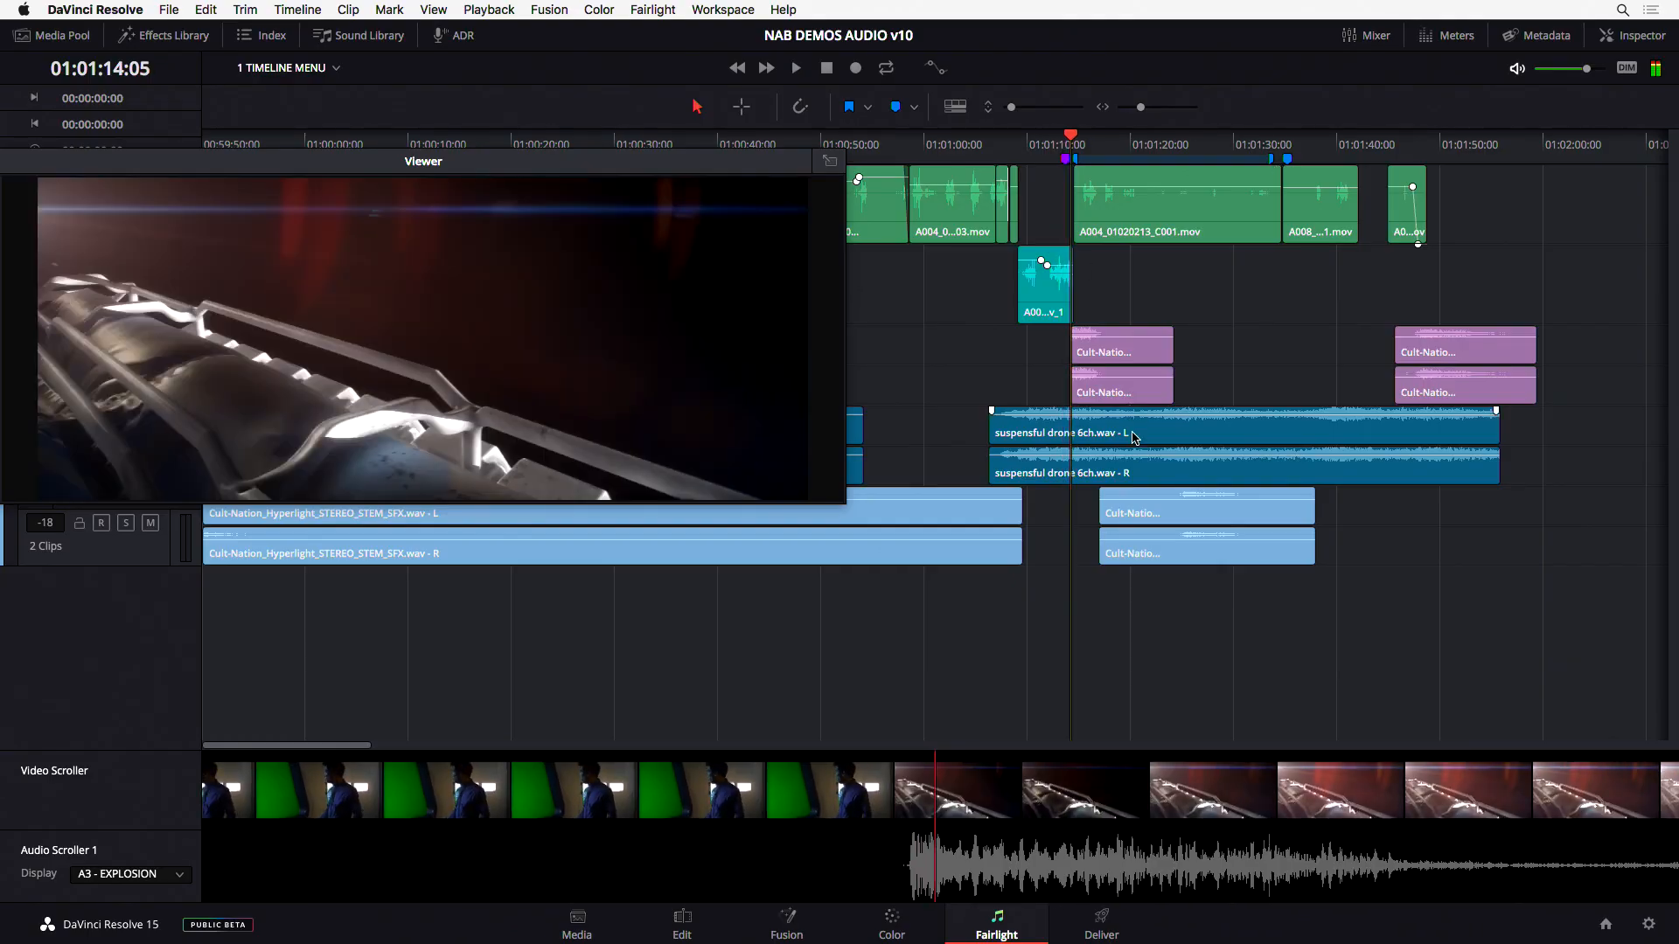
{"action": "left_click", "coordinate": [946, 784]}
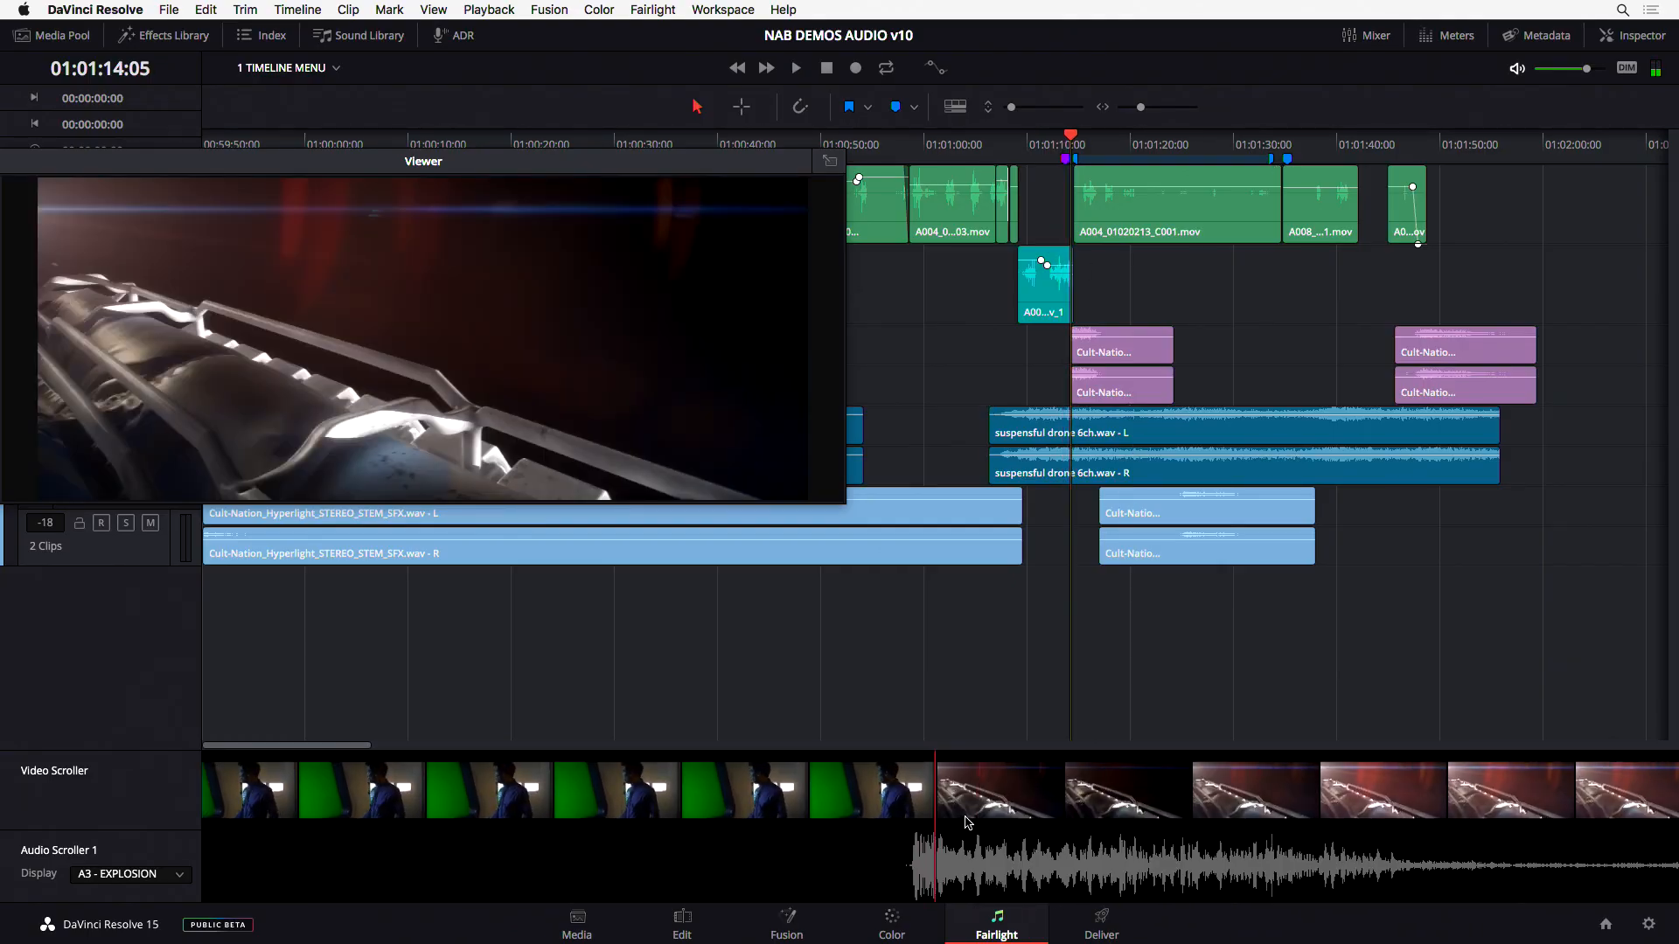
{"action": "scroll", "coordinate": [976, 854], "scroll_direction": "right", "scroll_amount": 3}
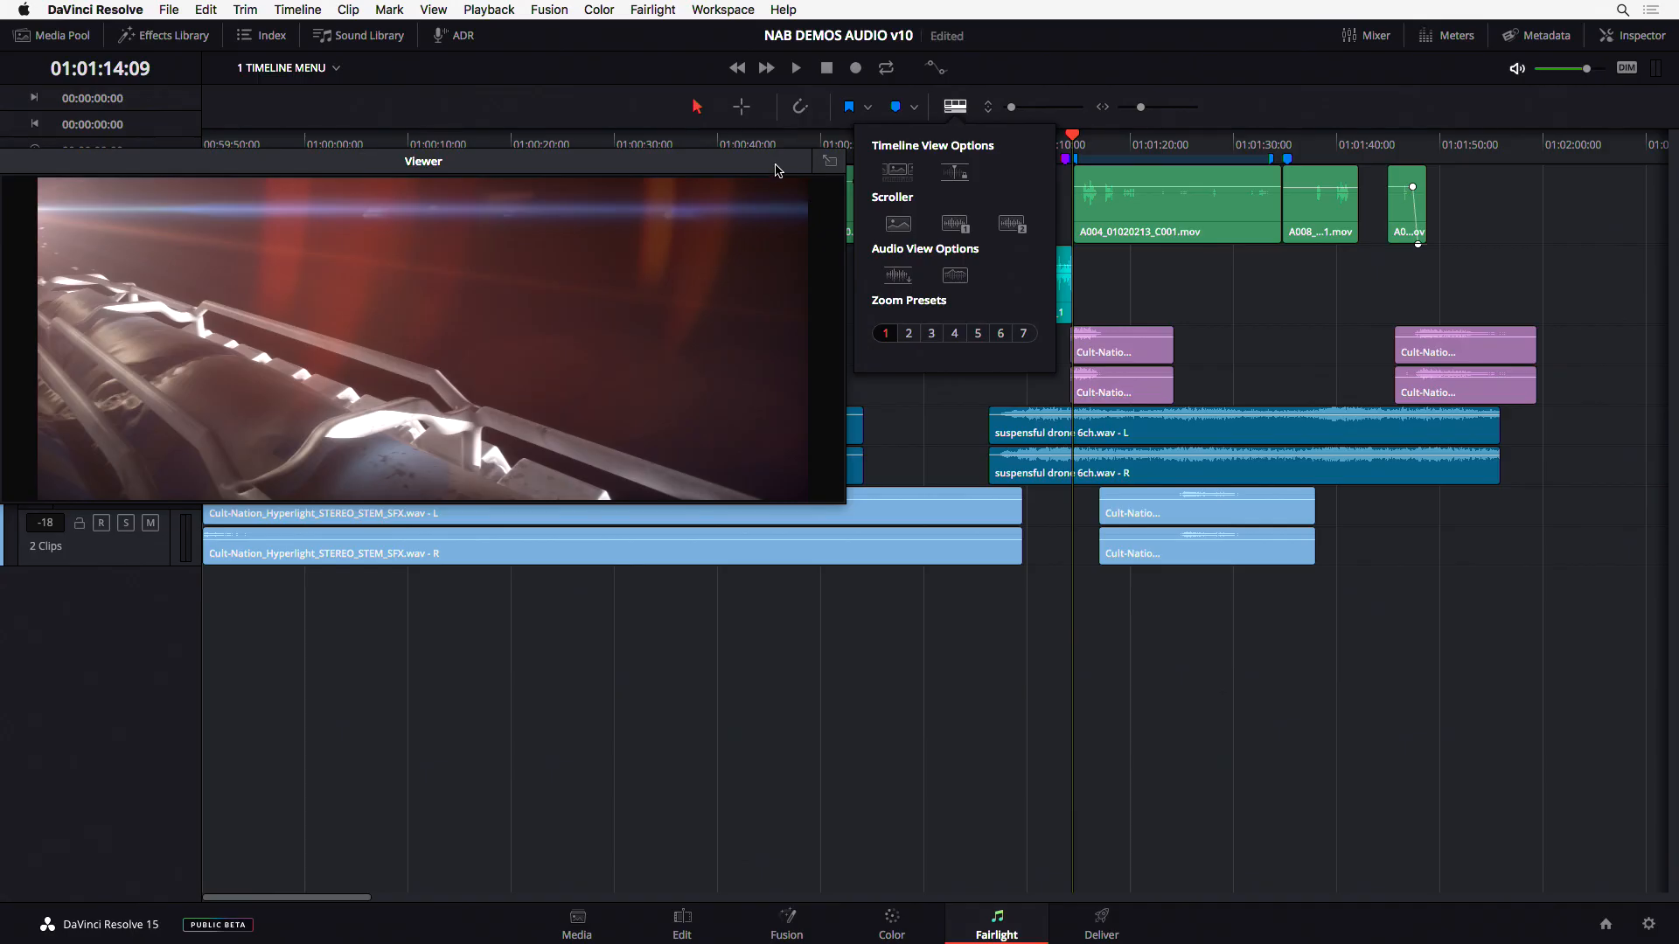
- Dock the floating viewer and place the playhead at 01:00:27:07 over the first VO clip
{"action": "left_click_drag", "start_coordinate": [779, 165], "coordinate": [1039, 379]}
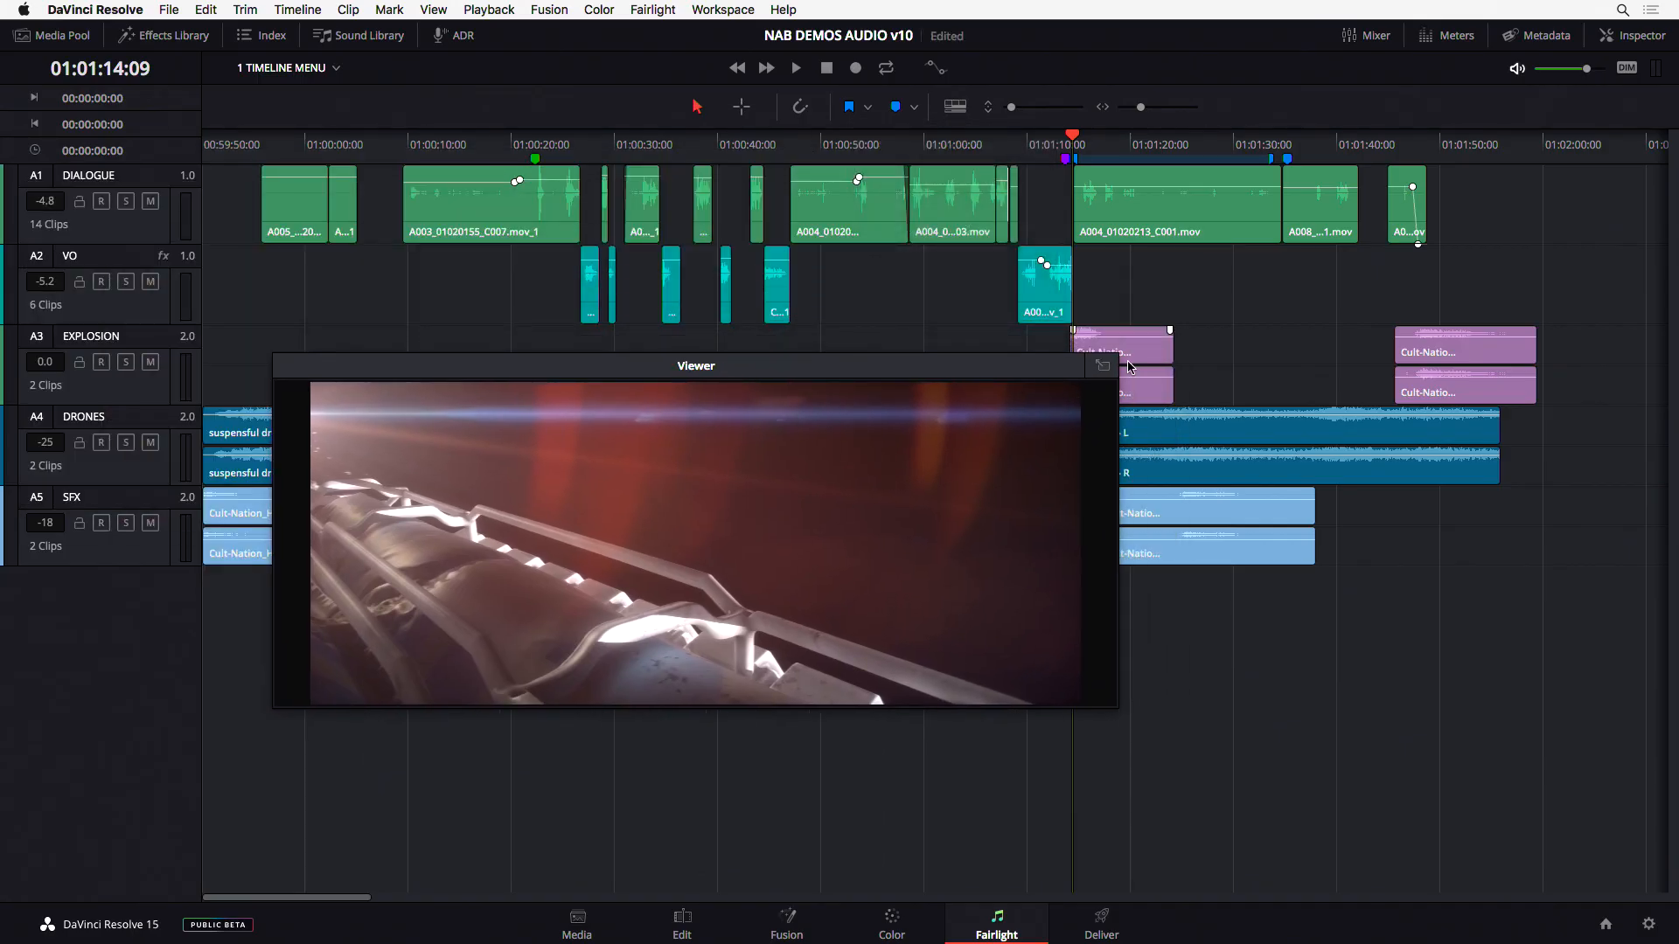
{"action": "left_click", "coordinate": [1104, 367]}
{"action": "left_click", "coordinate": [589, 144]}
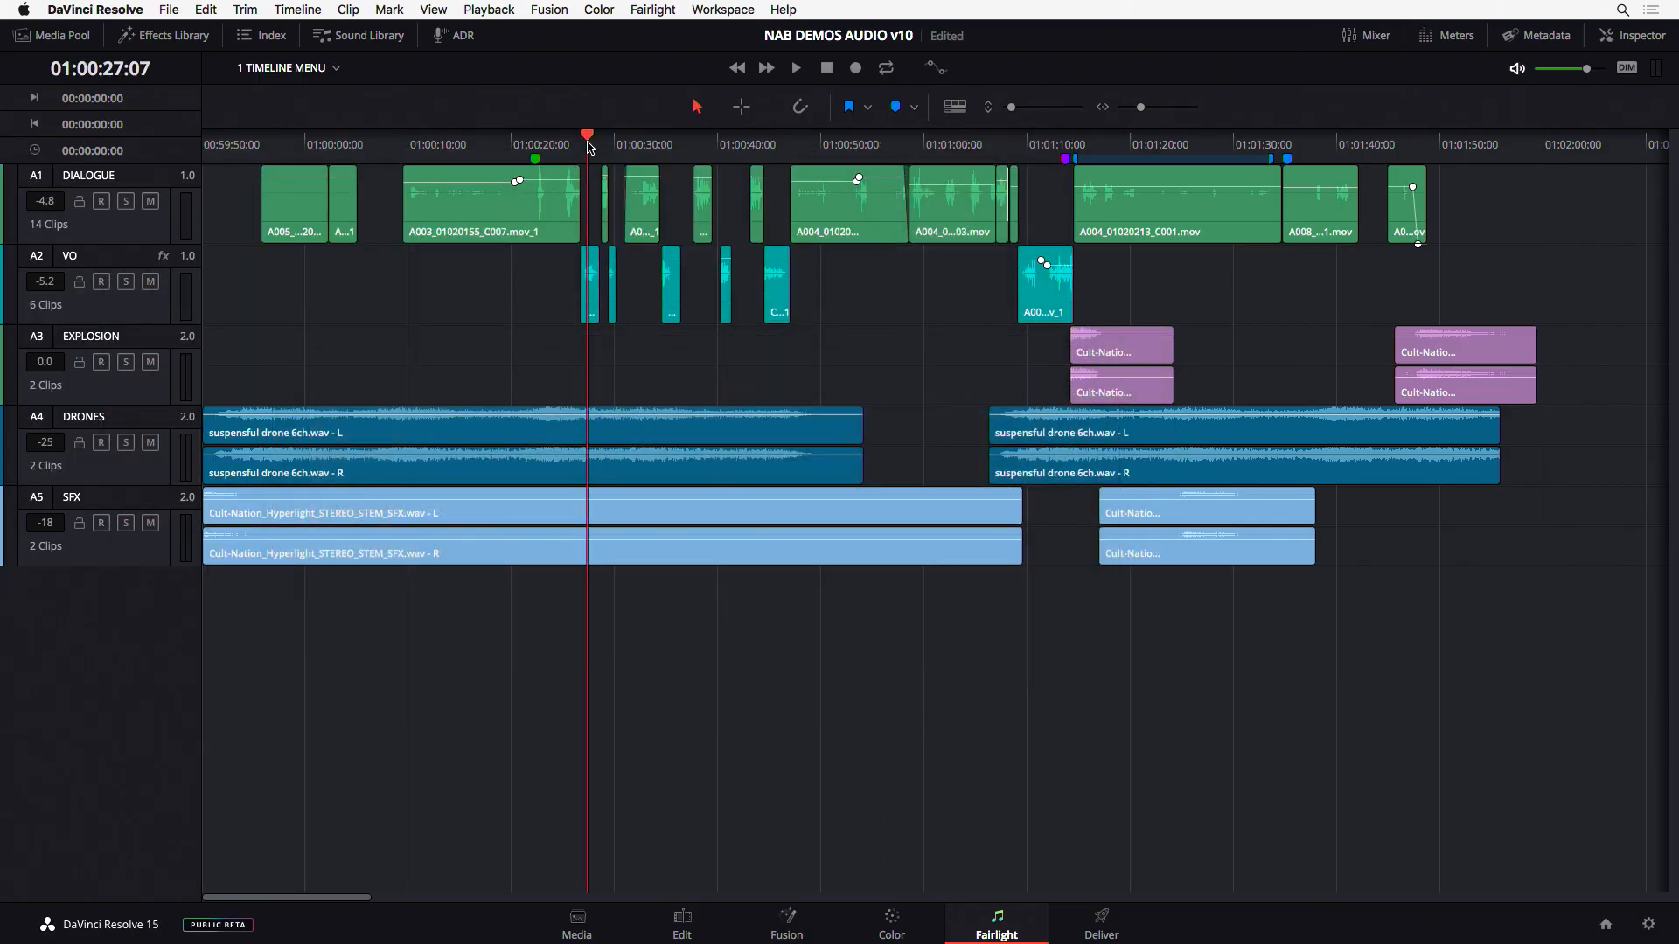
- Reshape two neighbouring waveform samples around the playhead in the first VO clip, one slightly lower and the following one slightly higher
{"action": "key", "text": "super+equal"}
{"action": "key", "text": "super+equal"}
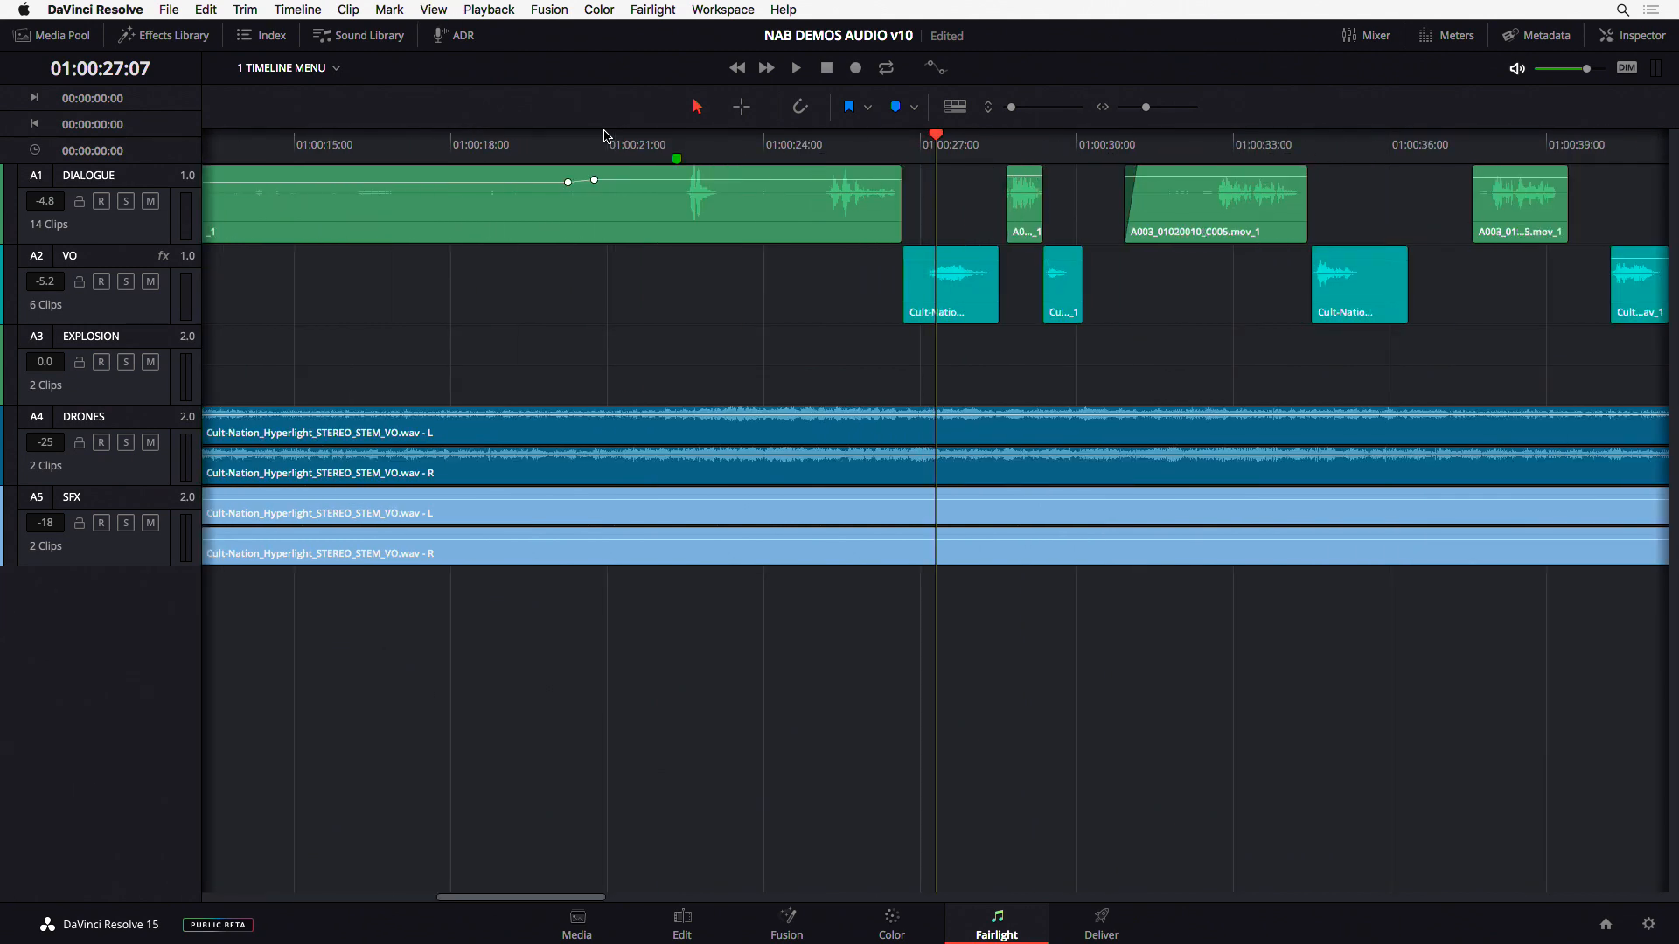
{"action": "key", "text": "super+equal"}
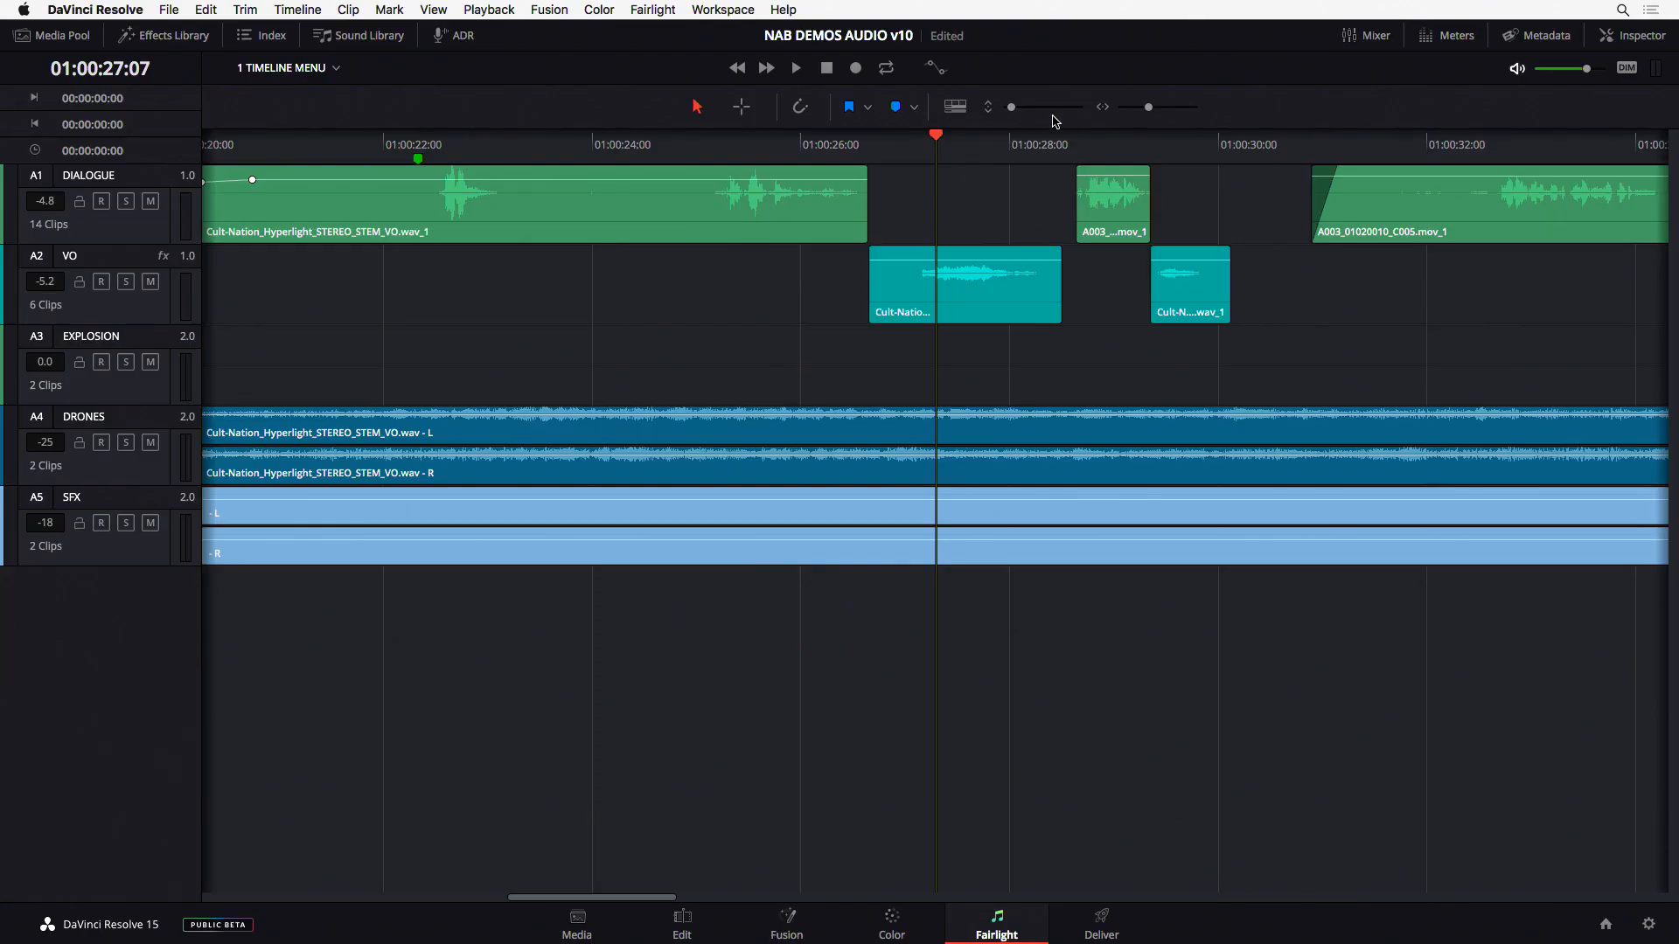
{"action": "left_click_drag", "start_coordinate": [1011, 107], "coordinate": [1030, 106]}
{"action": "left_click_drag", "start_coordinate": [1148, 107], "coordinate": [1193, 106]}
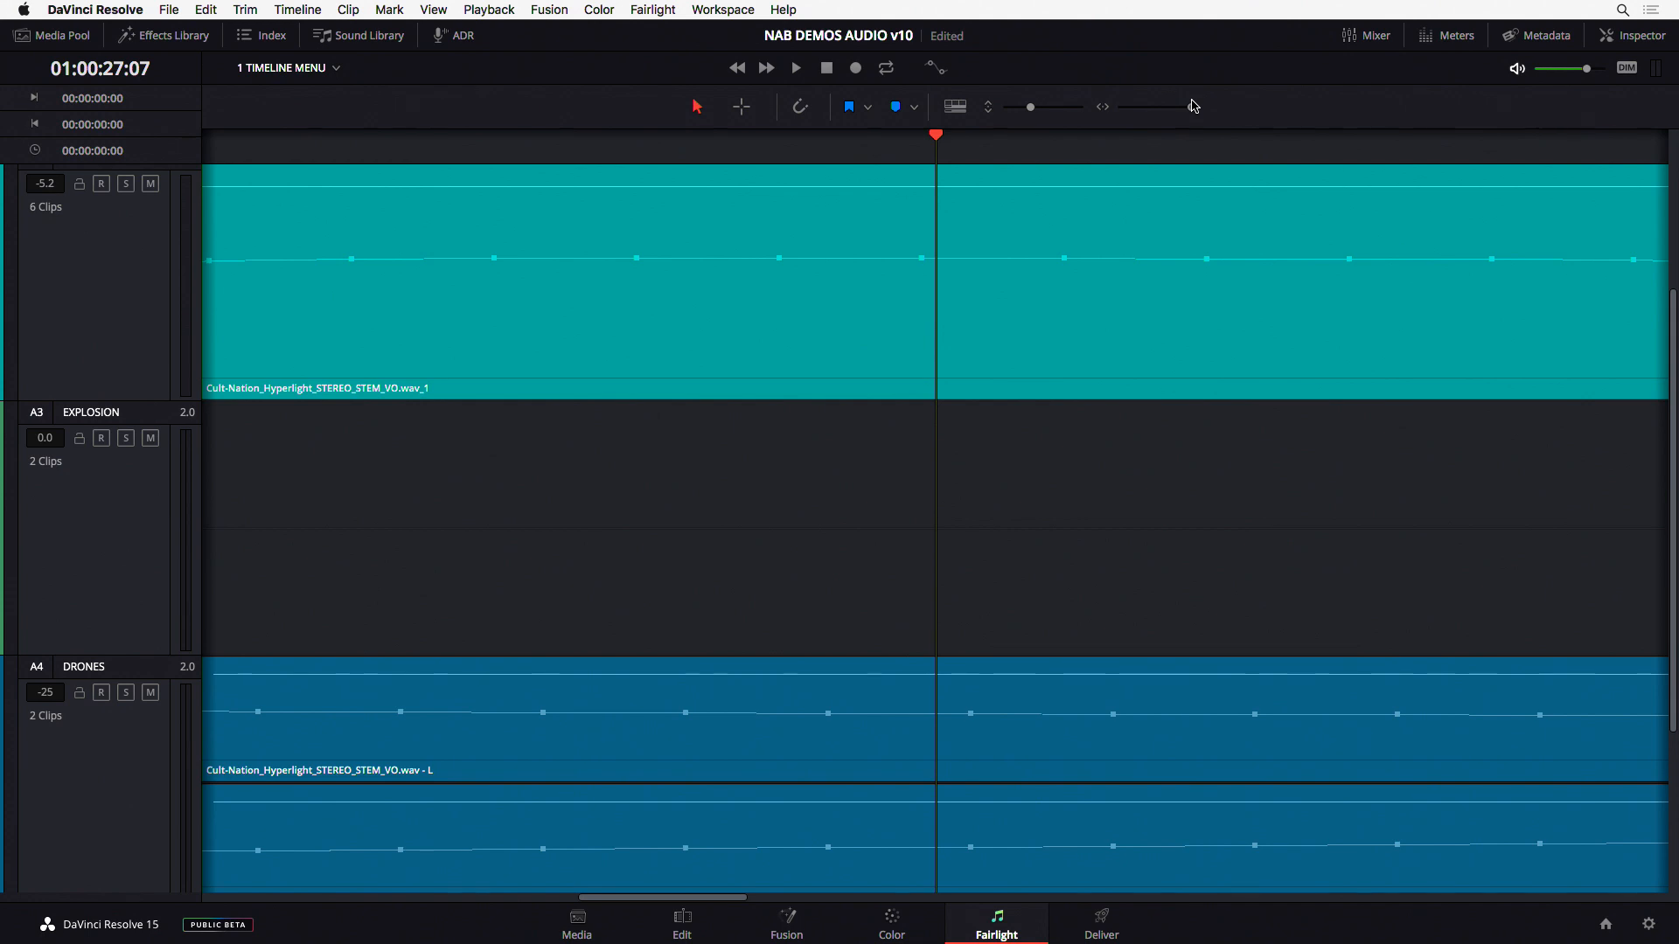
{"action": "left_click", "coordinate": [923, 259]}
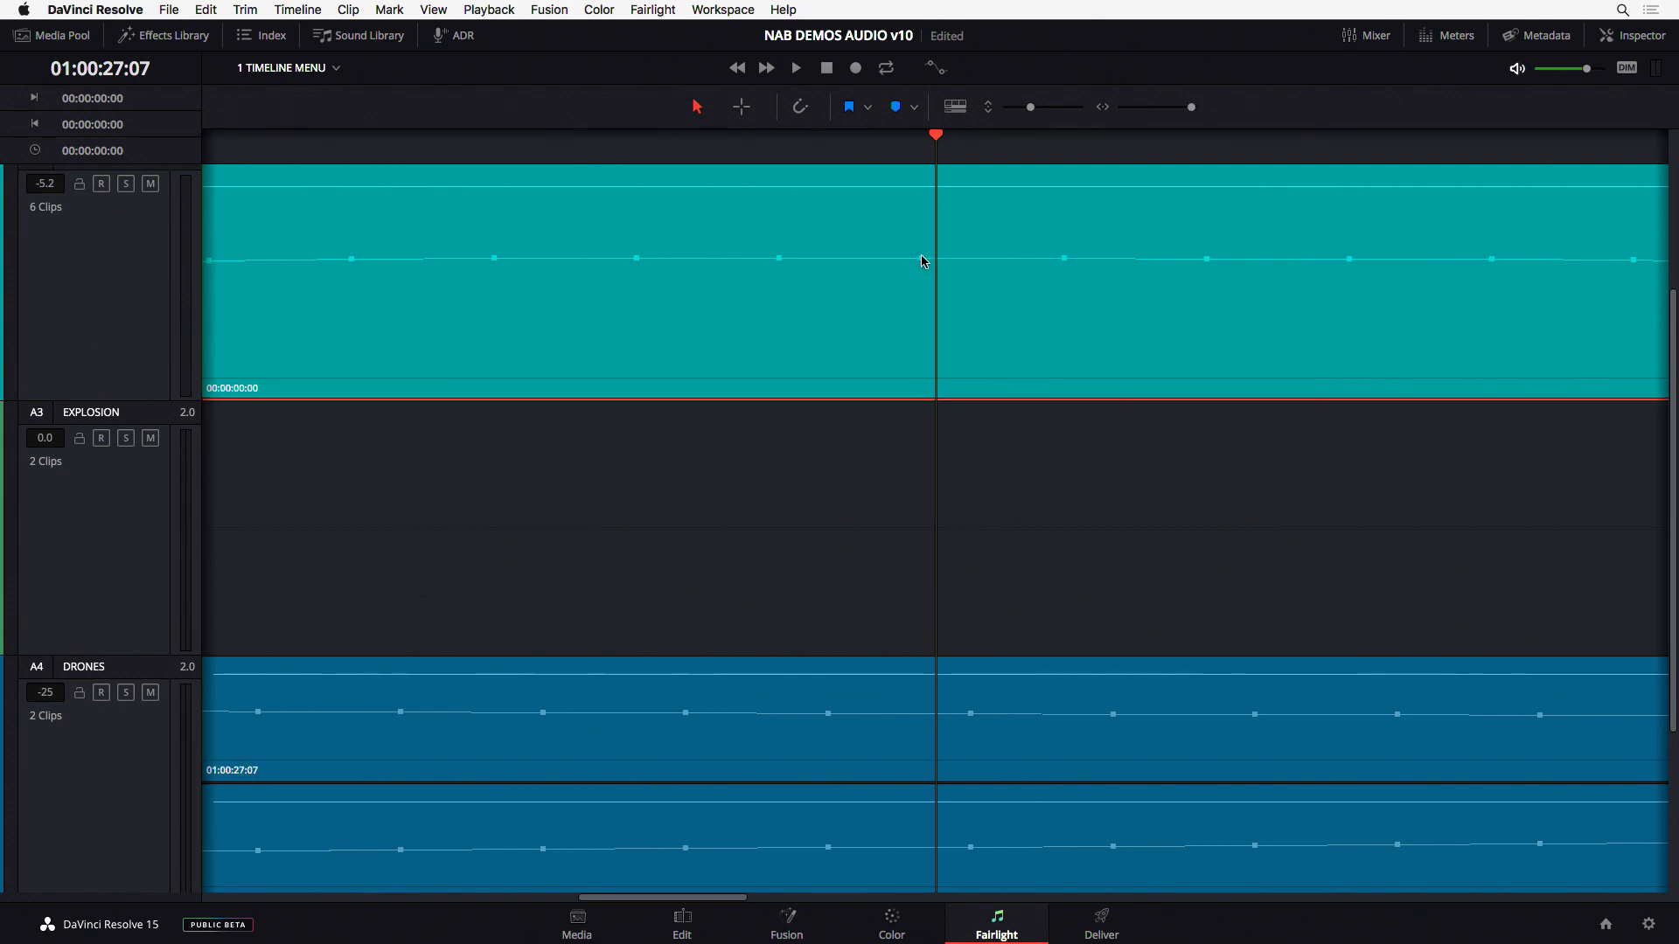
{"action": "left_click_drag", "start_coordinate": [927, 272], "coordinate": [922, 272]}
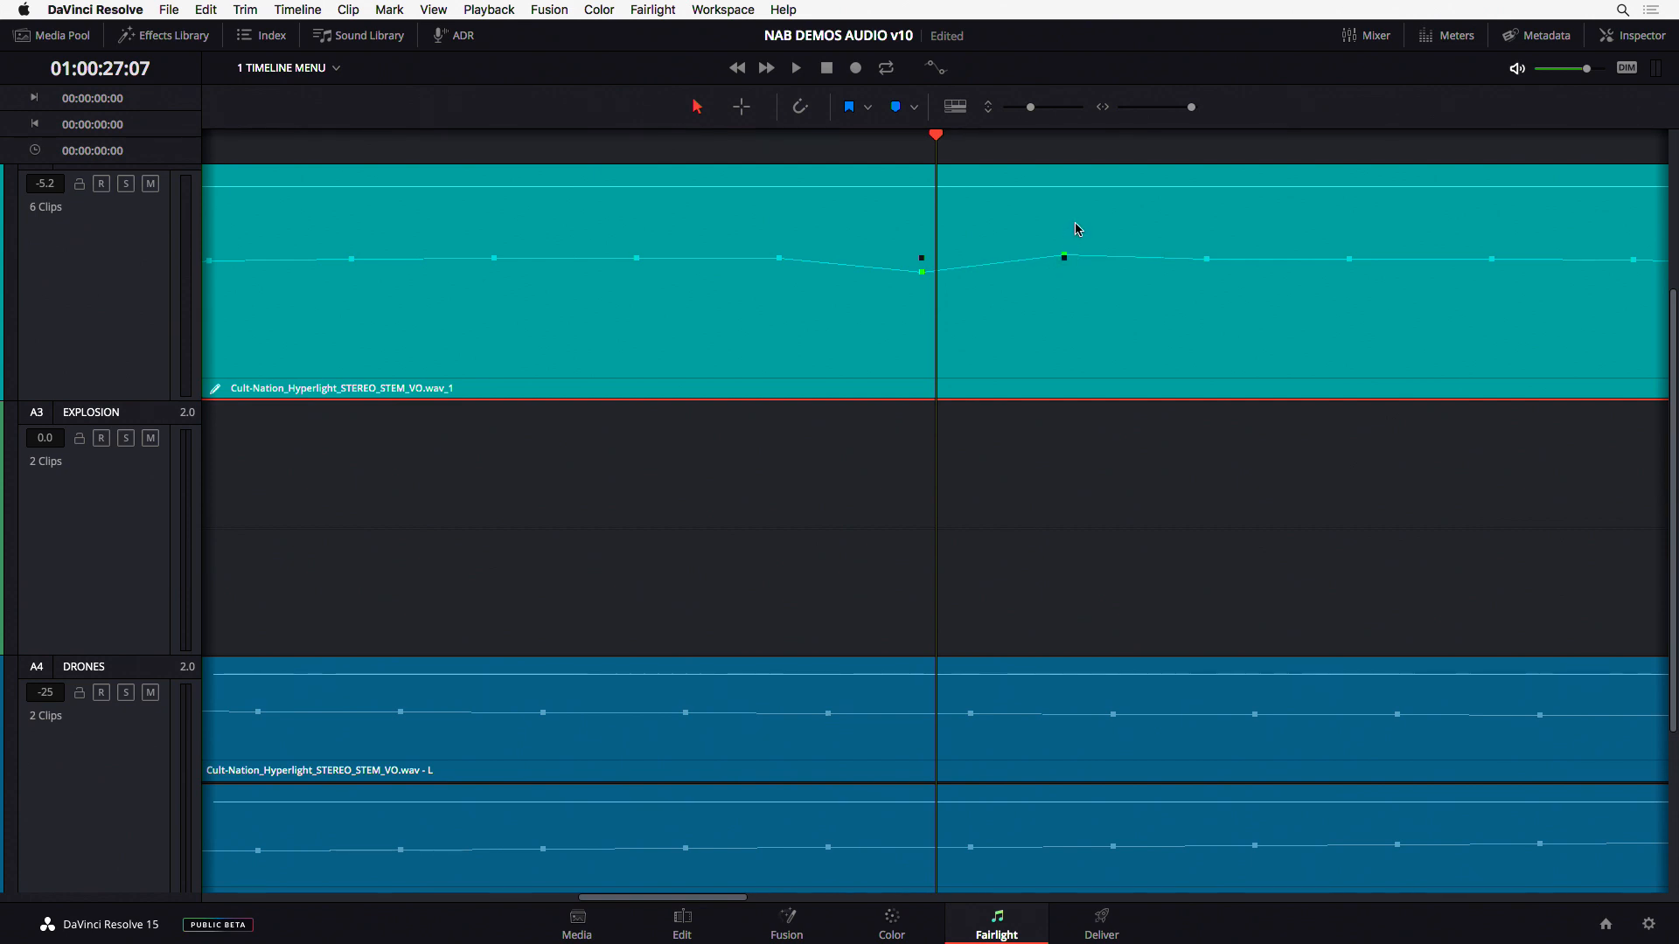
- Add a short fade-in and a longer fade-out to the first VO clip, and bend the fade-in into a curve
{"action": "left_click_drag", "start_coordinate": [1190, 107], "coordinate": [1154, 116]}
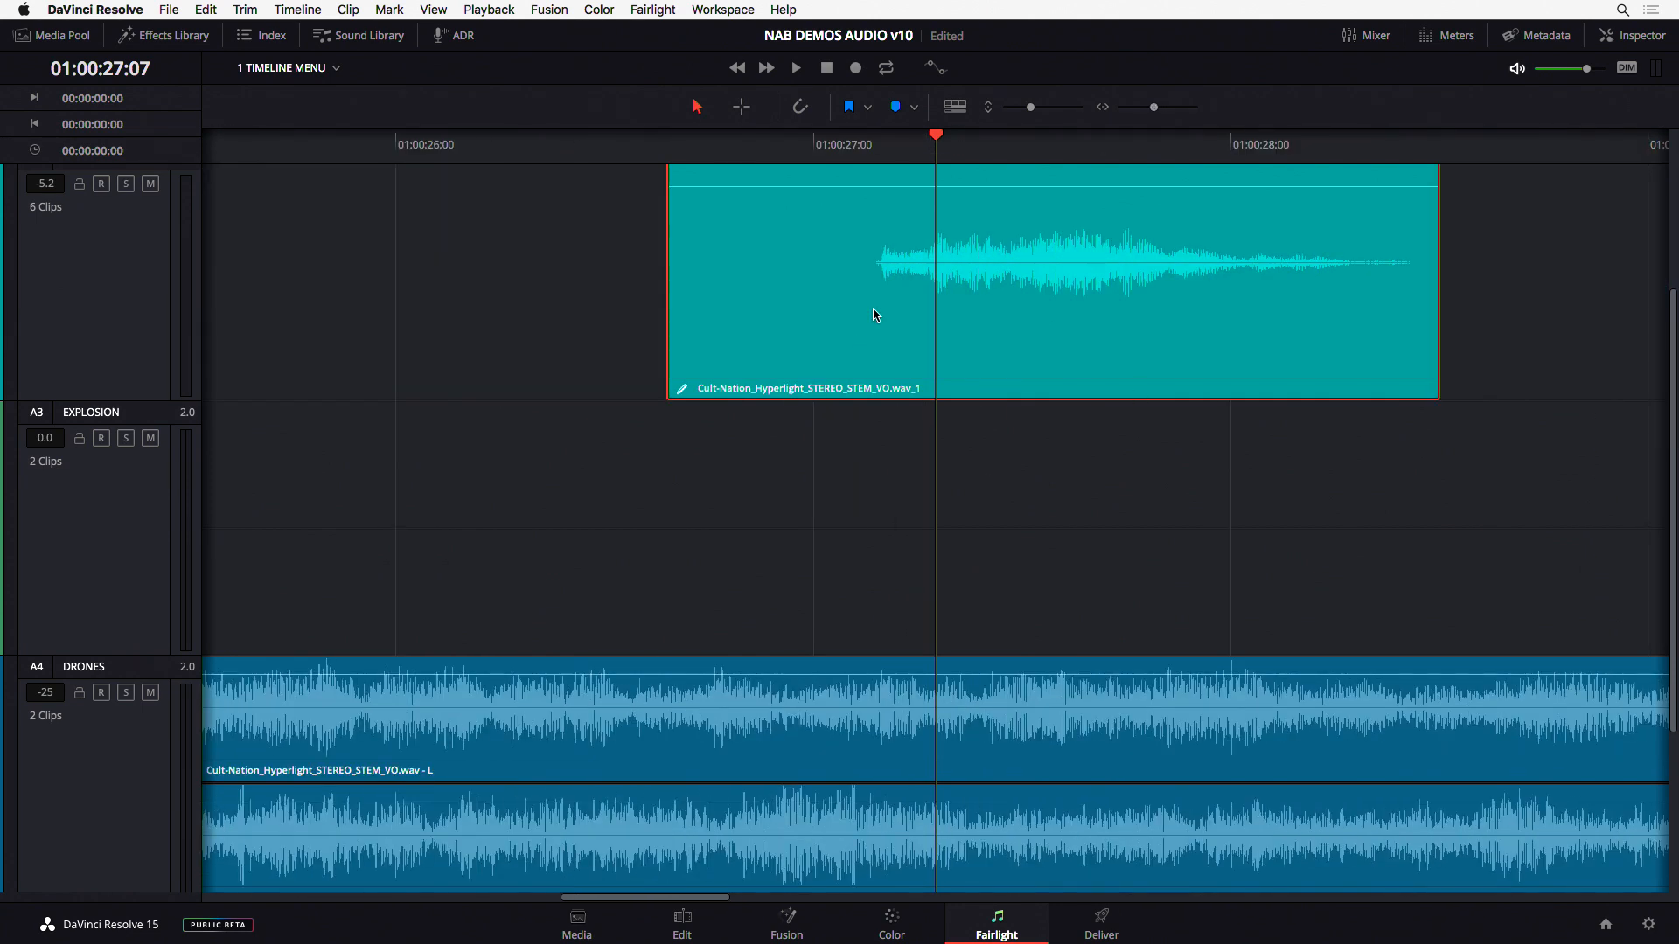
{"action": "scroll", "coordinate": [1038, 224], "scroll_direction": "up", "scroll_amount": 3}
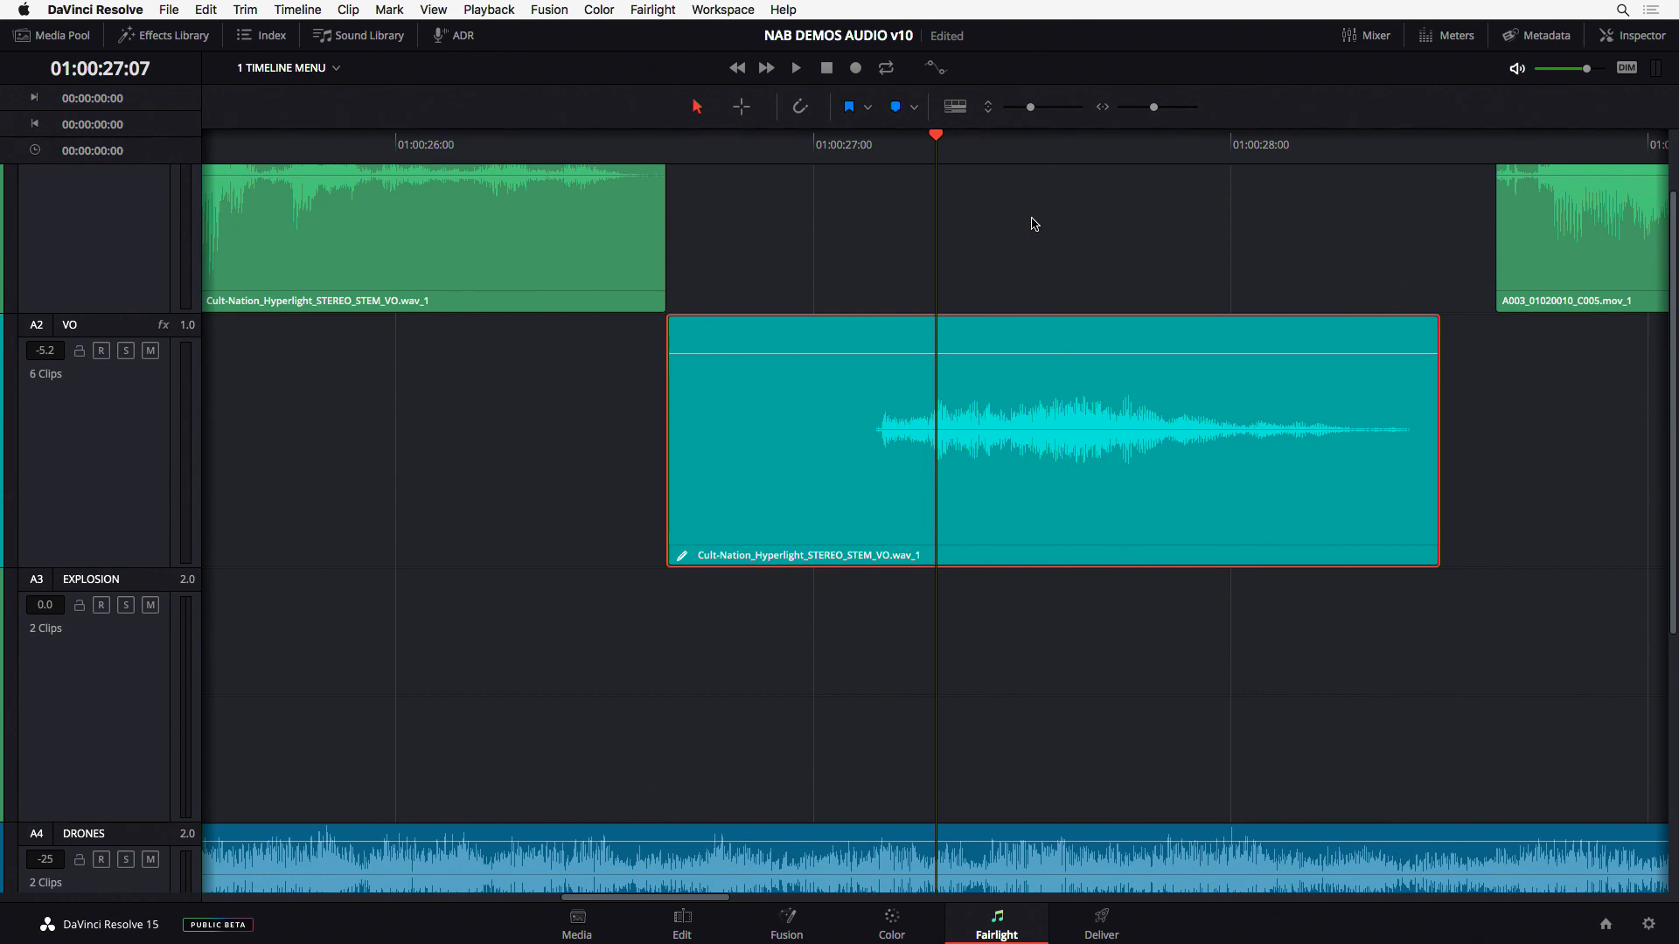
{"action": "scroll", "coordinate": [1034, 224], "scroll_direction": "up", "scroll_amount": 2}
{"action": "mouse_move", "coordinate": [852, 459]}
{"action": "left_mouse_down"}
{"action": "mouse_move", "coordinate": [854, 440]}
{"action": "mouse_move", "coordinate": [861, 454]}
{"action": "left_mouse_up"}
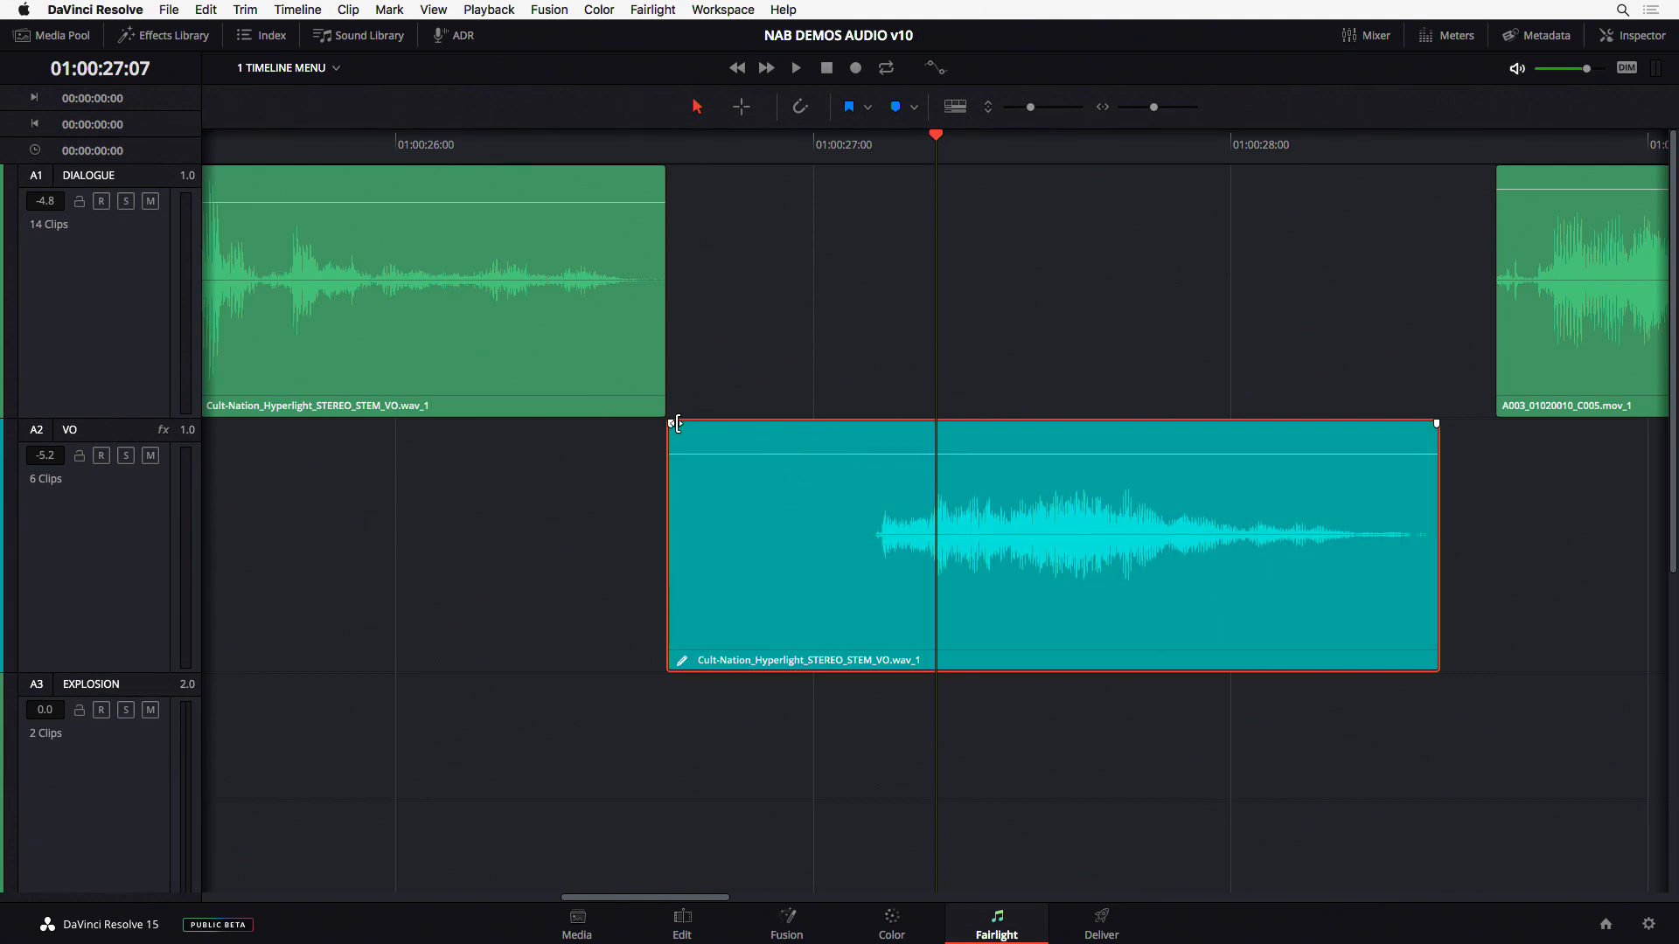
{"action": "left_click_drag", "start_coordinate": [671, 423], "coordinate": [734, 423]}
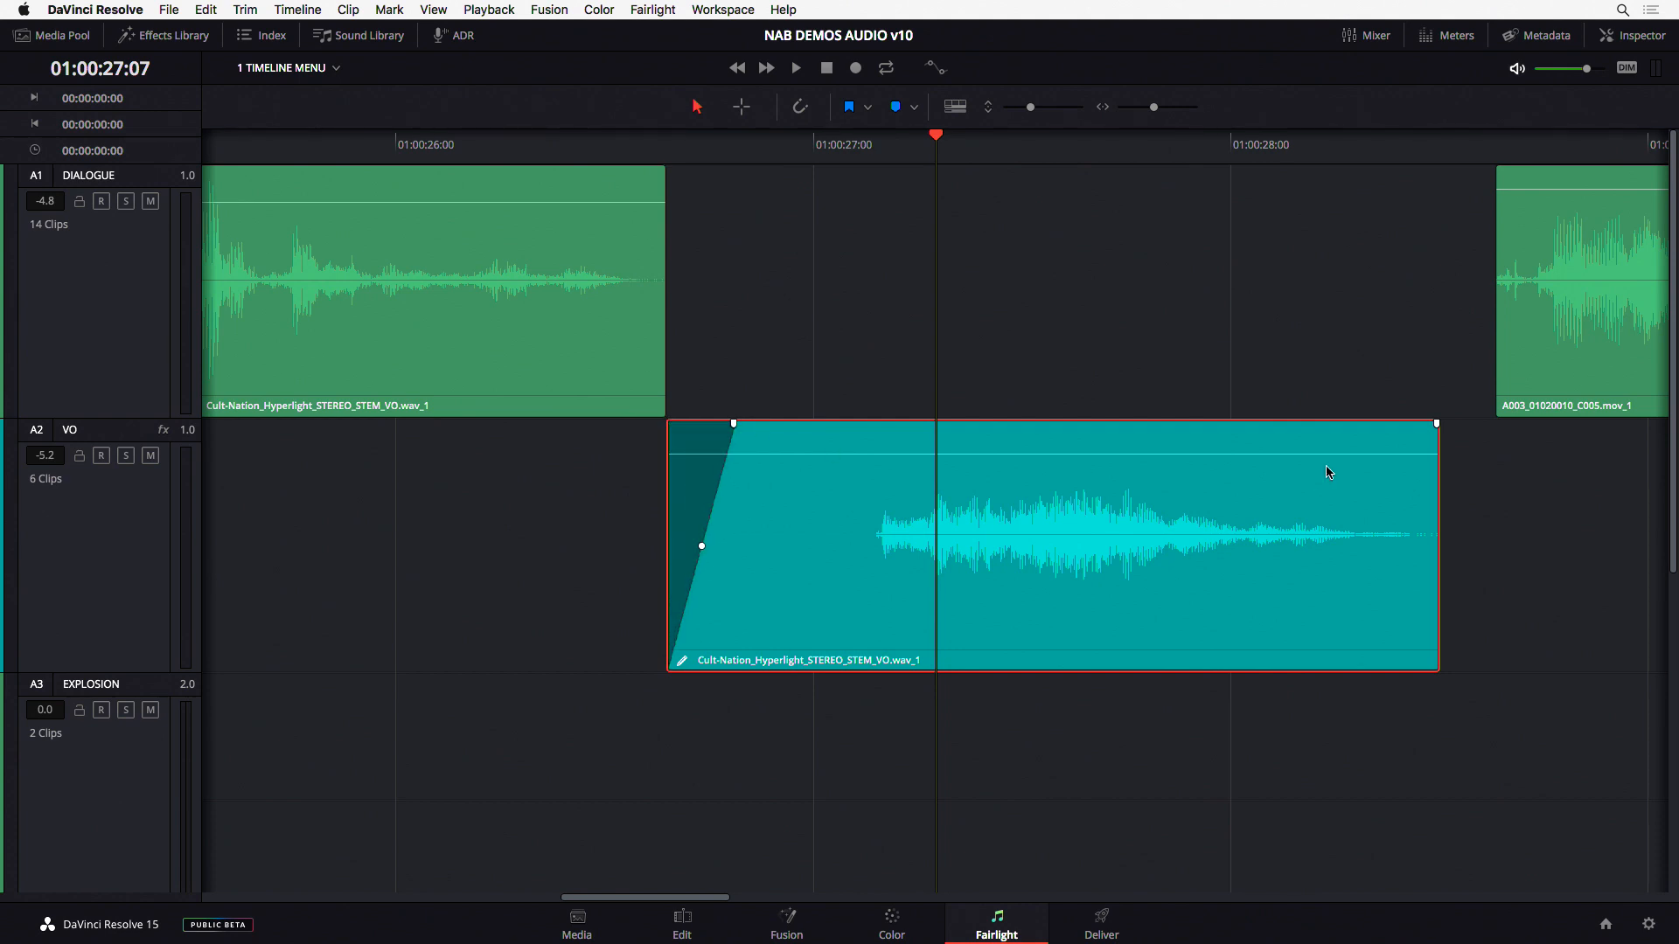
{"action": "left_click_drag", "start_coordinate": [1437, 423], "coordinate": [1302, 440]}
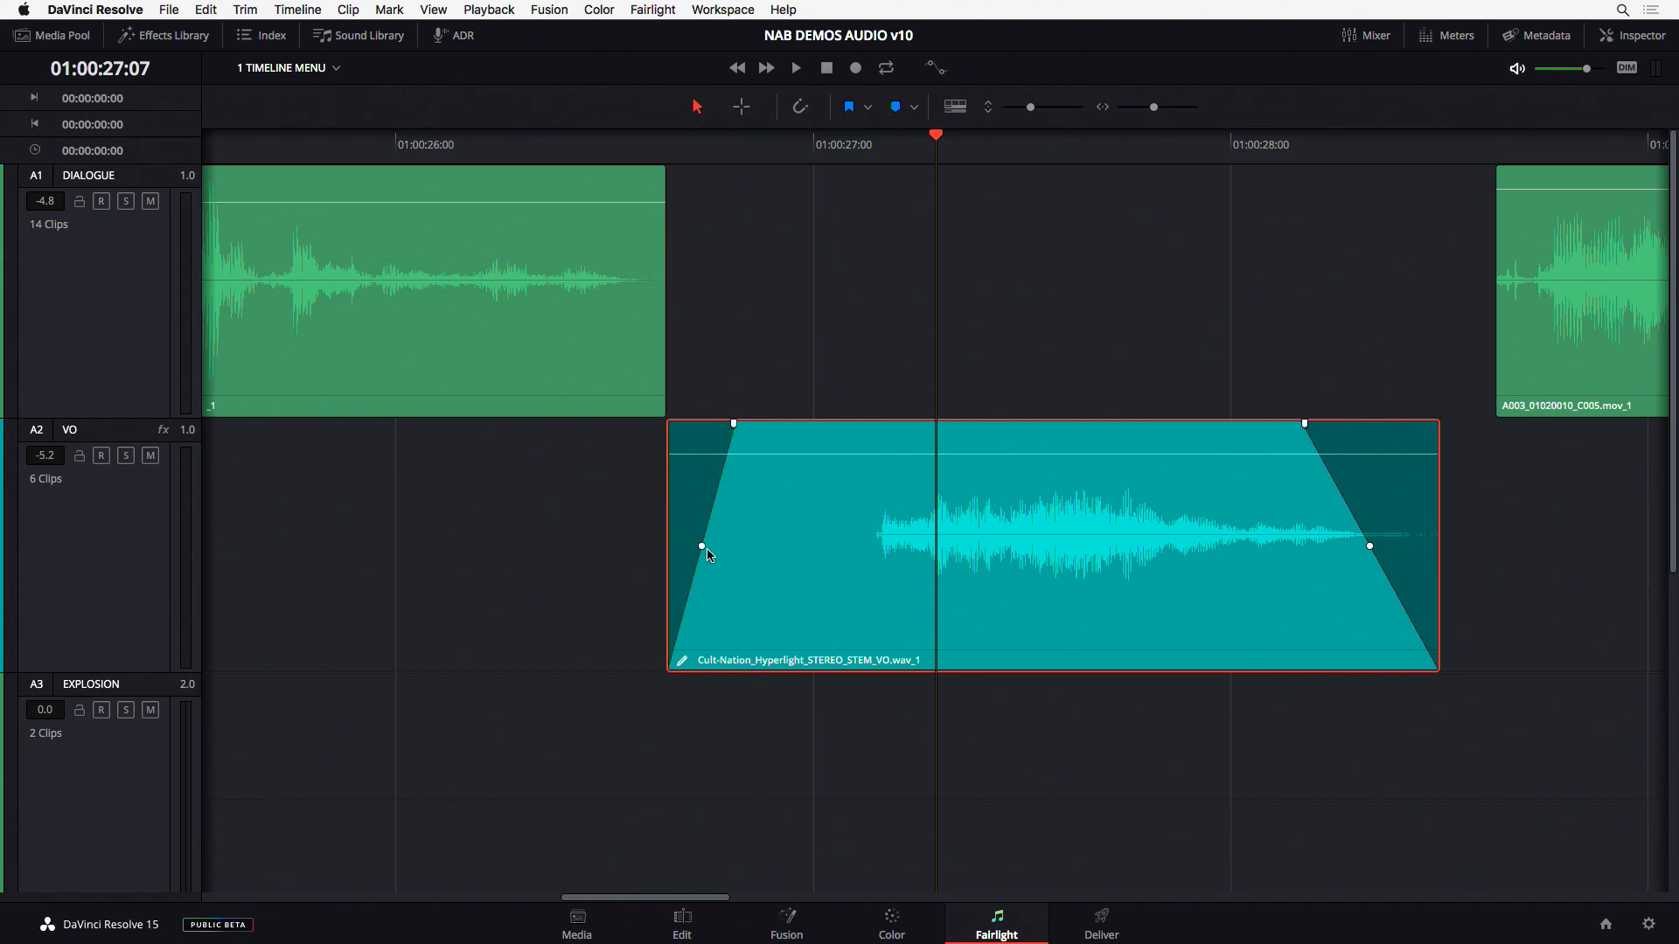
{"action": "mouse_move", "coordinate": [687, 523]}
{"action": "left_mouse_down"}
{"action": "mouse_move", "coordinate": [735, 530]}
{"action": "mouse_move", "coordinate": [692, 523]}
{"action": "mouse_move", "coordinate": [717, 515]}
{"action": "left_mouse_up"}
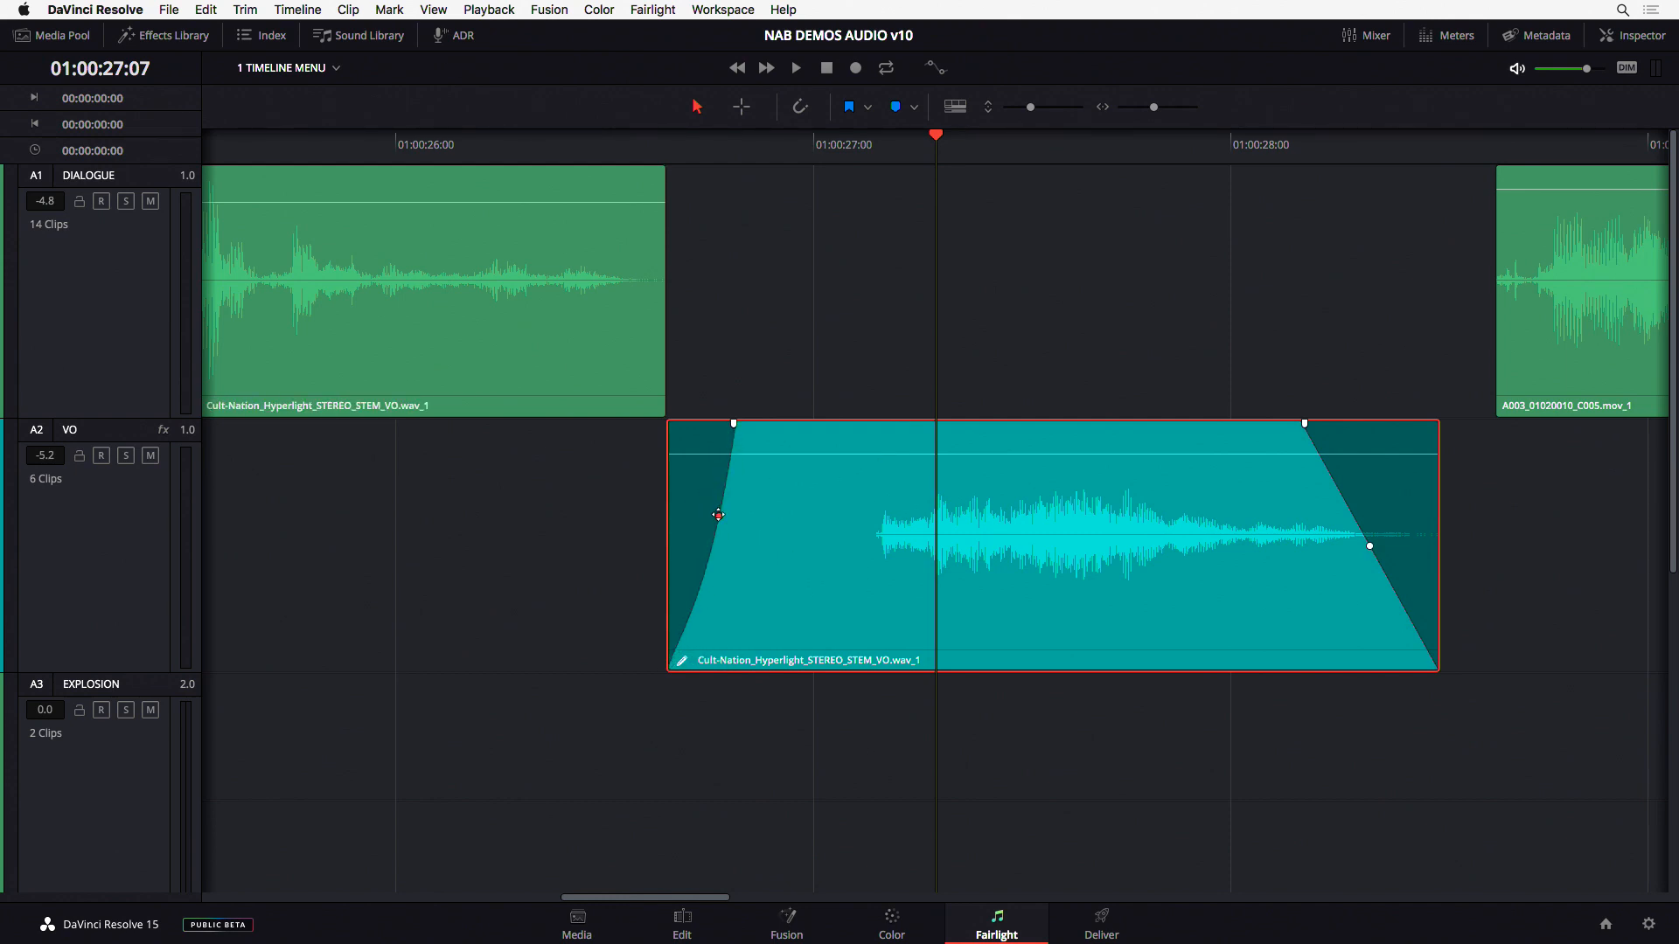
- Add three volume keyframes around the playhead on the first VO clip and adjust its level line
{"action": "left_click", "coordinate": [880, 452], "text": "alt"}
{"action": "left_click", "coordinate": [929, 451], "text": "alt"}
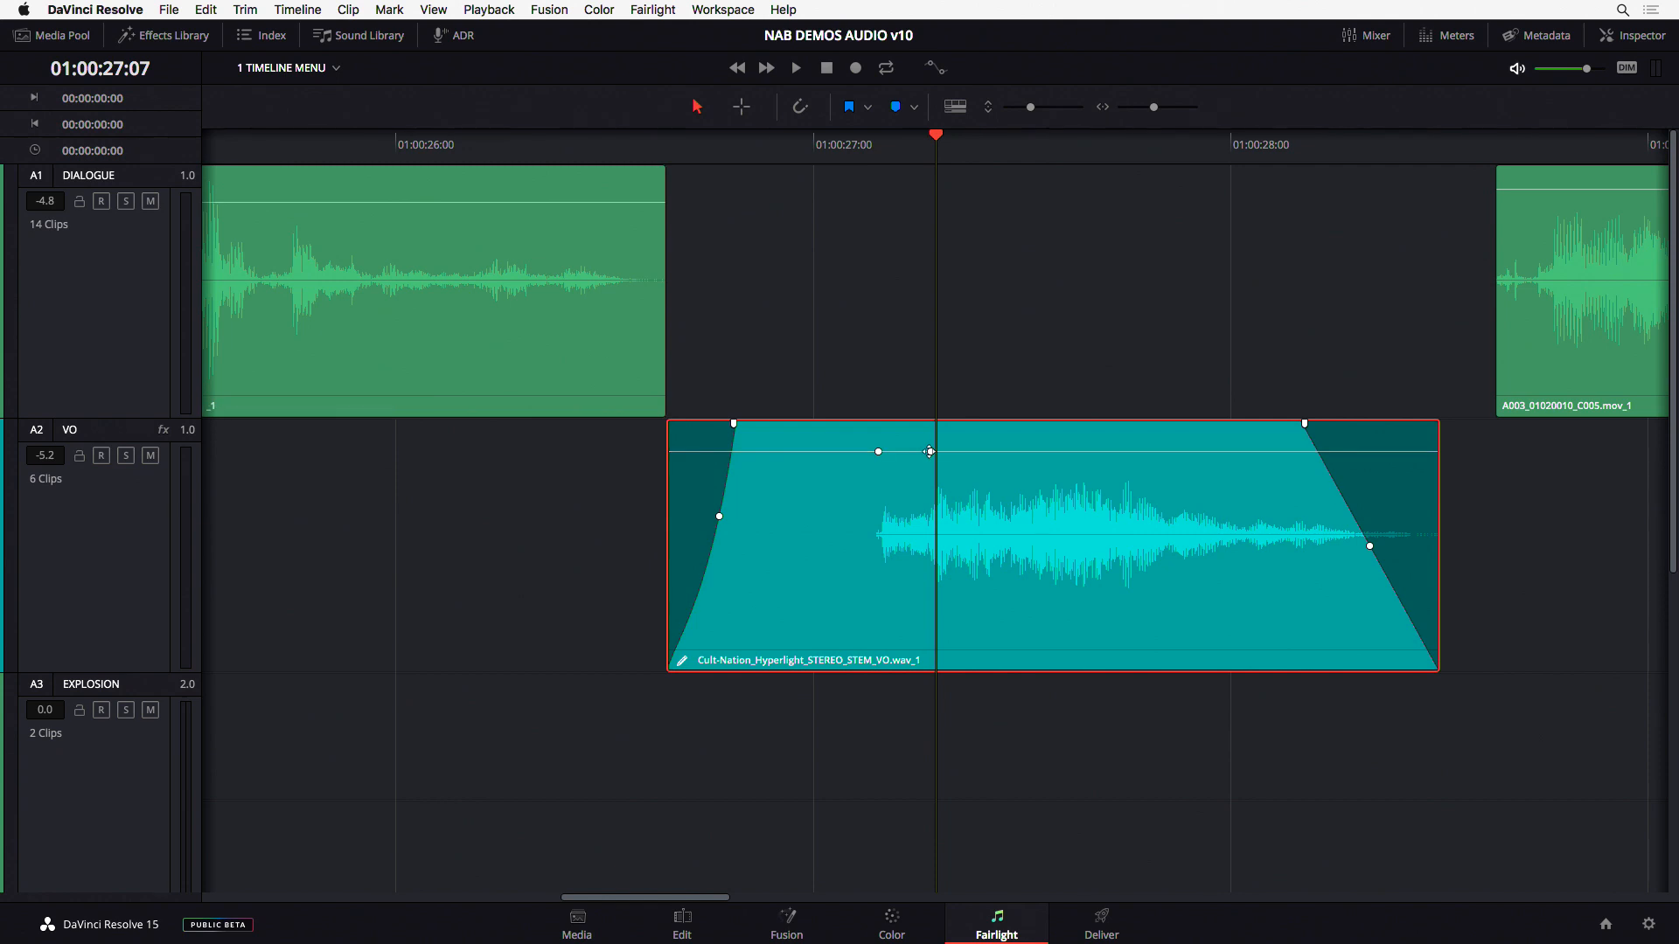
{"action": "left_click", "coordinate": [988, 451], "text": "alt"}
{"action": "left_click_drag", "start_coordinate": [960, 457], "coordinate": [960, 459]}
{"action": "mouse_move", "coordinate": [850, 450]}
{"action": "left_mouse_down"}
{"action": "mouse_move", "coordinate": [843, 475]}
{"action": "mouse_move", "coordinate": [842, 456]}
{"action": "left_mouse_up"}
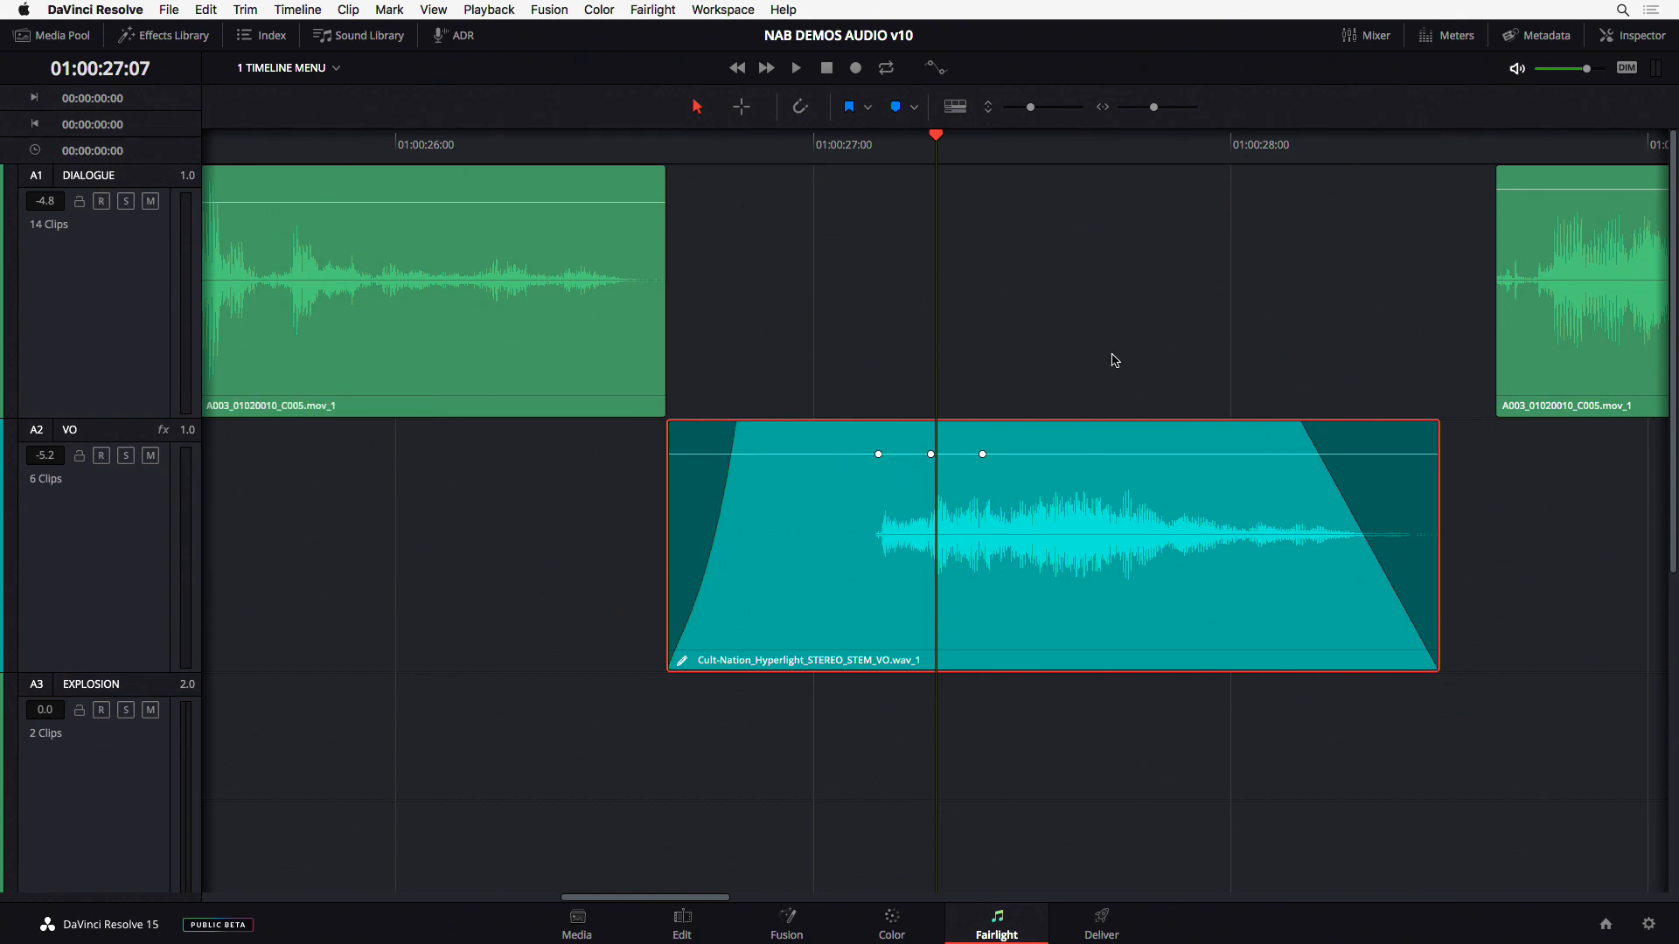
- Normalize the short DIALOGUE clip just after 01:00:28:00 to a reference level of -6 dBFS
{"action": "key", "text": "shift+z"}
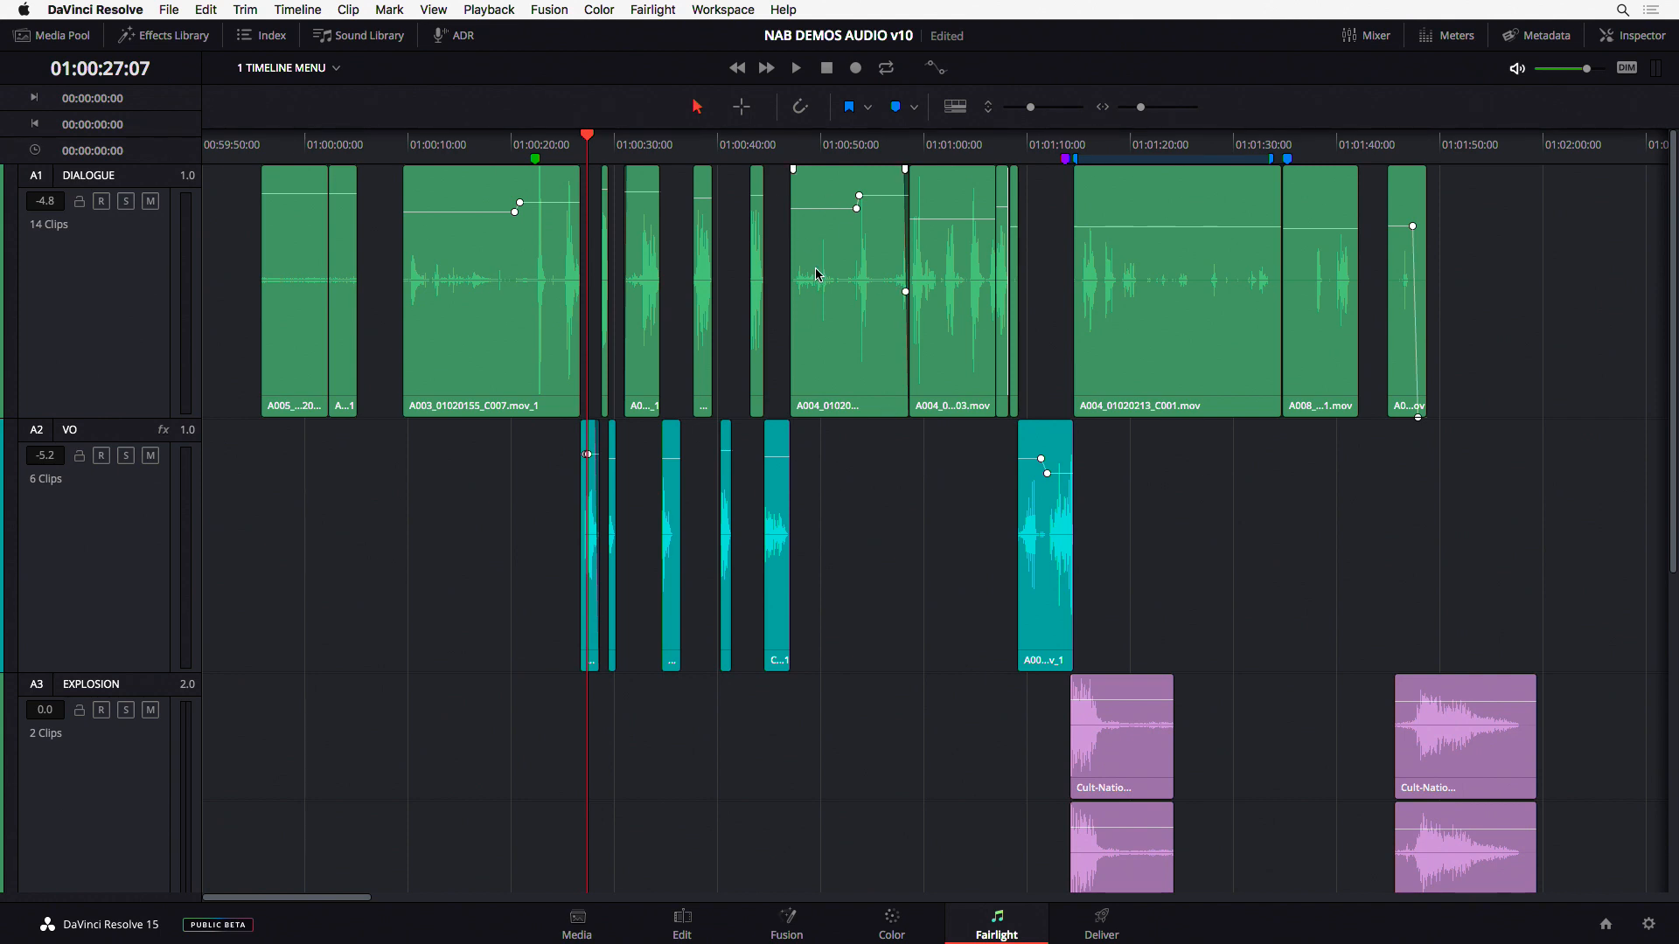
{"action": "key", "text": "super+equal"}
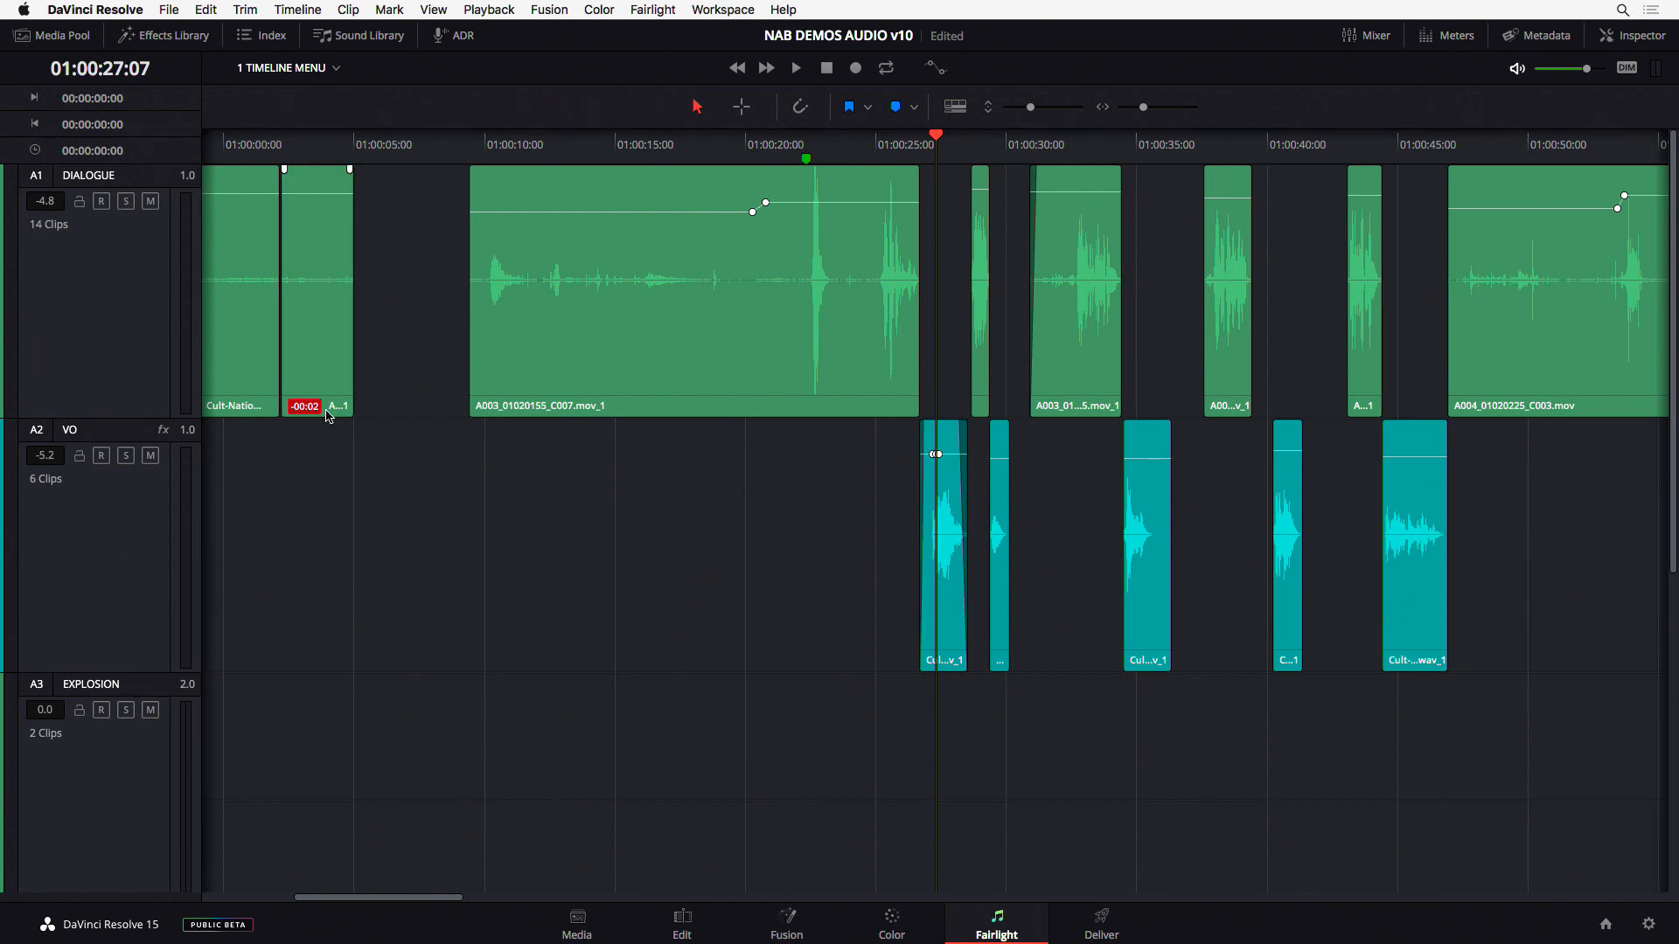
{"action": "left_click_drag", "start_coordinate": [446, 904], "coordinate": [521, 901]}
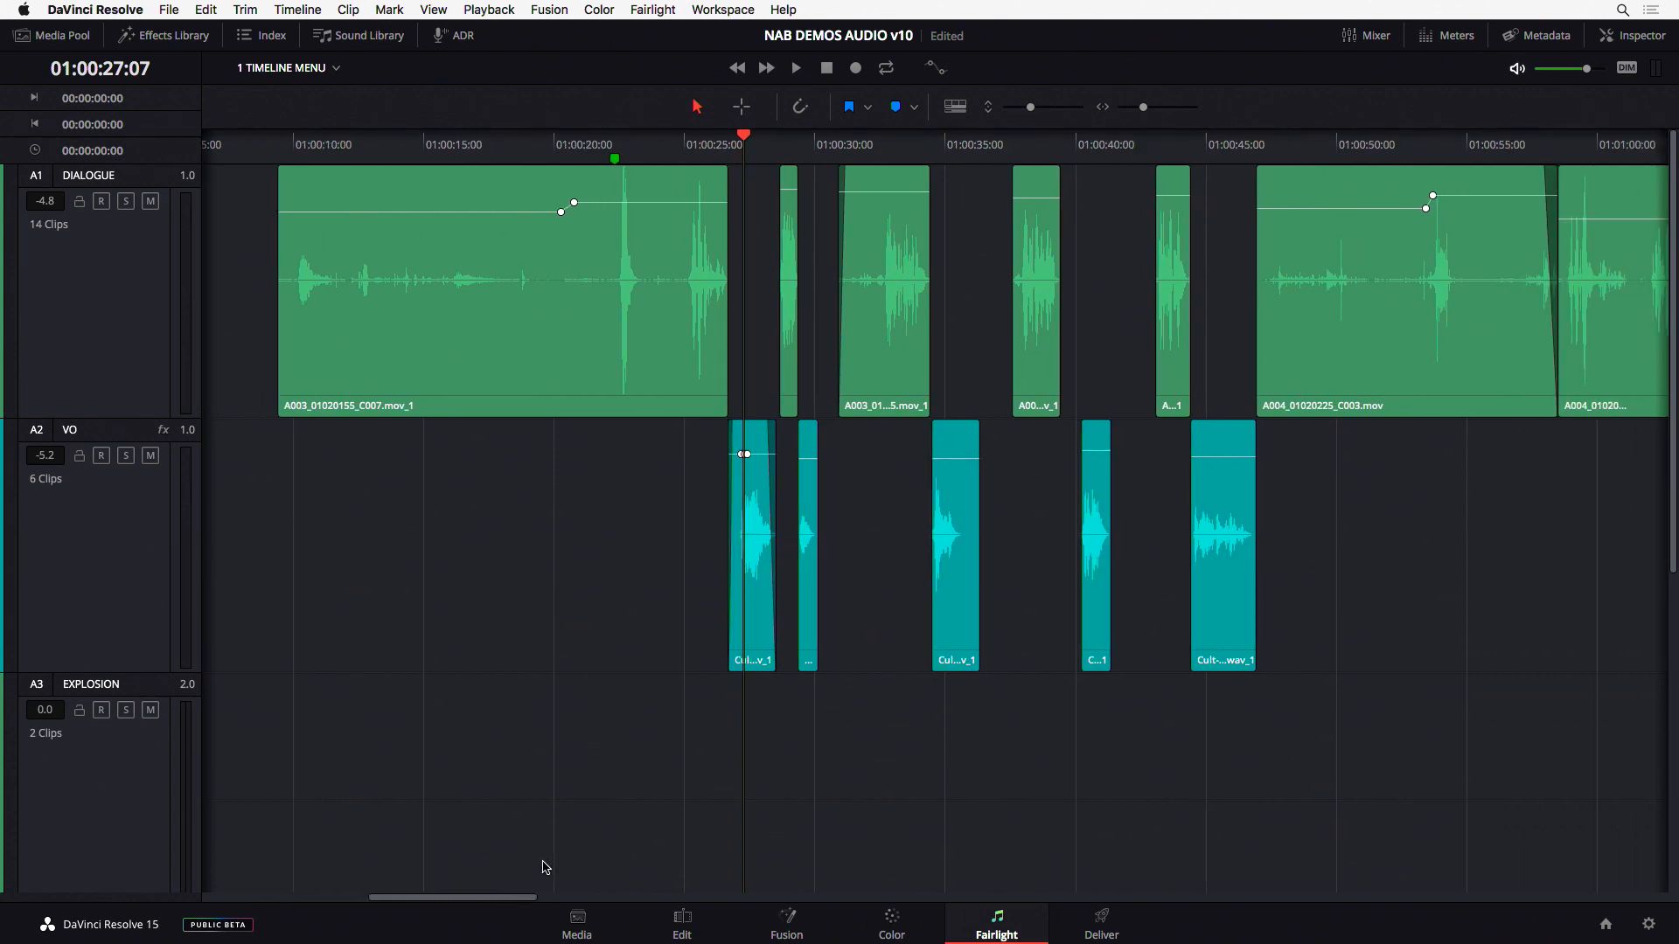
{"action": "key", "text": "super+equal"}
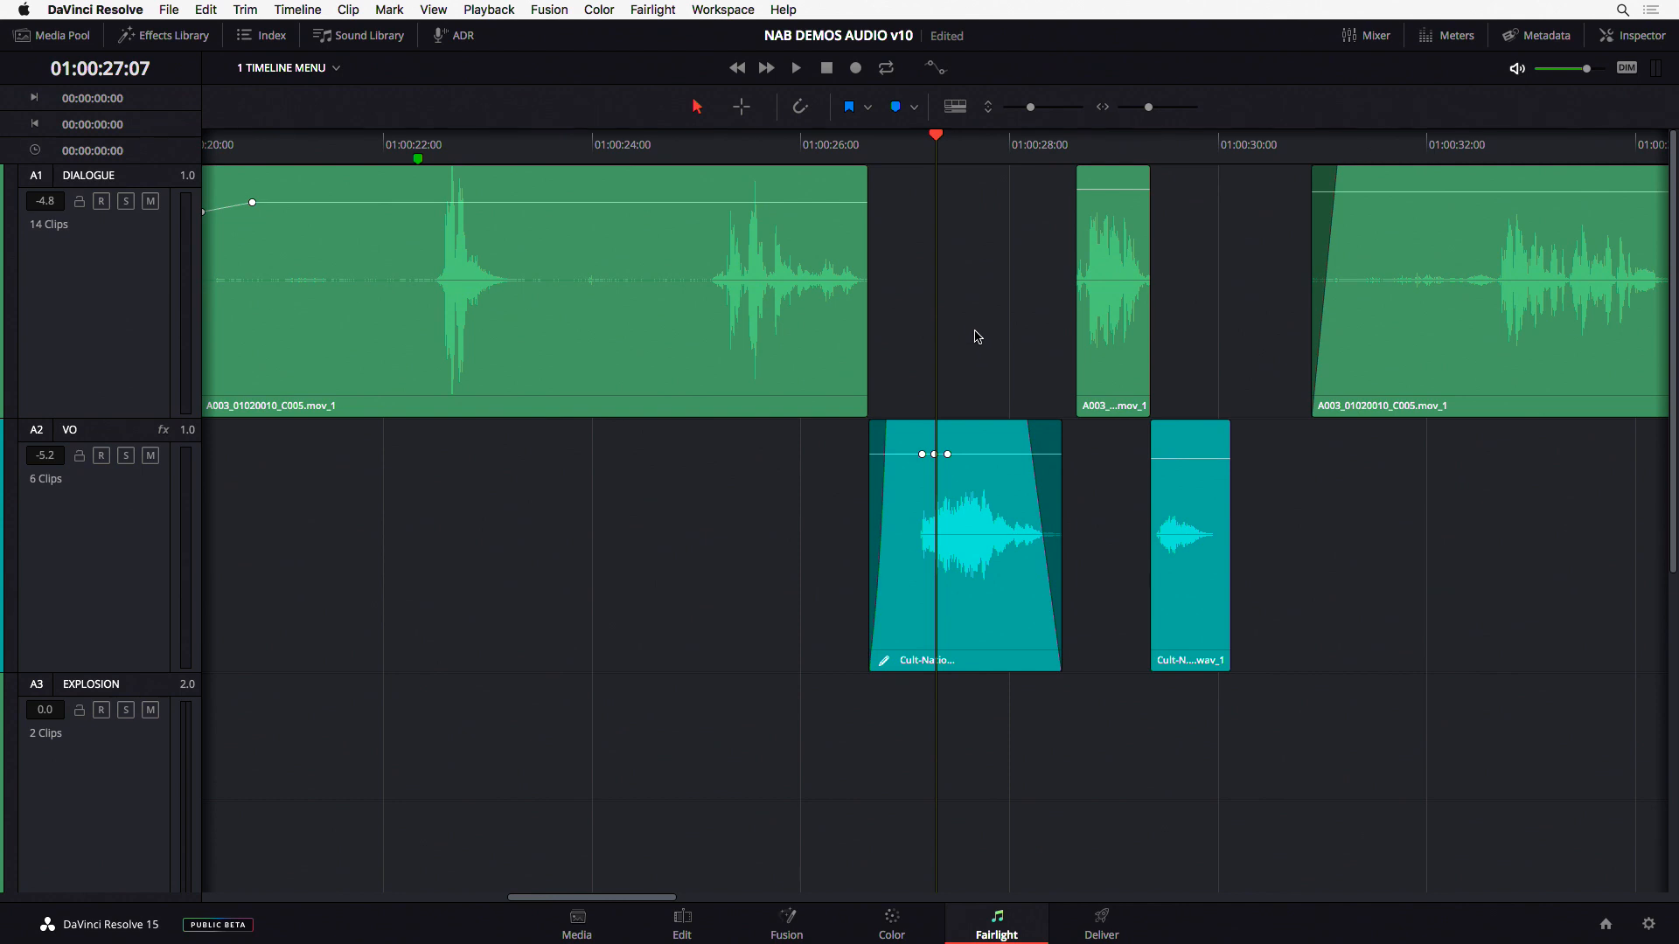
{"action": "right_click", "coordinate": [1107, 264]}
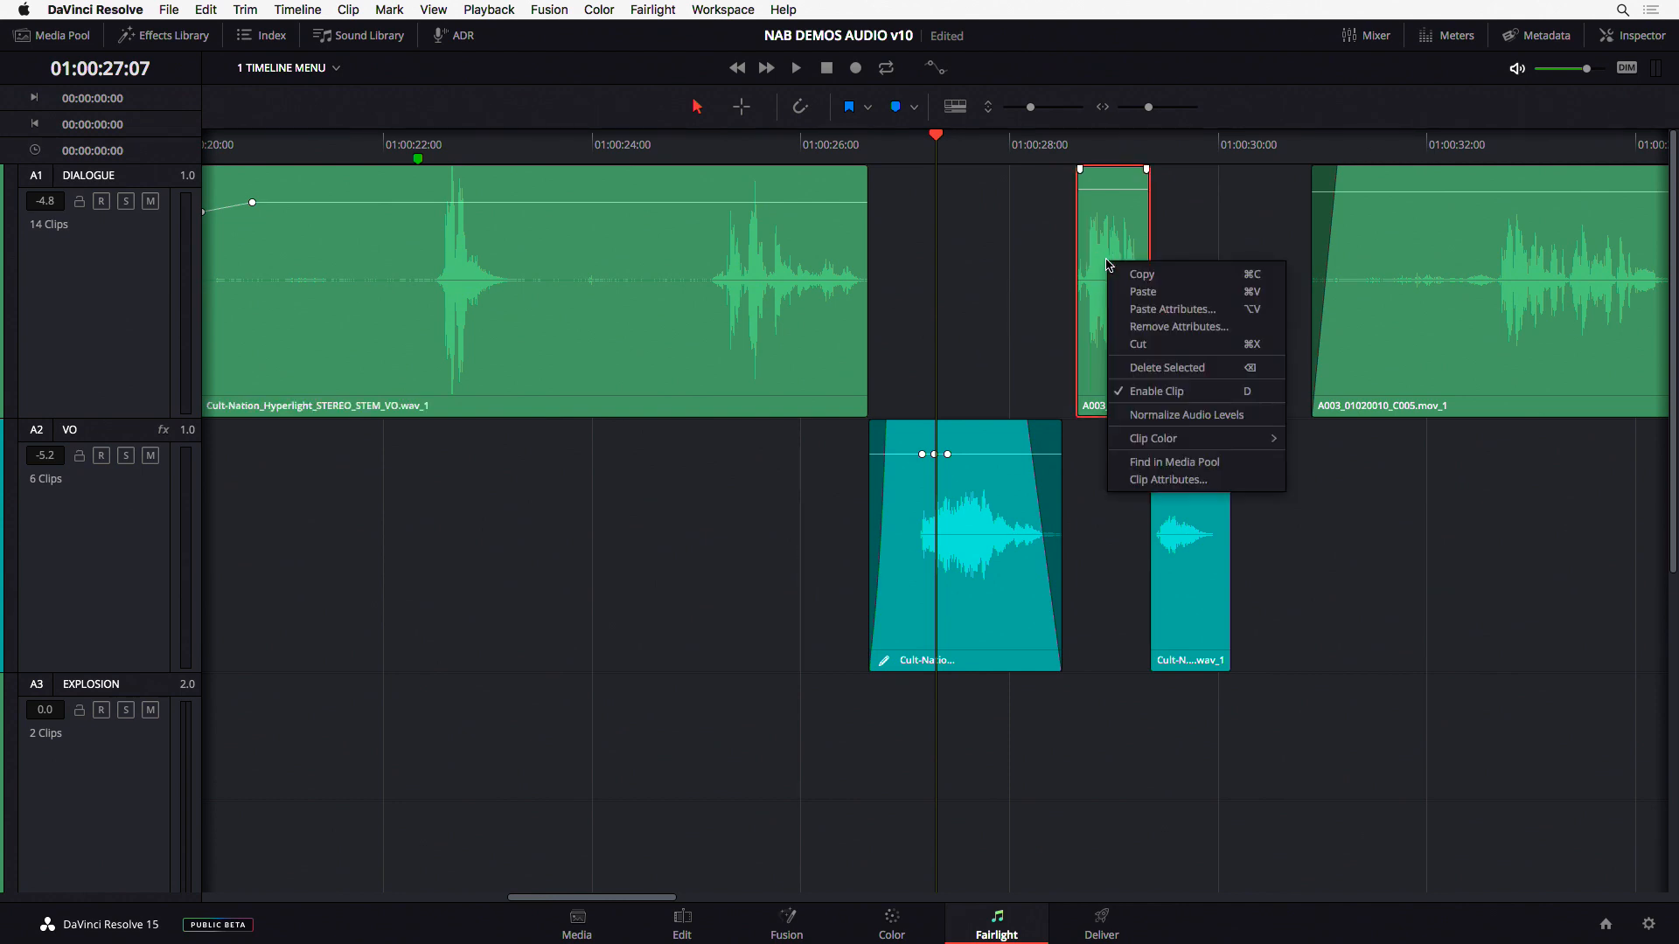
{"action": "left_click", "coordinate": [1156, 416]}
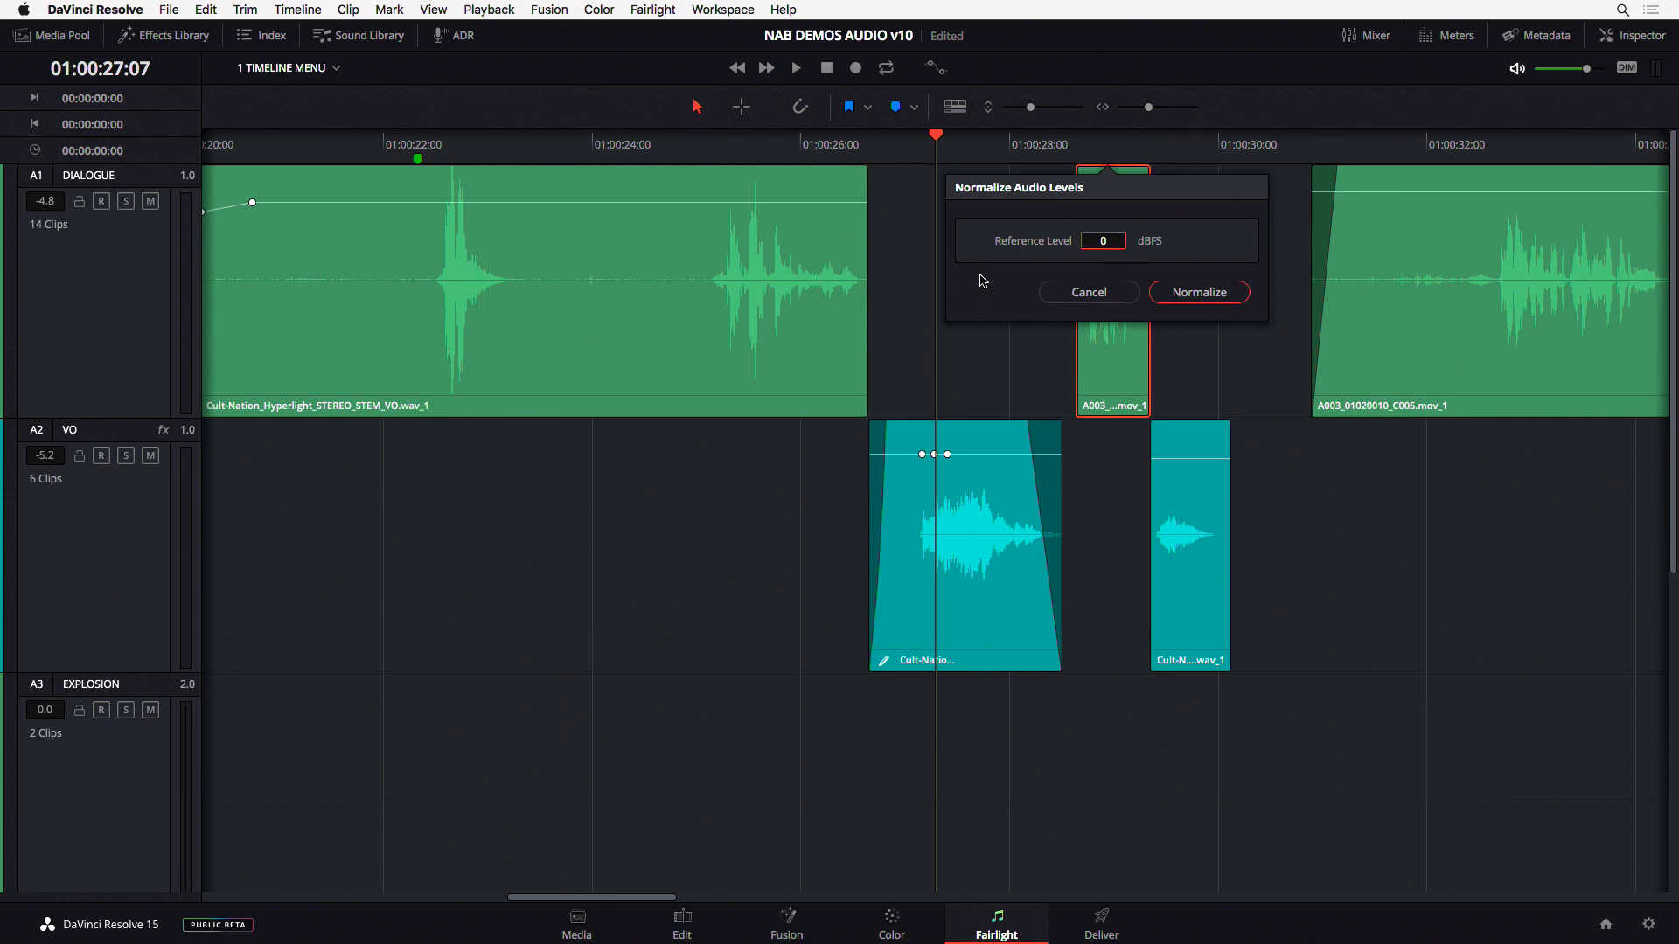
{"action": "left_click_drag", "start_coordinate": [1112, 240], "coordinate": [1093, 240]}
{"action": "left_click", "coordinate": [1196, 292]}
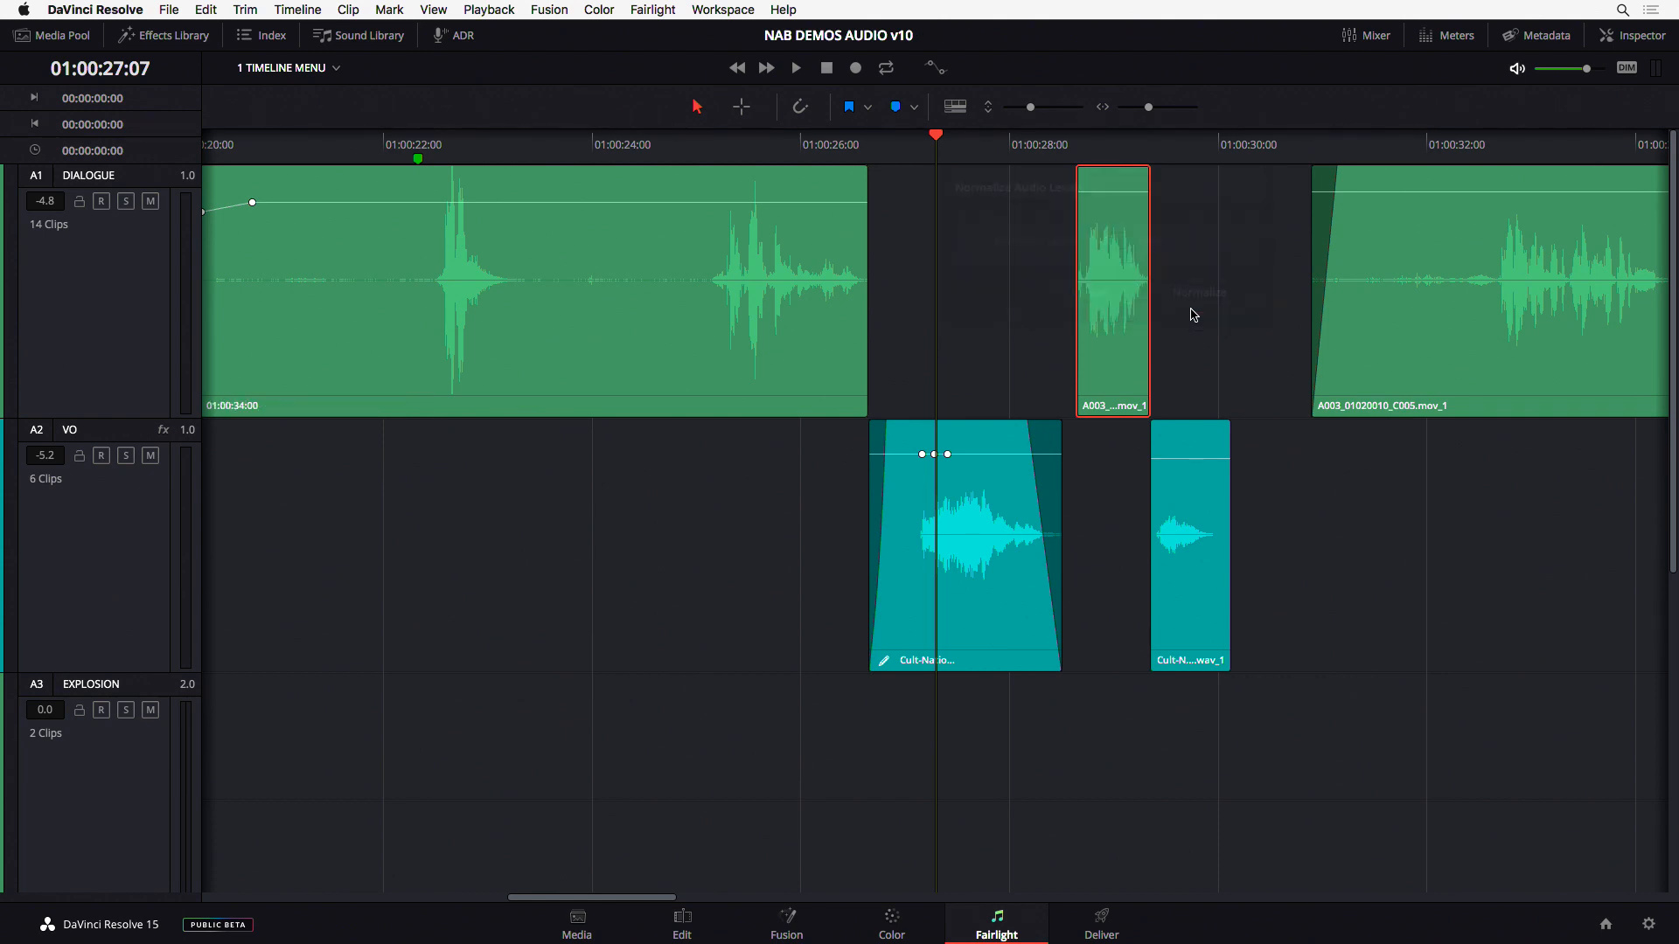
- Lower the volume line of the short DIALOGUE clip and normalize the clip again at -6 dBFS
{"action": "left_click_drag", "start_coordinate": [1116, 191], "coordinate": [1116, 212]}
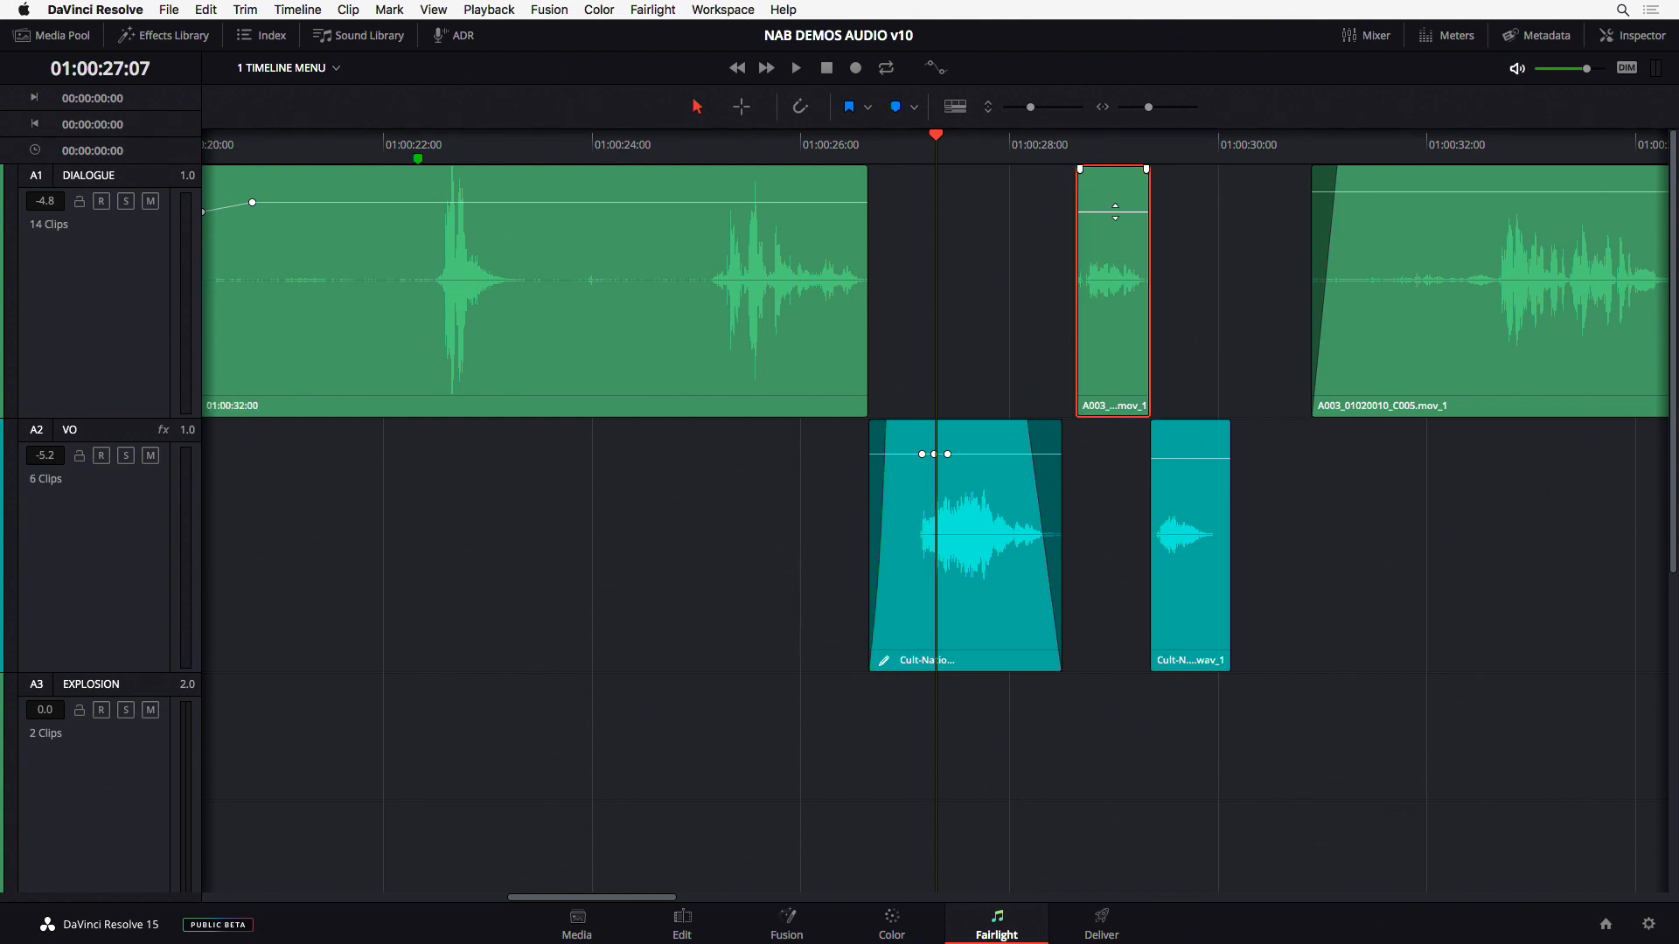
{"action": "right_click", "coordinate": [1113, 244]}
{"action": "left_click", "coordinate": [1200, 398]}
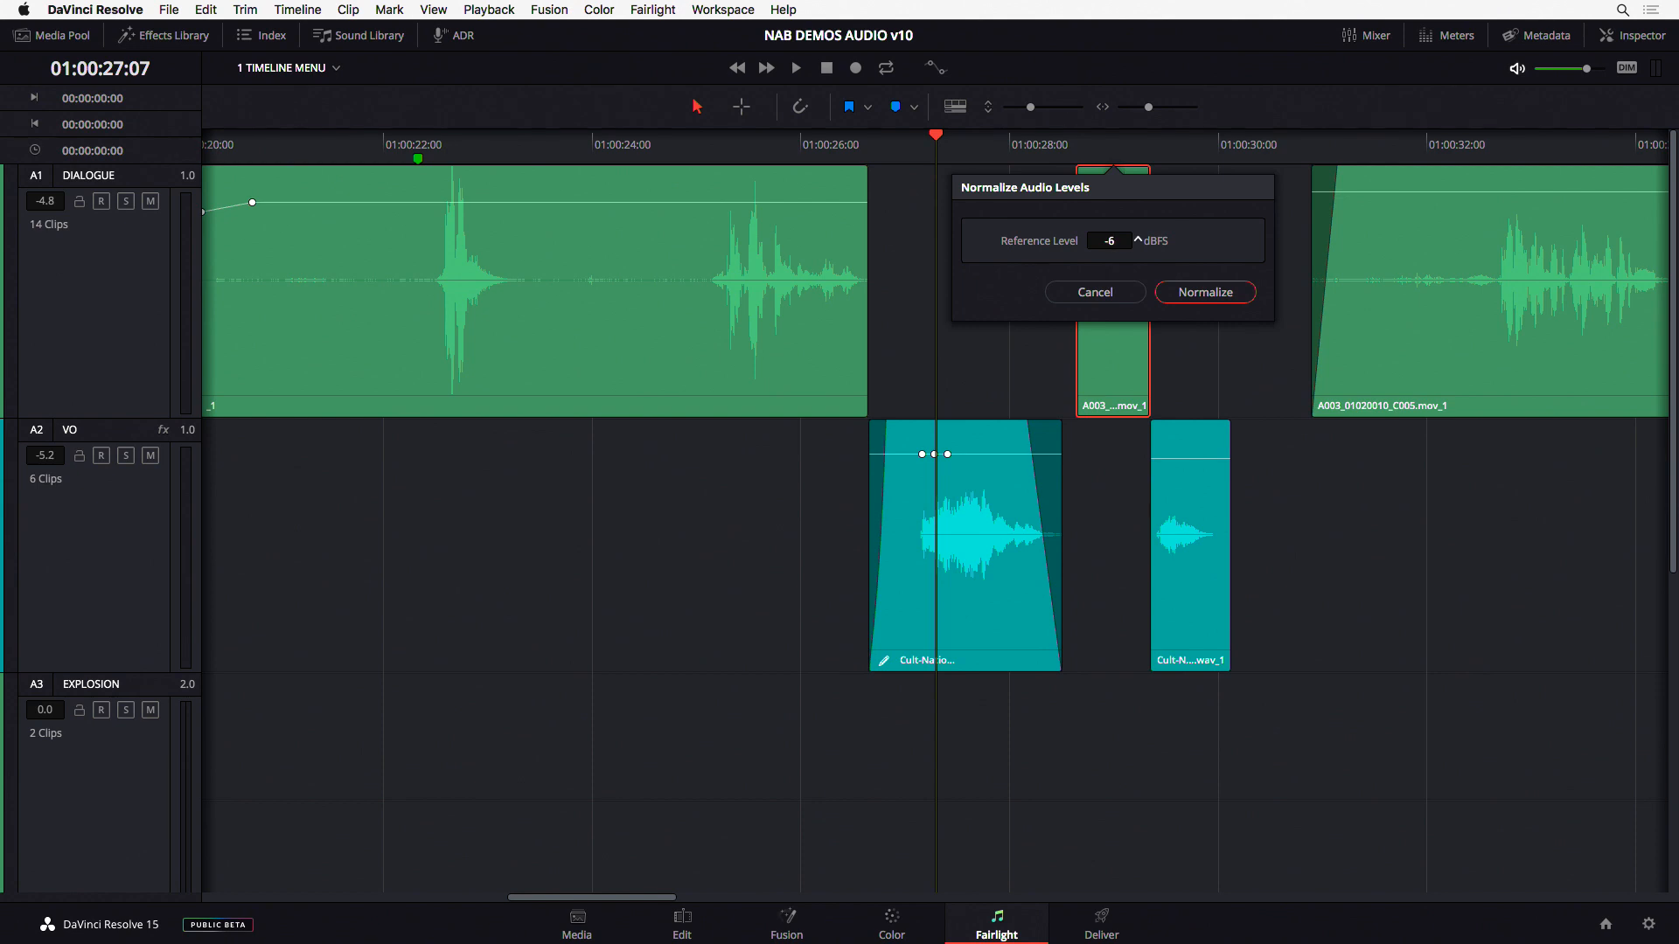
{"action": "left_click", "coordinate": [1200, 292]}
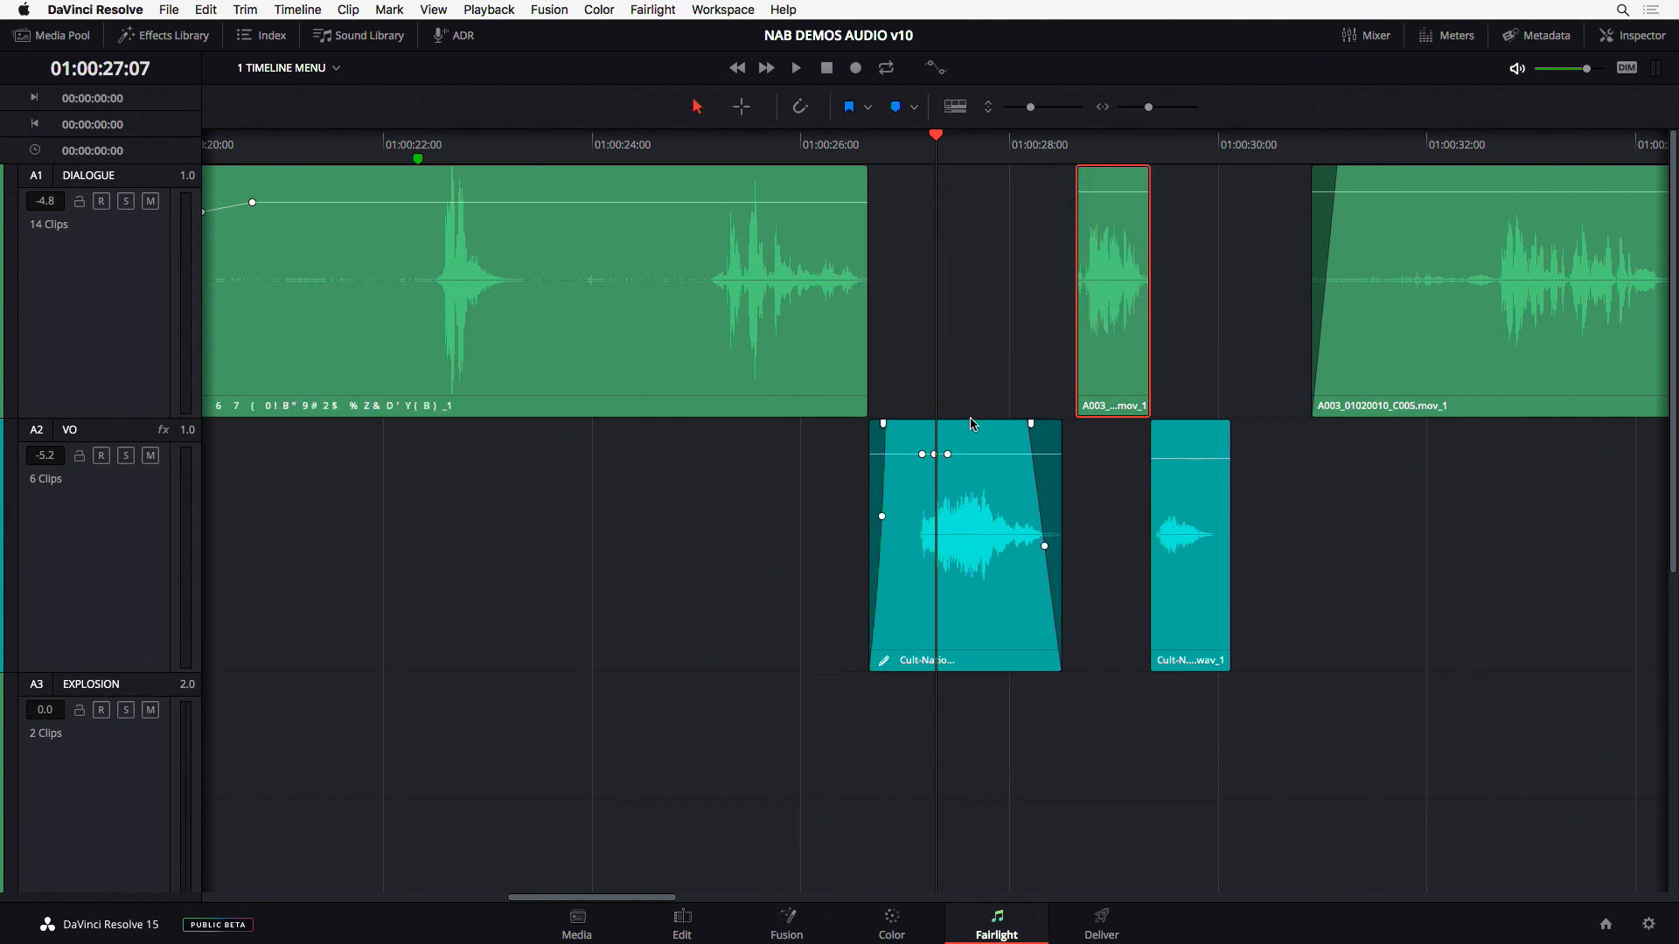
- Select all the VO clips between about 01:00:26:00 and 01:00:47:00
{"action": "left_click_drag", "start_coordinate": [1148, 108], "coordinate": [1145, 107]}
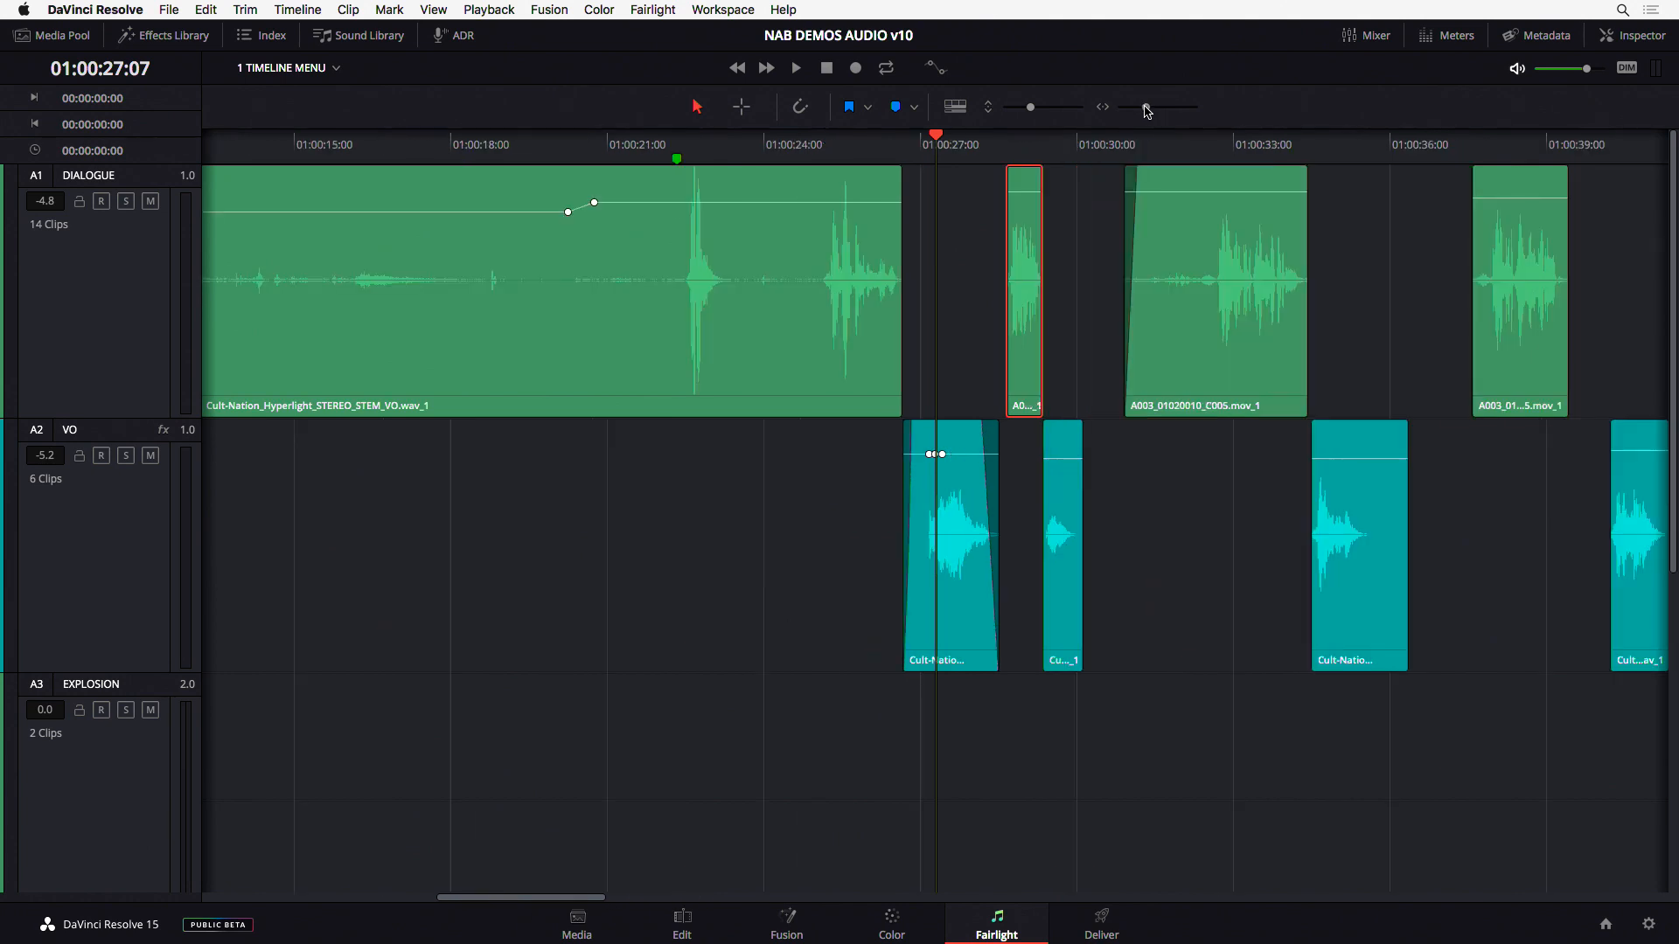
{"action": "left_click_drag", "start_coordinate": [570, 898], "coordinate": [662, 897]}
{"action": "left_click_drag", "start_coordinate": [338, 557], "coordinate": [1504, 577]}
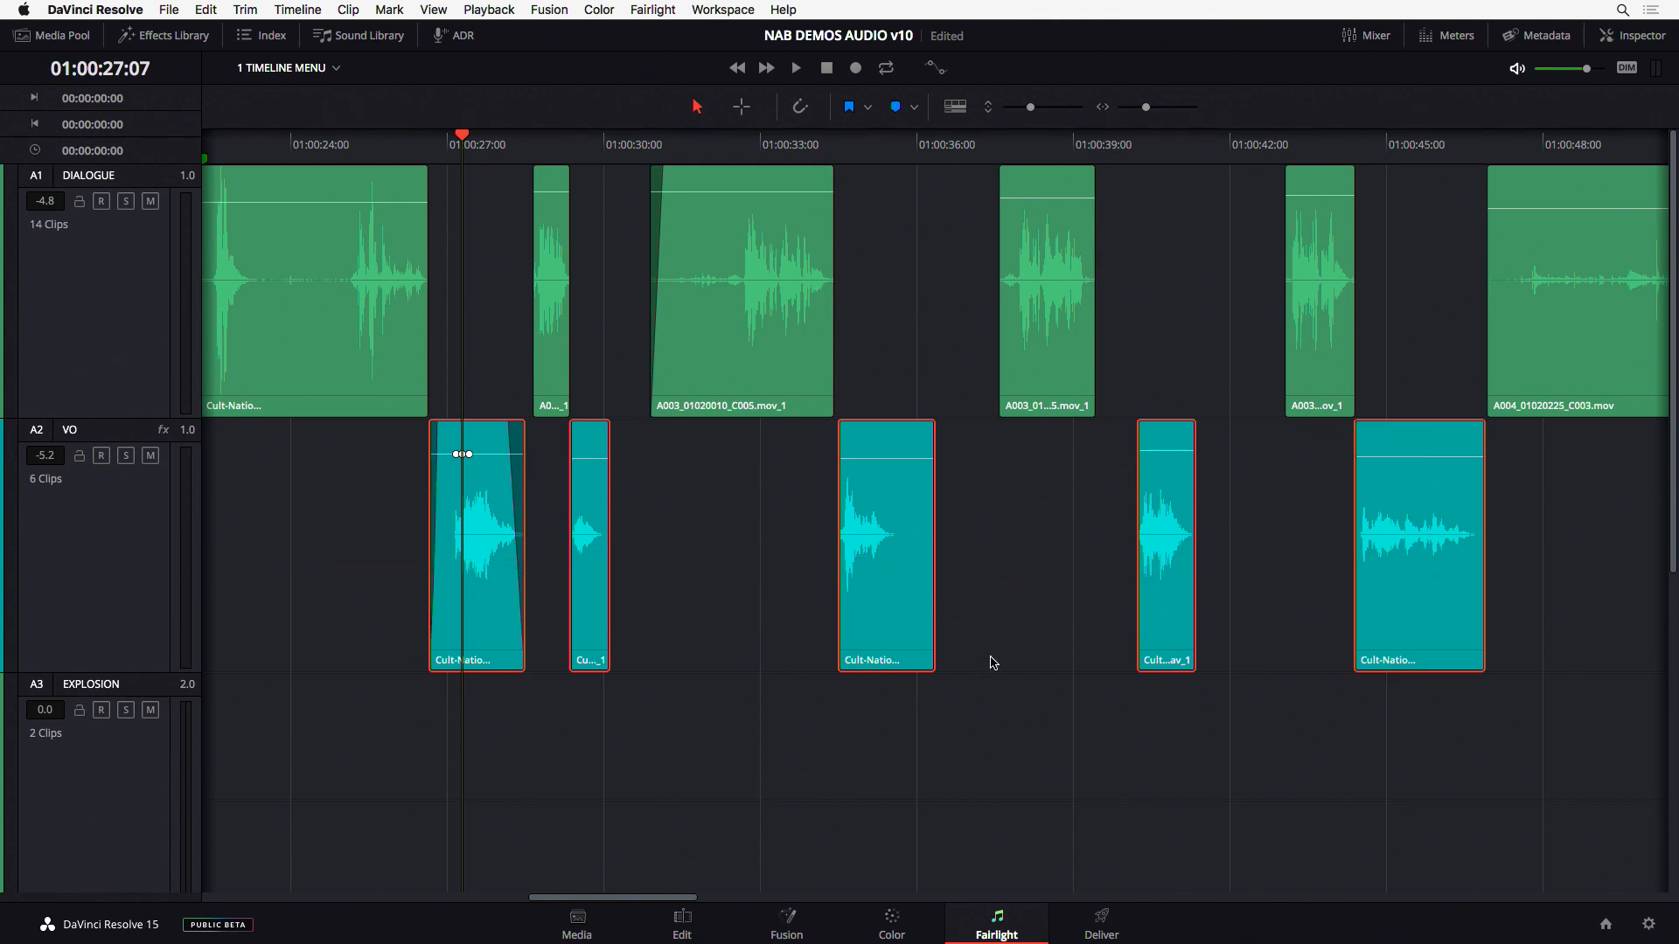
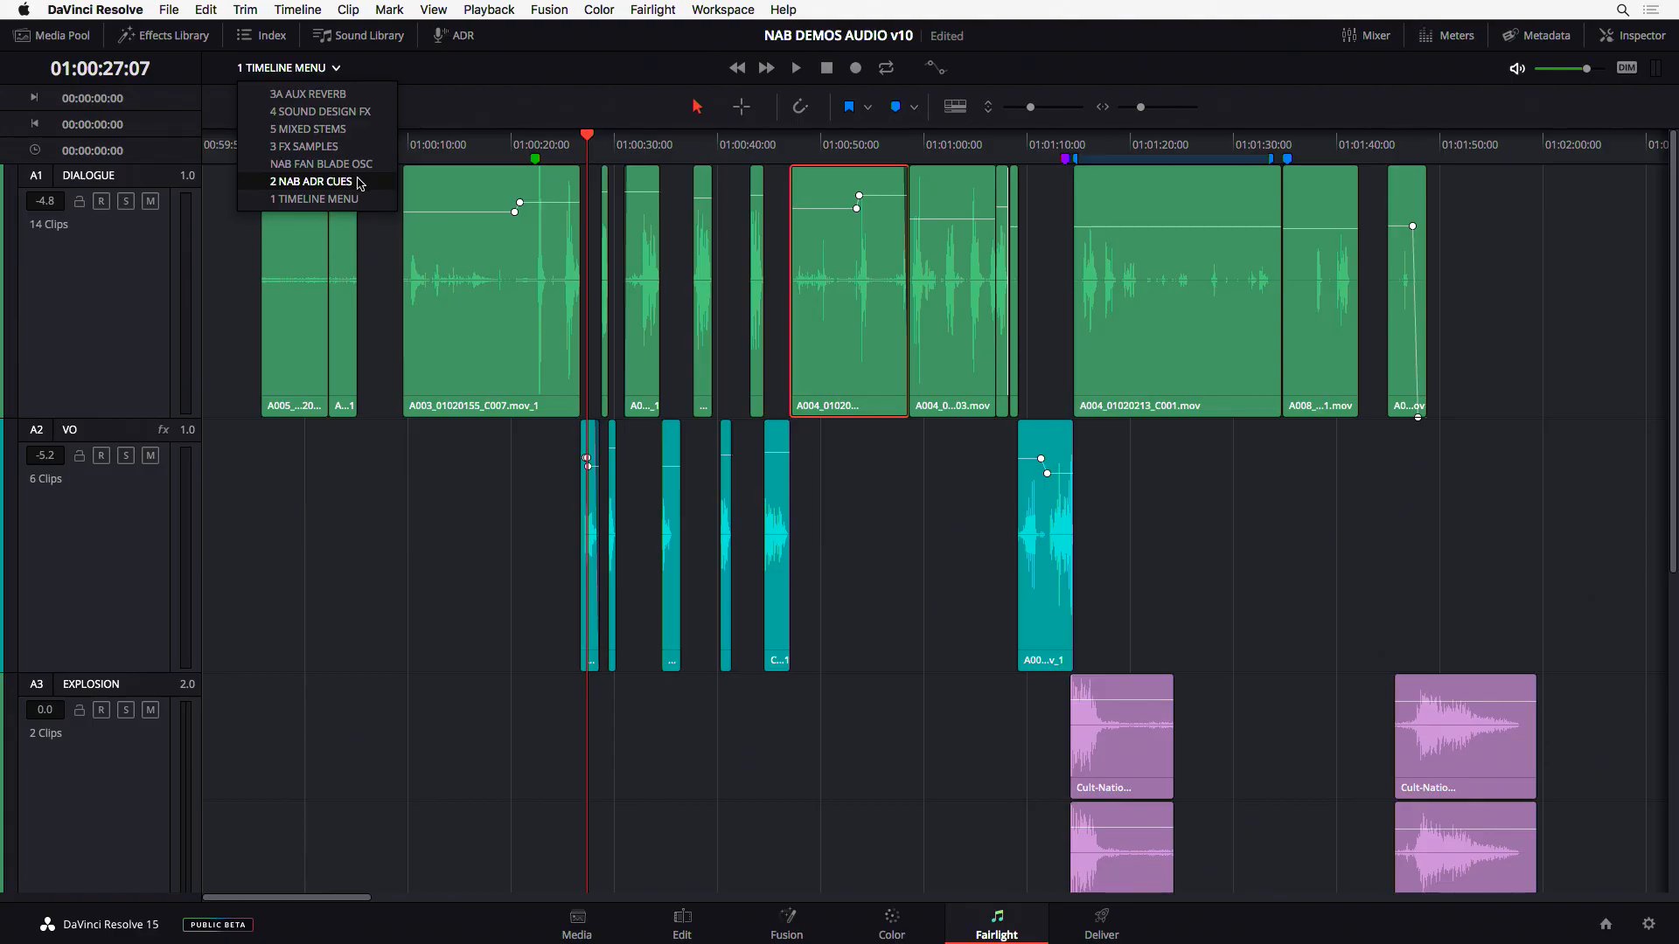
- Switch to the 2 NAB ADR CUES timeline, open the ADR interface and place the floating viewer below the dialogue tracks
{"action": "left_click", "coordinate": [358, 180]}
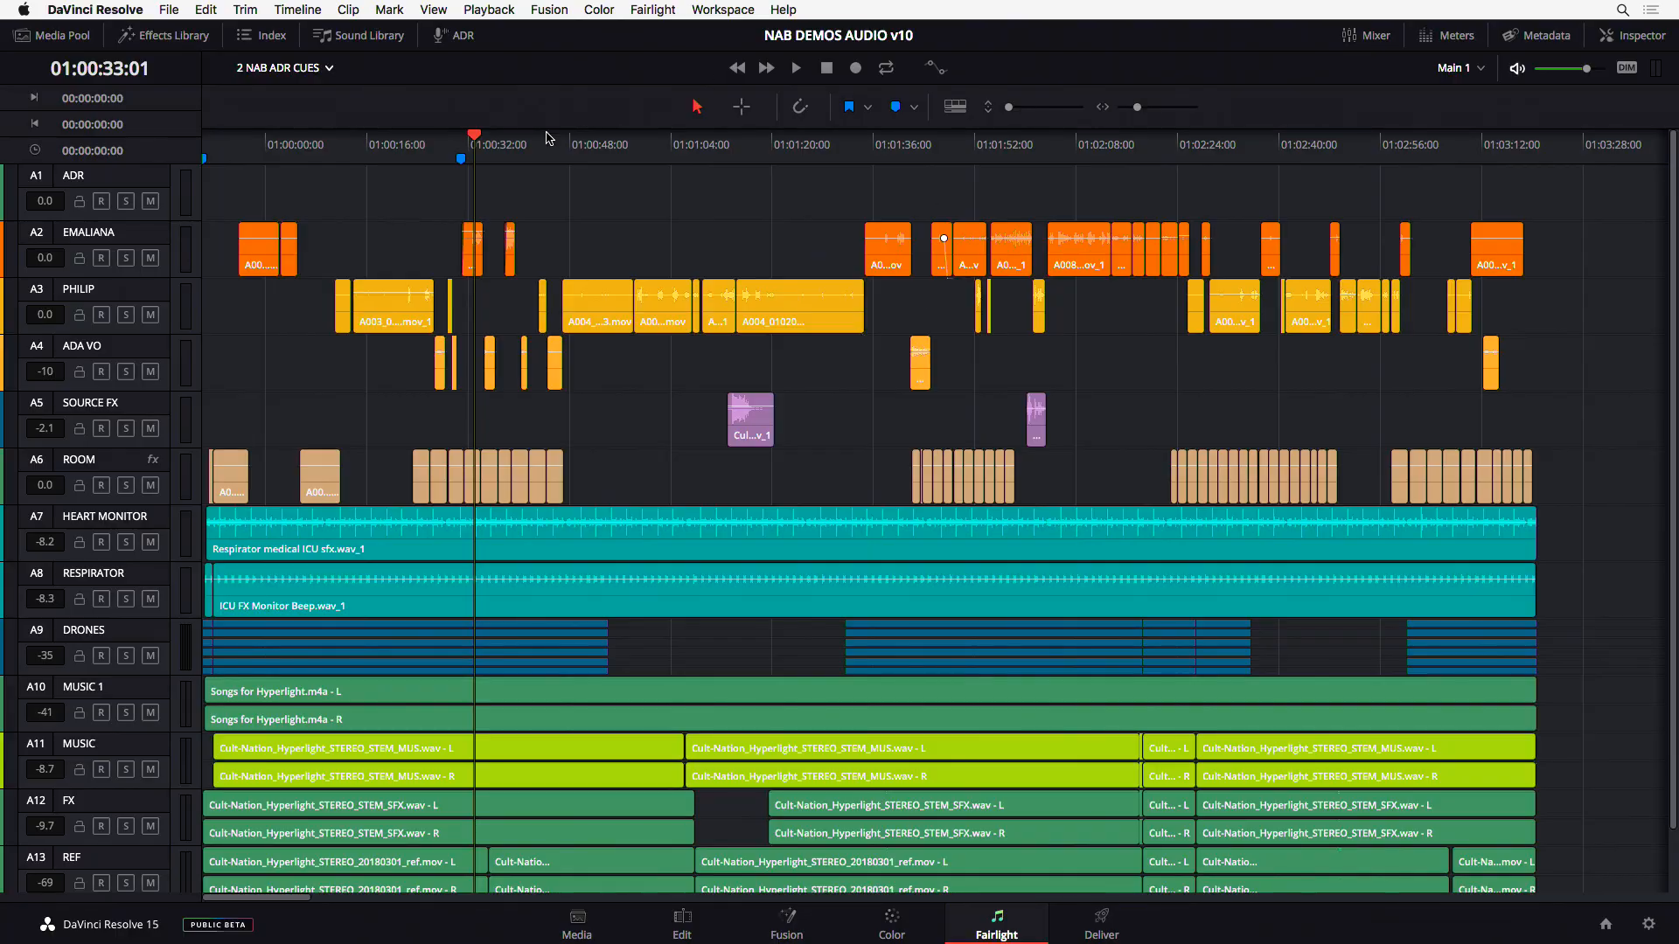
{"action": "left_click", "coordinate": [1450, 37]}
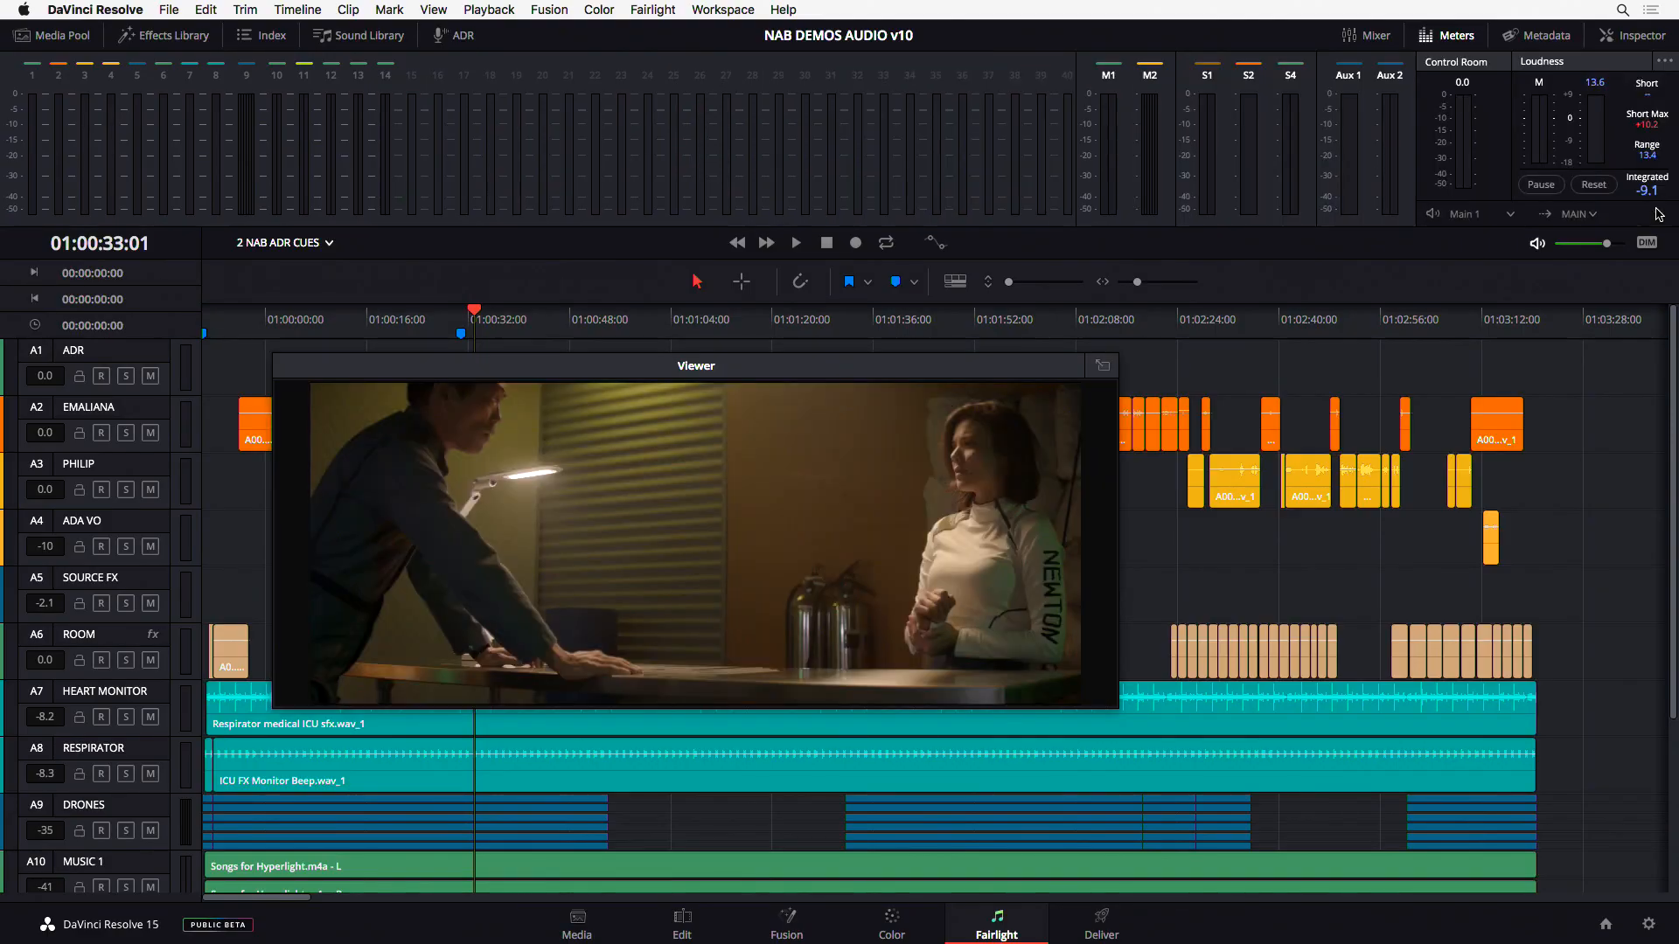
{"action": "left_click", "coordinate": [1451, 35]}
{"action": "left_click_drag", "start_coordinate": [978, 374], "coordinate": [1549, 108]}
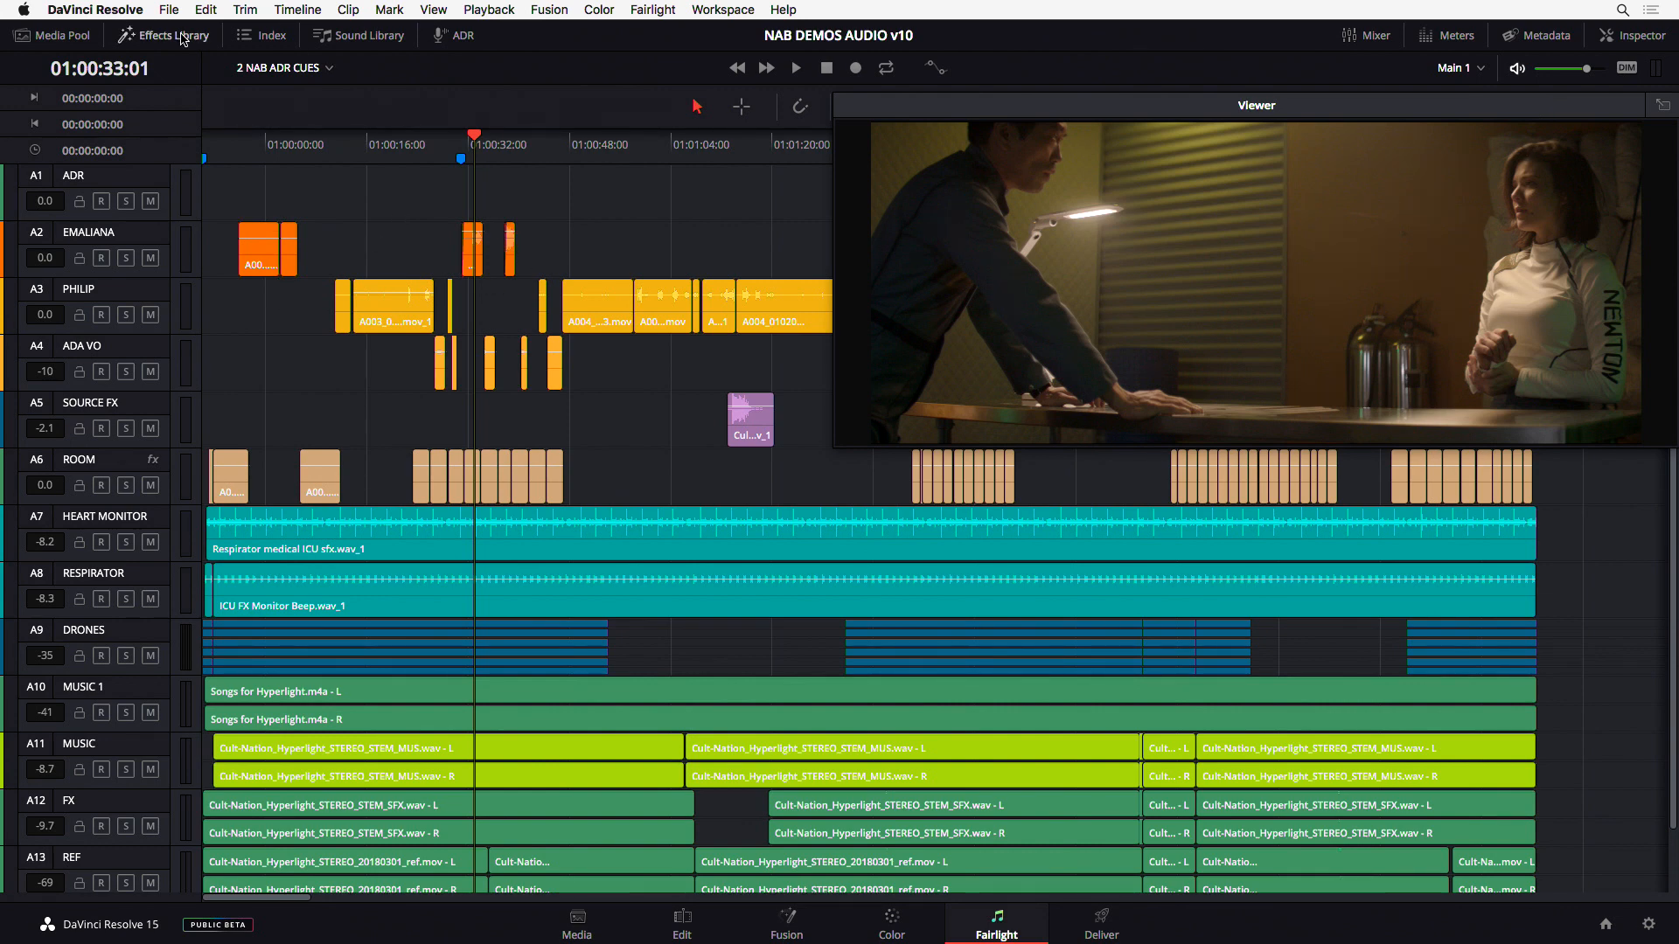
{"action": "left_click", "coordinate": [464, 36]}
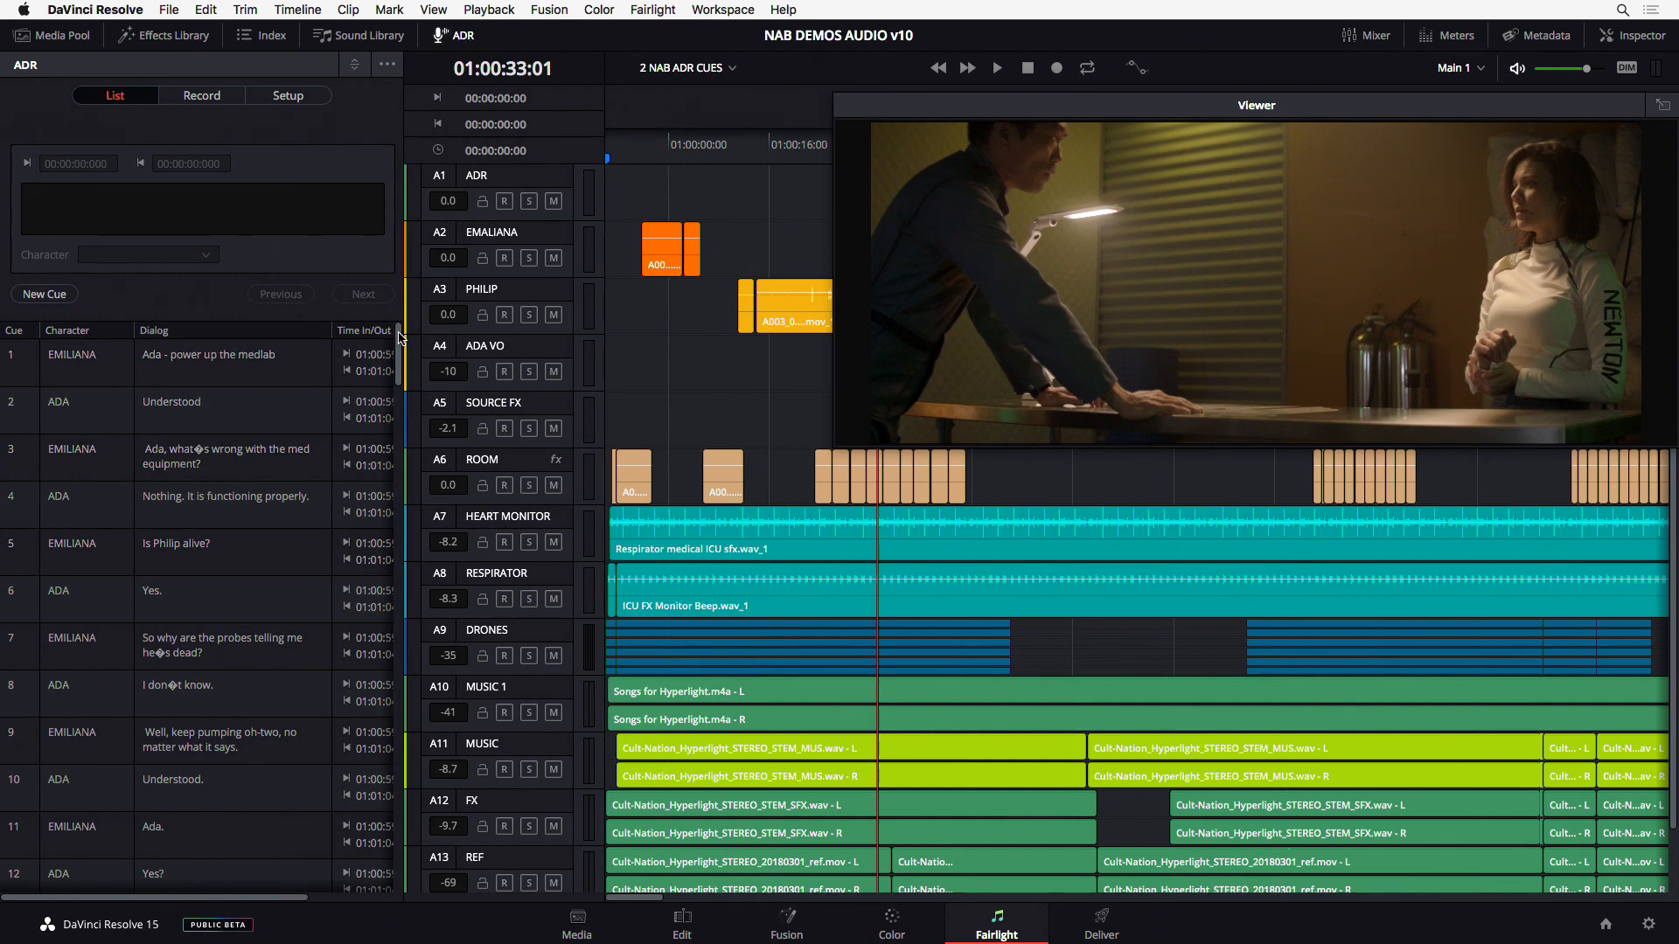
{"action": "left_click_drag", "start_coordinate": [1193, 103], "coordinate": [1296, 443]}
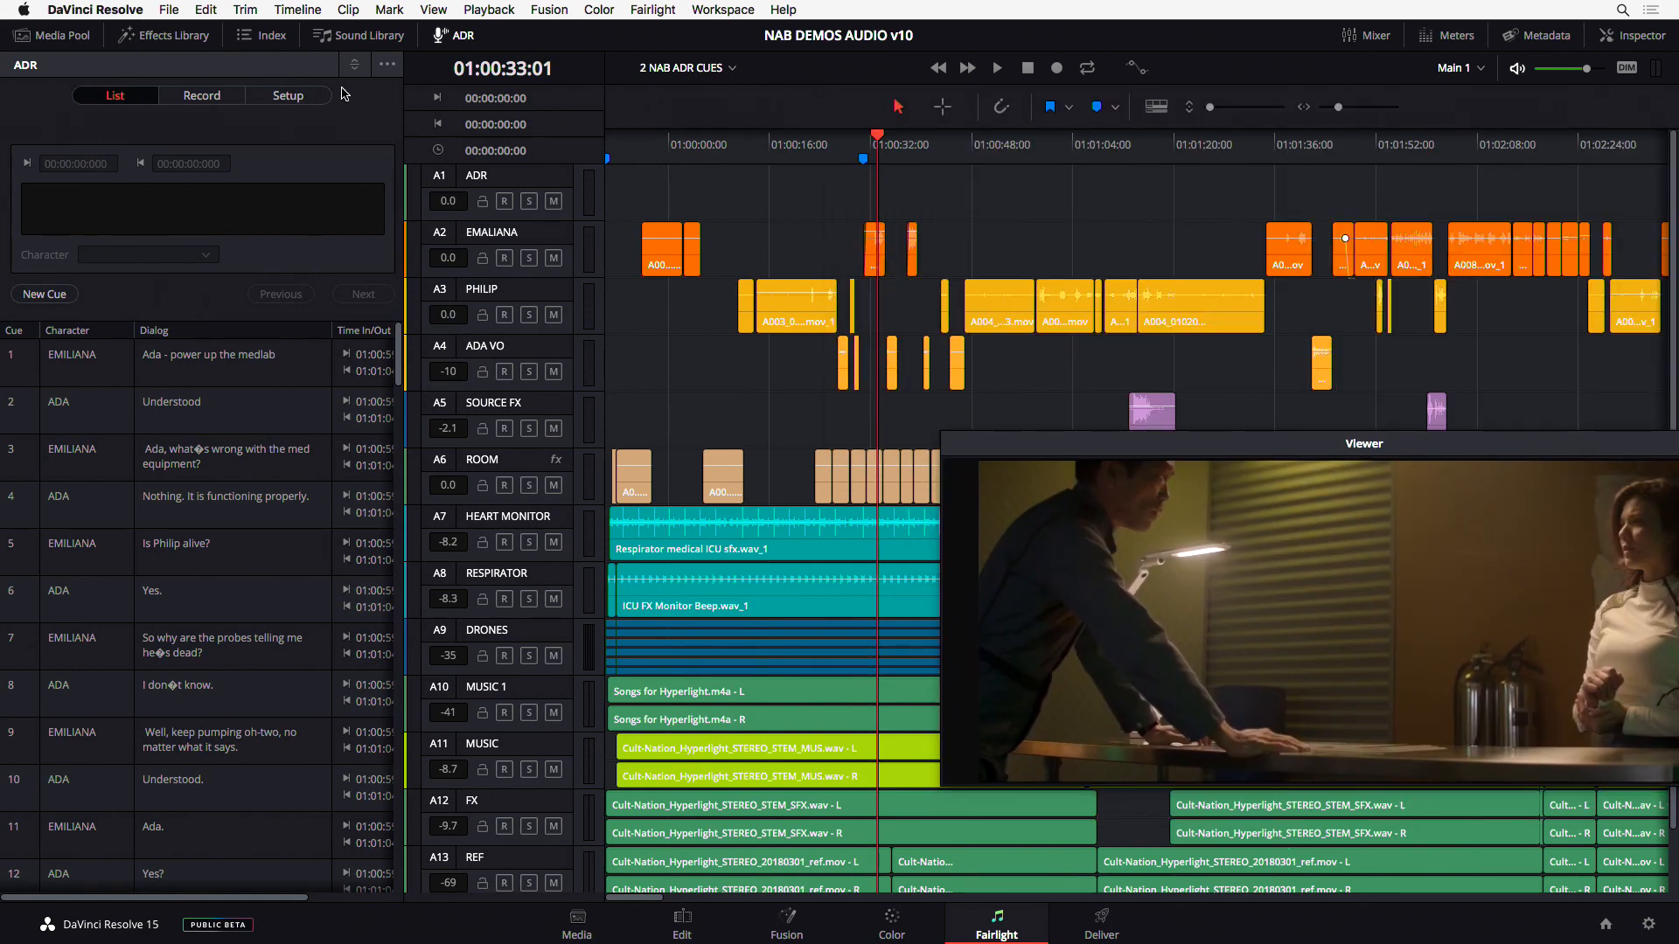
- In the ADR setup, set the pre-roll to 5 seconds and the record track to ADR
{"action": "left_click", "coordinate": [306, 98]}
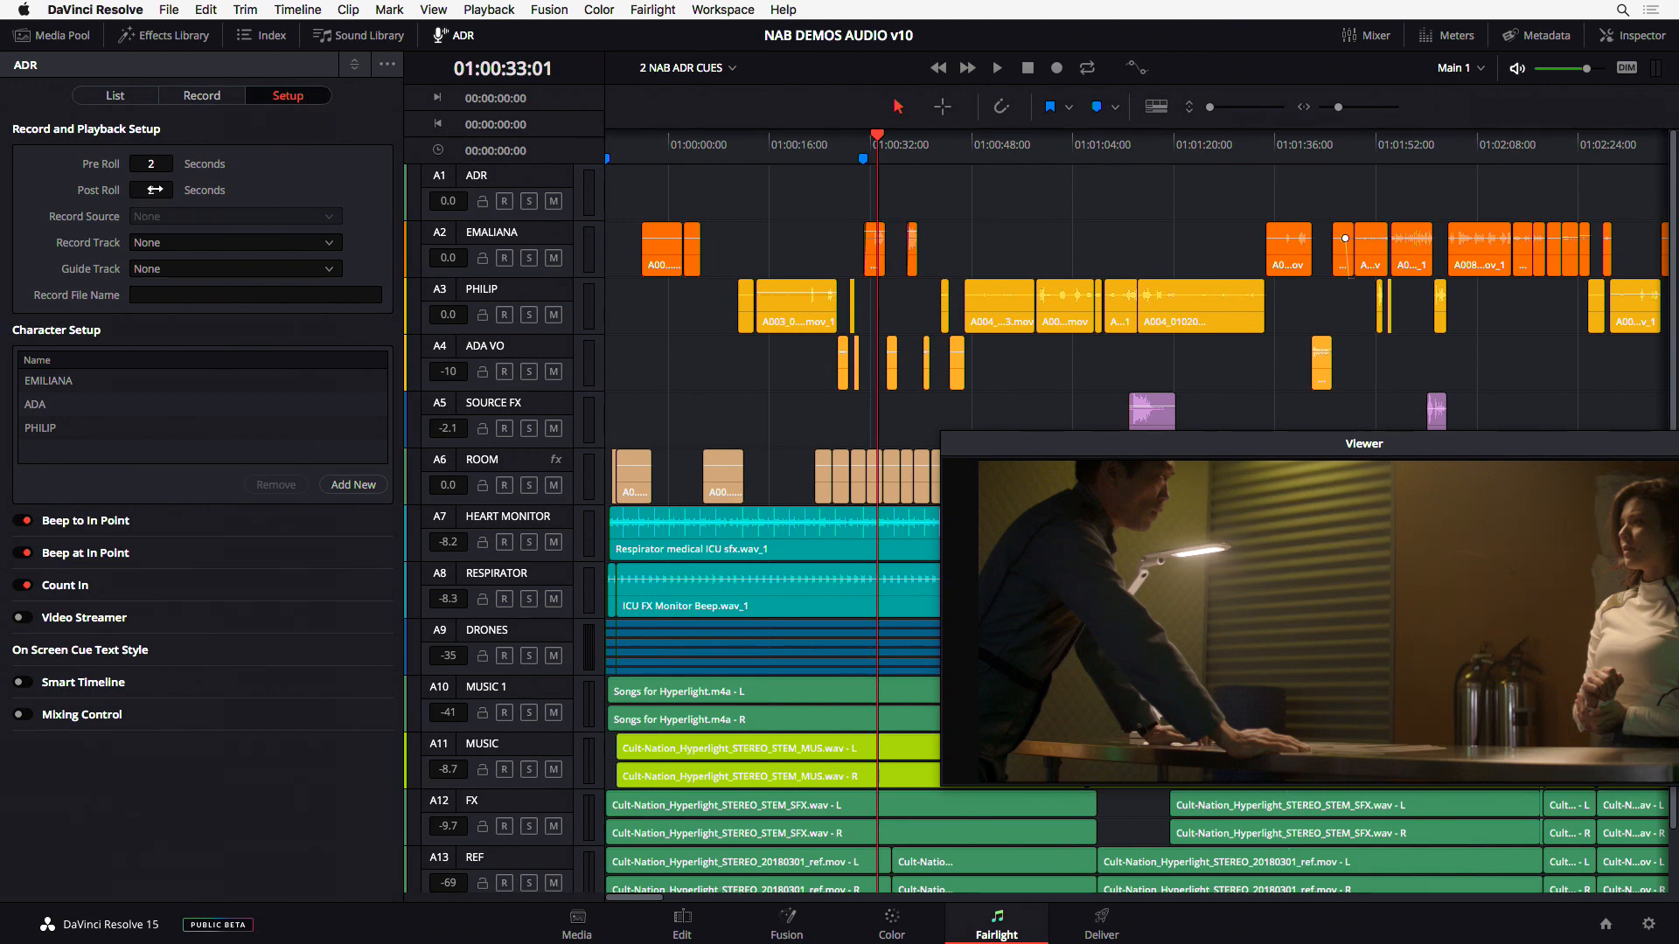
{"action": "left_click_drag", "start_coordinate": [178, 163], "coordinate": [178, 163]}
{"action": "left_click", "coordinate": [549, 177]}
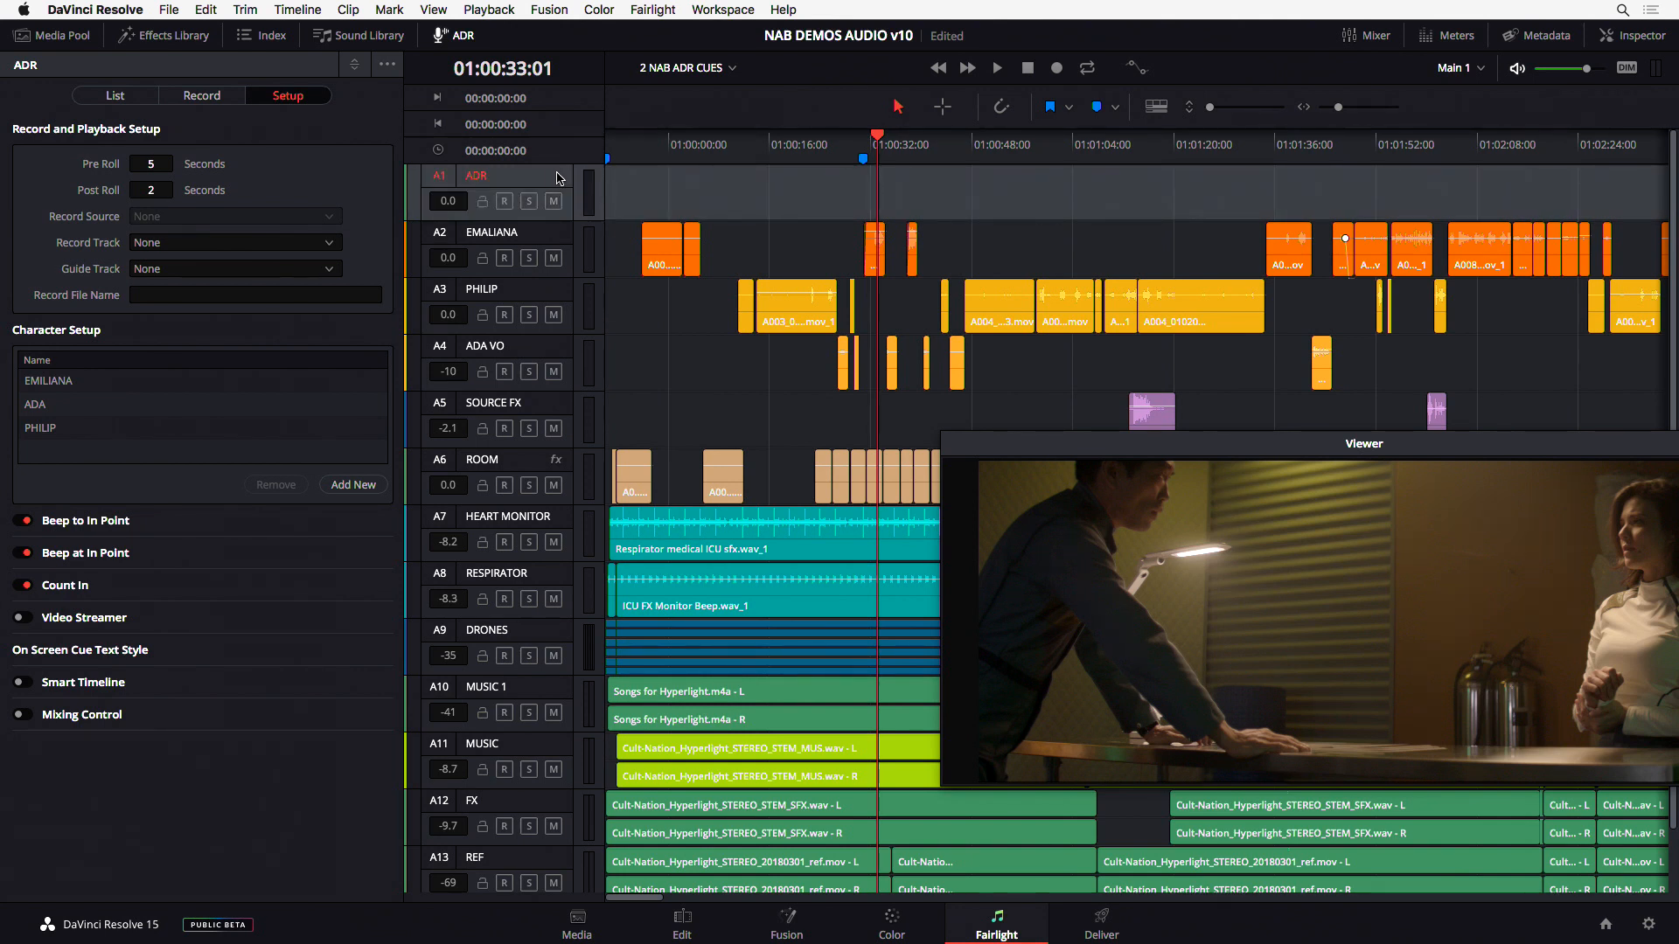
{"action": "left_click", "coordinate": [196, 246]}
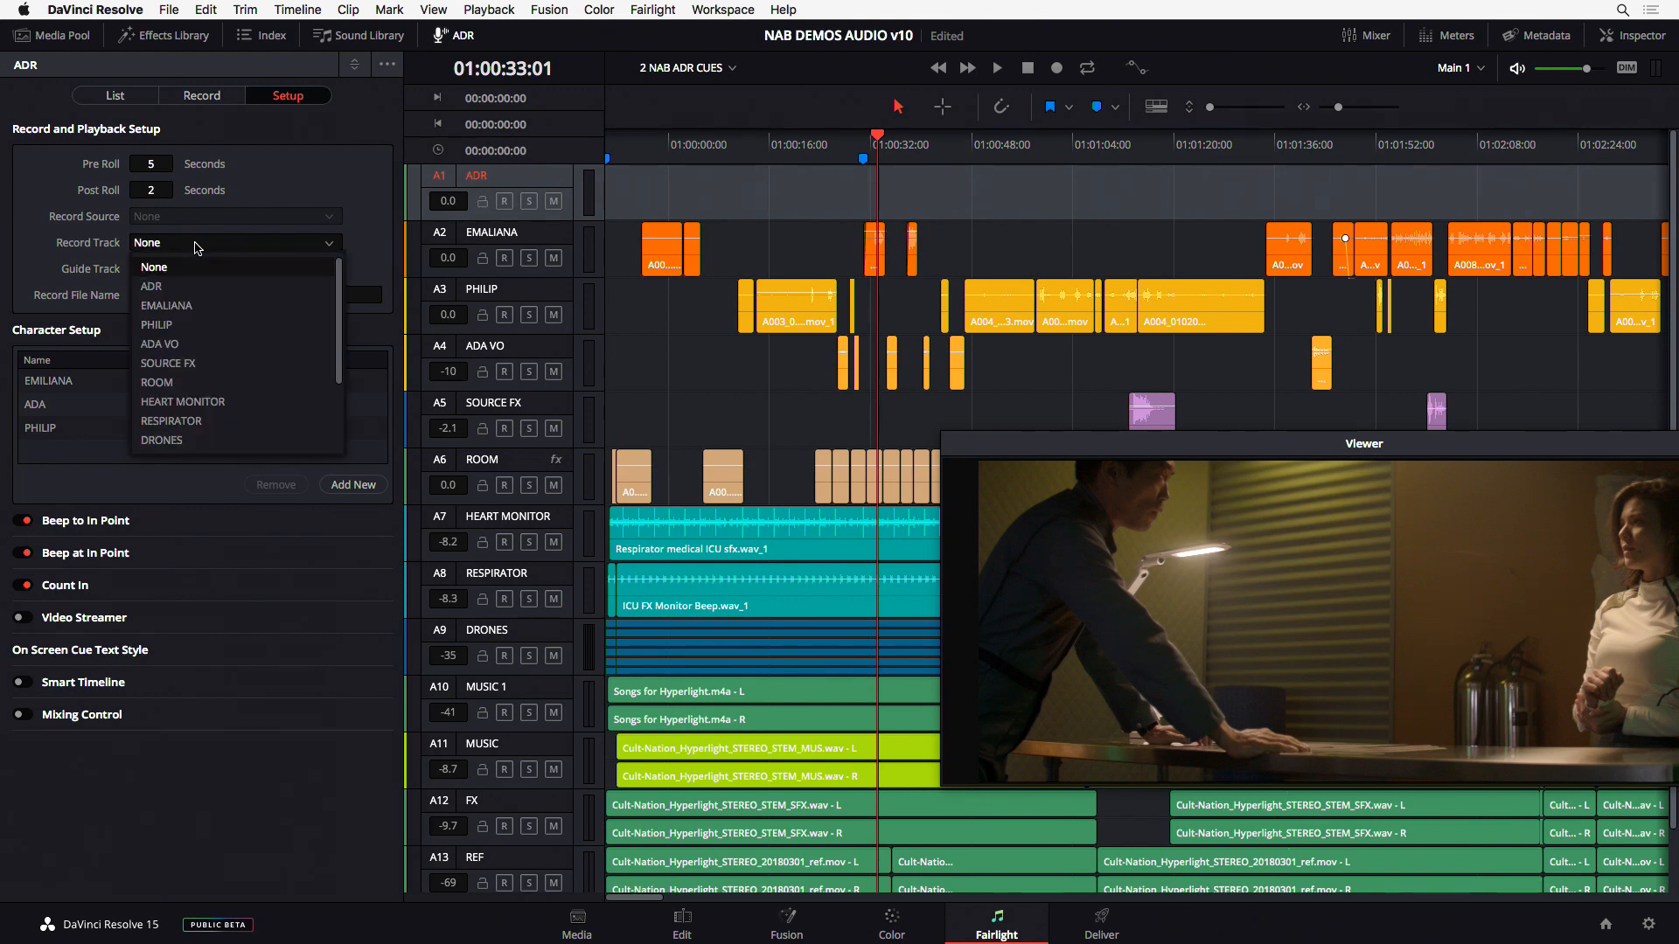
{"action": "left_click", "coordinate": [201, 286]}
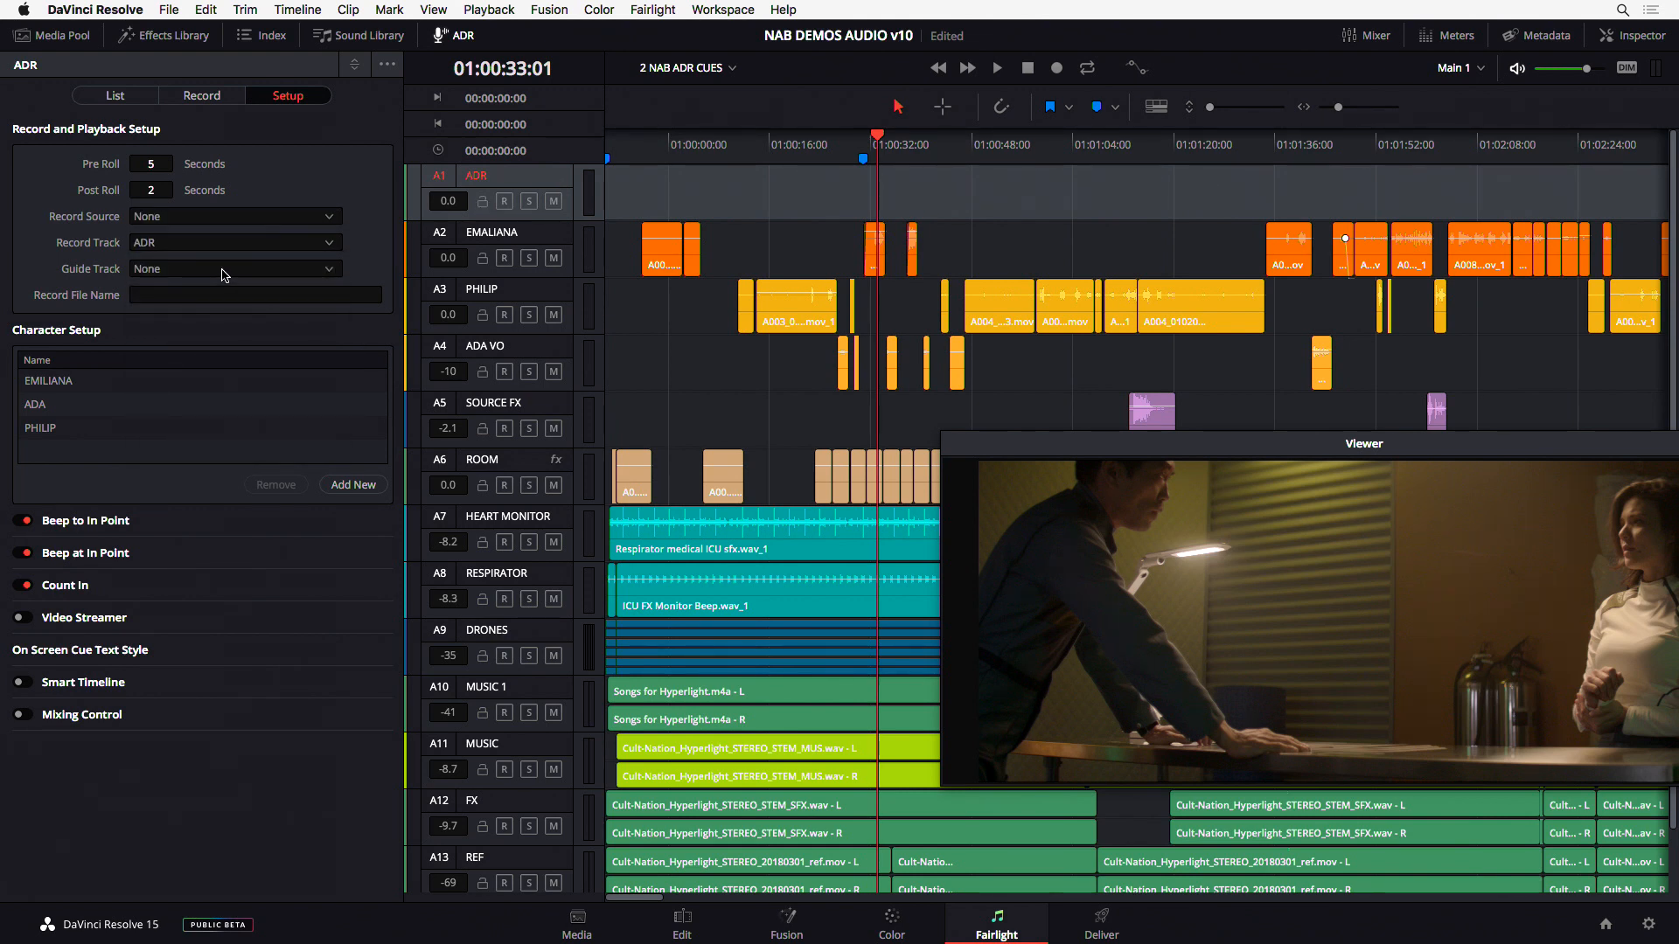
- Set the ADR guide track to EMALIANA and look at the record file name and record source settings
{"action": "left_click", "coordinate": [561, 230]}
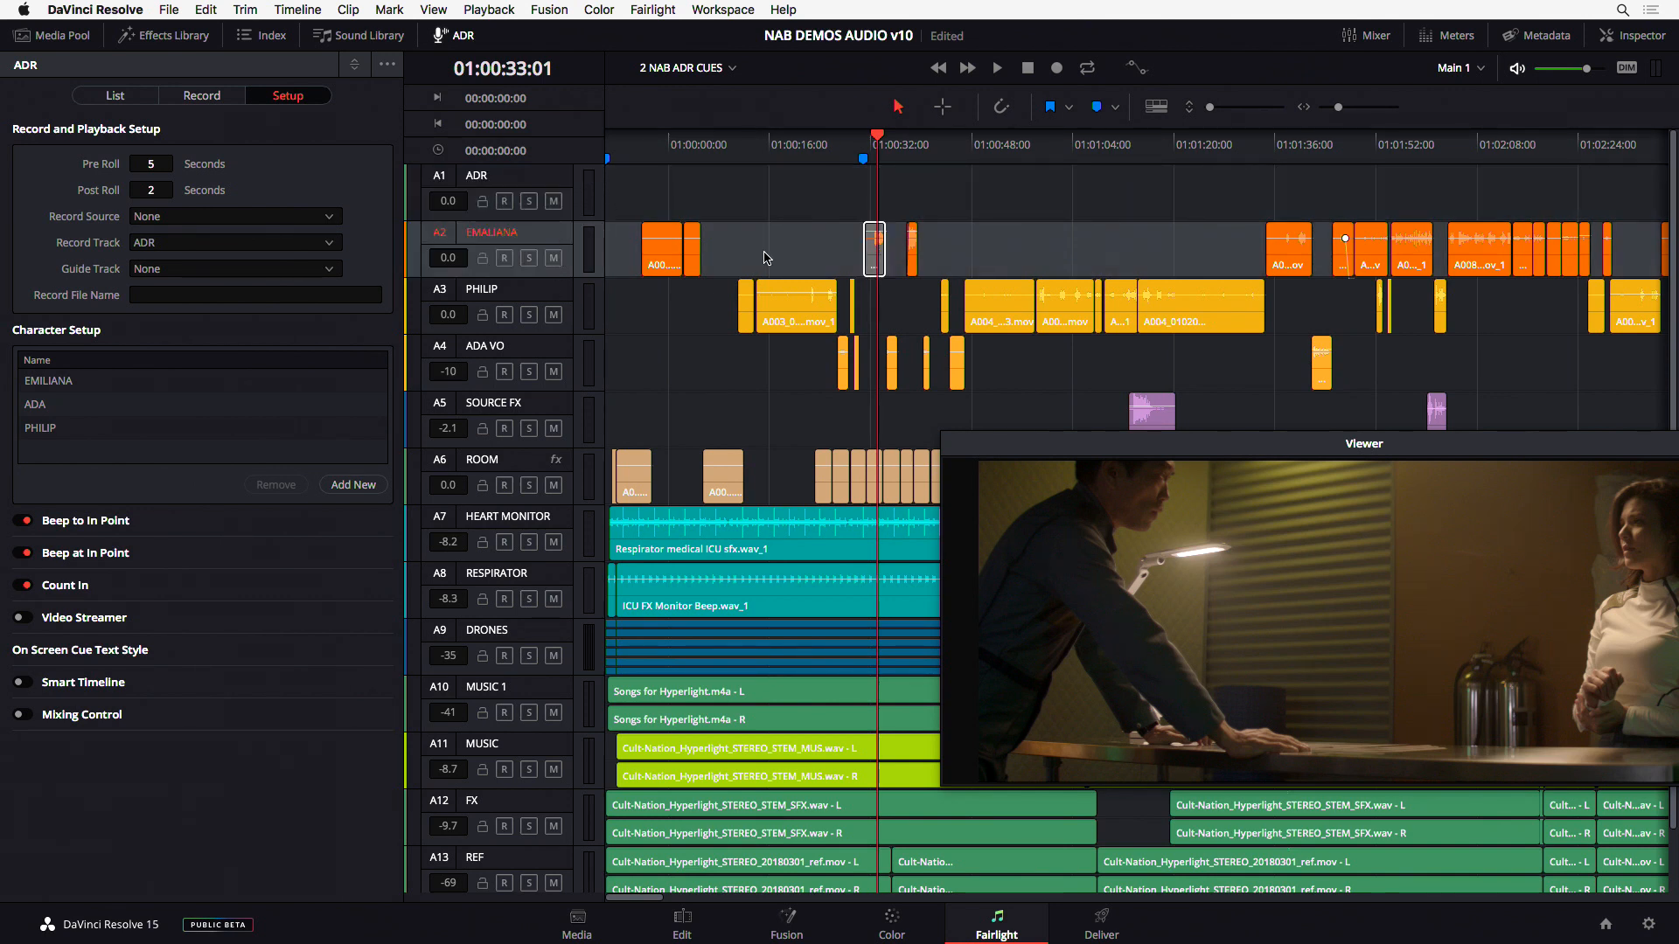
{"action": "left_click", "coordinate": [175, 272]}
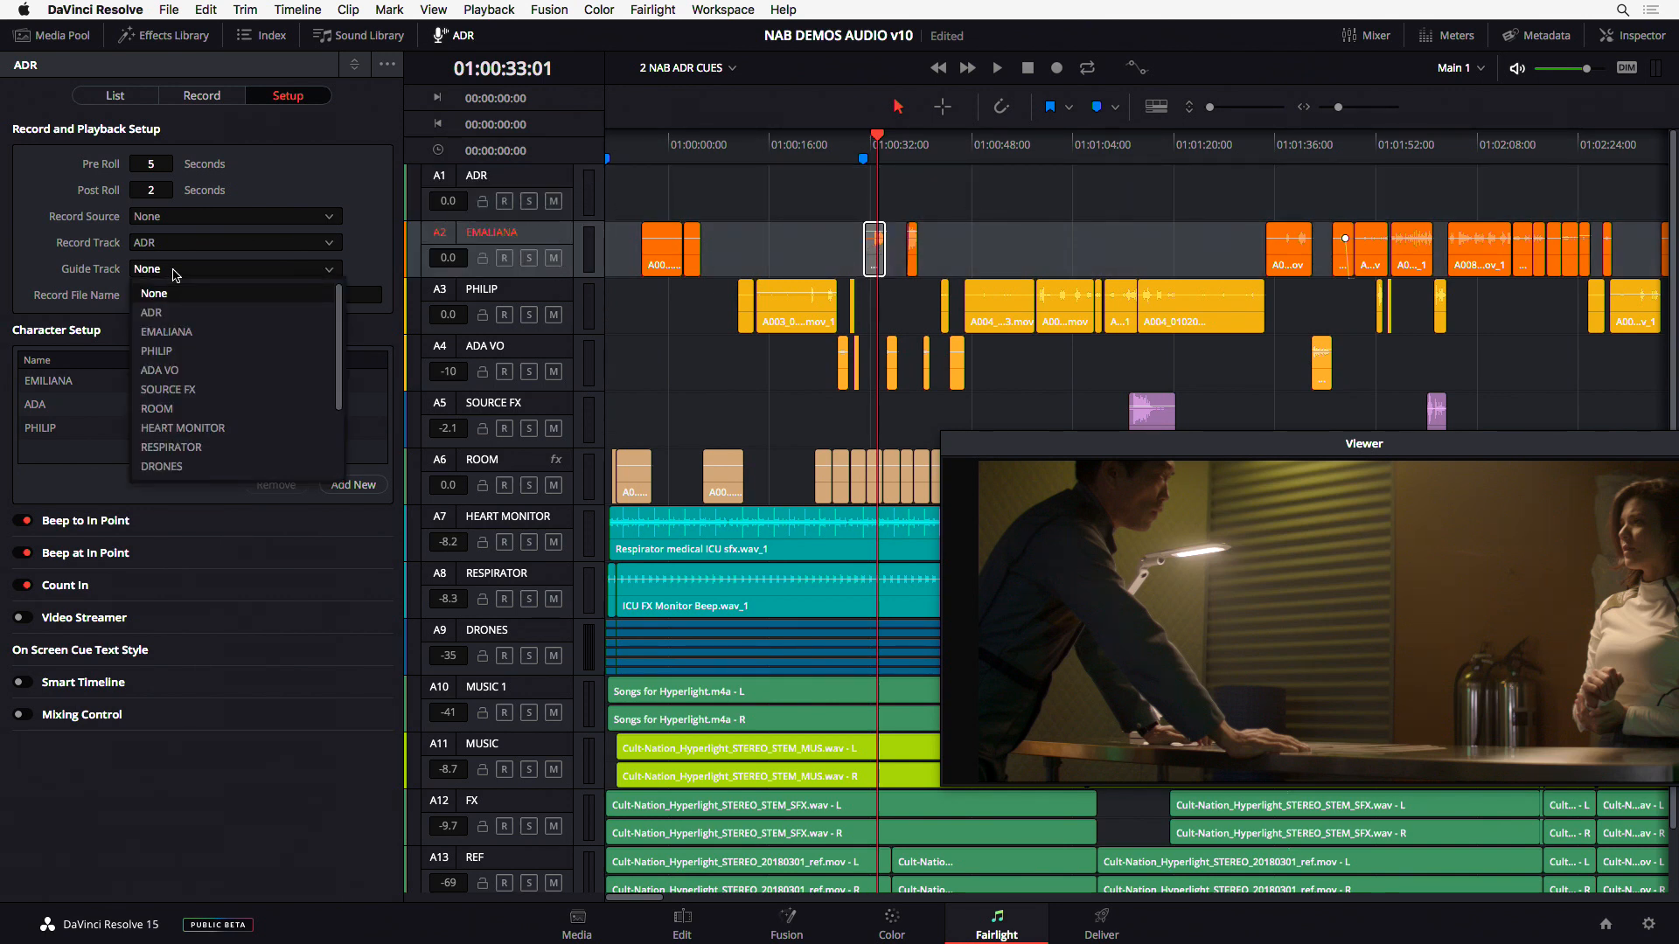
{"action": "left_click", "coordinate": [189, 332]}
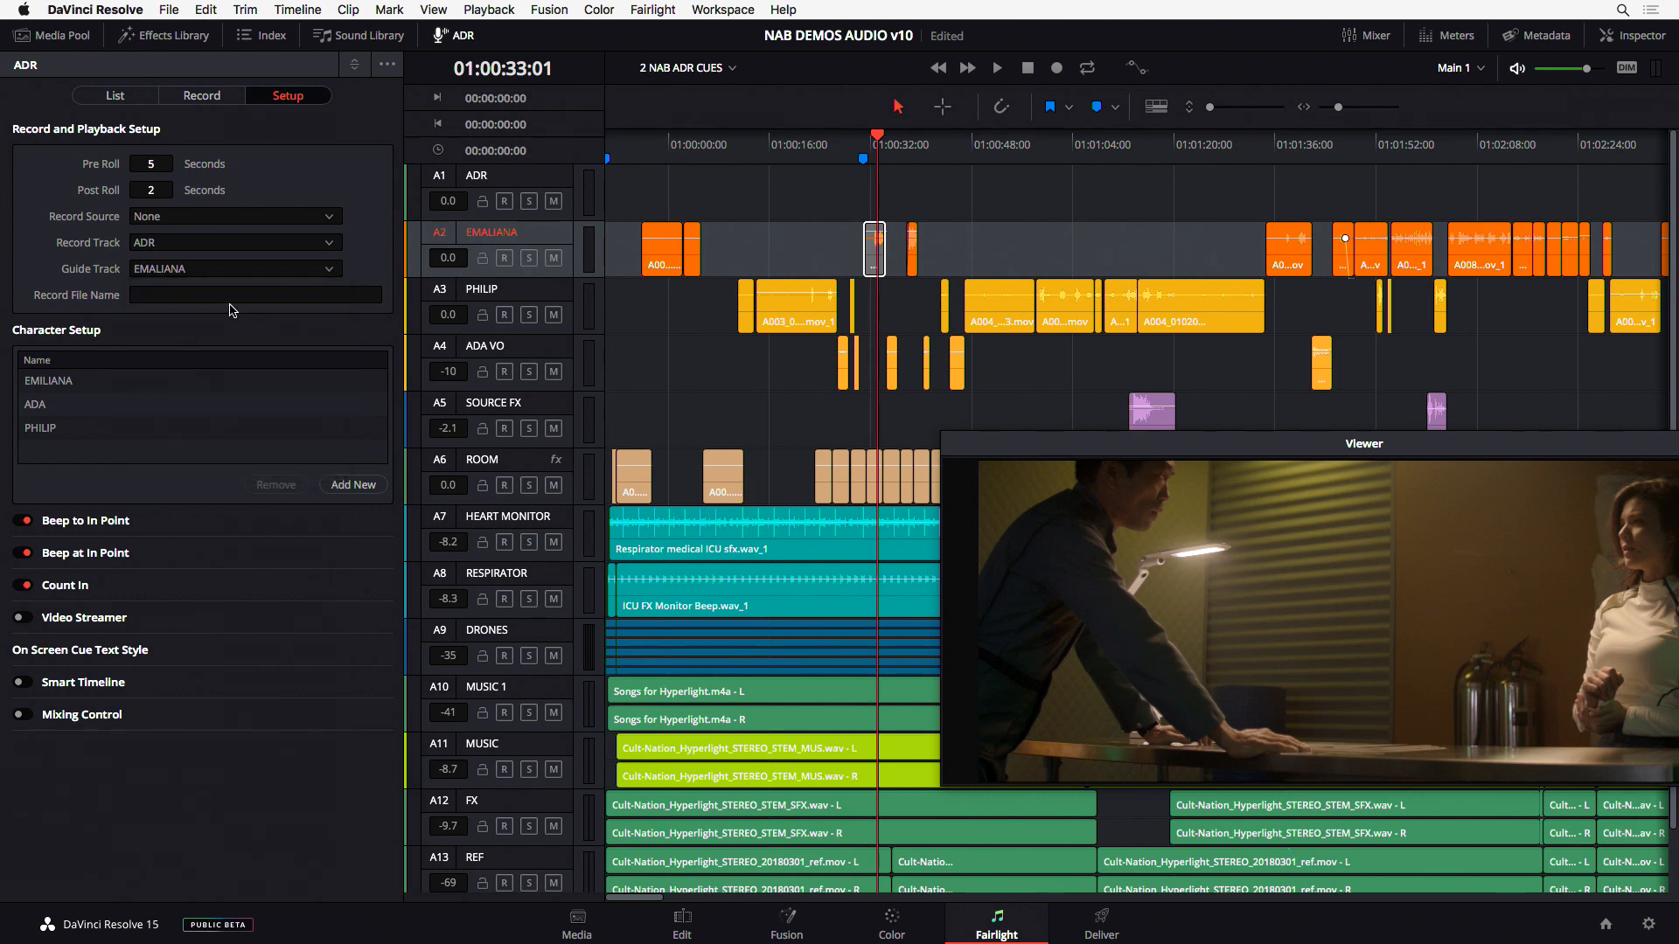
{"action": "left_click", "coordinate": [768, 239]}
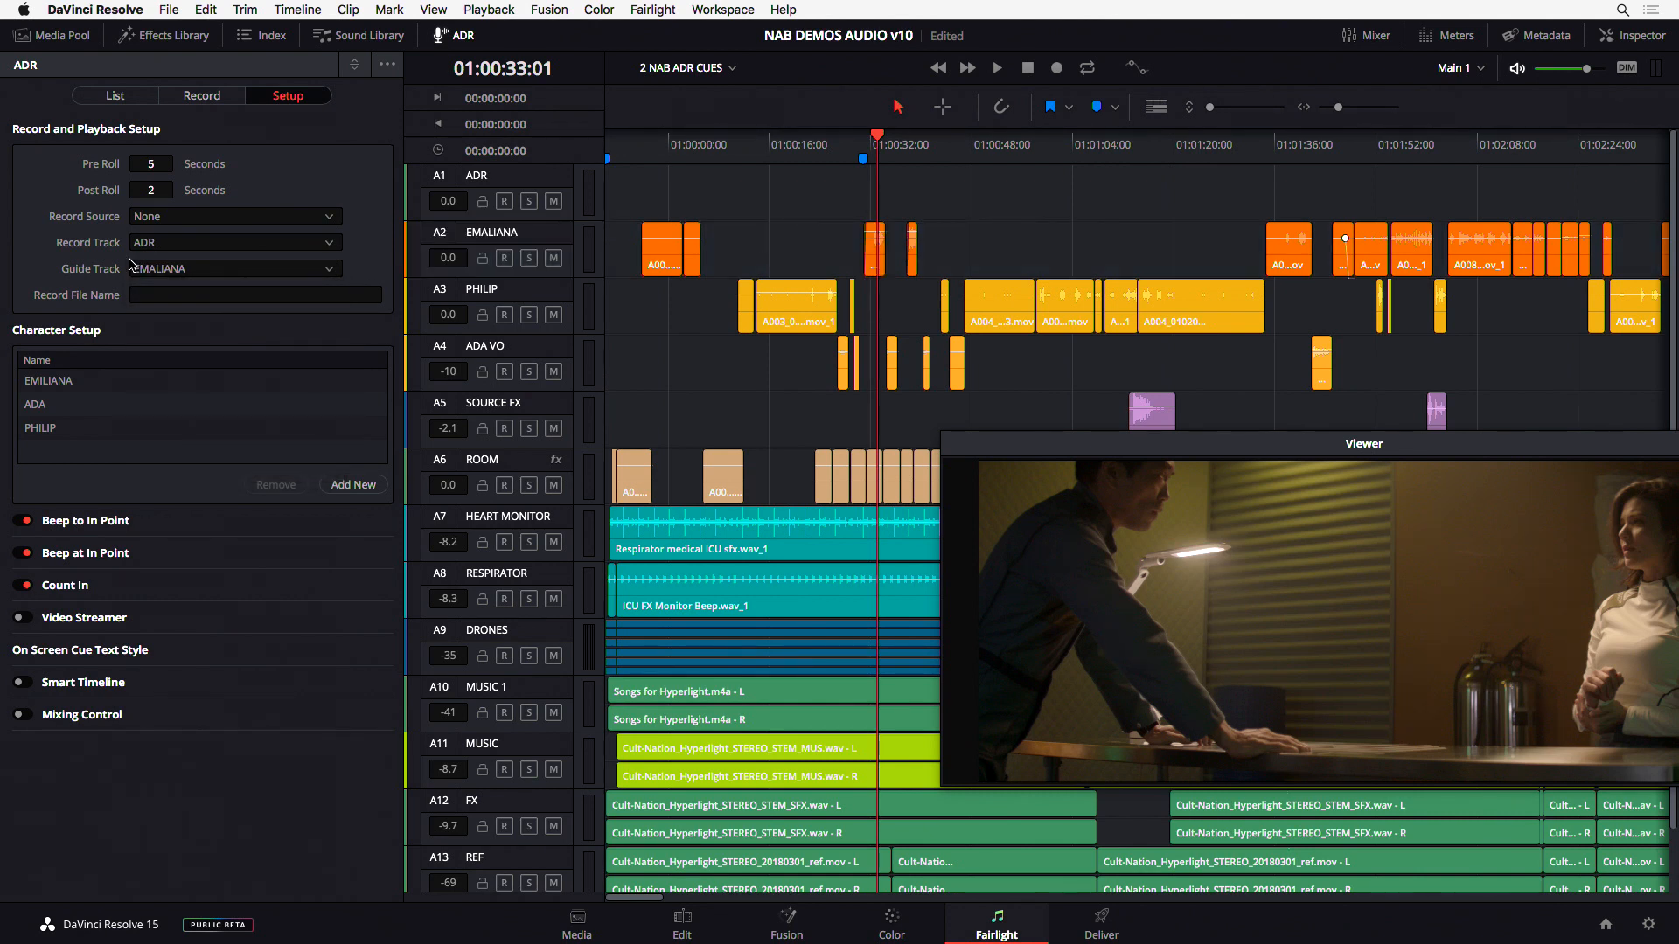
{"action": "left_click", "coordinate": [174, 295]}
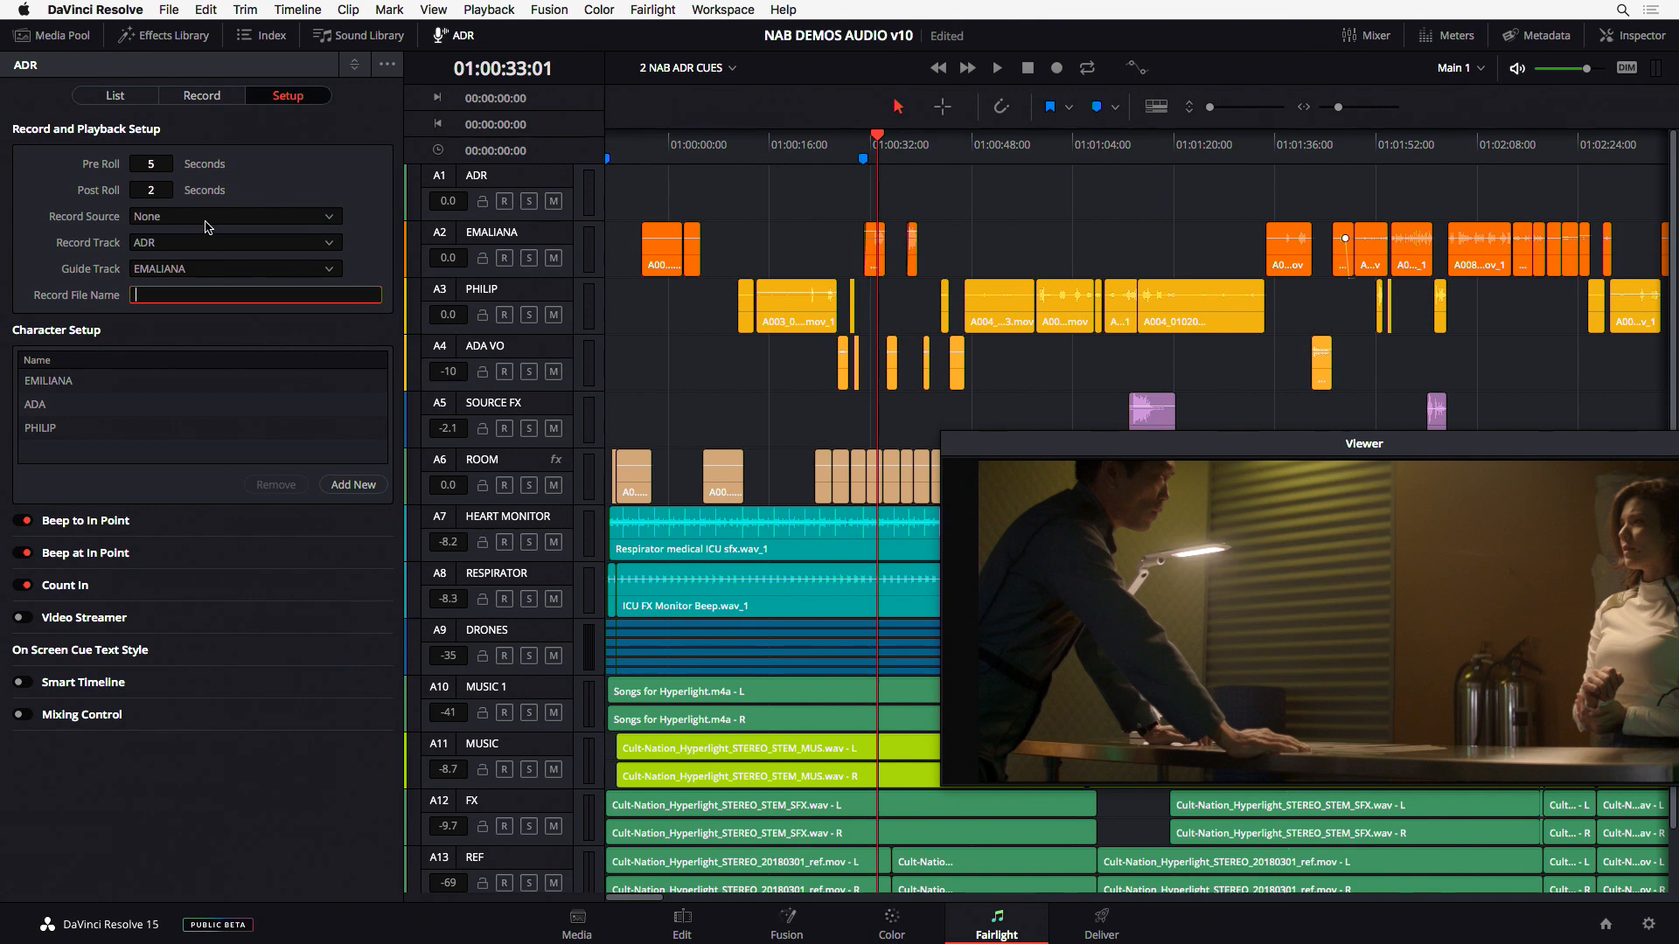
{"action": "left_click", "coordinate": [232, 217]}
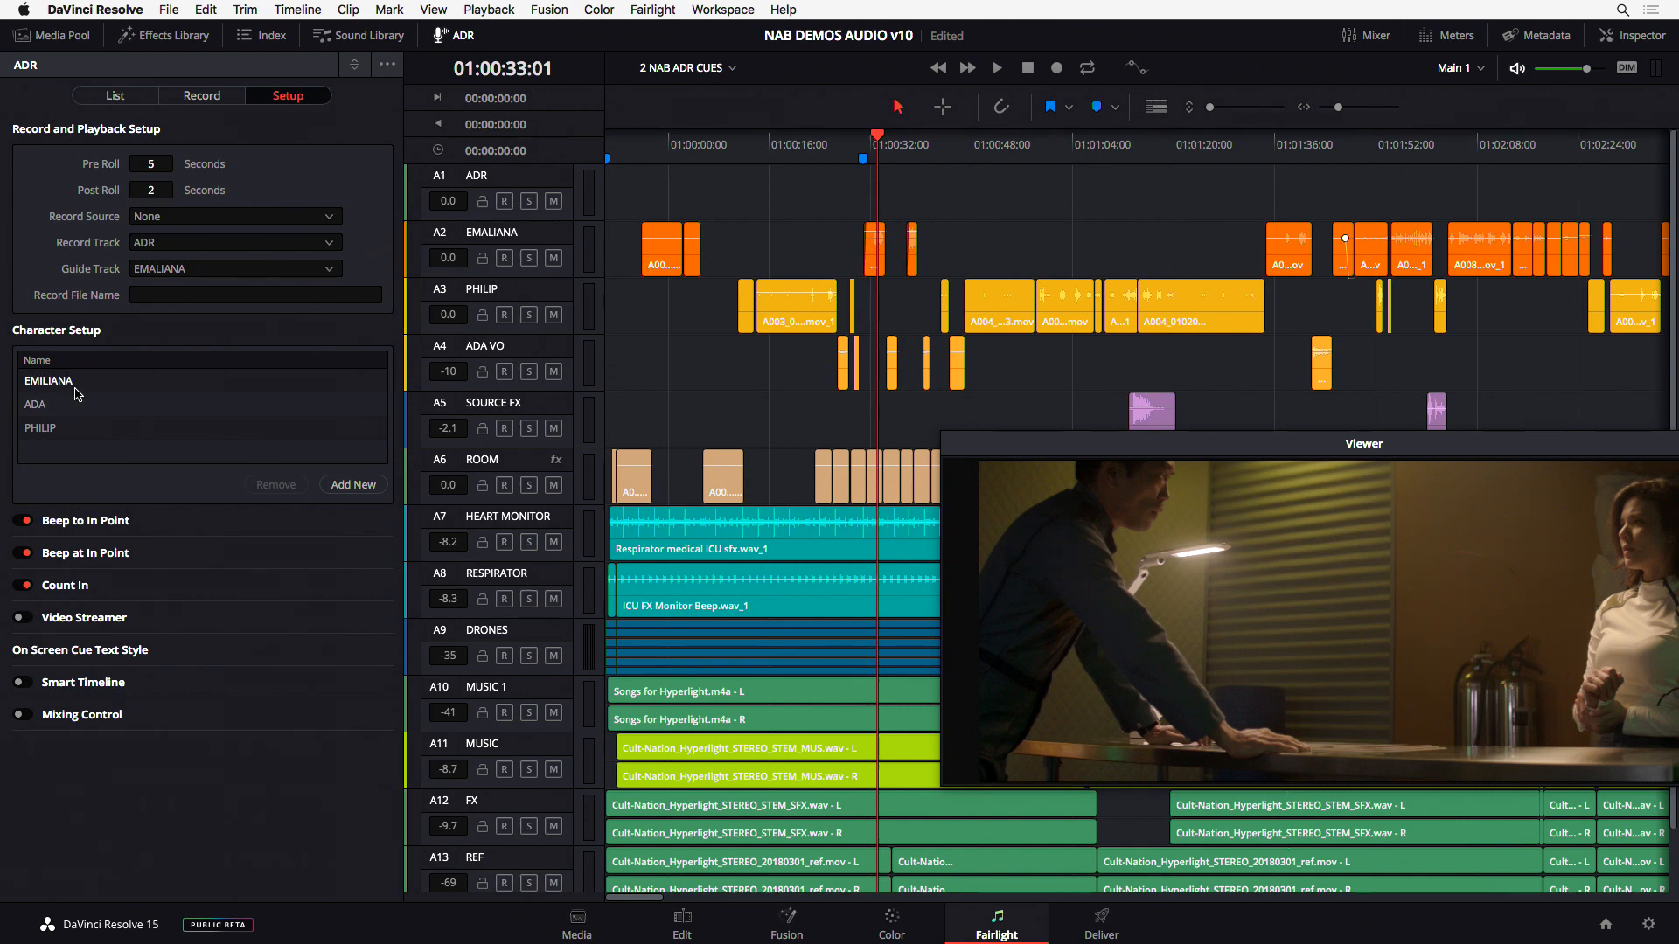
- Add a character with the default name Character and toggle the Beep to In Point, Count In and Smart Timeline options
{"action": "left_click", "coordinate": [343, 488]}
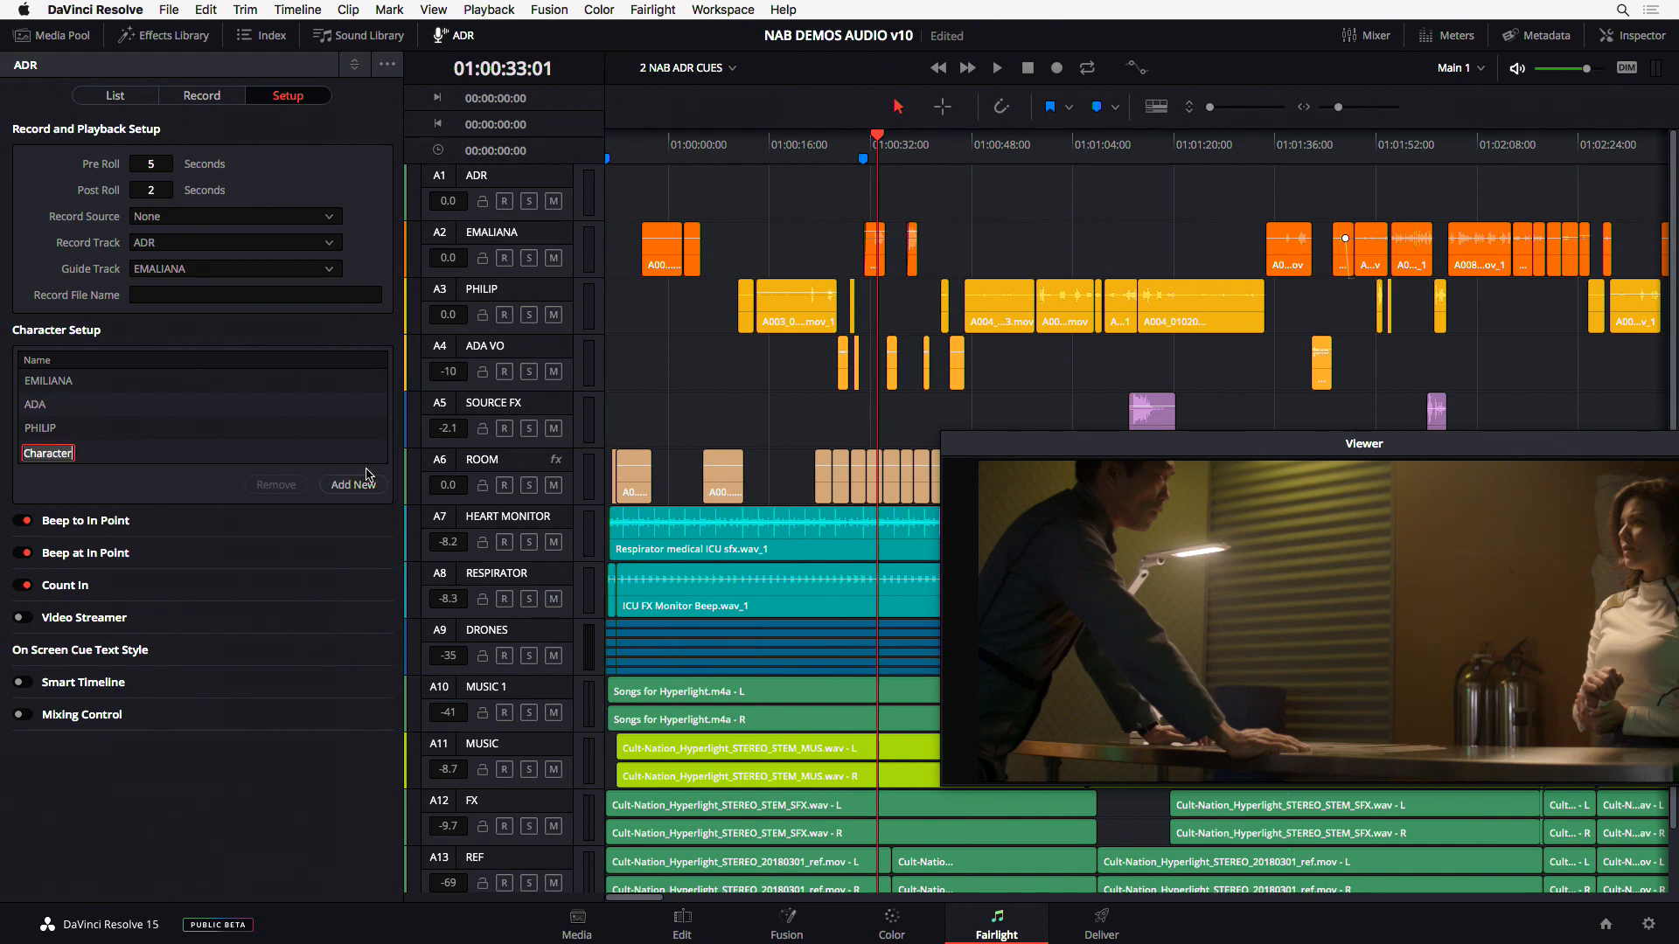
{"action": "left_click", "coordinate": [326, 592]}
{"action": "left_click", "coordinate": [29, 522]}
{"action": "left_click", "coordinate": [21, 586]}
{"action": "left_click", "coordinate": [23, 682]}
- Review the ADR cue list through its last cue and play the EMALIANA line from 01:00:31:02
{"action": "left_click", "coordinate": [122, 96]}
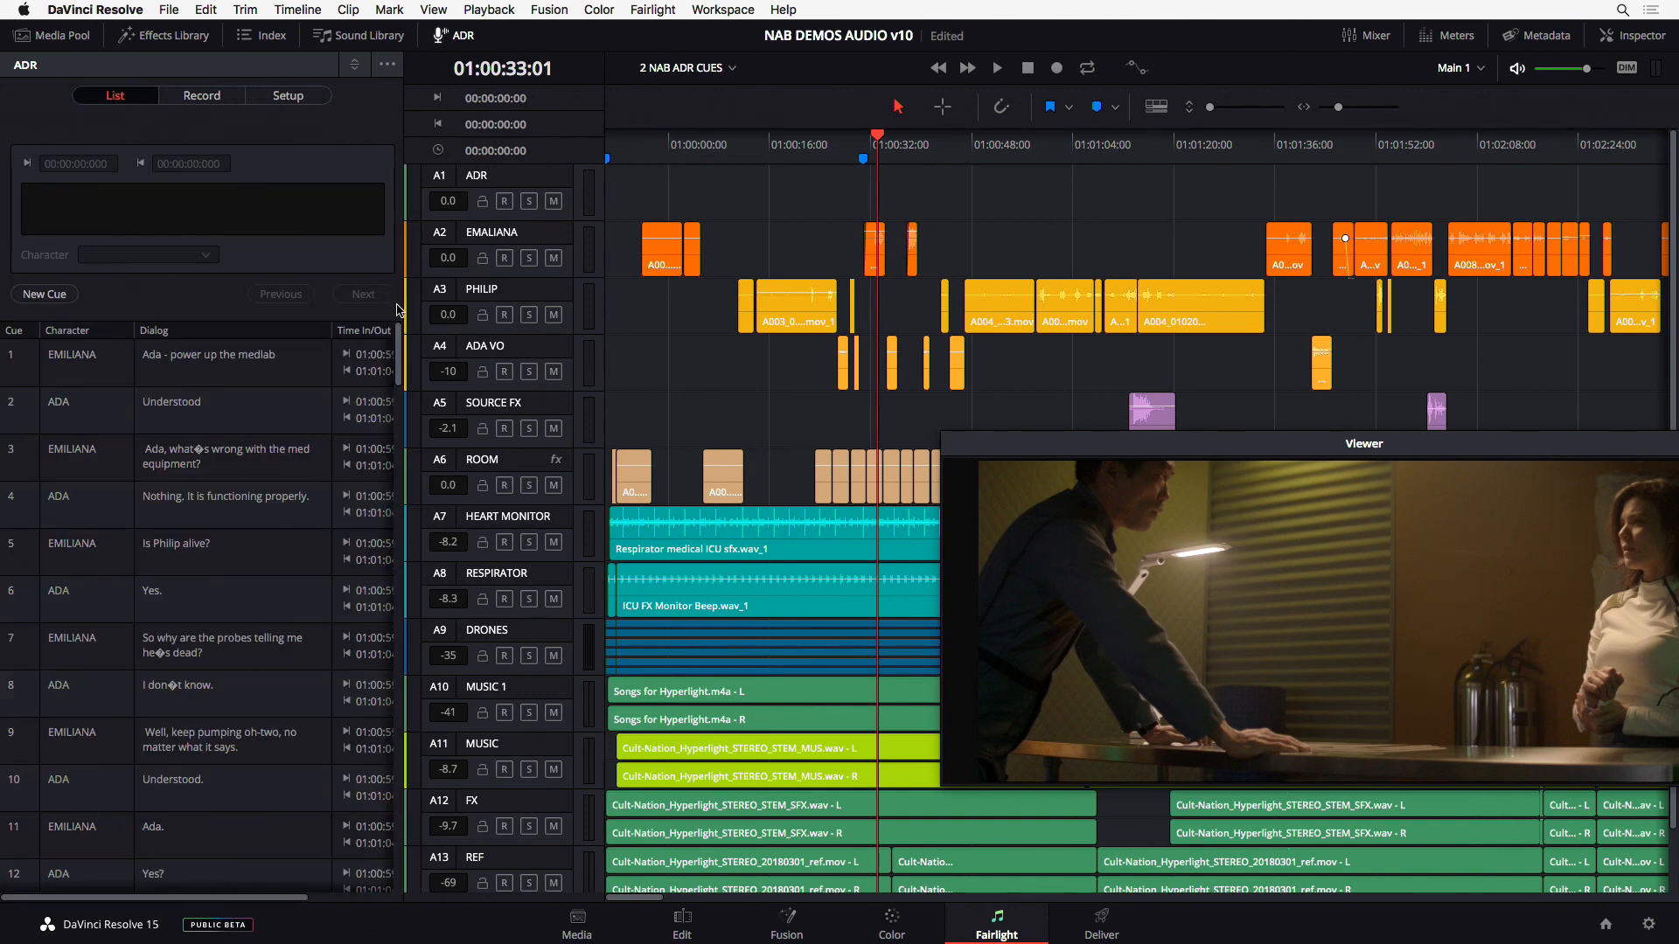
{"action": "left_click_drag", "start_coordinate": [398, 344], "coordinate": [418, 941]}
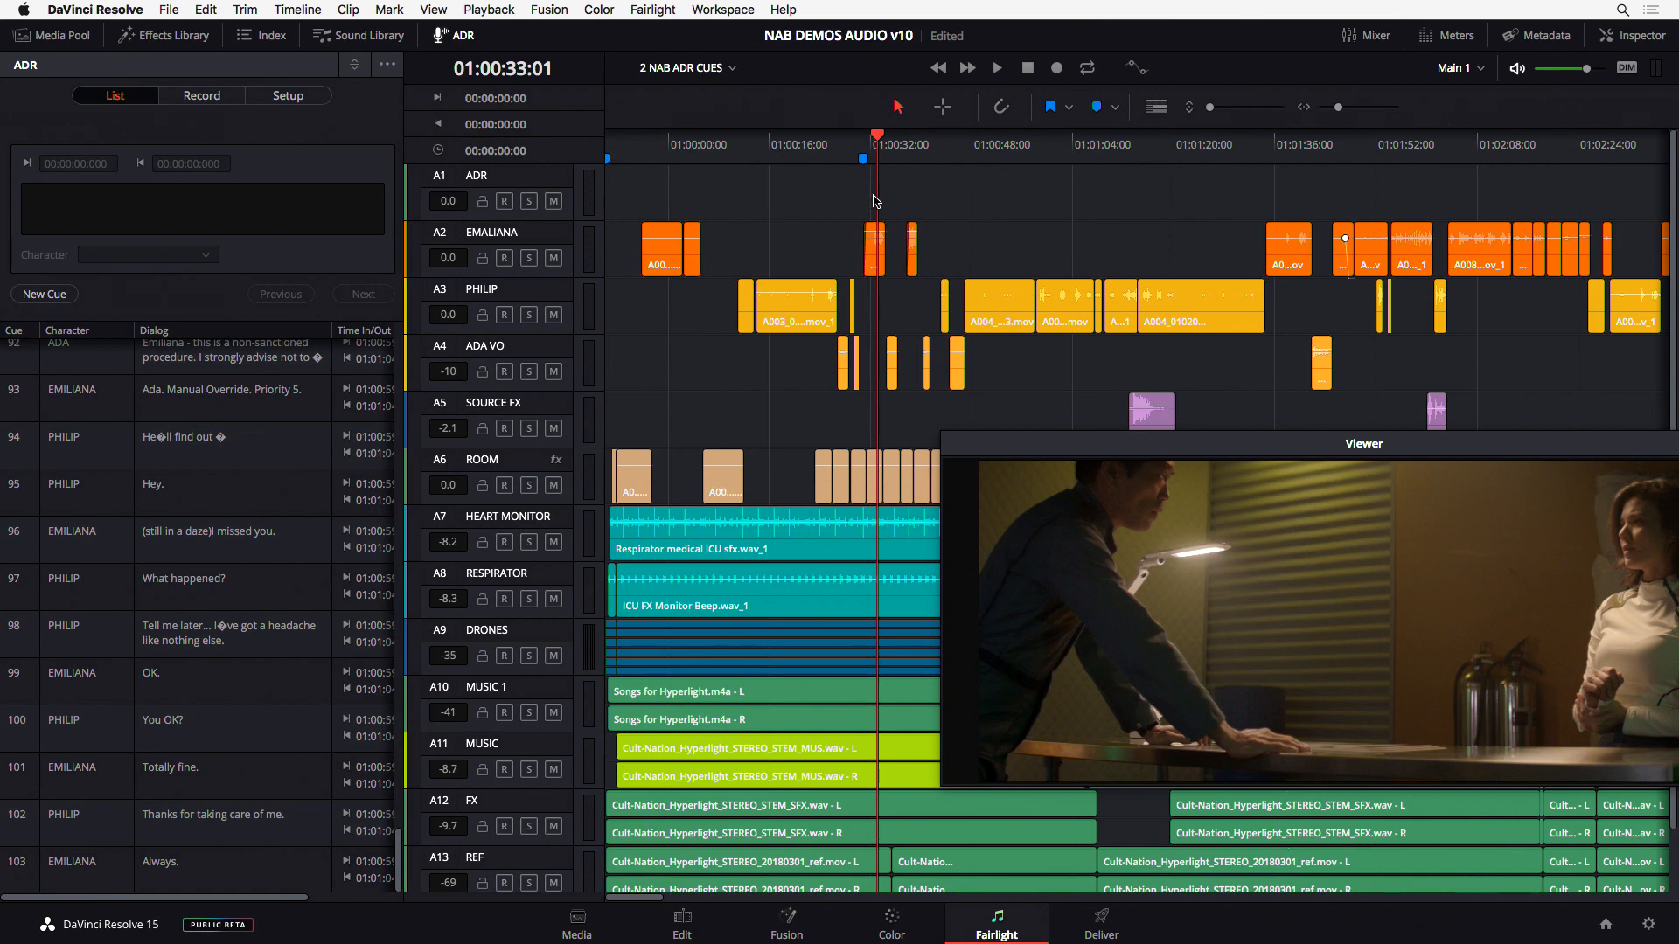
{"action": "left_click_drag", "start_coordinate": [869, 142], "coordinate": [866, 144]}
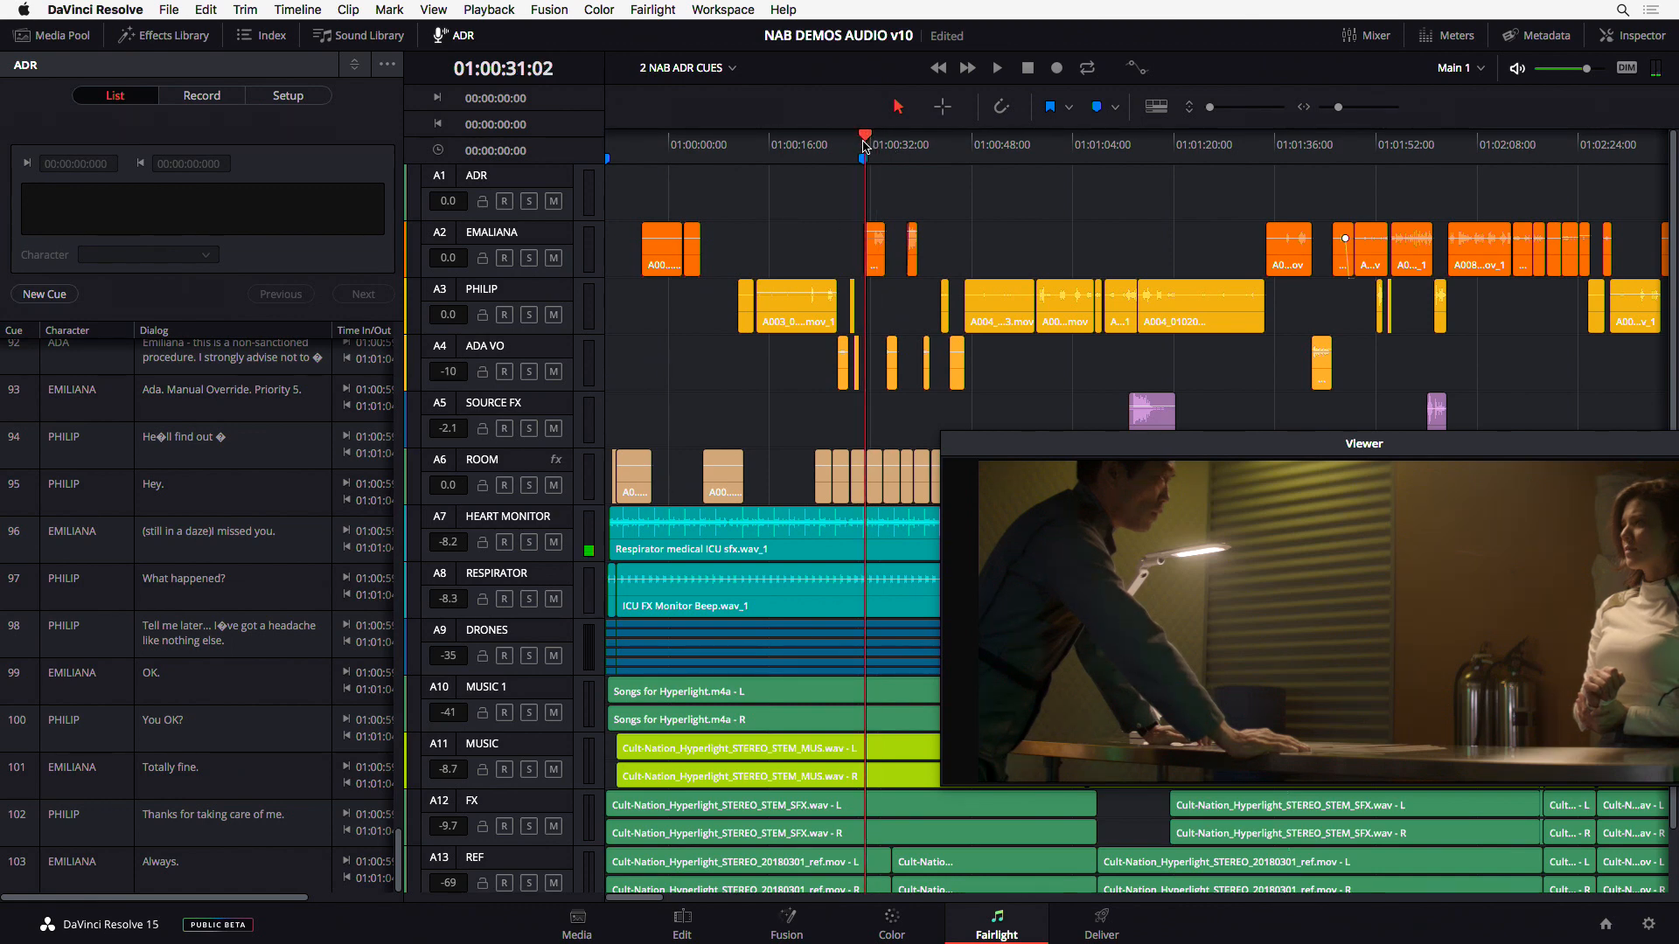
{"action": "key", "text": "super+equal"}
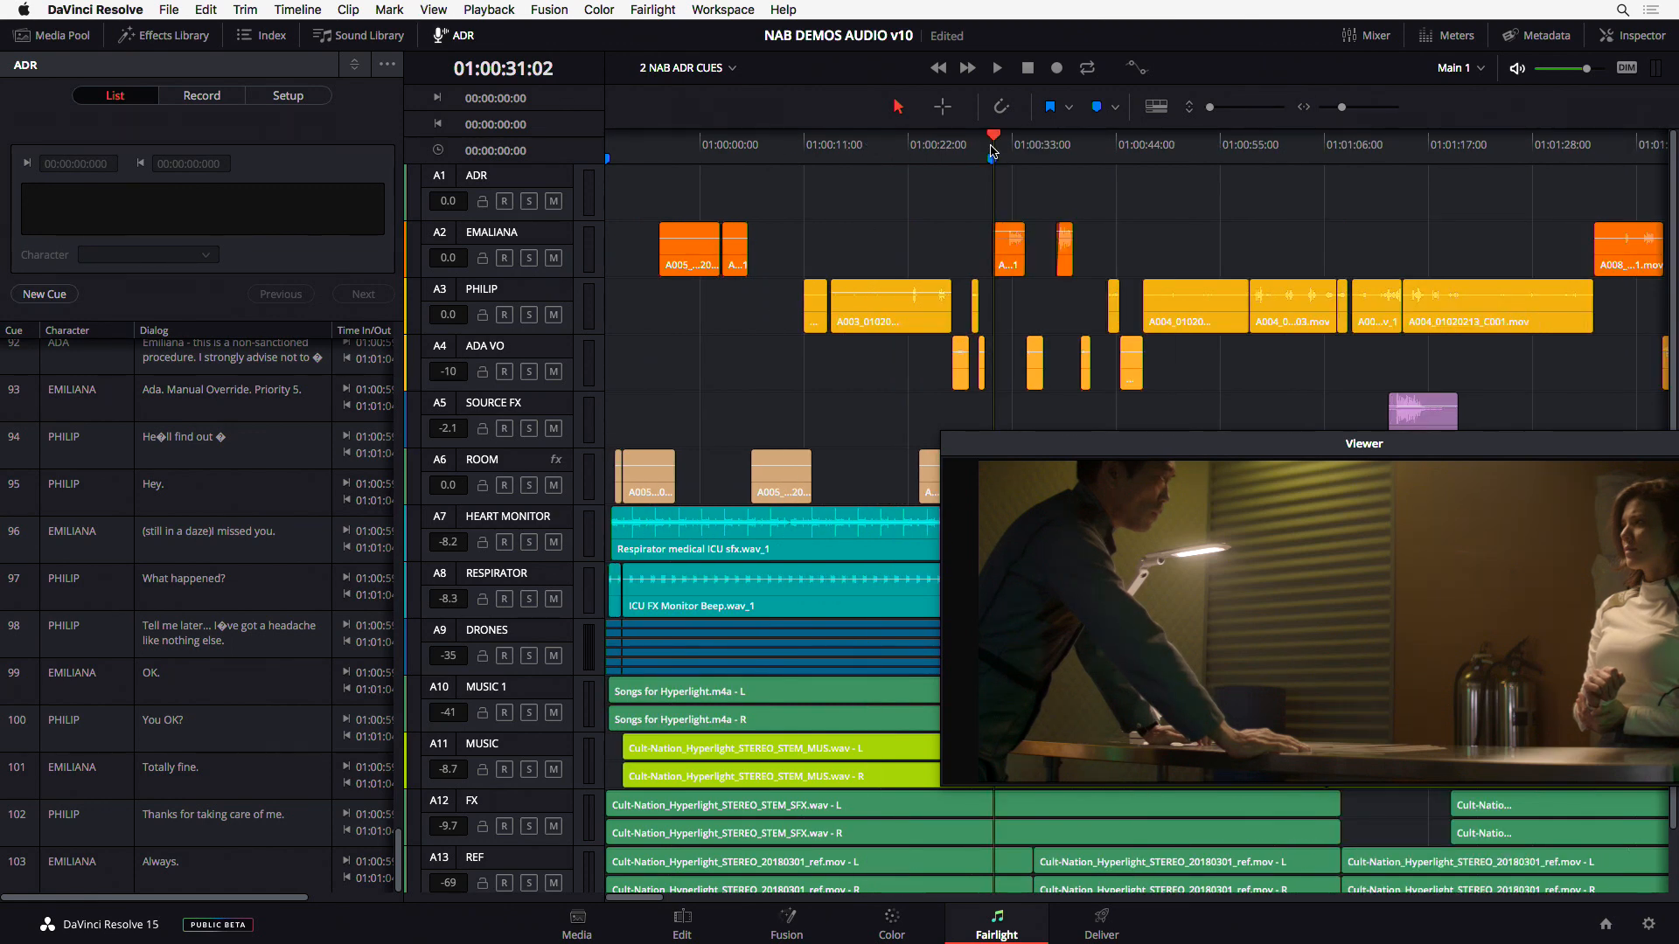
{"action": "key", "text": "space"}
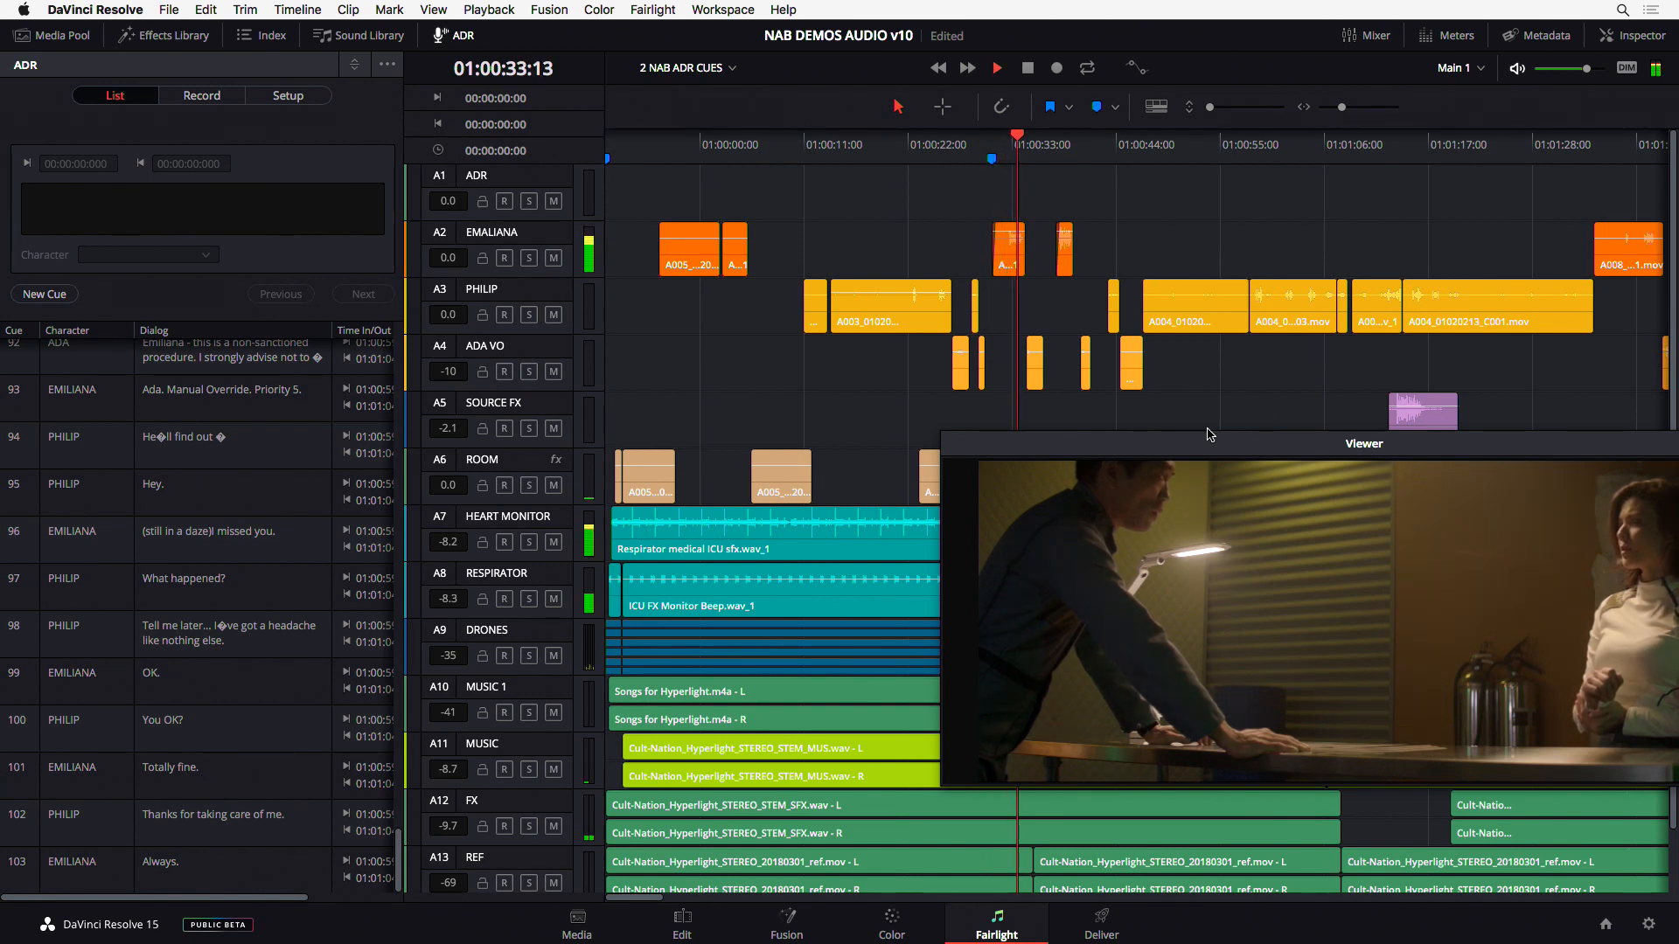
{"action": "left_click_drag", "start_coordinate": [1209, 443], "coordinate": [1091, 378]}
{"action": "key", "text": "space"}
- Mark the EMALIANA line from 01:00:31:21 to 01:00:34:06, create a new ADR cue from that range and clear the range selection
{"action": "left_click_drag", "start_coordinate": [1009, 147], "coordinate": [1026, 151]}
{"action": "key", "text": "i"}
{"action": "key", "text": "o"}
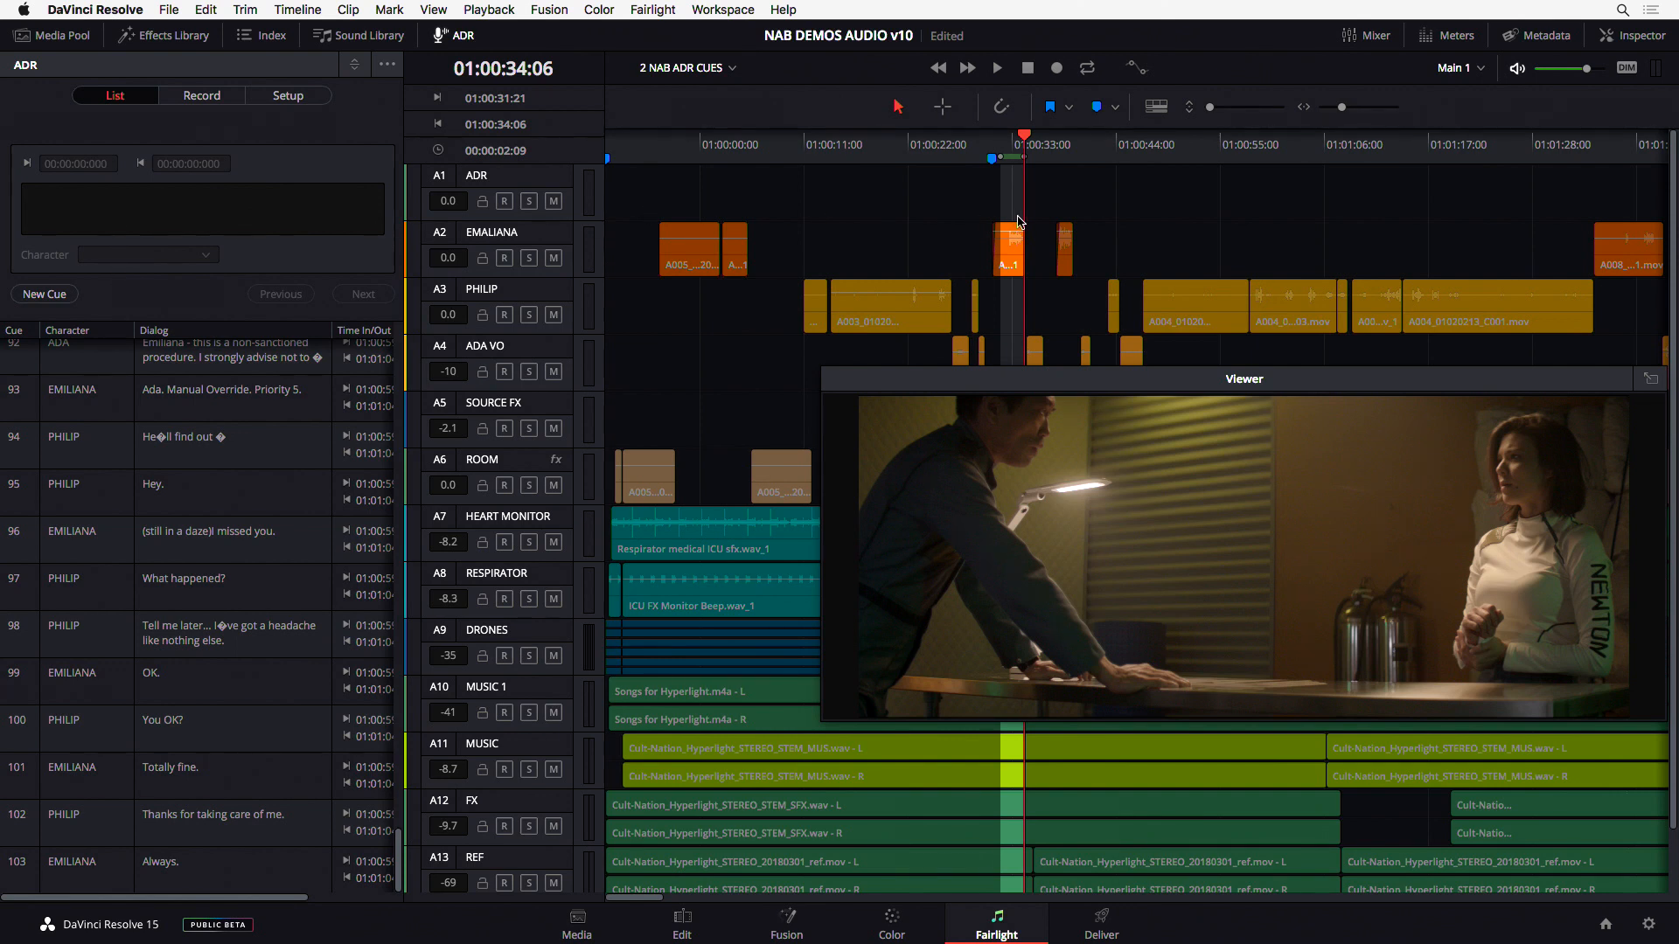
{"action": "left_click", "coordinate": [52, 298]}
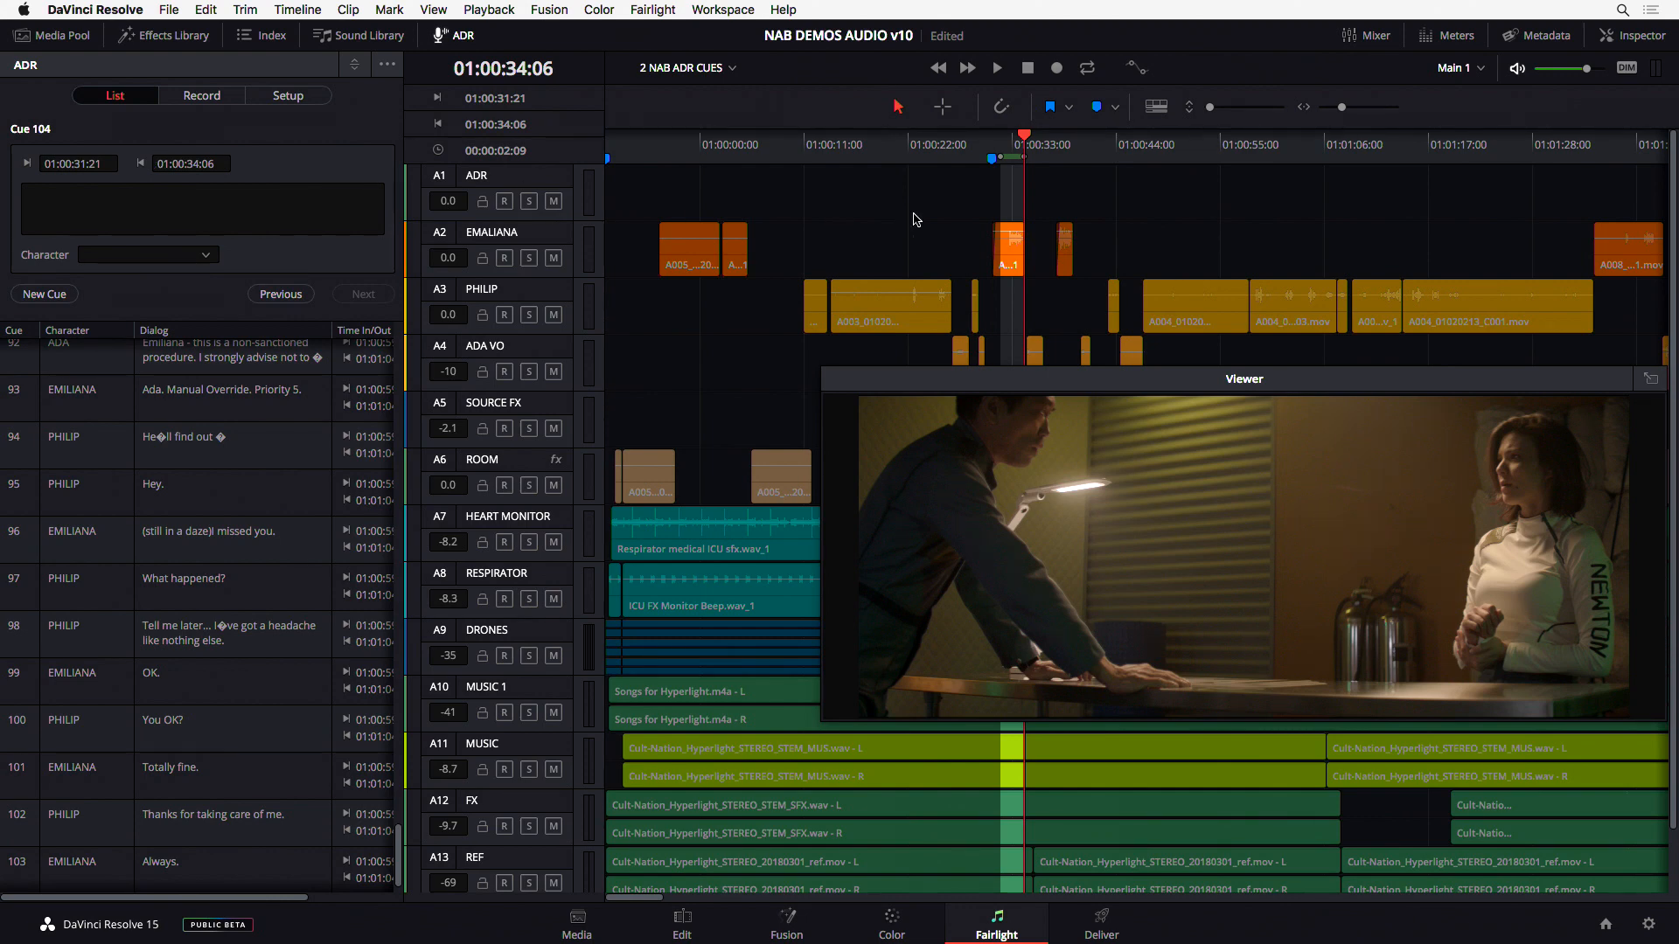
{"action": "left_click", "coordinate": [985, 204]}
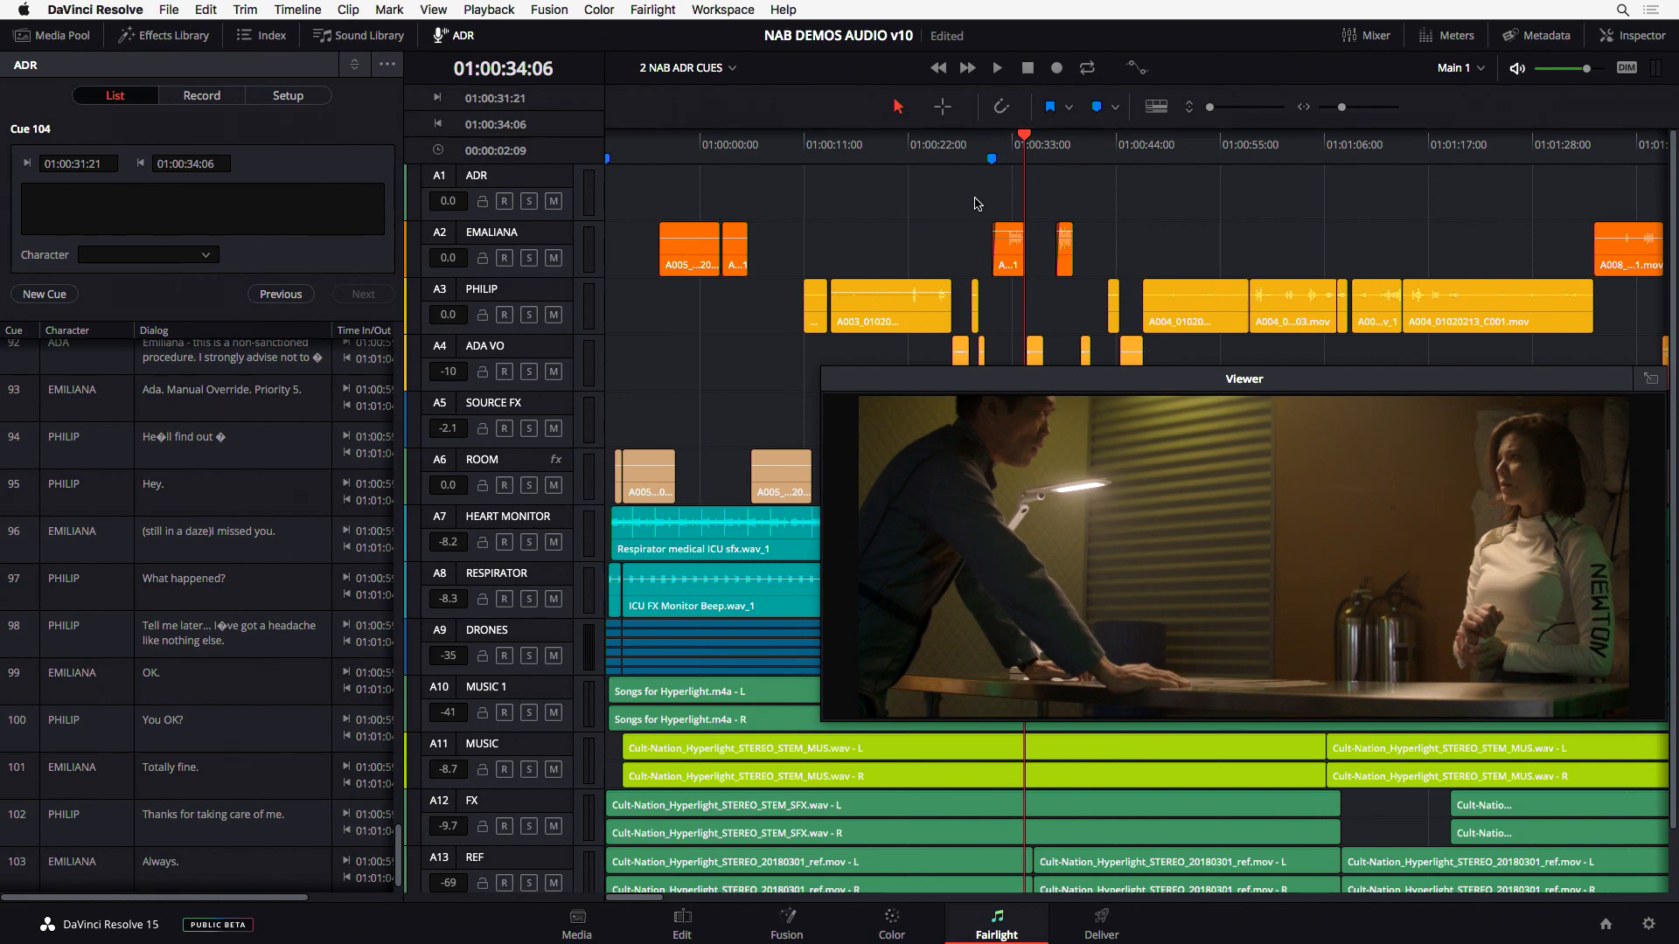
- Enter "Ada Identify the person I'm speaking with" as the new cue's dialog and assign it to the character EMILIANA
{"action": "left_click", "coordinate": [157, 206]}
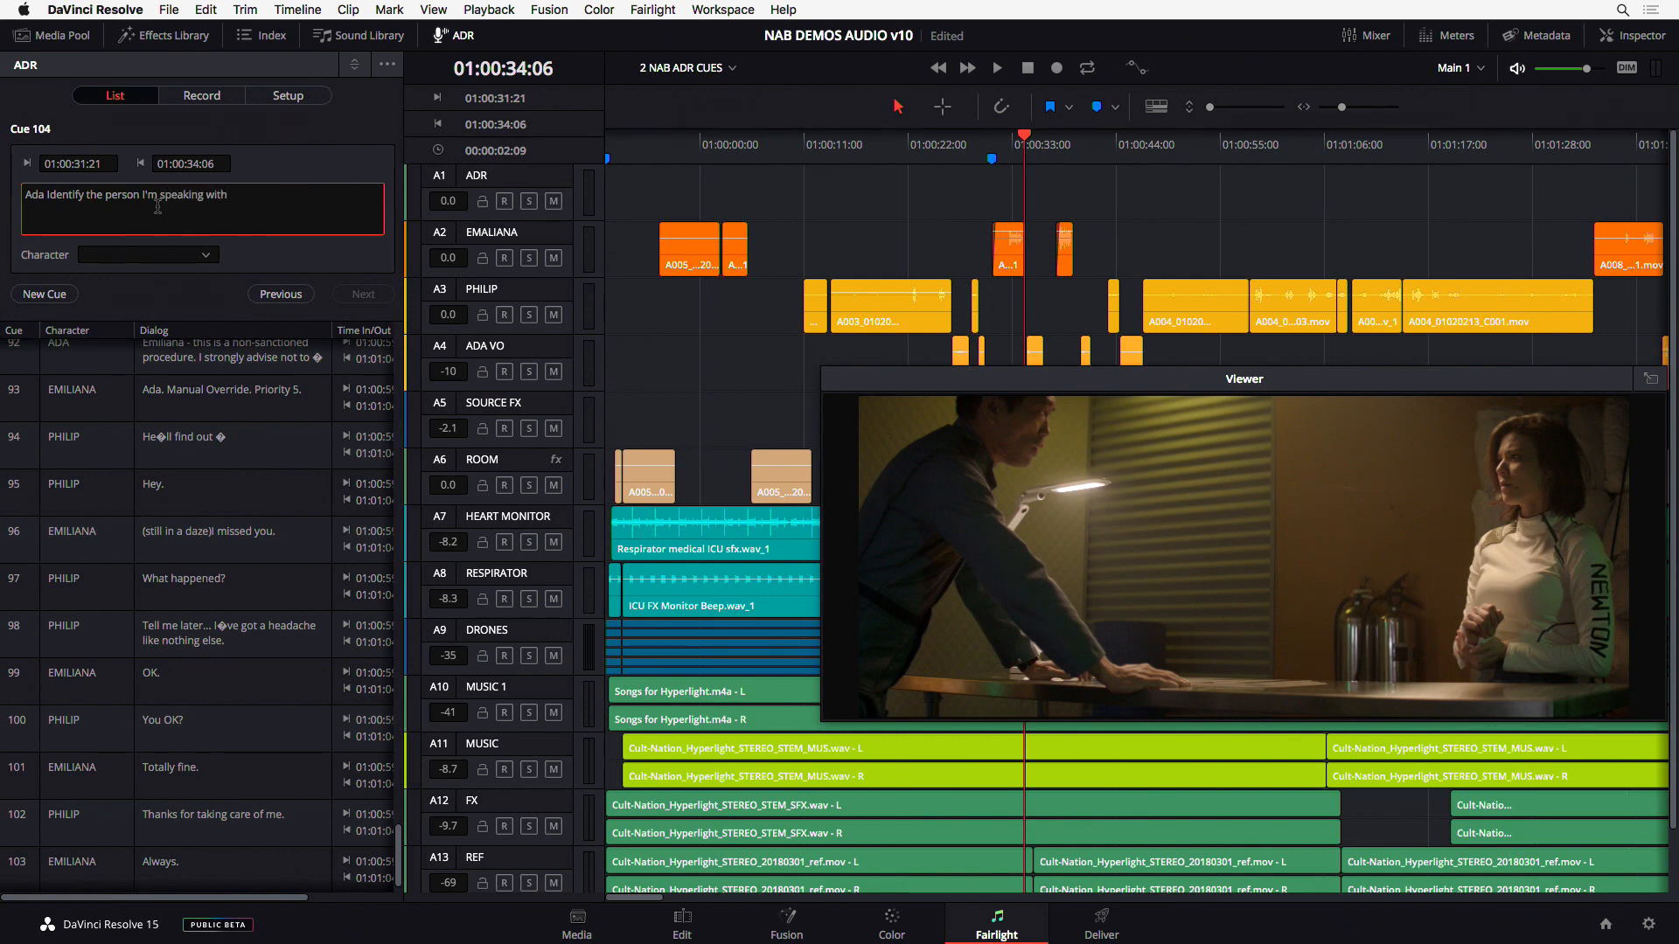
{"action": "left_click", "coordinate": [204, 255]}
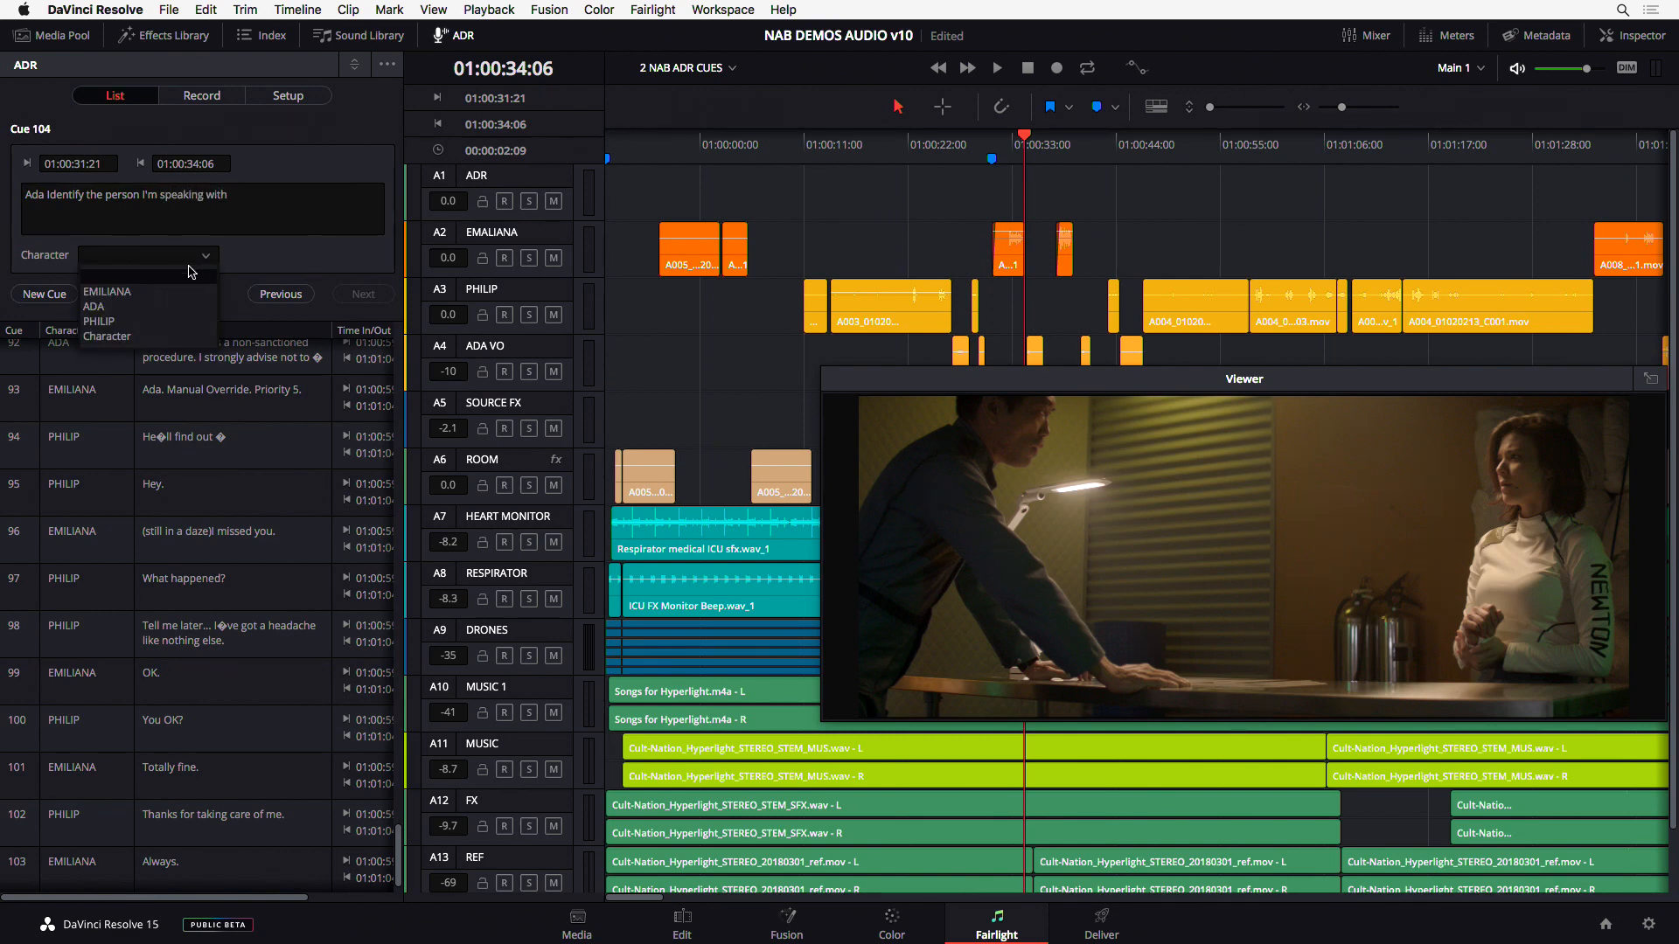
{"action": "left_click", "coordinate": [180, 287]}
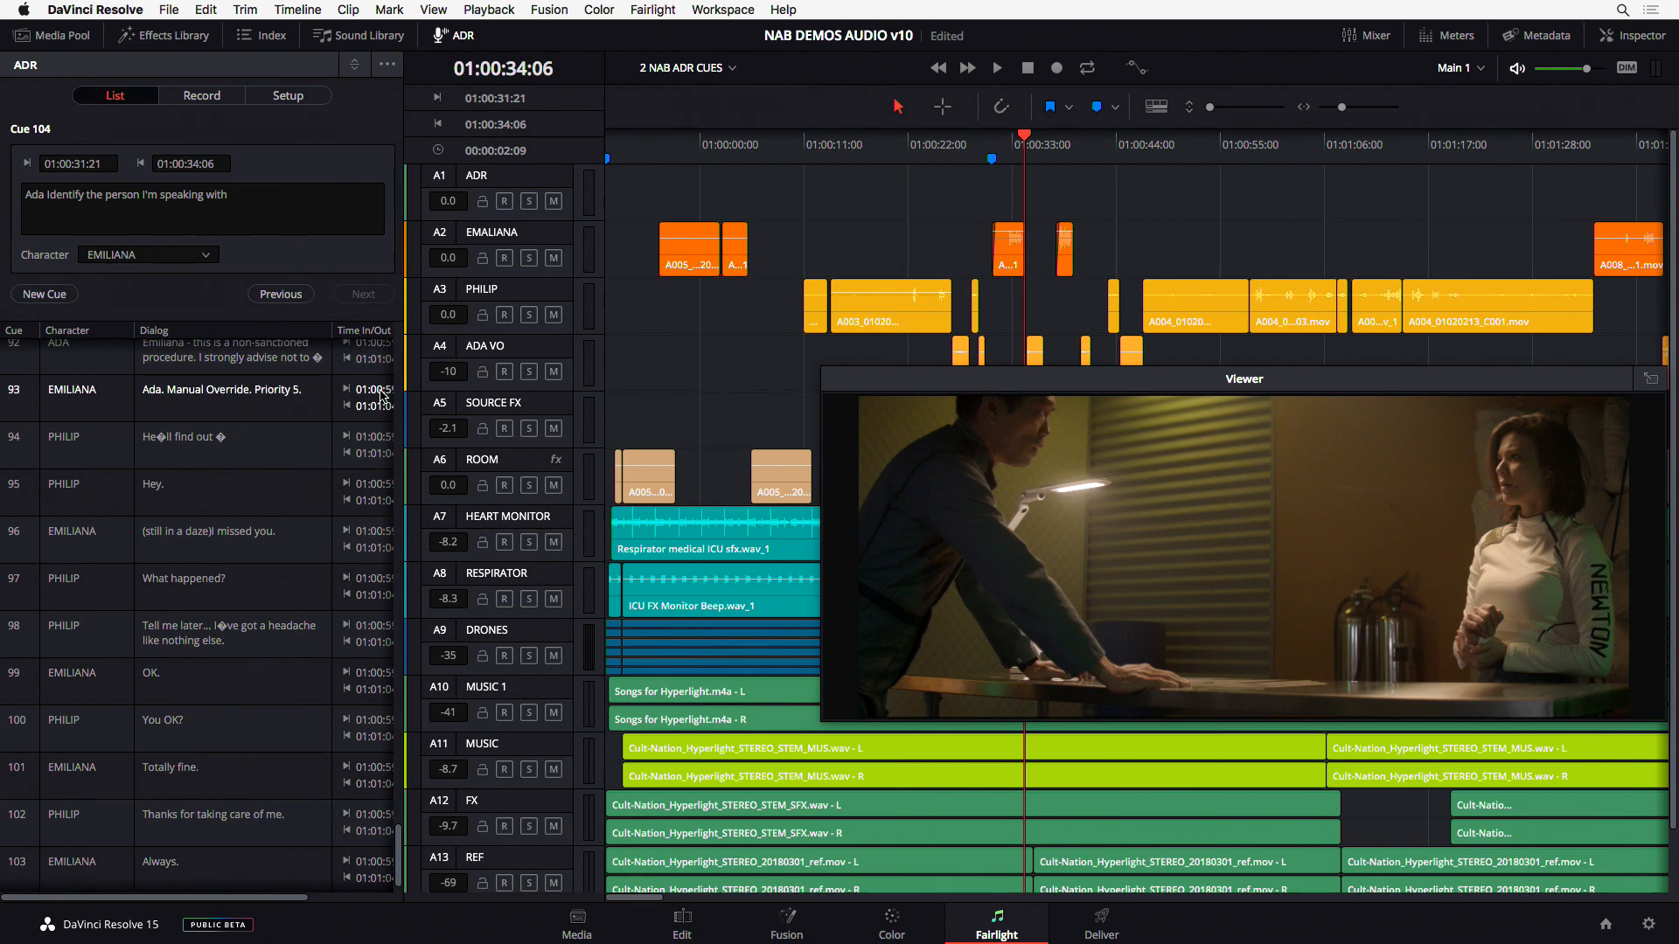
- Recall cues 99 and 101 from the ADR list, and return to cue 104 at the end
{"action": "scroll", "coordinate": [297, 835], "scroll_direction": "down", "scroll_amount": 2}
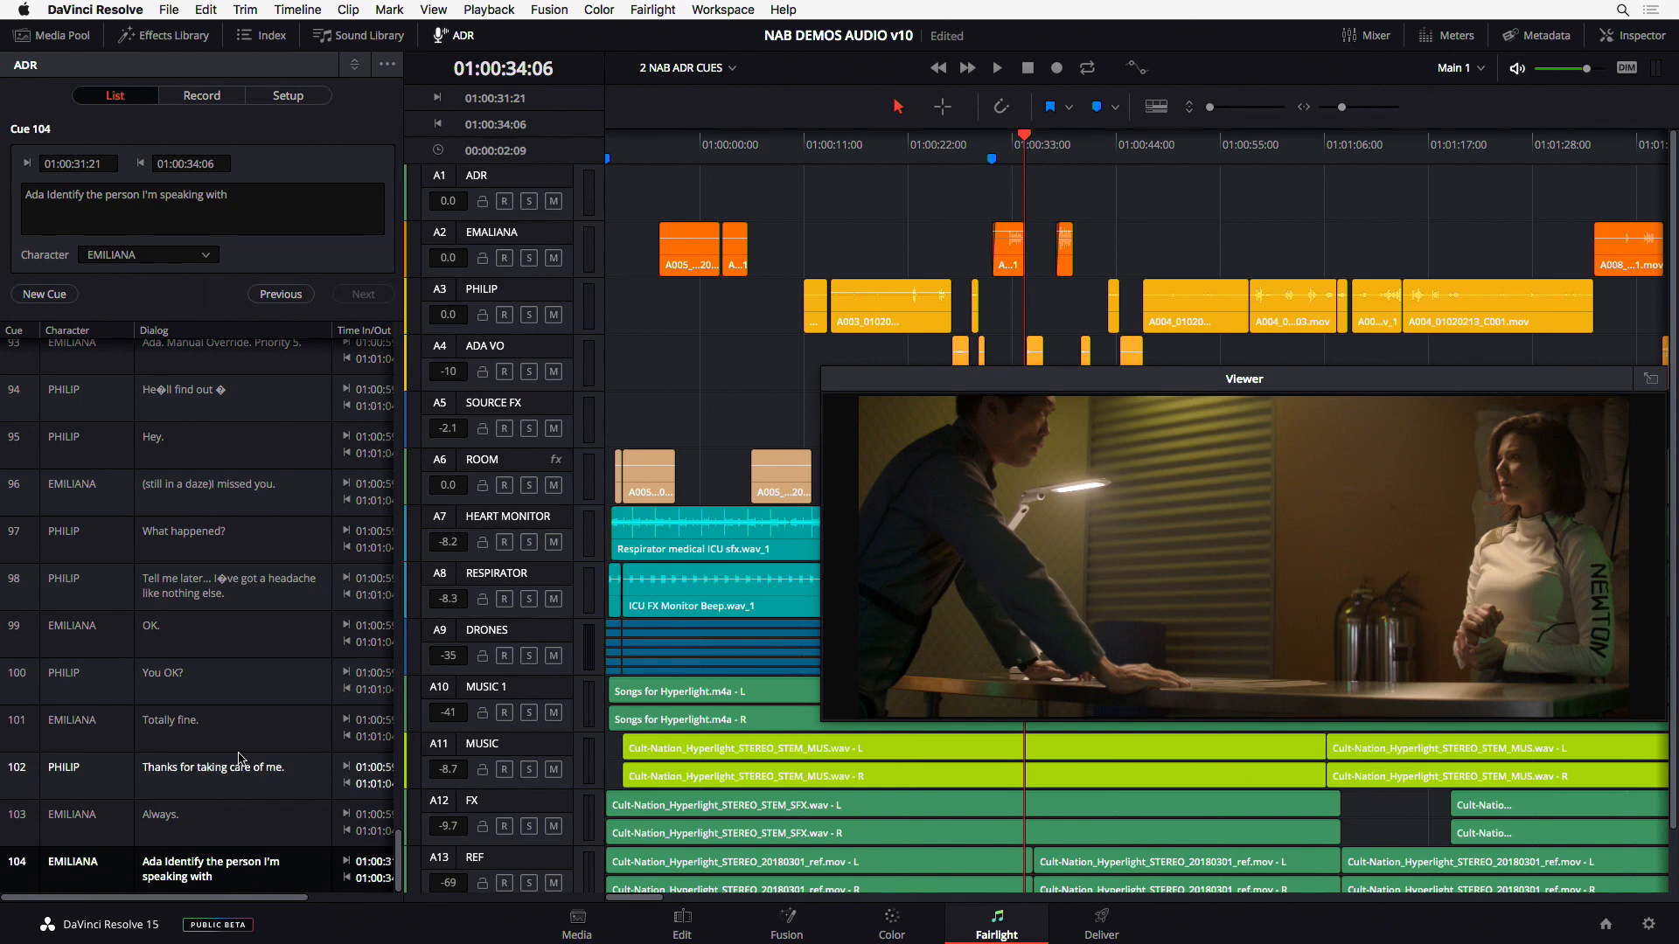
{"action": "left_click", "coordinate": [242, 625]}
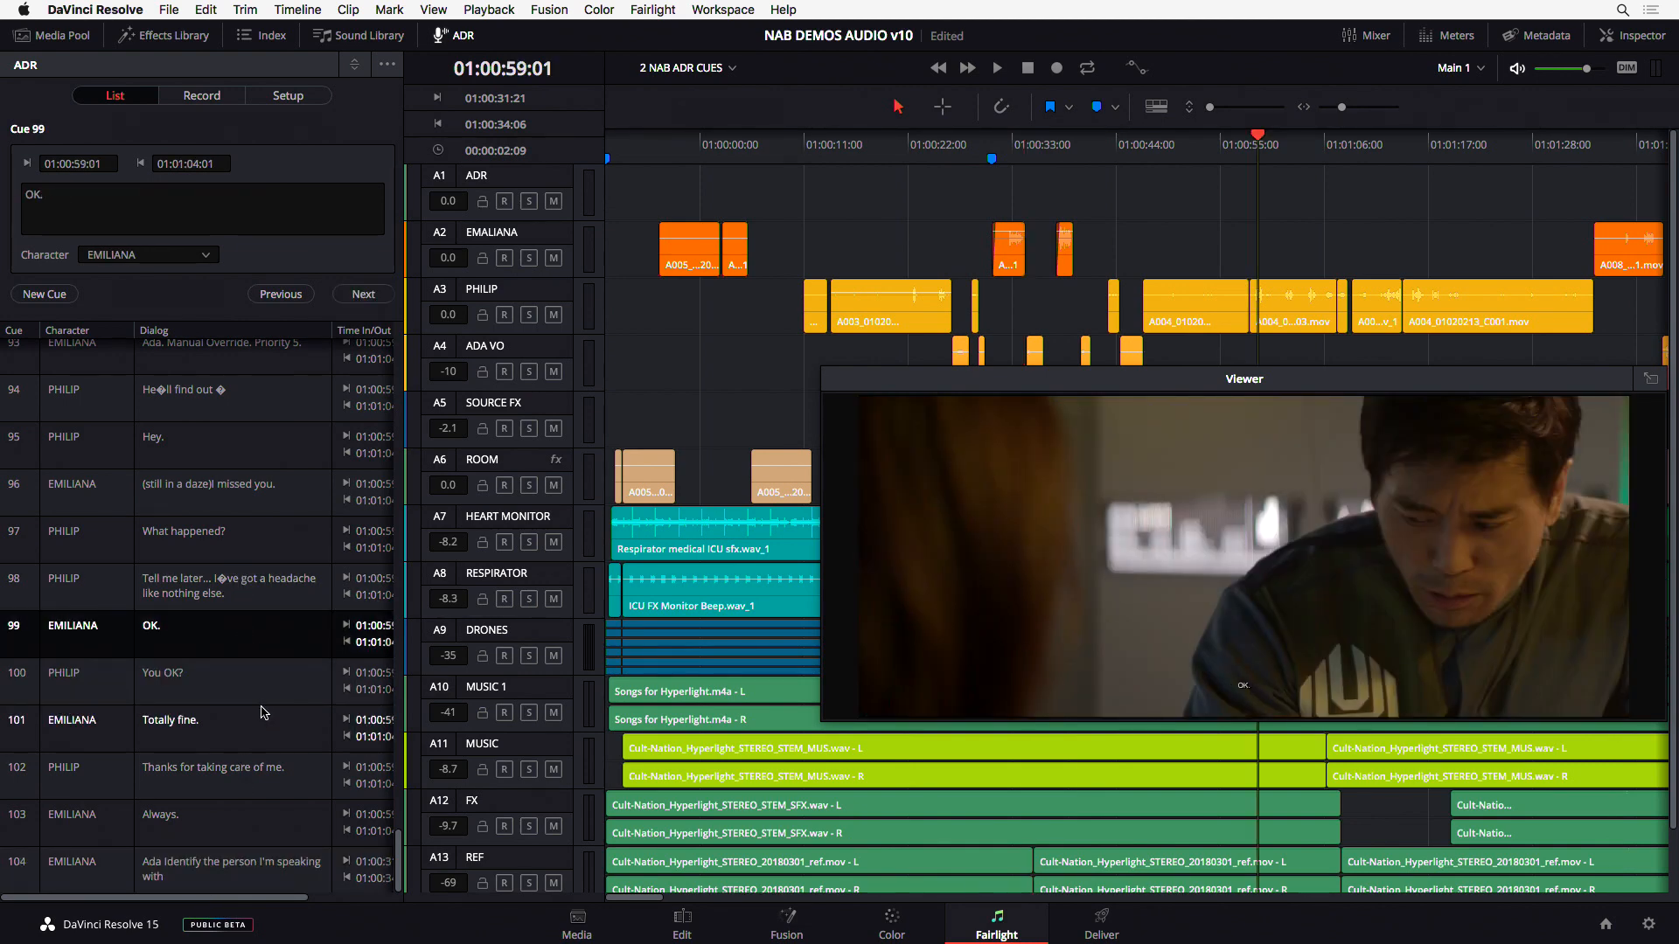
{"action": "left_click", "coordinate": [254, 737]}
{"action": "left_click", "coordinate": [273, 875]}
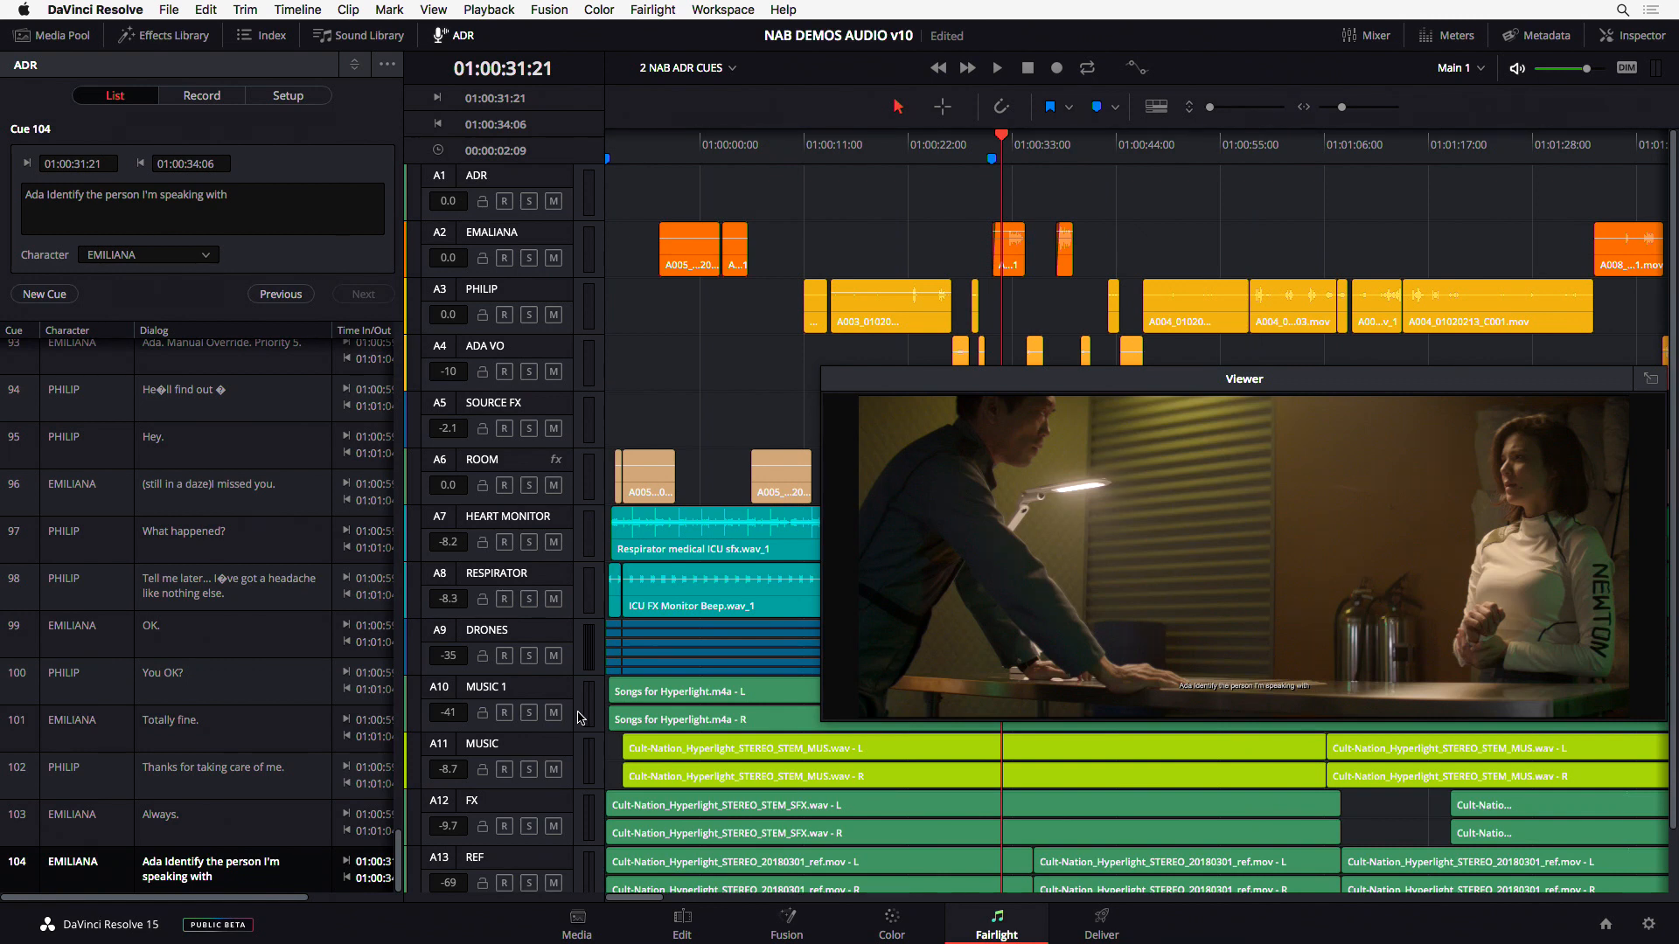
- Reposition the floating viewer over the middle of the timeline and open the ADR recording view for cue 104
{"action": "left_click_drag", "start_coordinate": [1105, 382], "coordinate": [985, 332]}
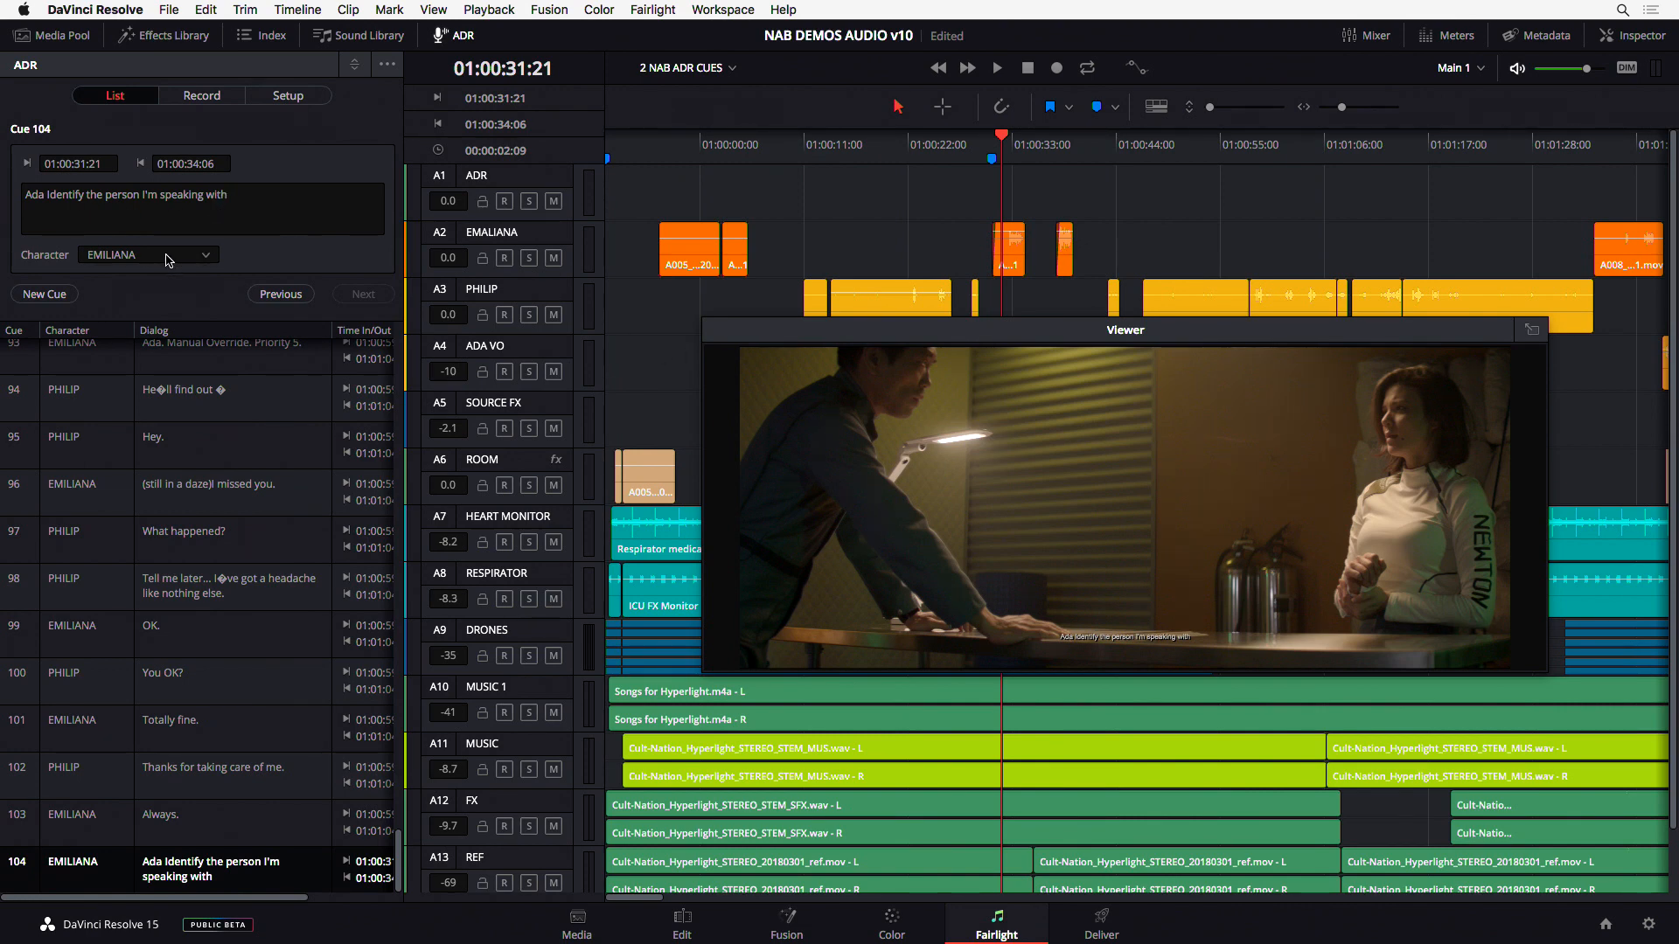
{"action": "left_click", "coordinate": [212, 97]}
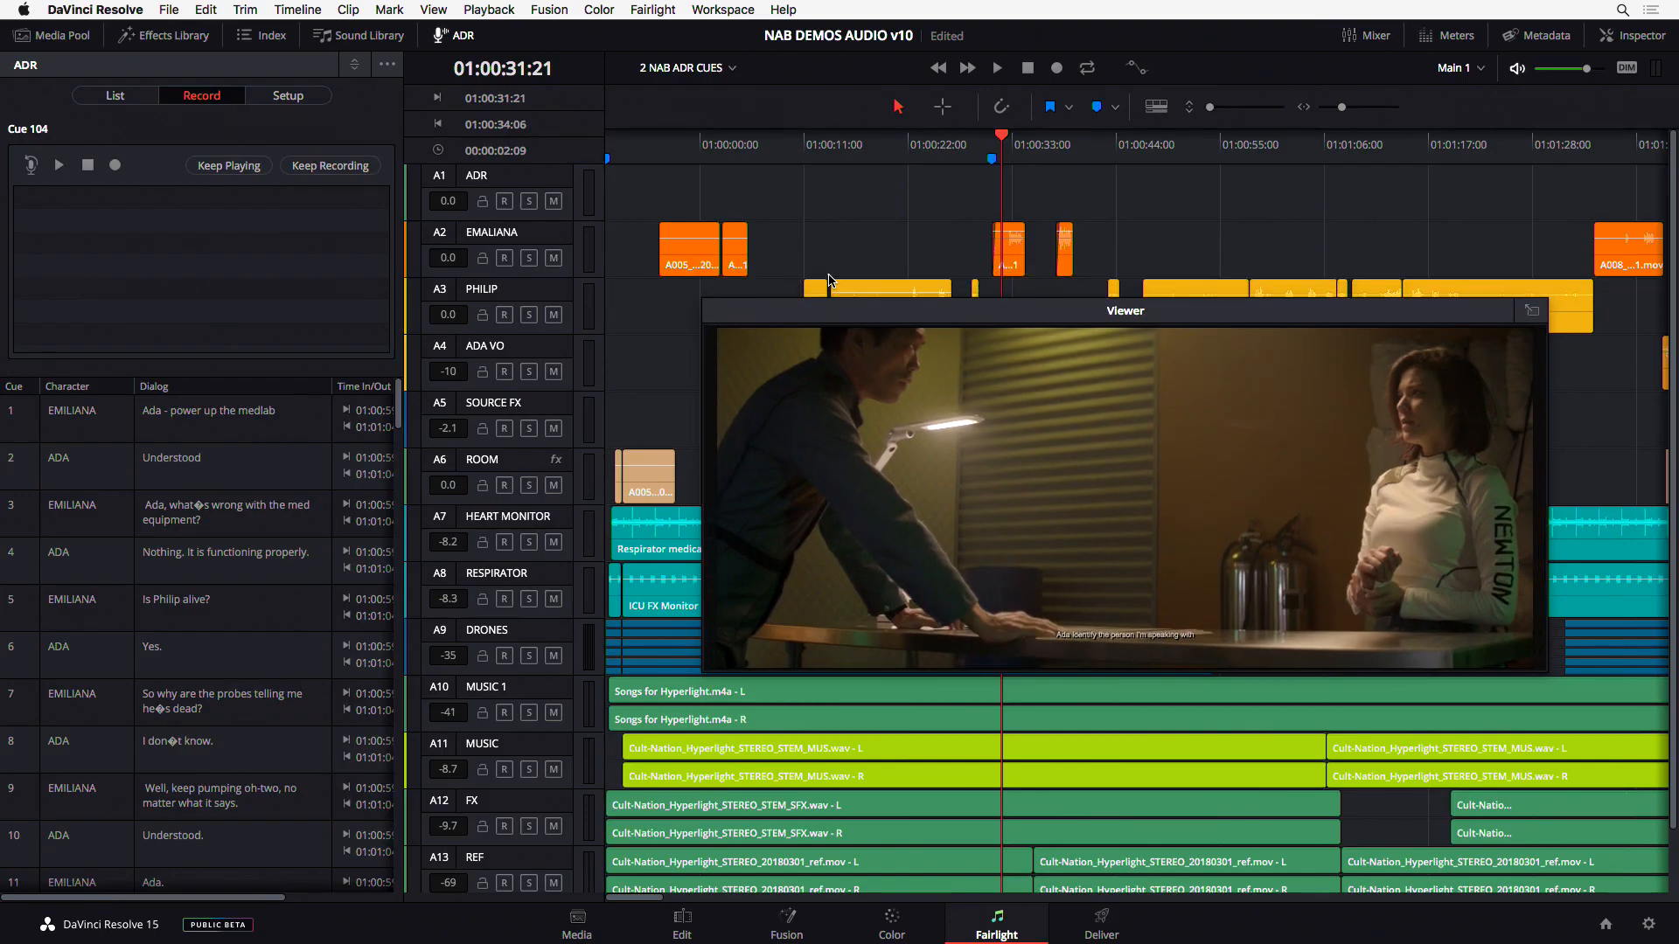
- Move the floating viewer closer to the track headers and rehearse ADR cue 104
{"action": "left_click_drag", "start_coordinate": [835, 310], "coordinate": [660, 309]}
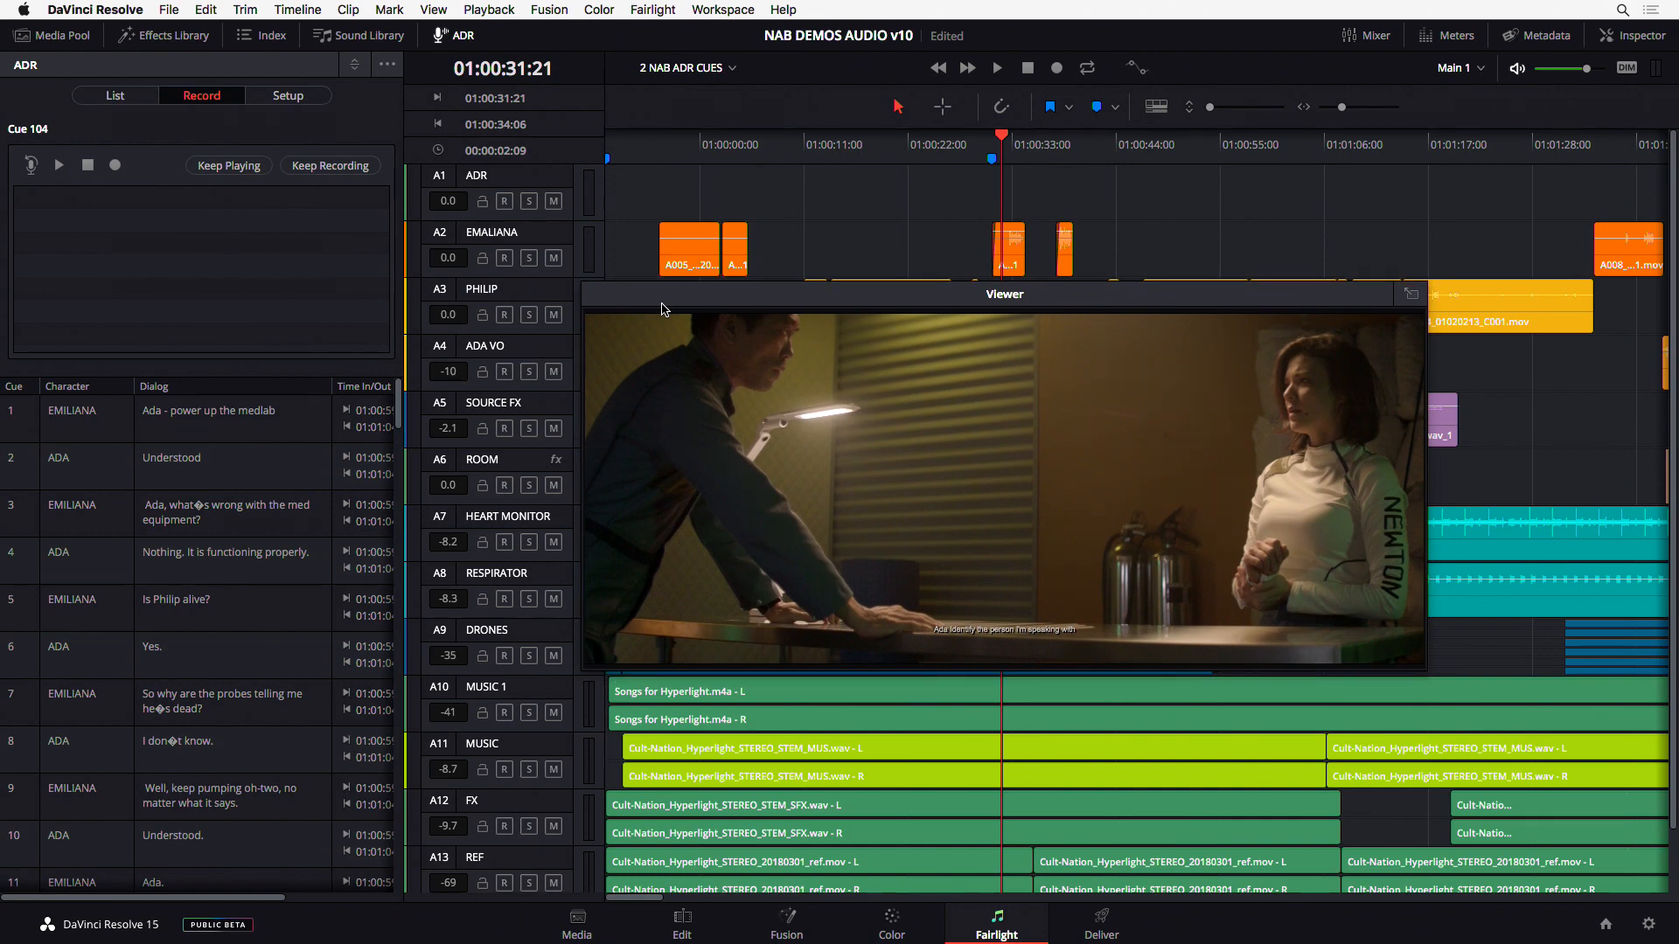
{"action": "left_click", "coordinate": [31, 165]}
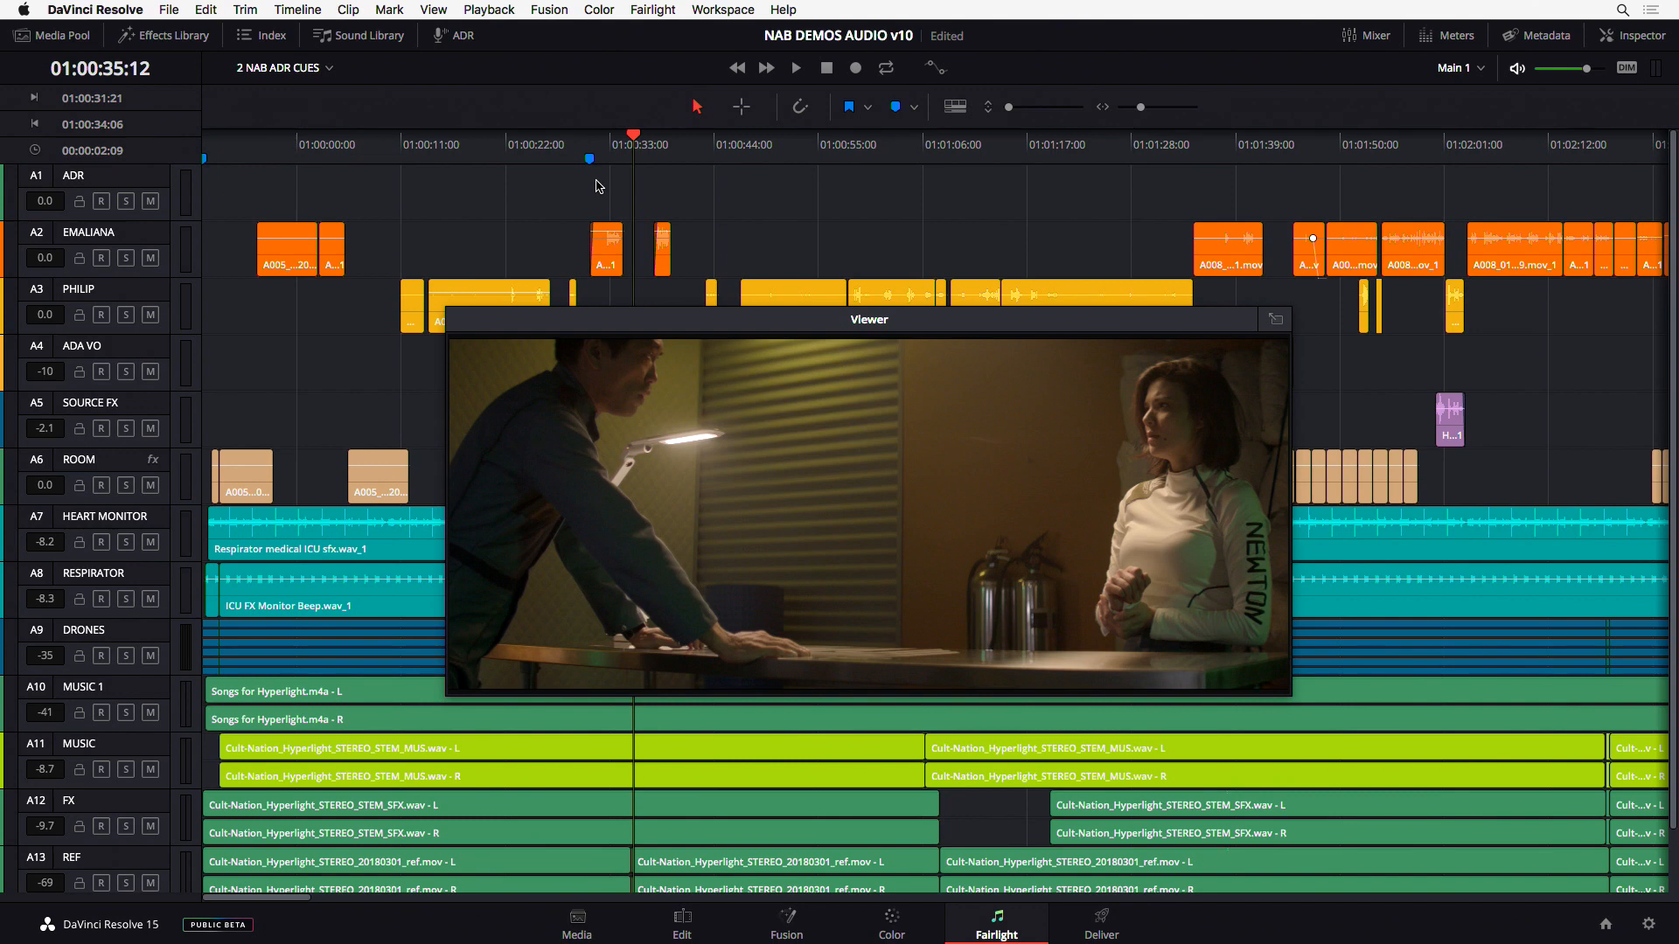
- Close the floating viewer and open the "3 FX SAMPLES" timeline
{"action": "left_click", "coordinate": [1278, 321]}
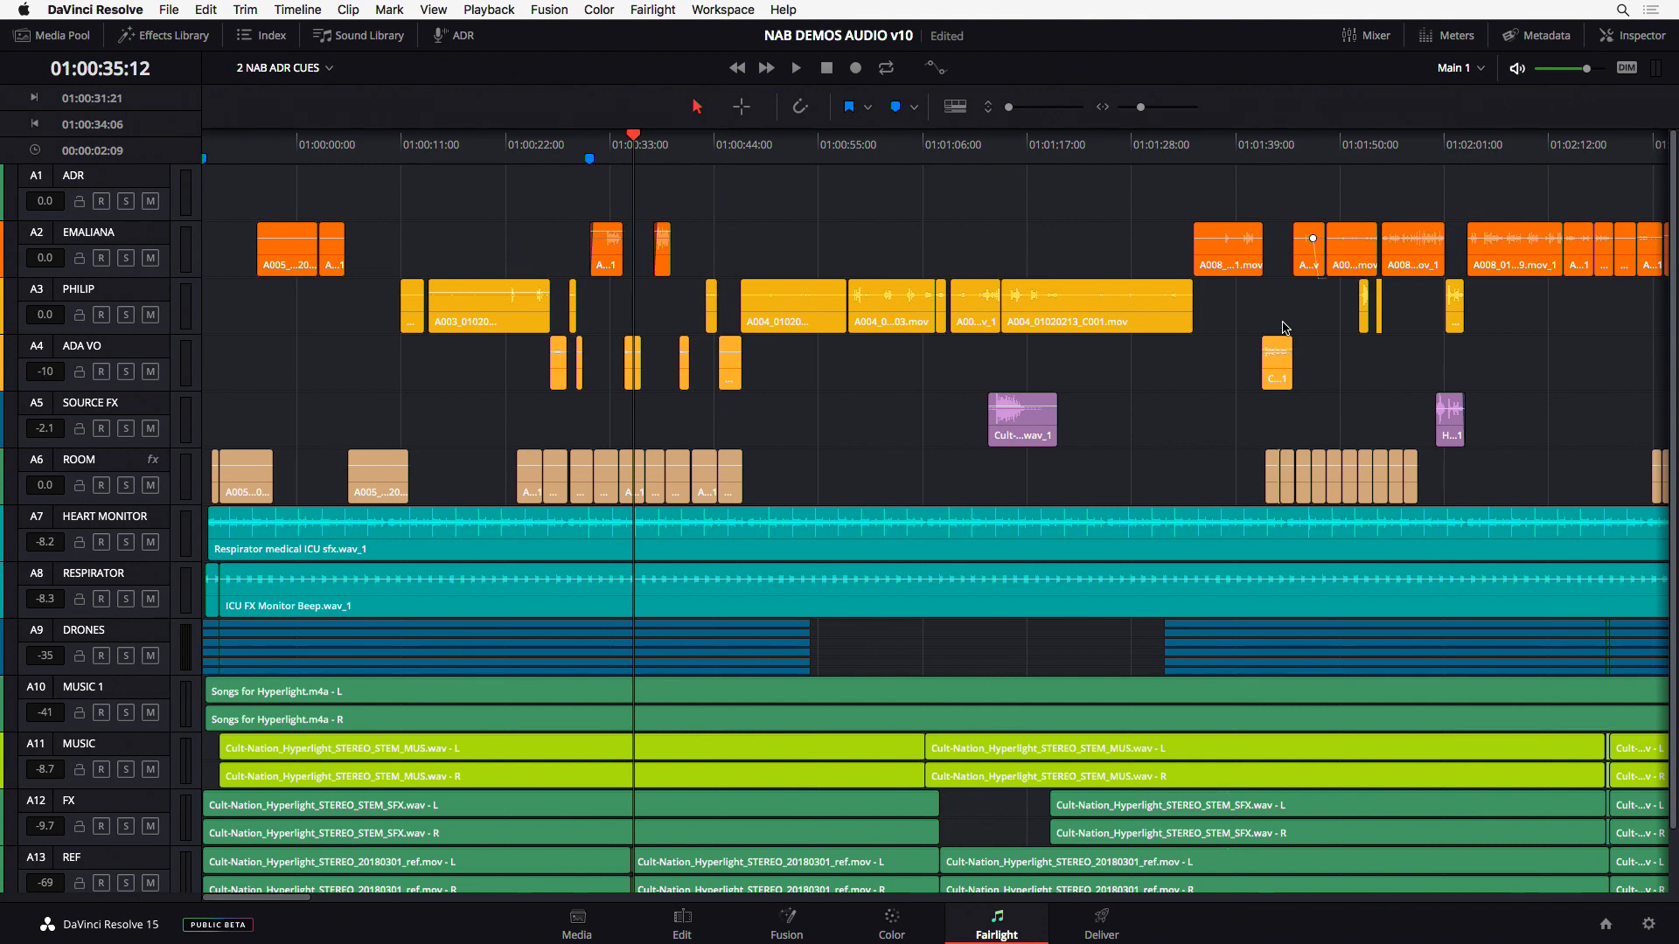
{"action": "left_click", "coordinate": [330, 69]}
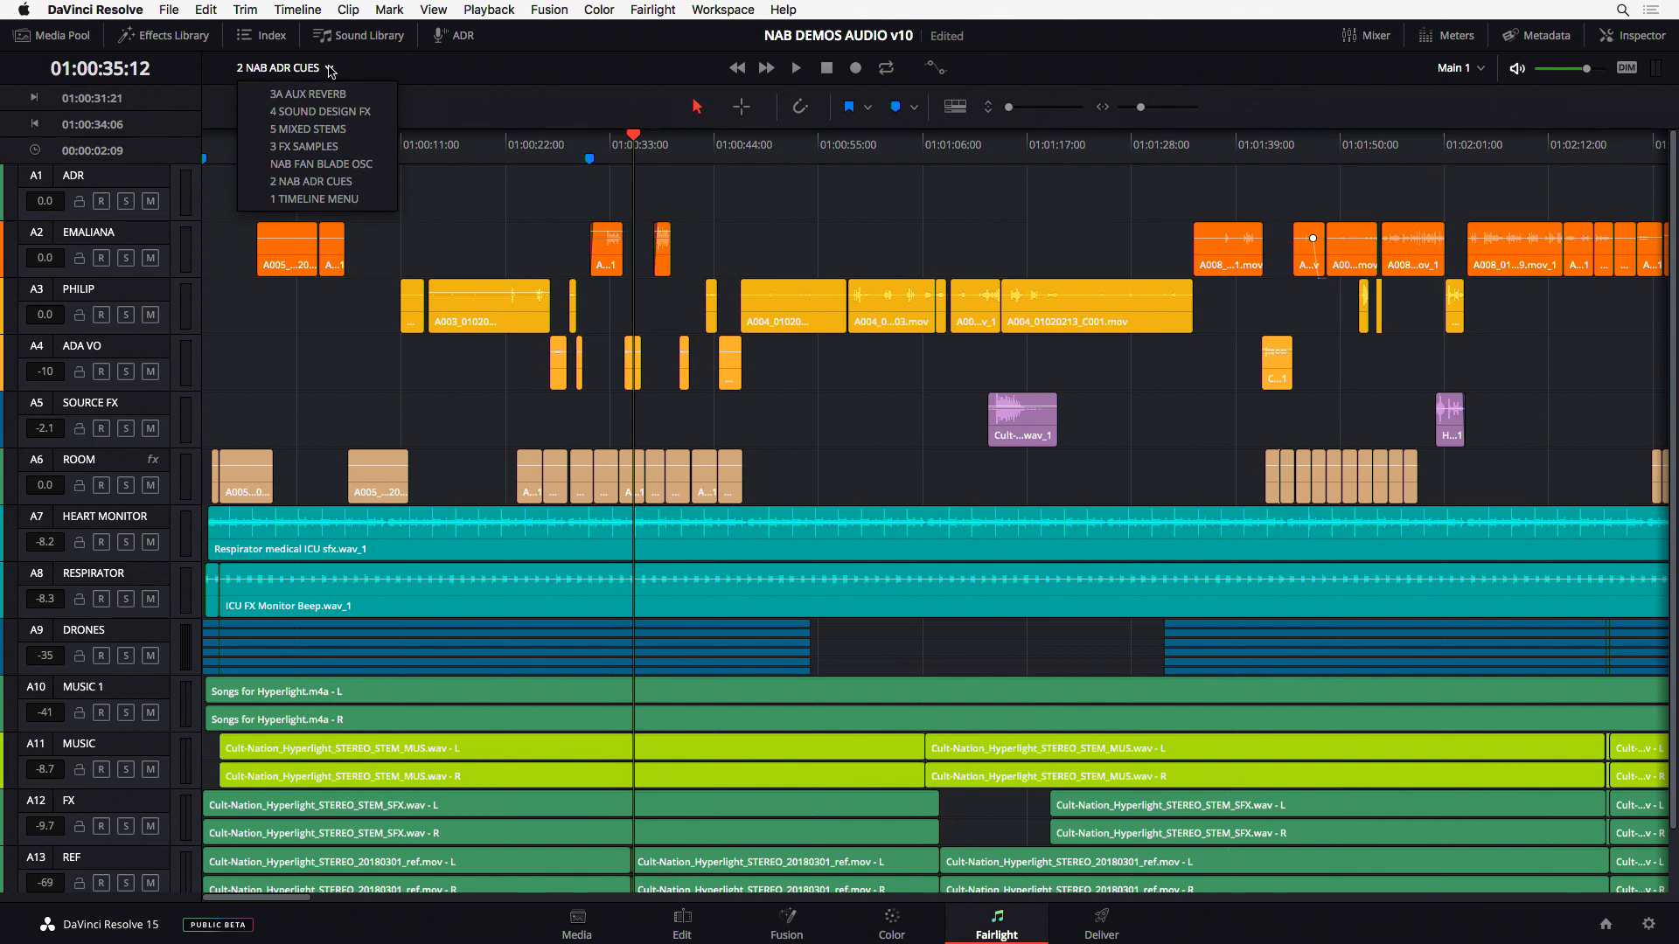
{"action": "left_click", "coordinate": [325, 147]}
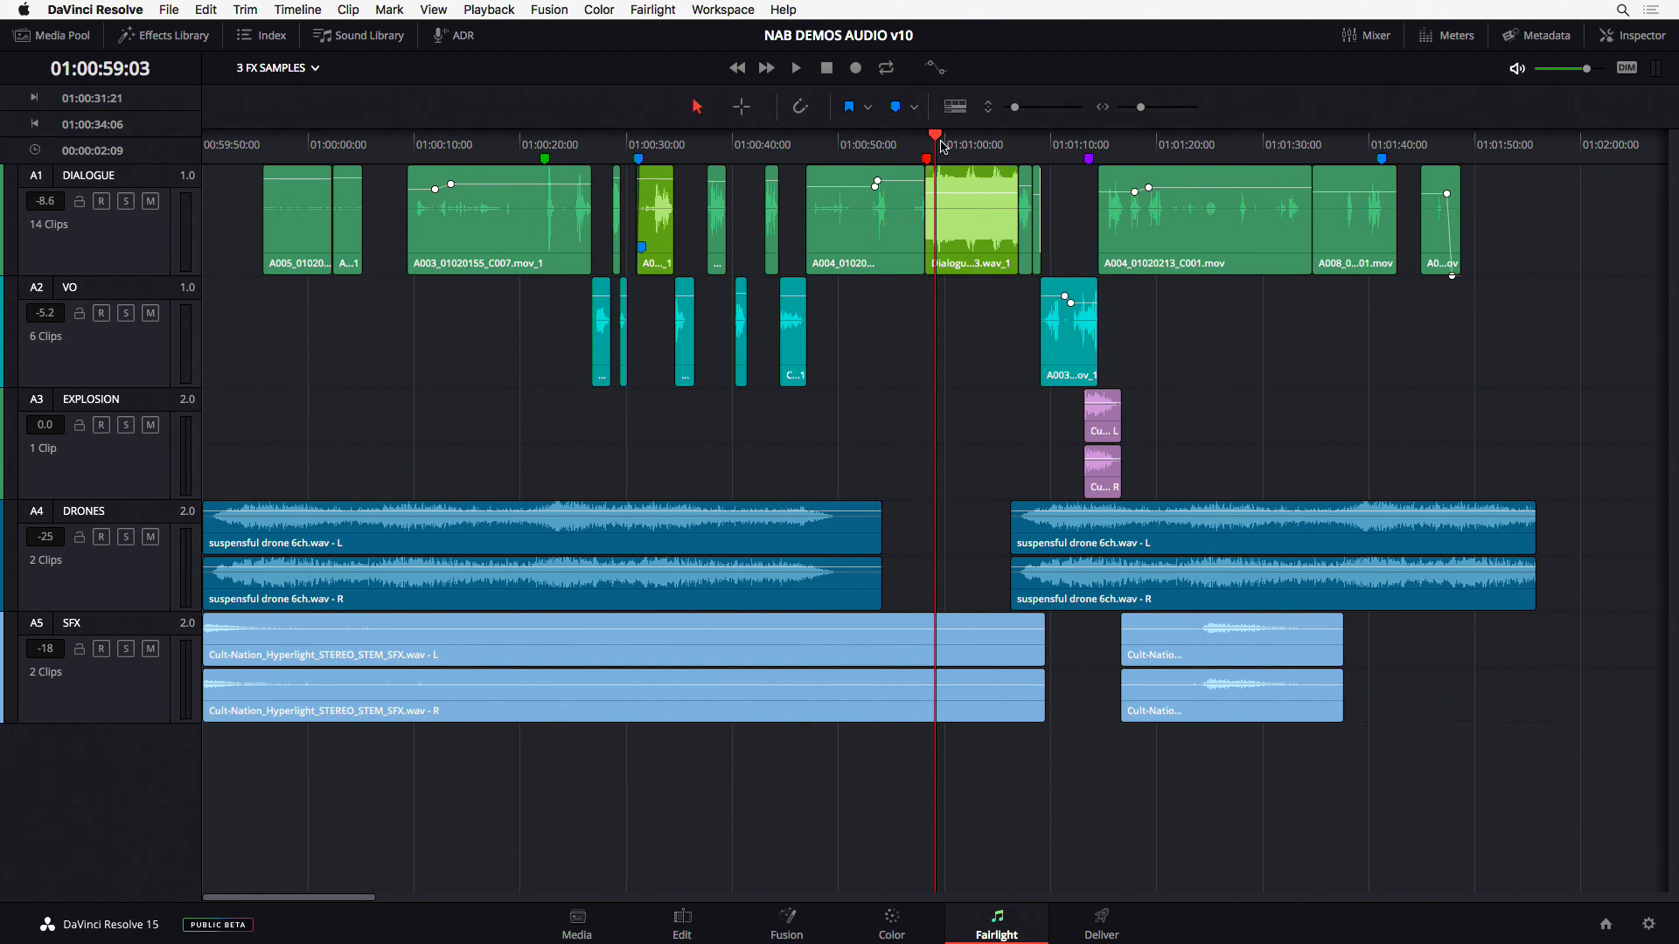
- Play the DIALOGUE track from just before the red marker to hear the bright green clip
{"action": "left_click_drag", "start_coordinate": [927, 138], "coordinate": [920, 140]}
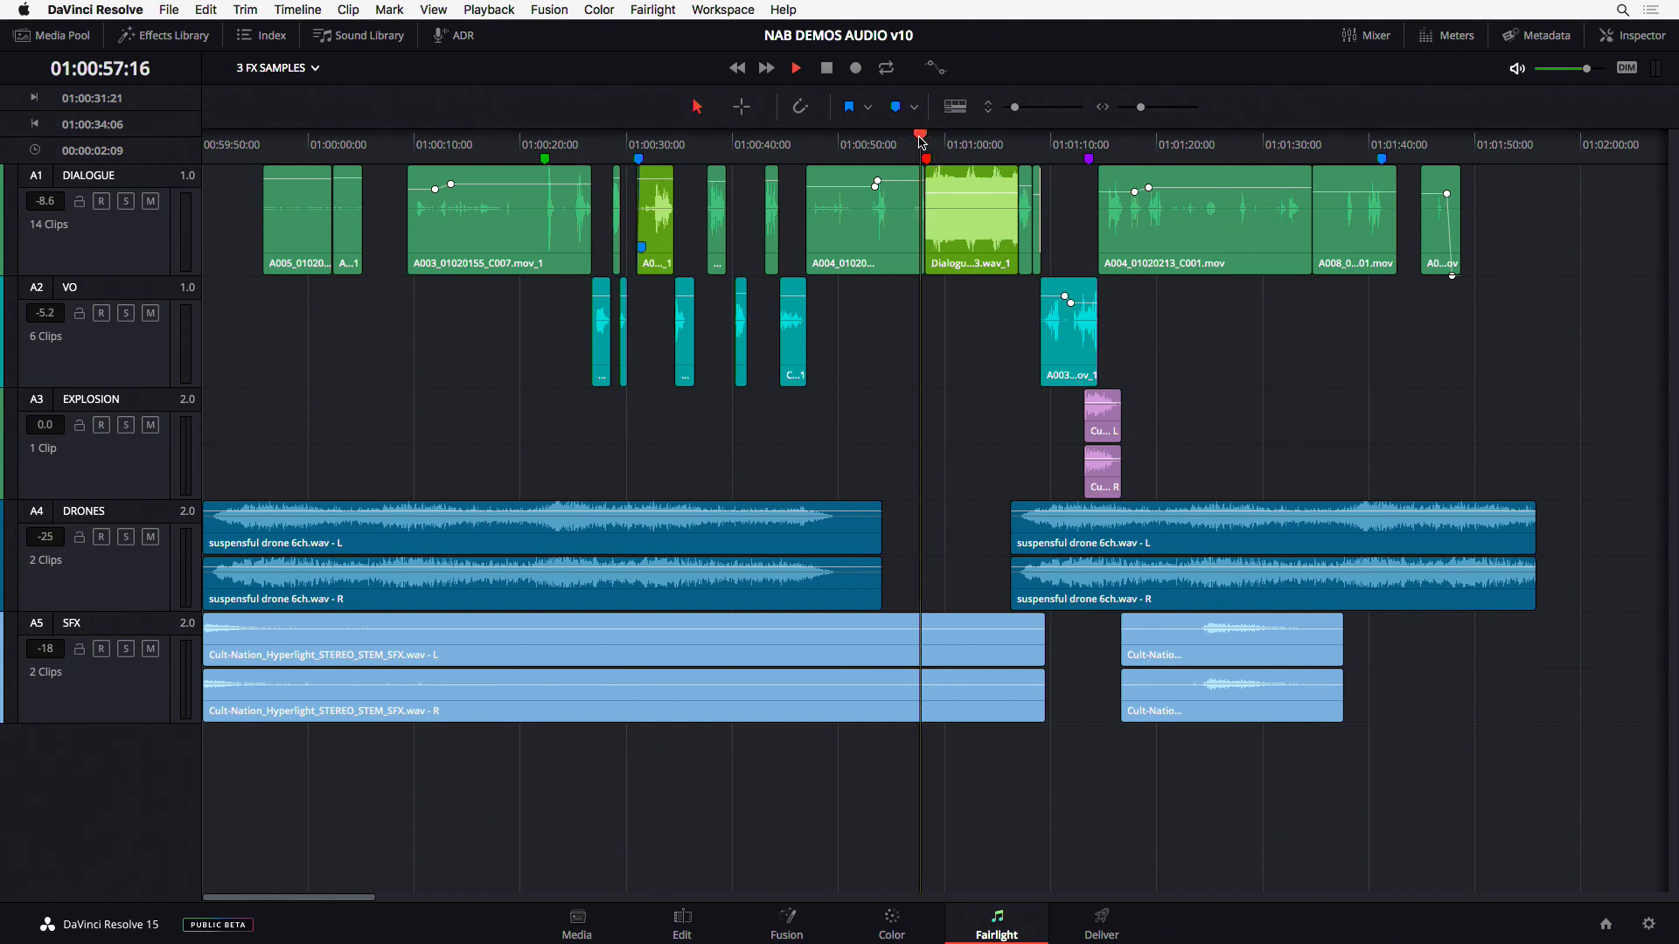
{"action": "left_click_drag", "start_coordinate": [940, 143], "coordinate": [911, 142]}
{"action": "key", "text": "space"}
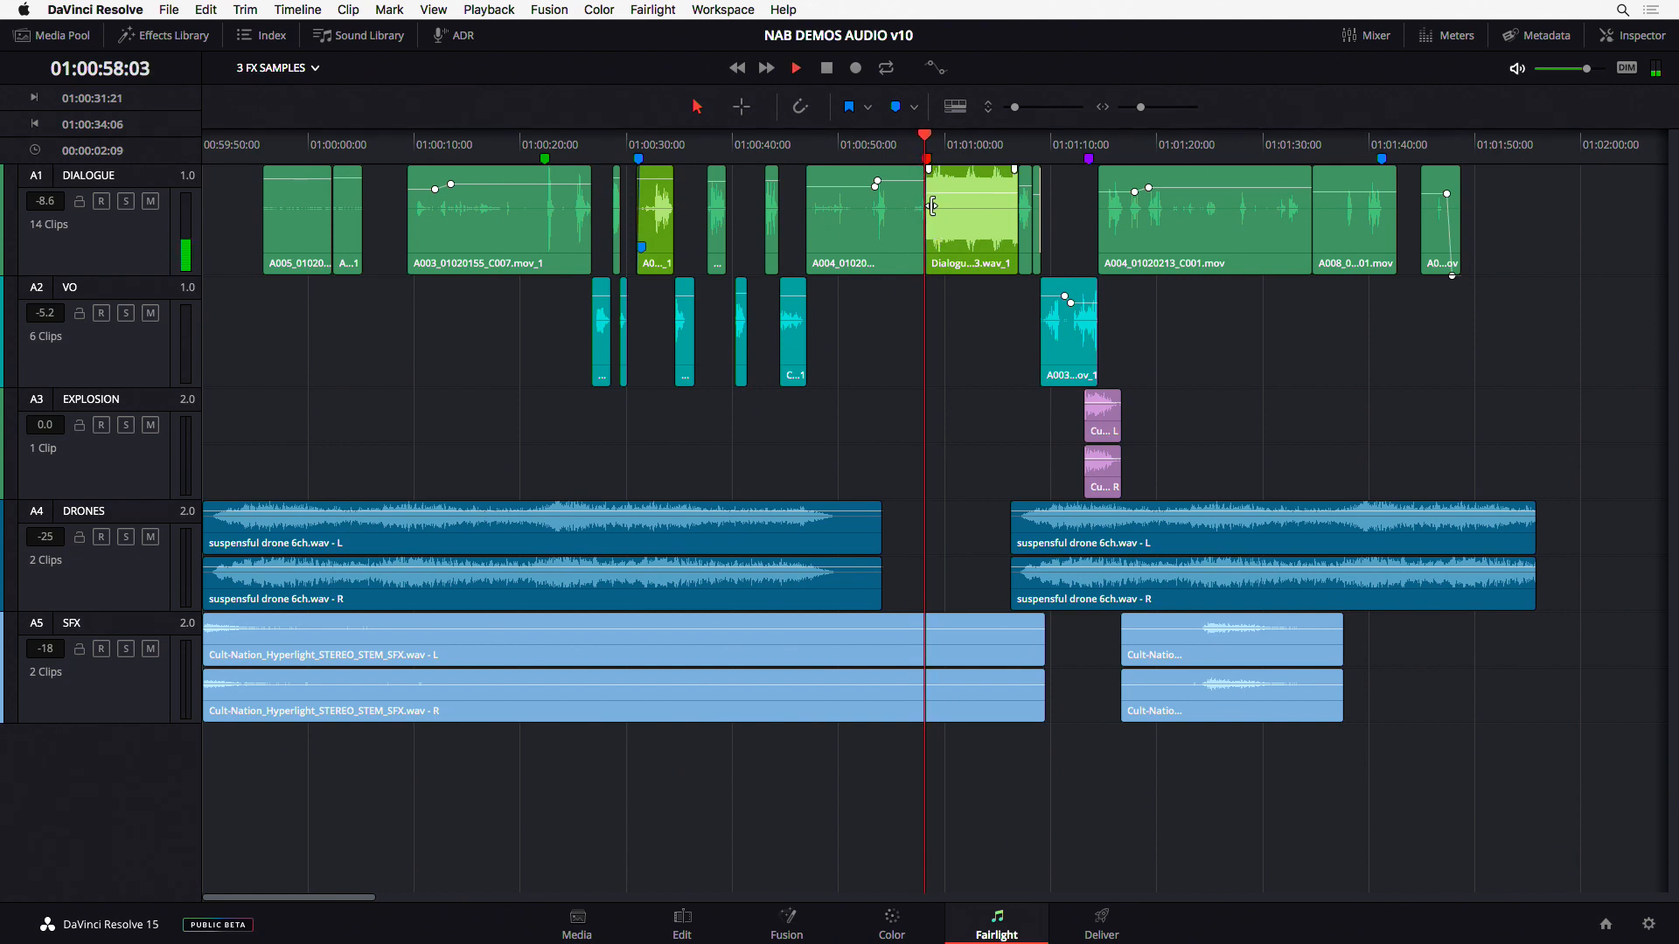
- Raise the volume of the dialogue clip at the red marker to 16.10 while auditioning it
{"action": "left_click_drag", "start_coordinate": [961, 195], "coordinate": [922, 149]}
{"action": "key", "text": "space"}
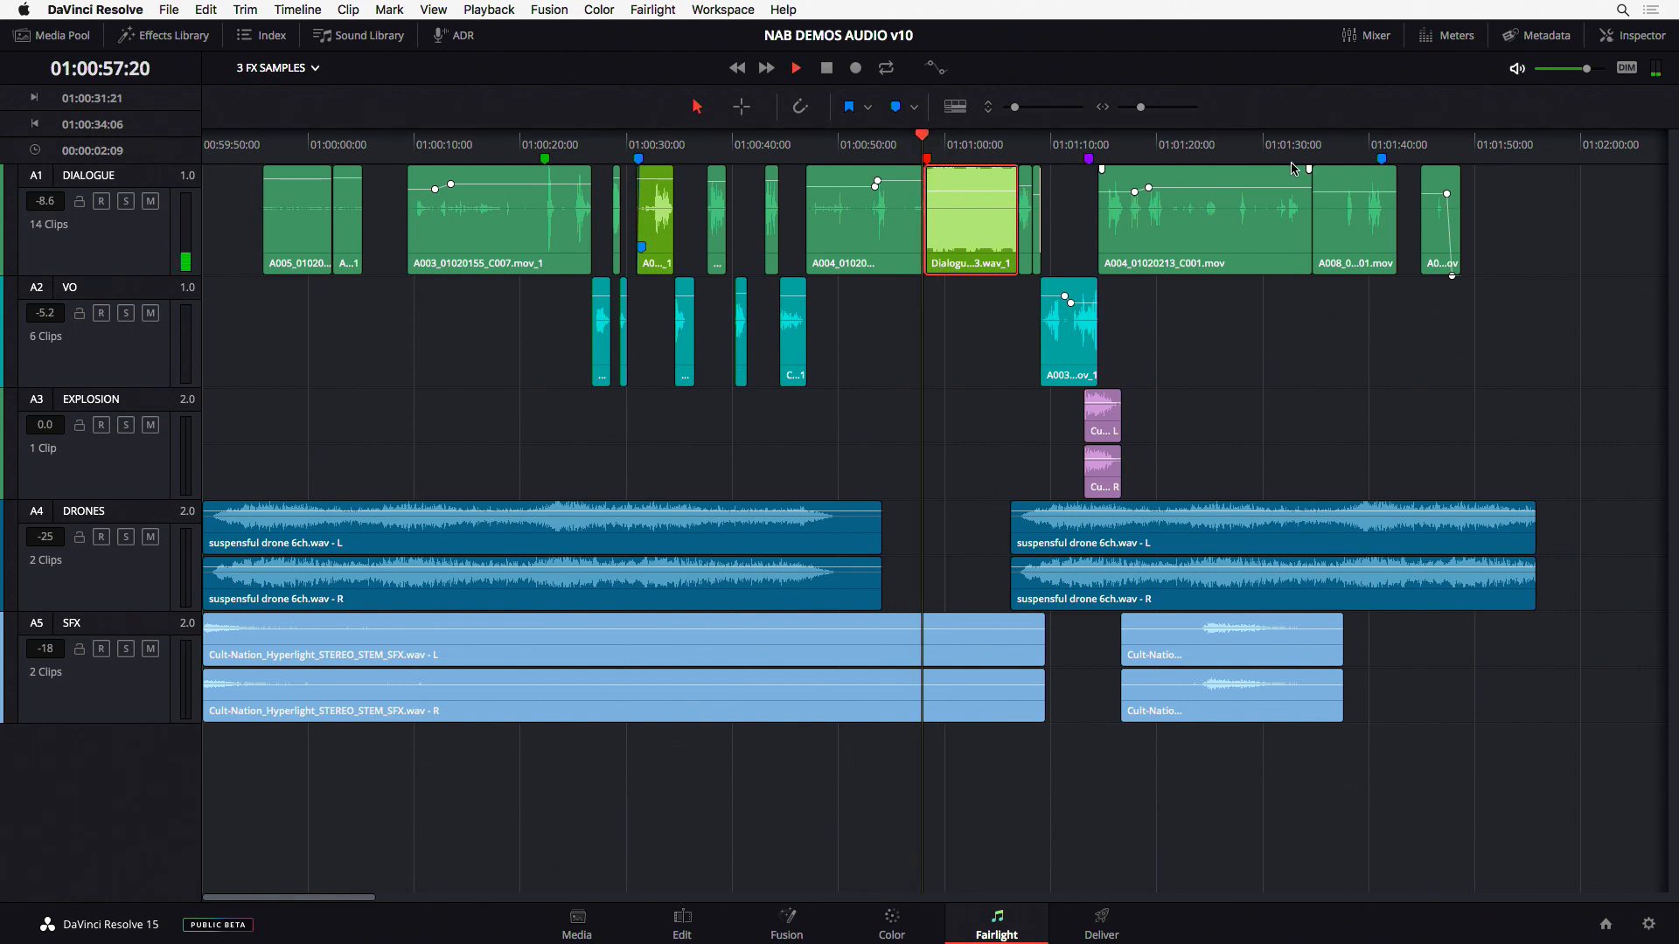
{"action": "key", "text": "space"}
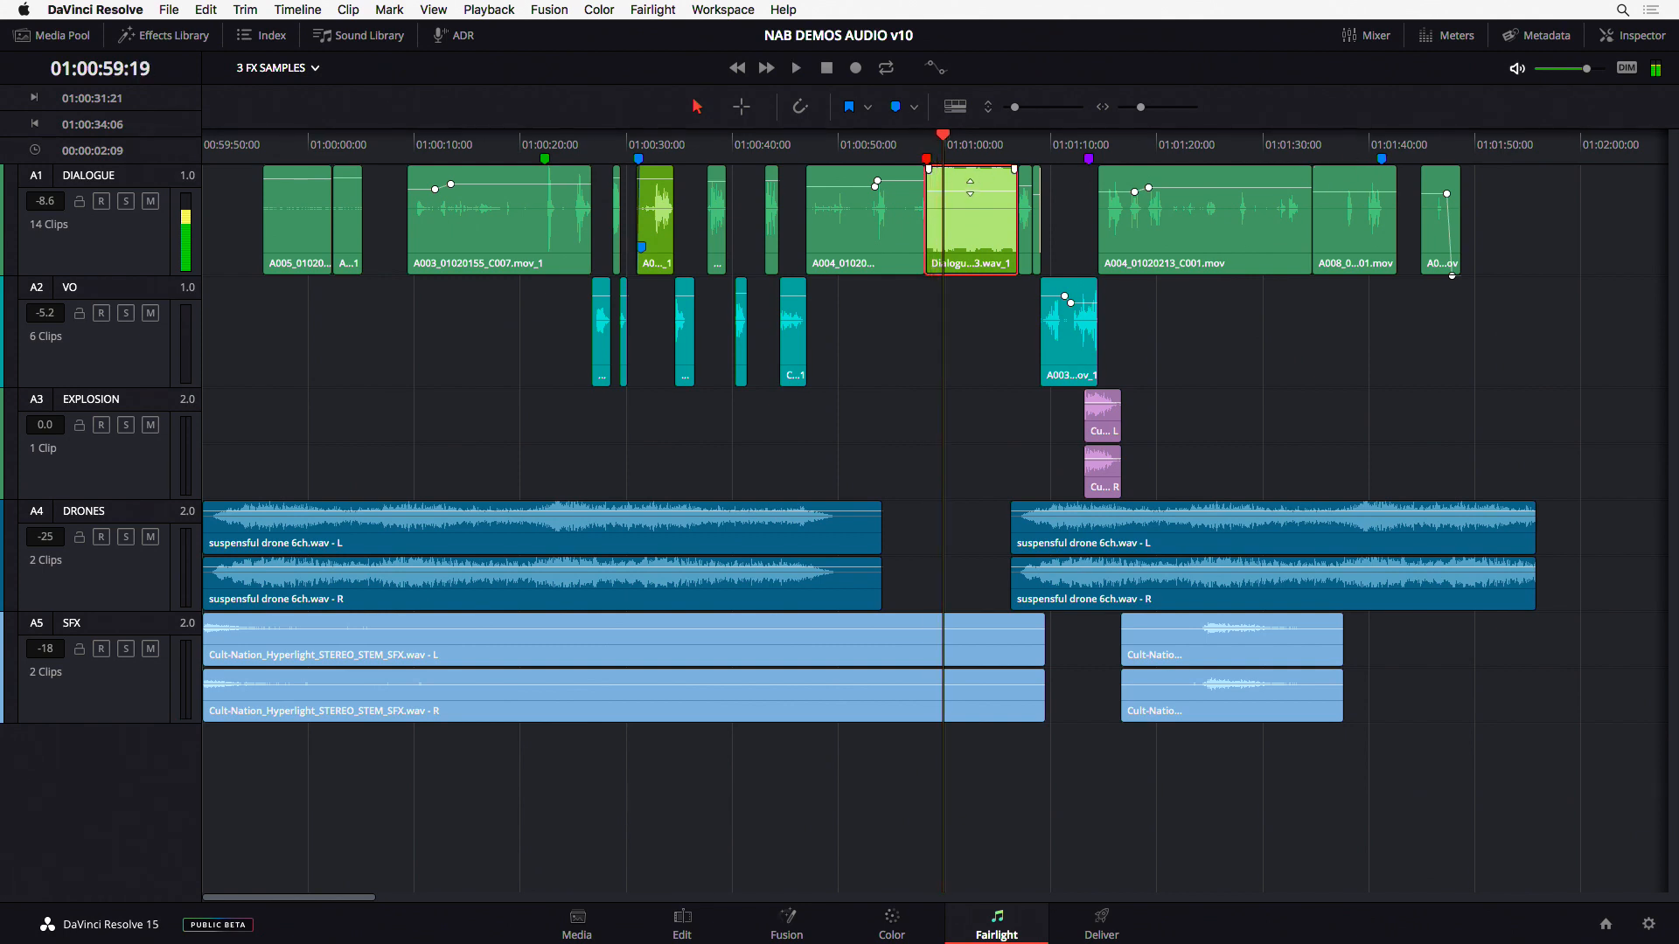
{"action": "left_click_drag", "start_coordinate": [969, 187], "coordinate": [969, 180]}
{"action": "key", "text": "space"}
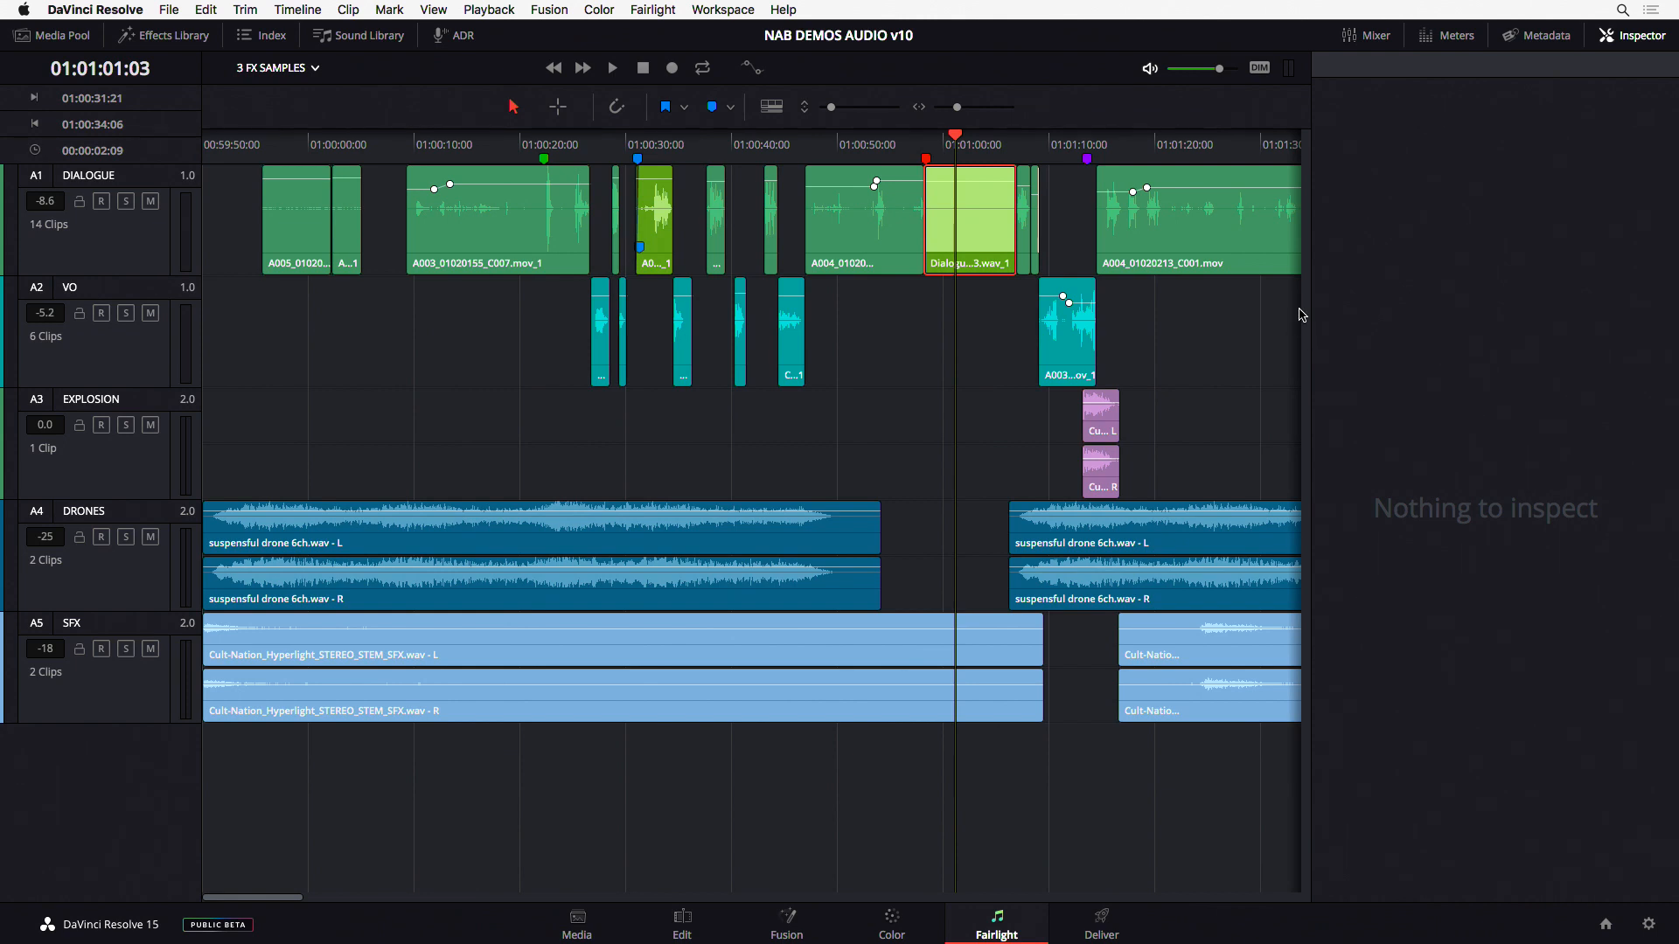
- Apply the FairlightFX De-Hummer to the "Dialogue with 60Hz hum A004_C003.wav" clip on the DIALOGUE track
{"action": "left_click", "coordinate": [969, 212]}
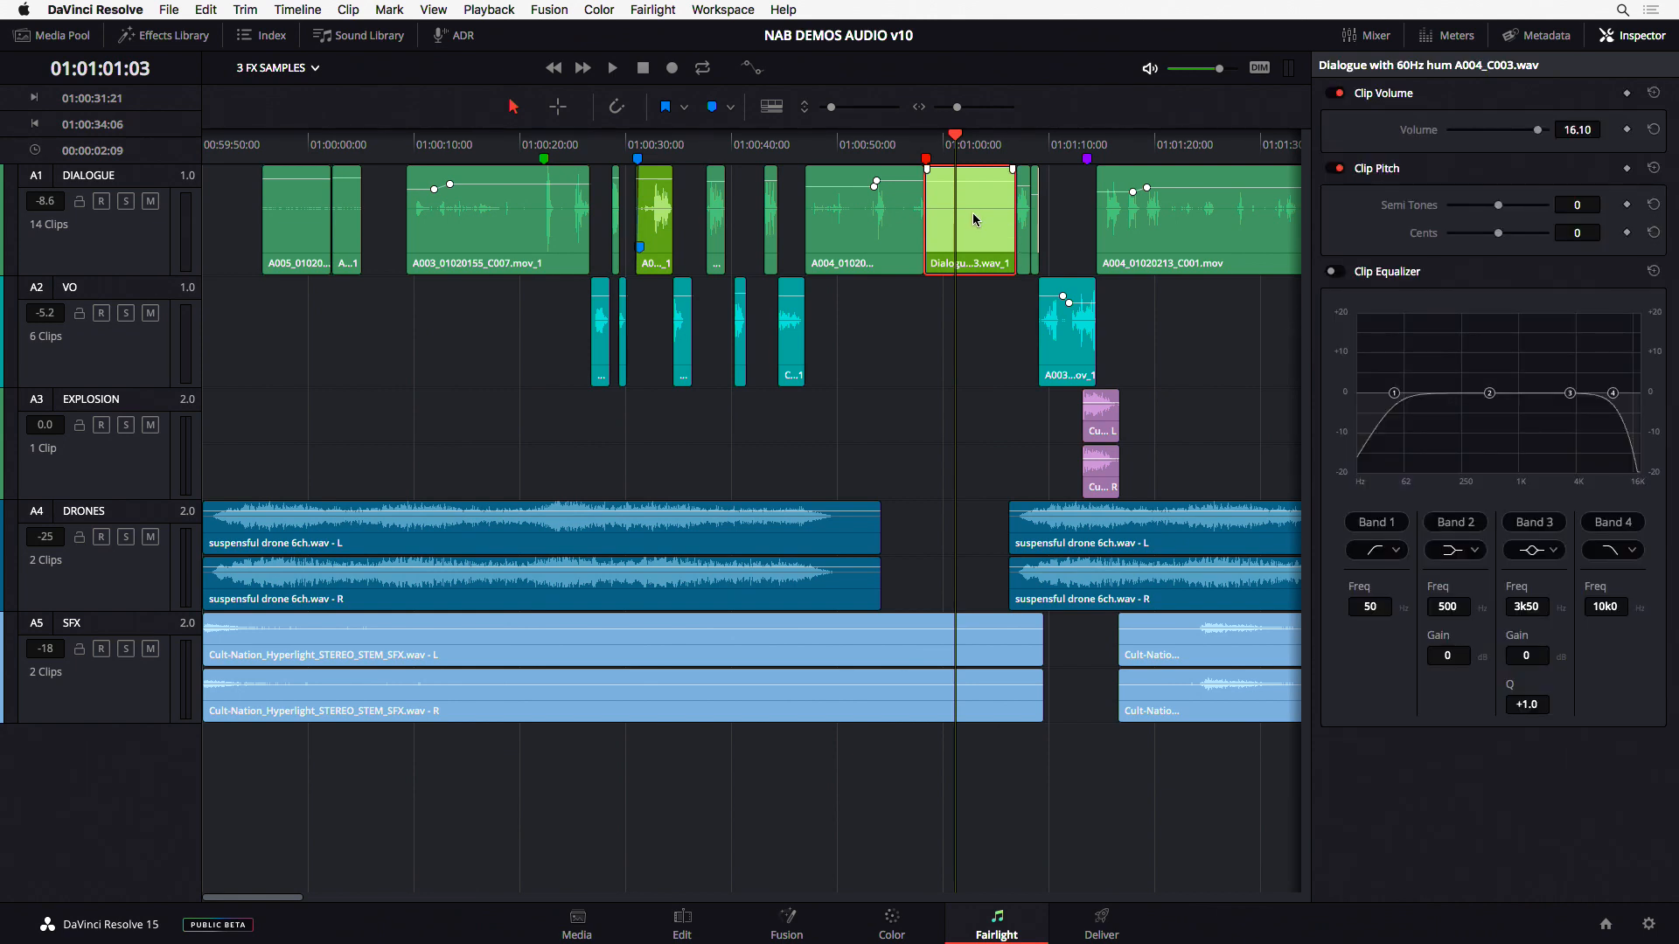
{"action": "left_click", "coordinate": [168, 35]}
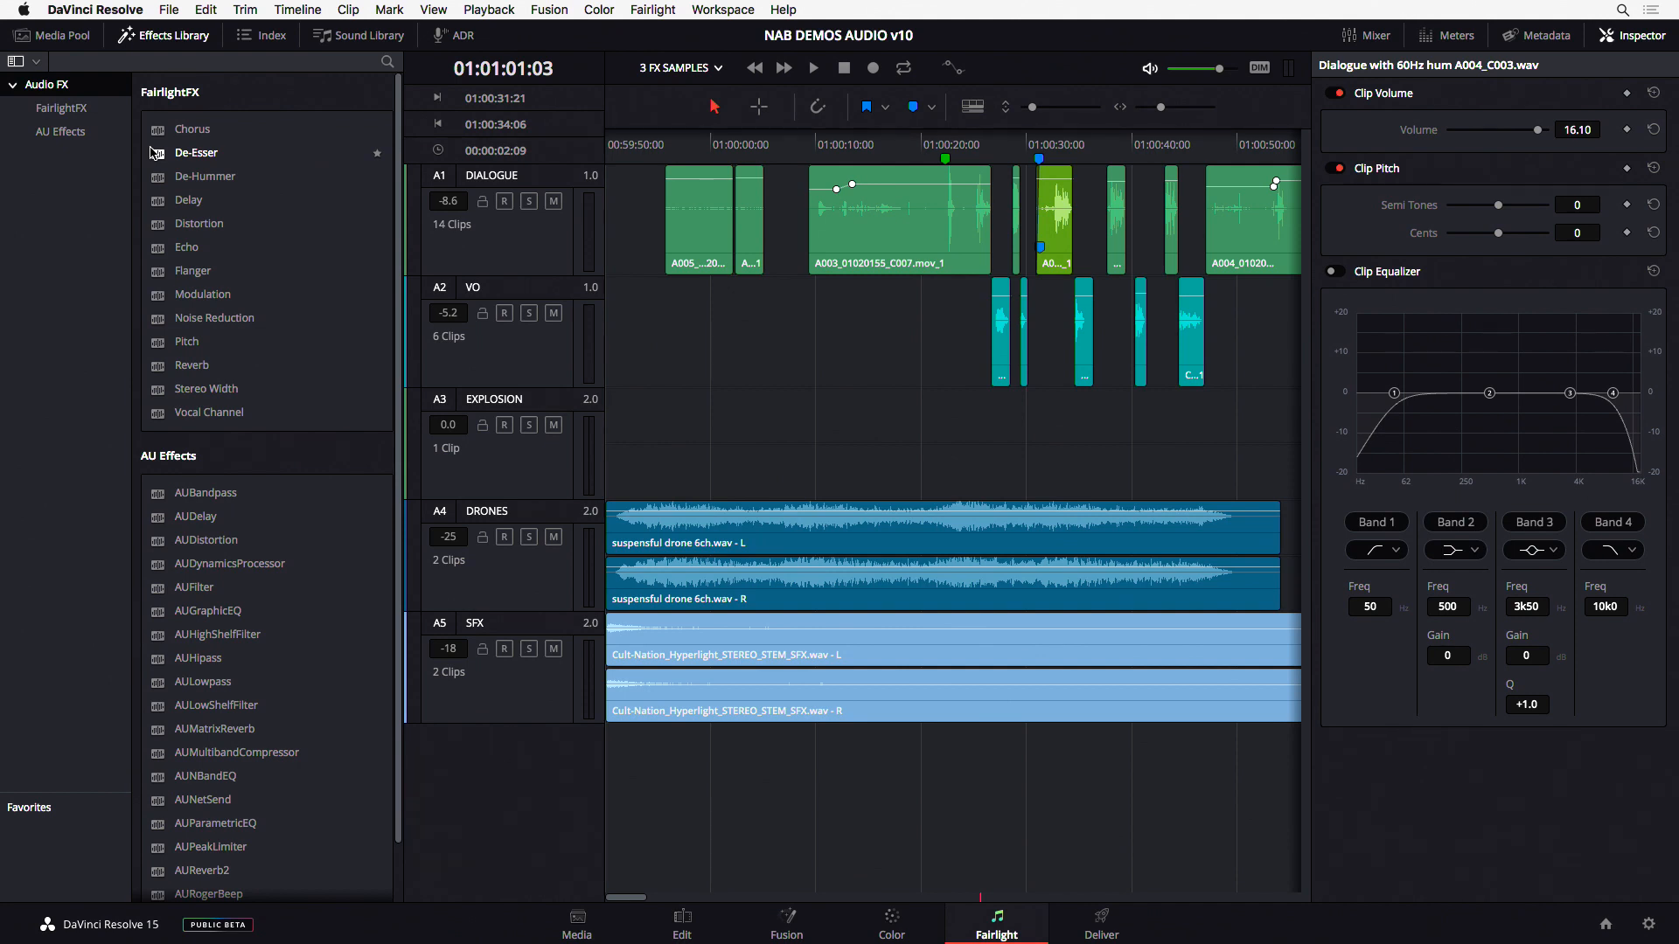
{"action": "left_click", "coordinate": [154, 180]}
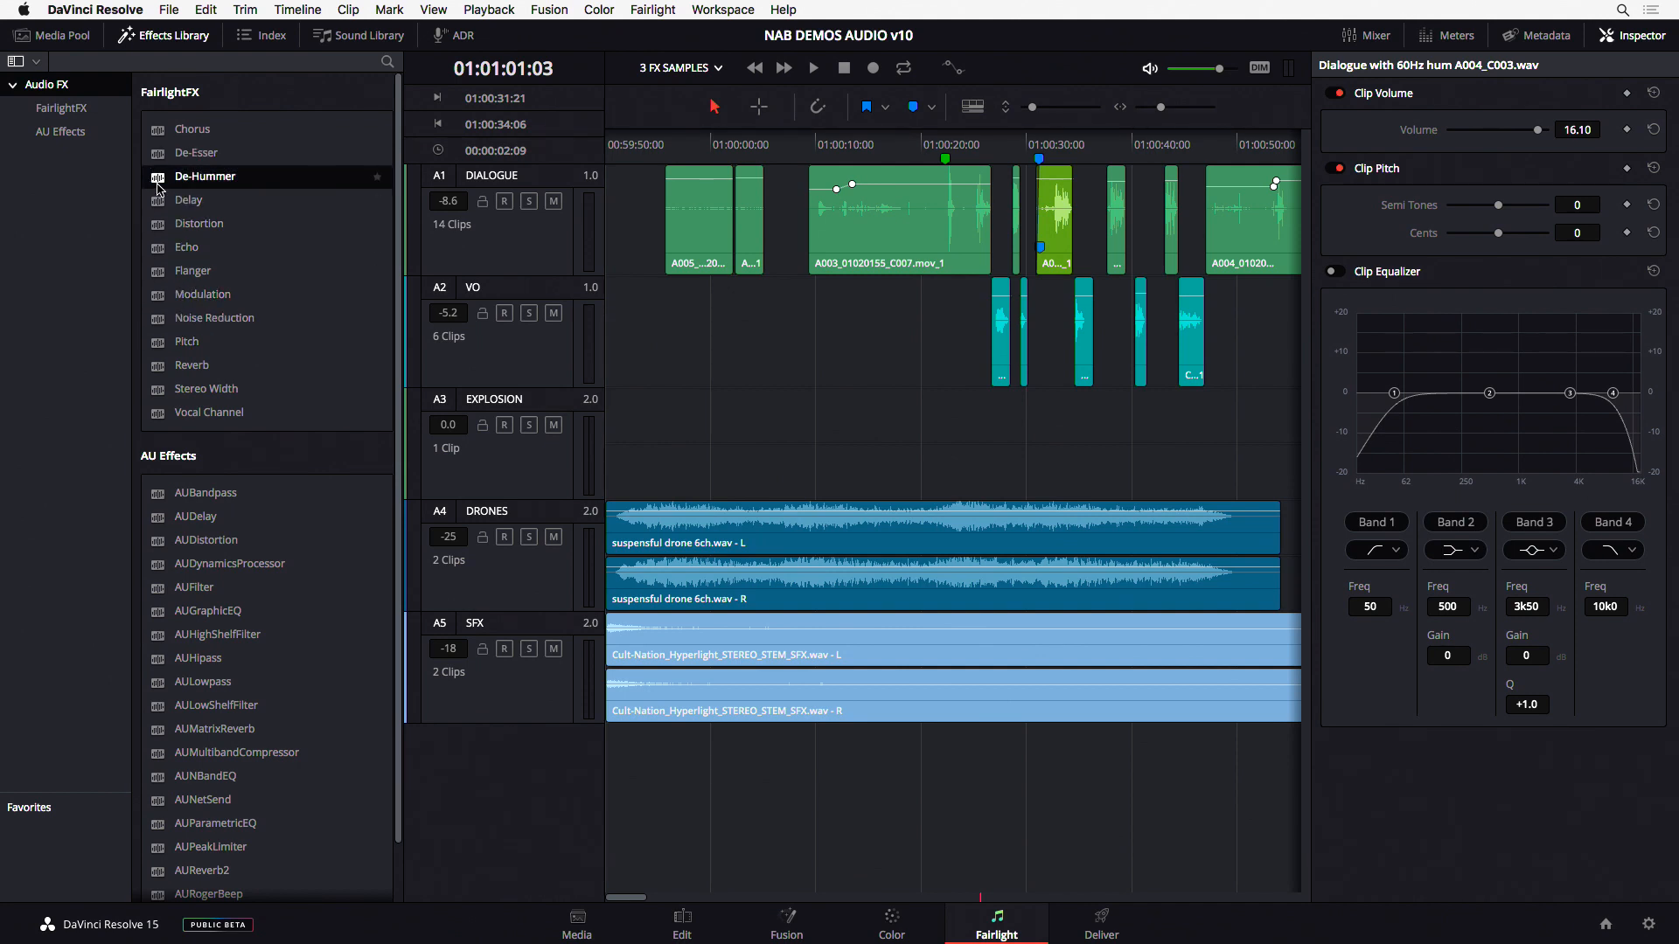
{"action": "left_click_drag", "start_coordinate": [625, 898], "coordinate": [771, 899]}
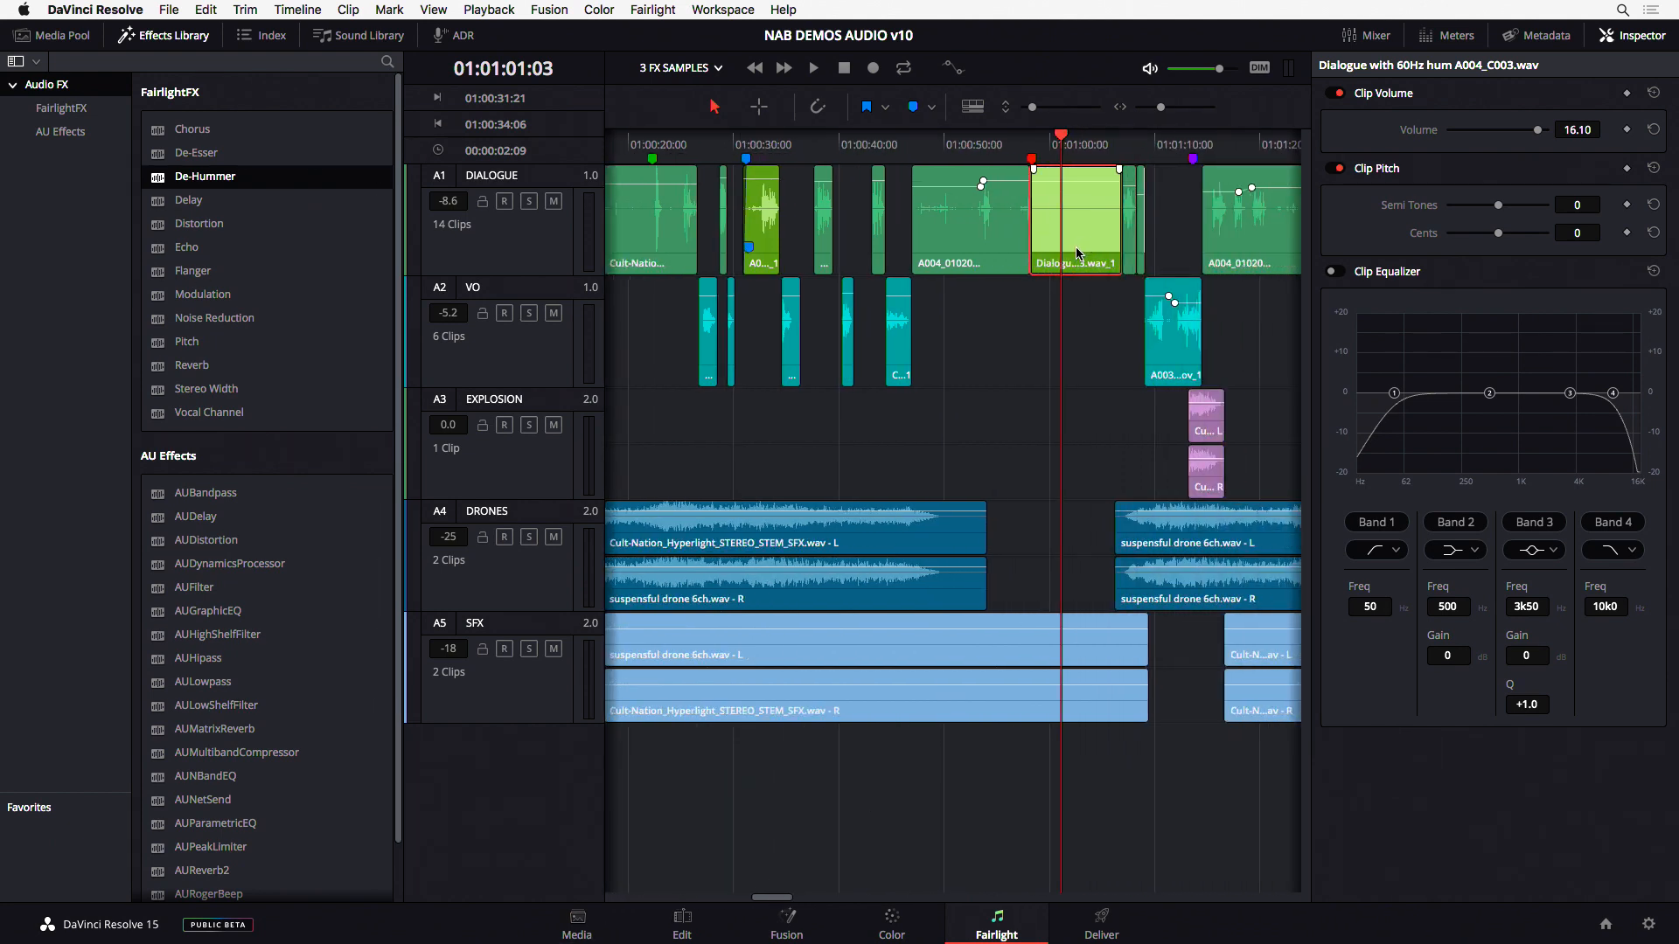
{"action": "left_click_drag", "start_coordinate": [160, 179], "coordinate": [1073, 201]}
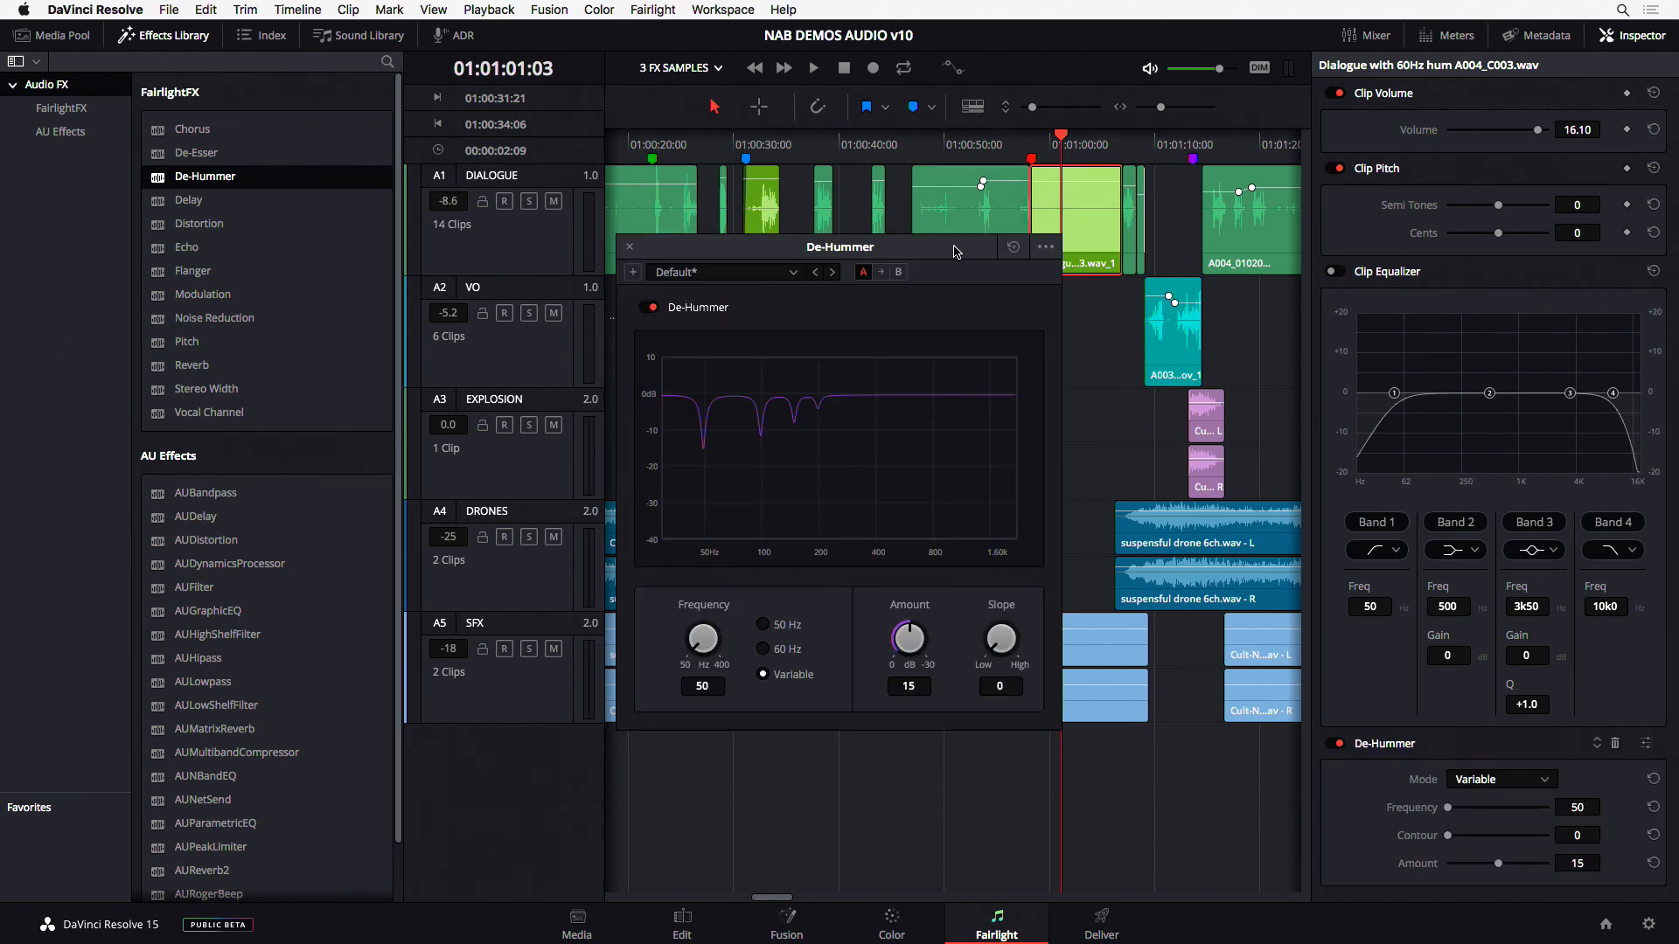
- Move the De-Hummer window aside, set its variable frequency to 62 Hz, and switch the mode to 60 Hz
{"action": "left_click_drag", "start_coordinate": [928, 213], "coordinate": [774, 164]}
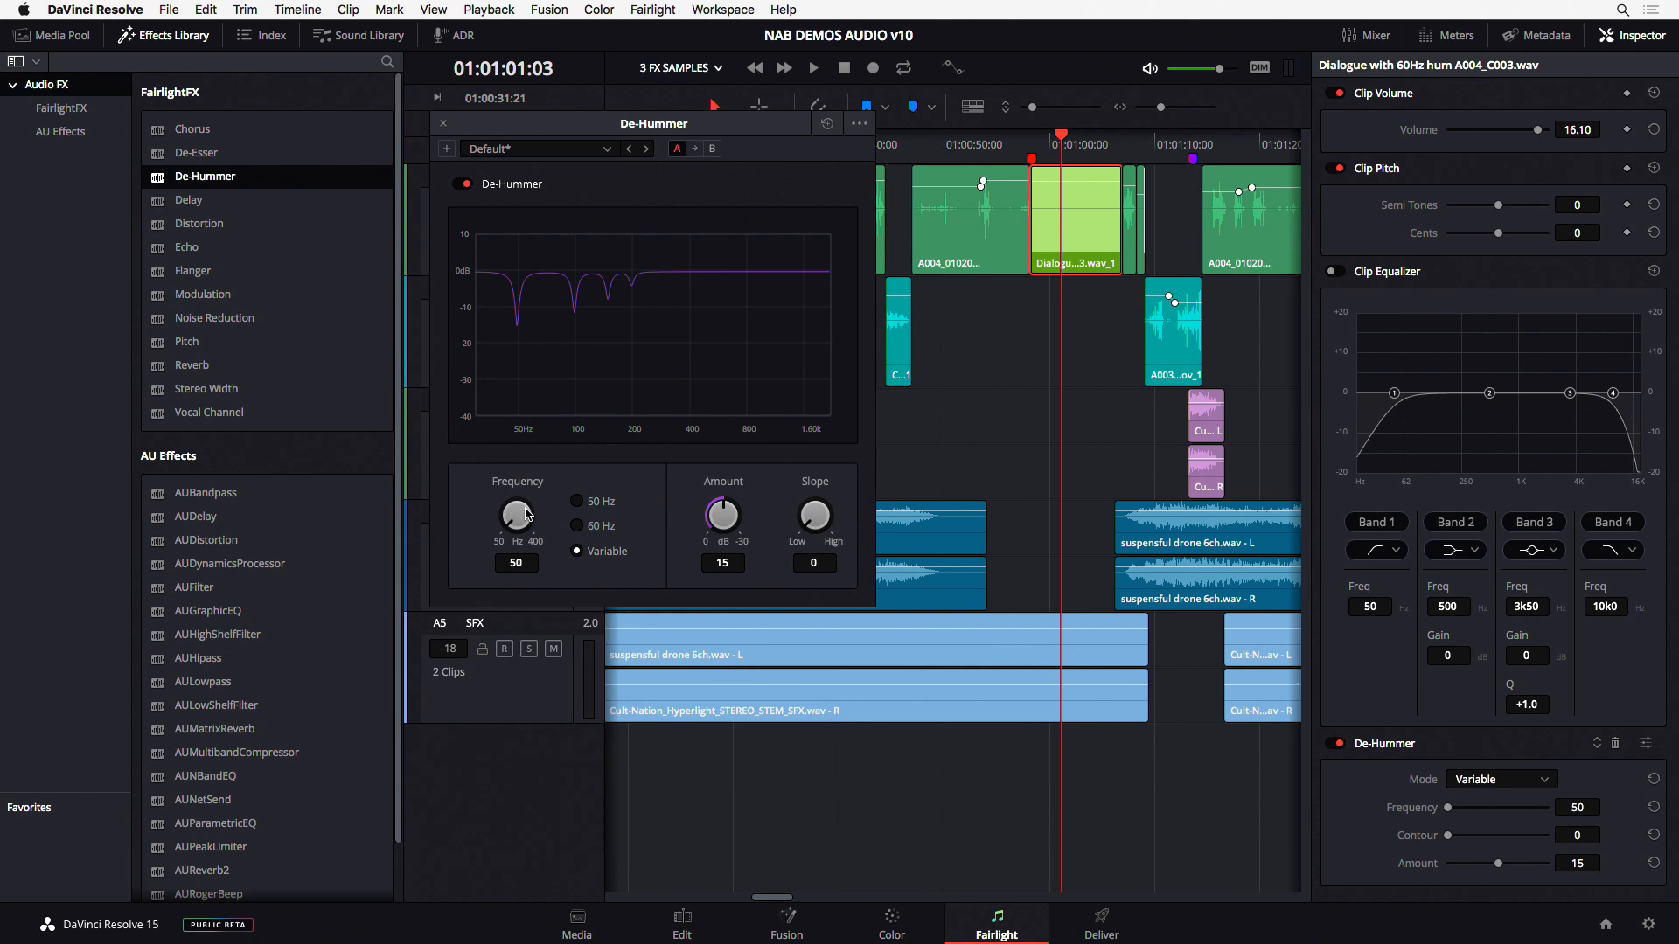
{"action": "mouse_move", "coordinate": [509, 516]}
{"action": "left_mouse_down"}
{"action": "mouse_move", "coordinate": [557, 492]}
{"action": "mouse_move", "coordinate": [504, 499]}
{"action": "left_mouse_up"}
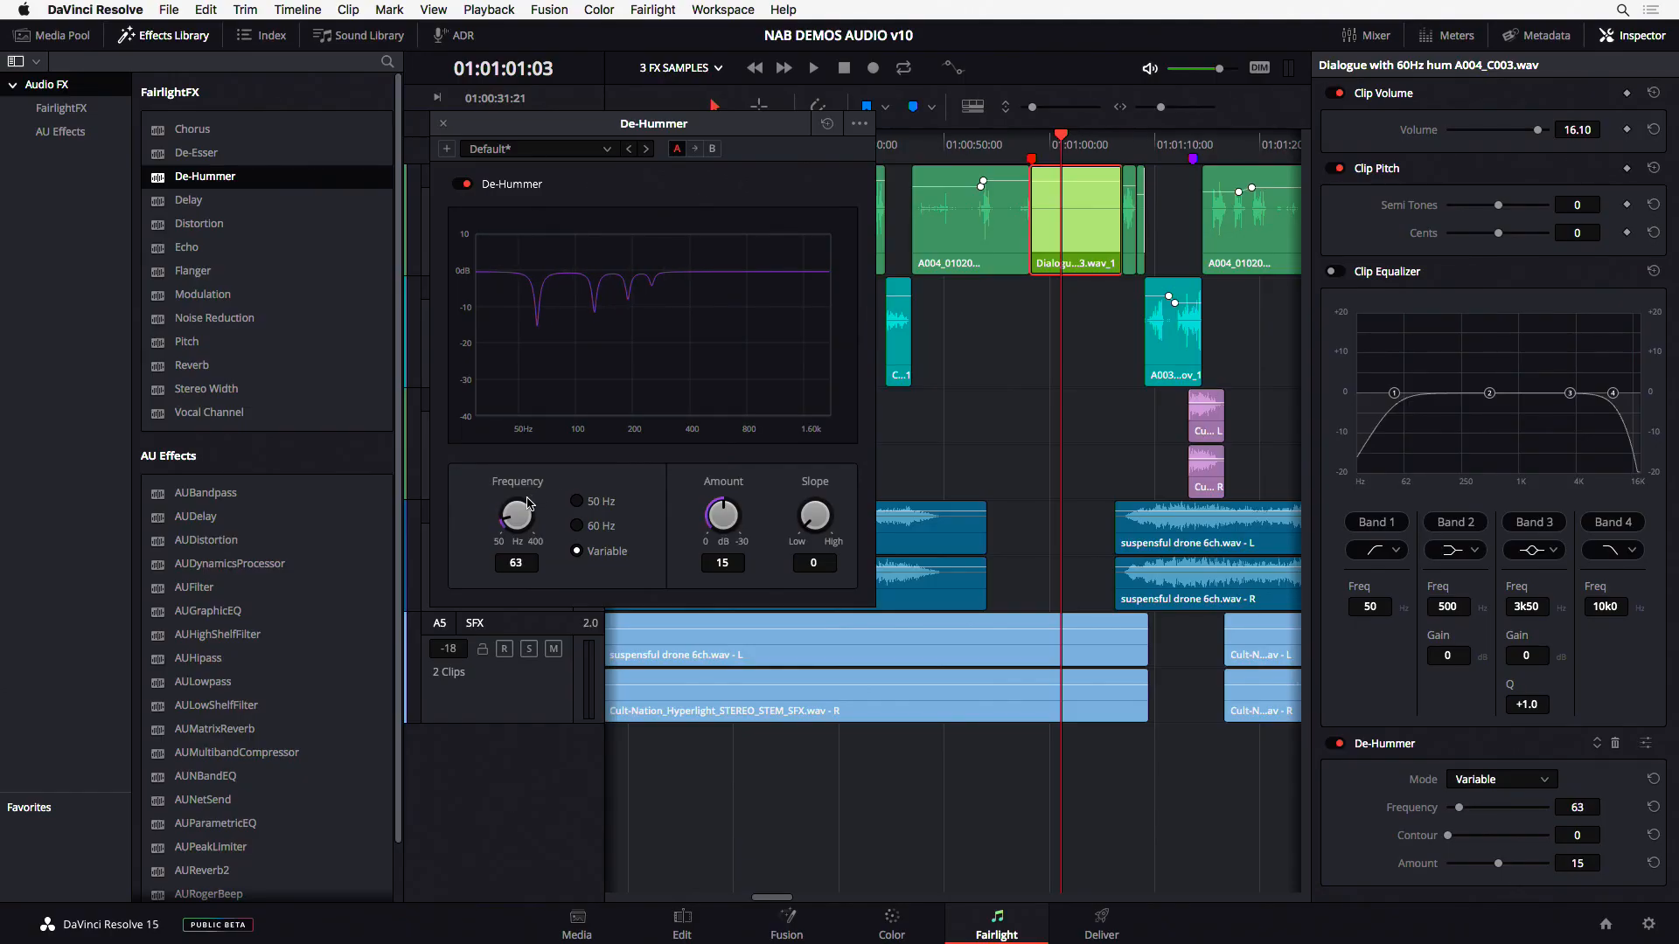
{"action": "left_click_drag", "start_coordinate": [527, 504], "coordinate": [552, 525]}
{"action": "left_click", "coordinate": [577, 526]}
{"action": "left_click", "coordinate": [578, 502]}
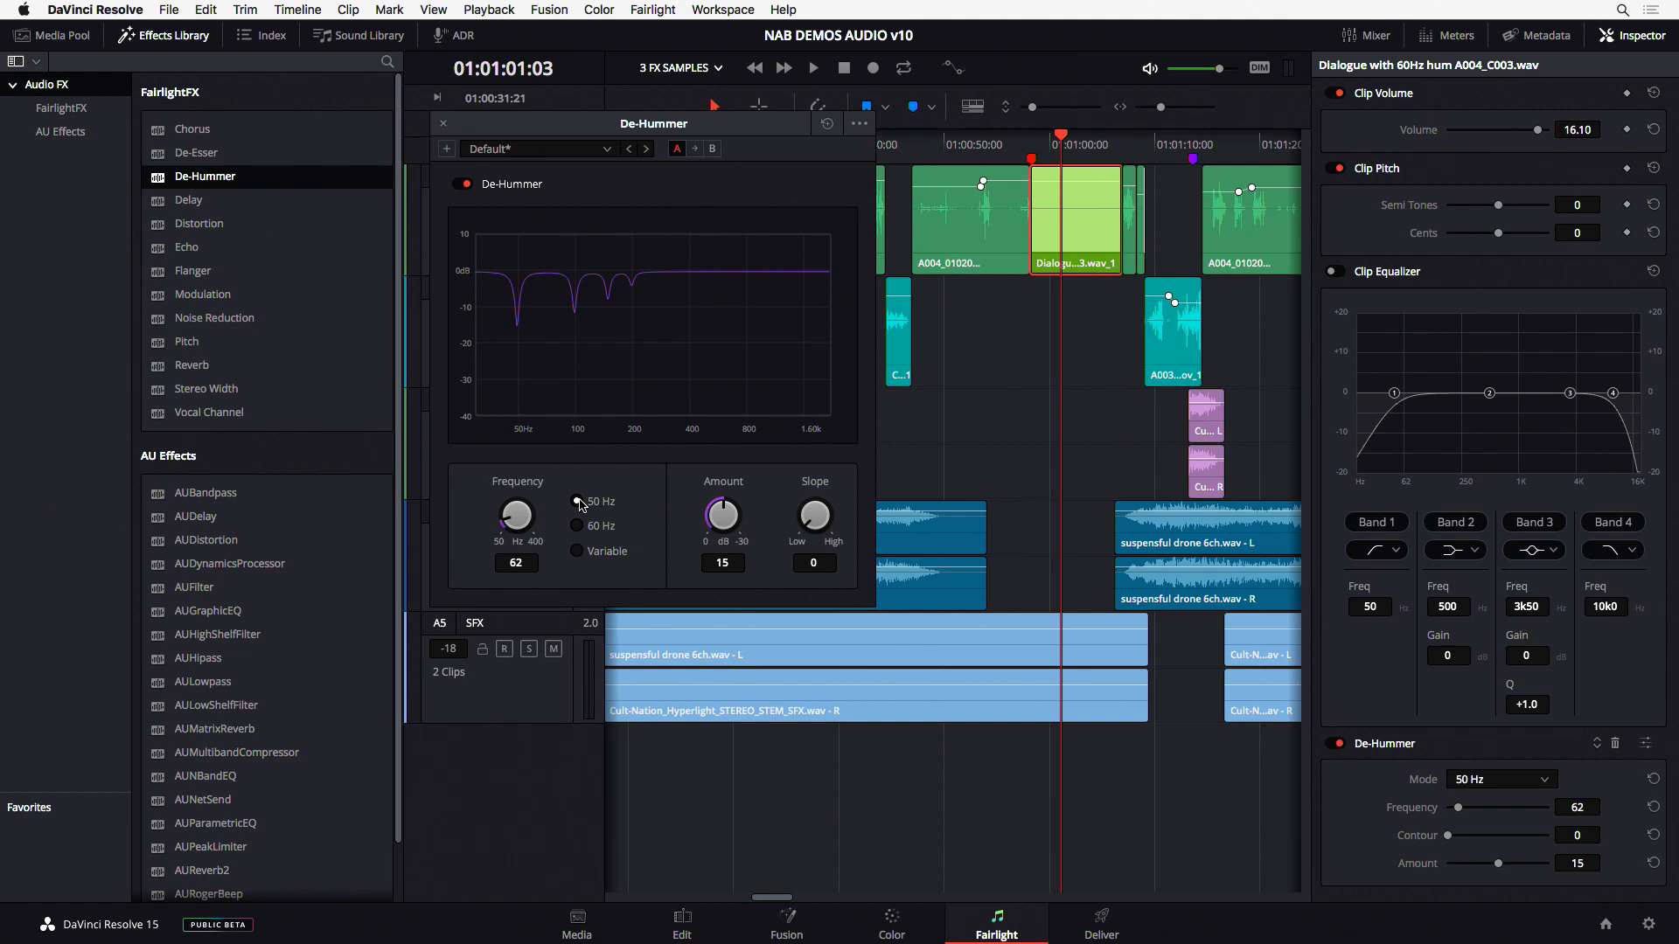
{"action": "left_click", "coordinate": [578, 527]}
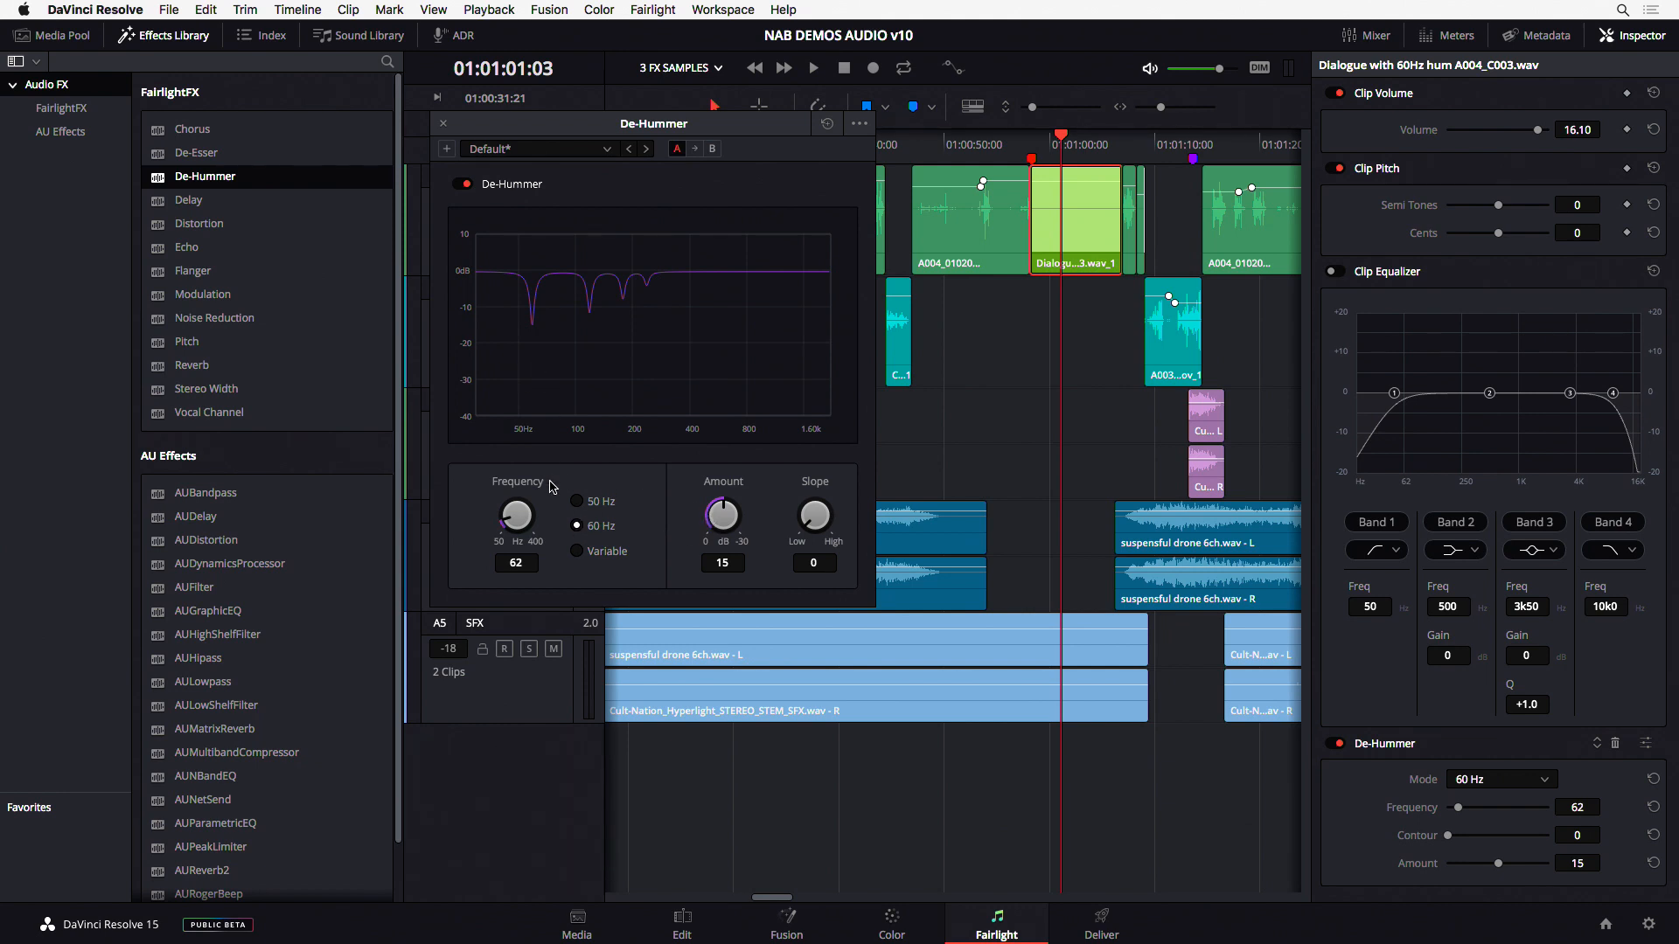
- Play the hum clip from its start, turn the De-Hummer on during playback and raise its Amount to 24.6 dB
{"action": "left_click_drag", "start_coordinate": [524, 123], "coordinate": [458, 135]}
{"action": "left_click", "coordinate": [1033, 148]}
{"action": "key", "text": "space"}
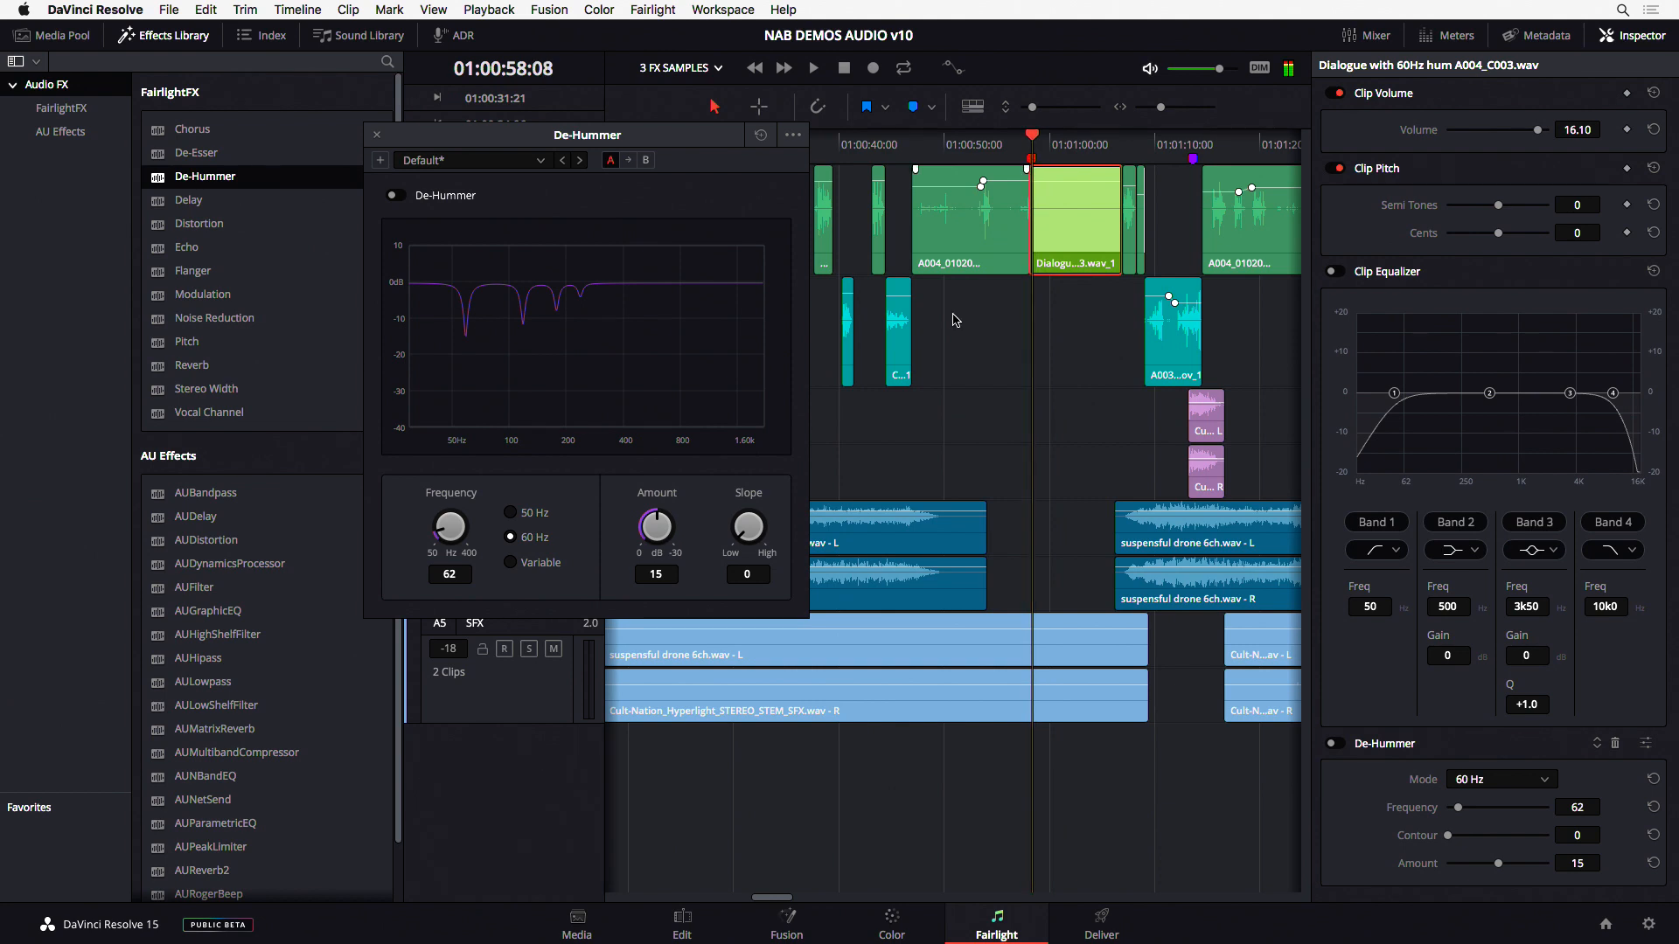
{"action": "left_click", "coordinate": [397, 196]}
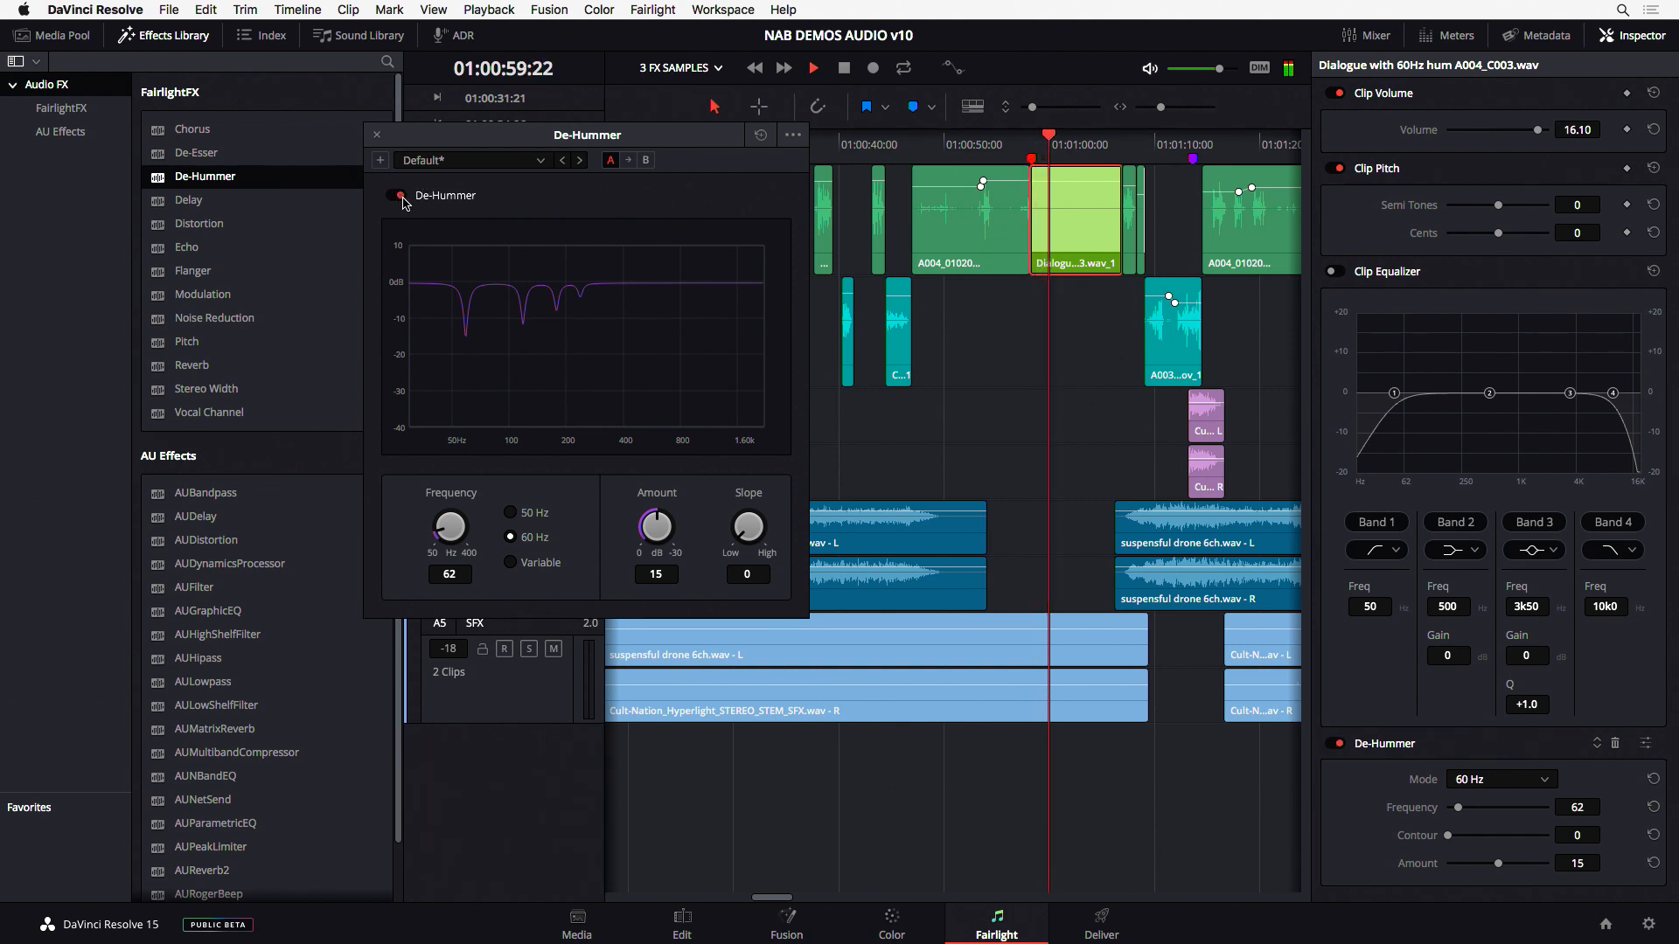
{"action": "left_click_drag", "start_coordinate": [656, 525], "coordinate": [739, 520]}
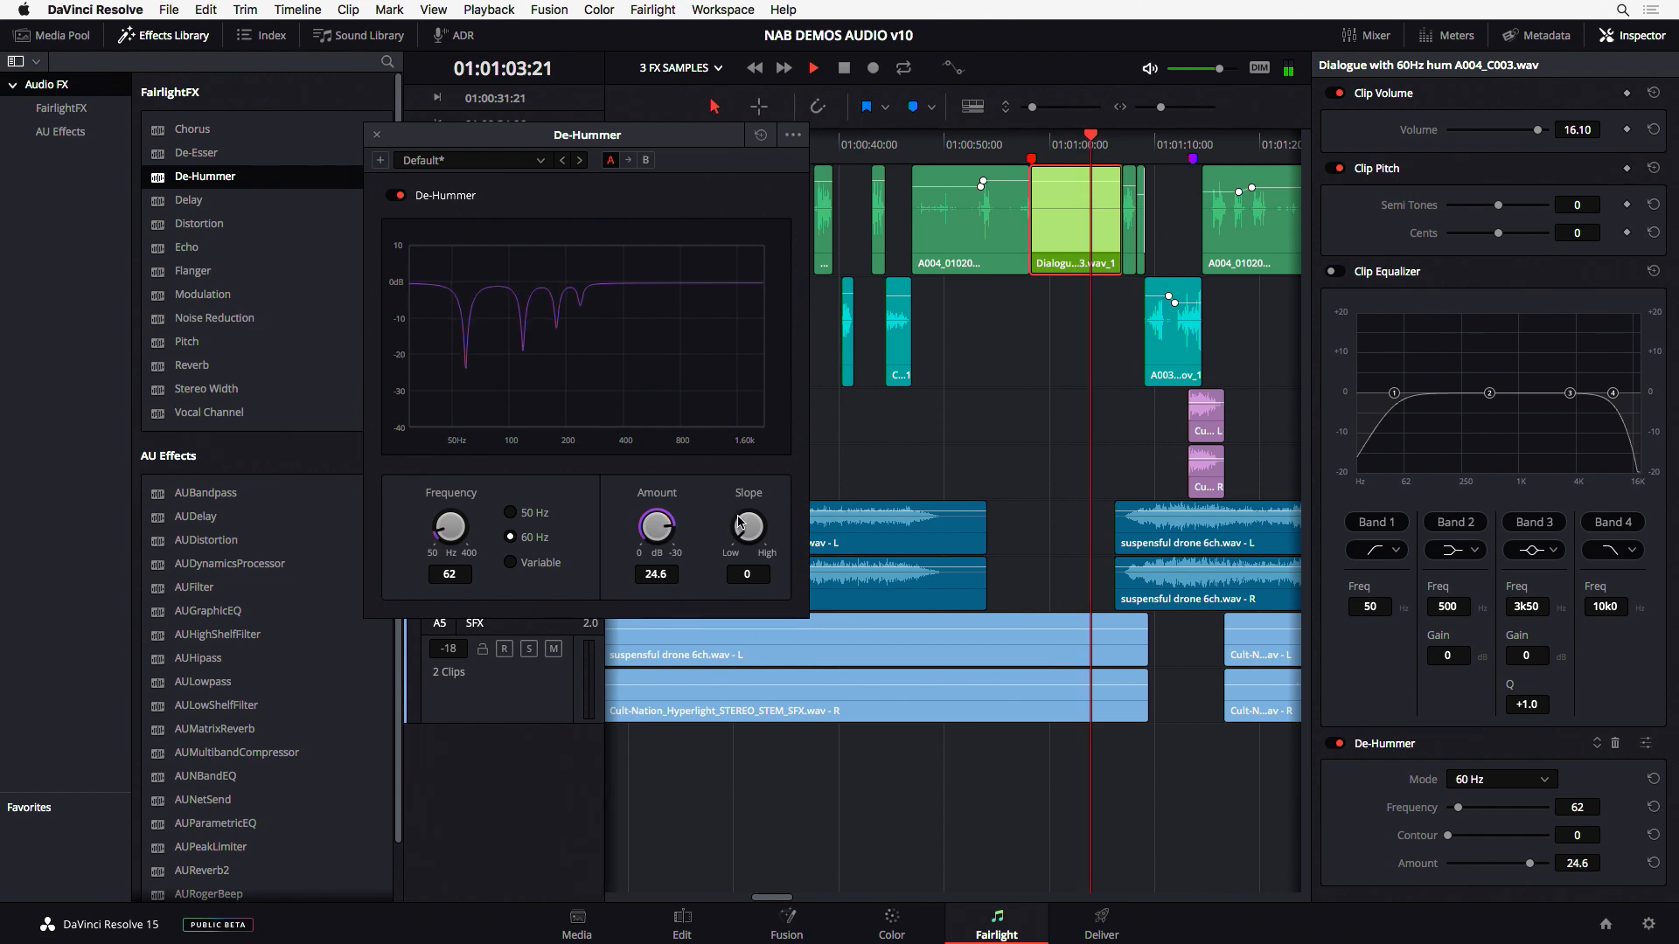
{"action": "key", "text": "space"}
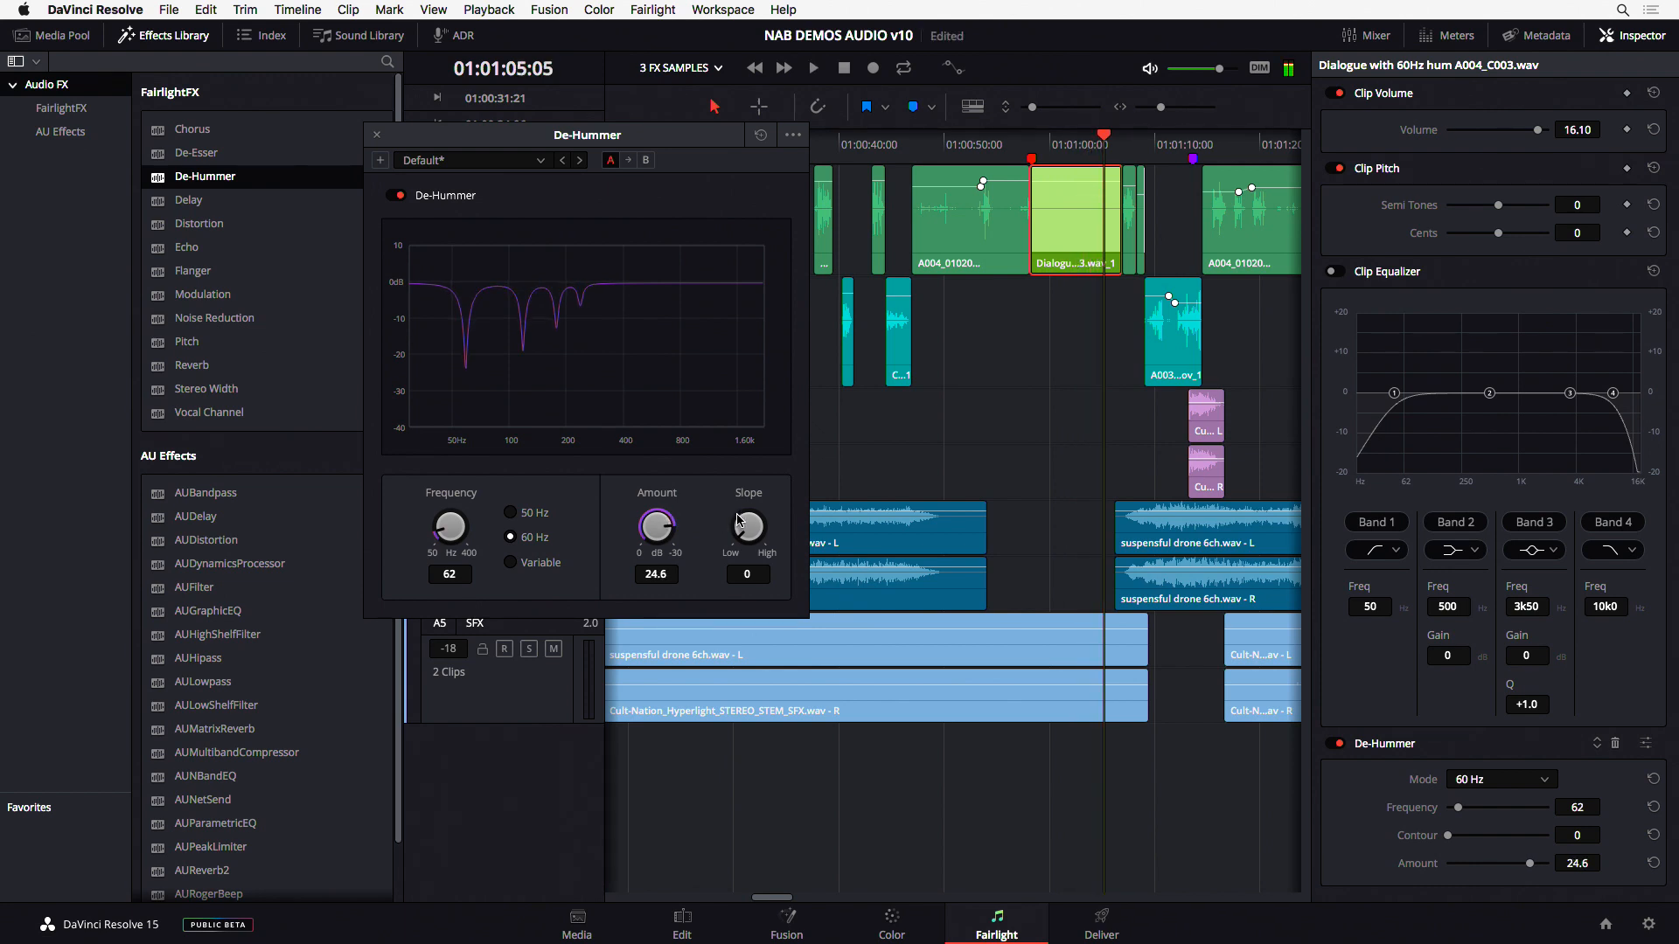
- Replay the hum clip from the red marker, toggling the De-Hummer off and on to compare the sound
{"action": "left_click", "coordinate": [1029, 147]}
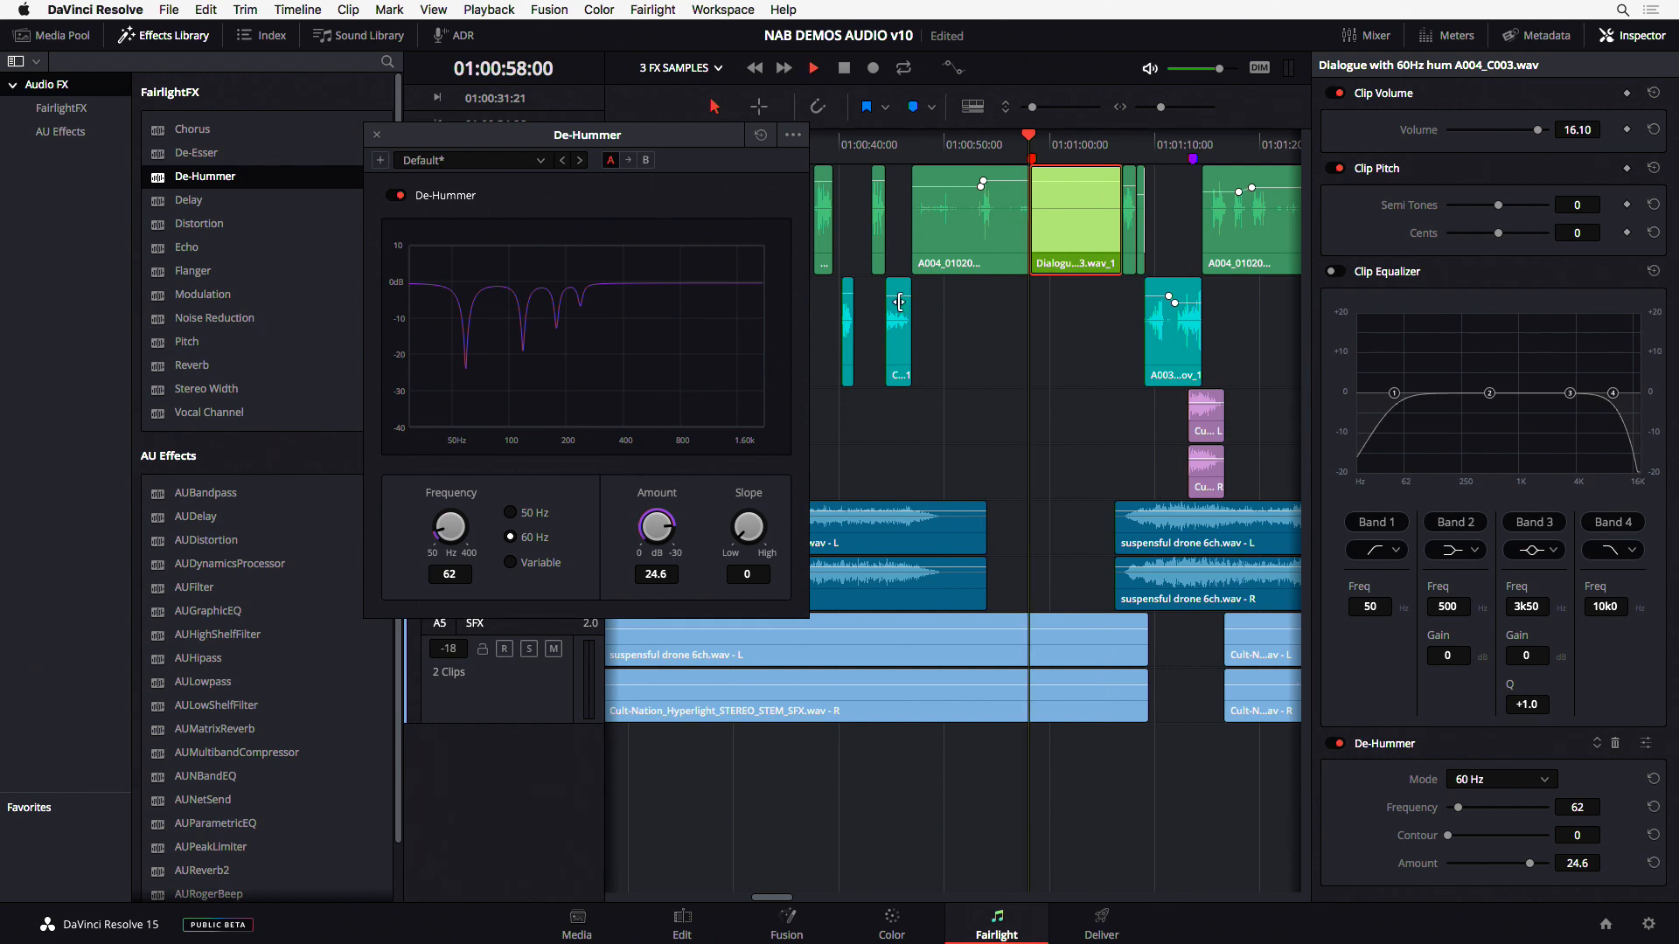
{"action": "left_click", "coordinate": [403, 197]}
{"action": "left_click", "coordinate": [403, 197]}
{"action": "key", "text": "space"}
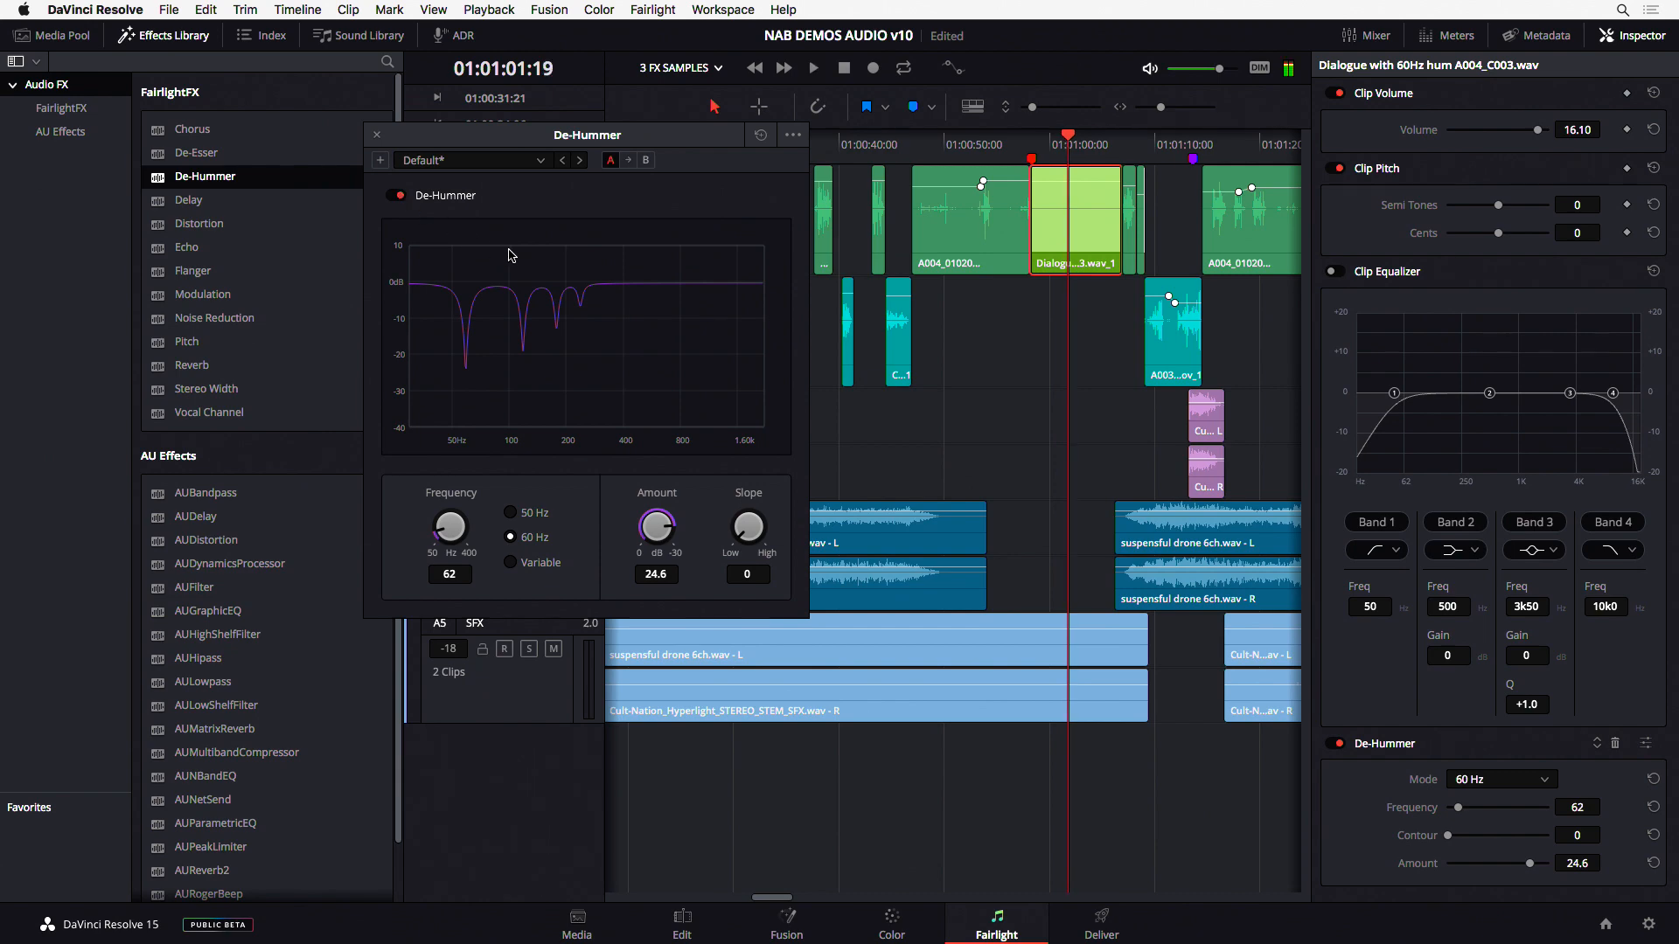
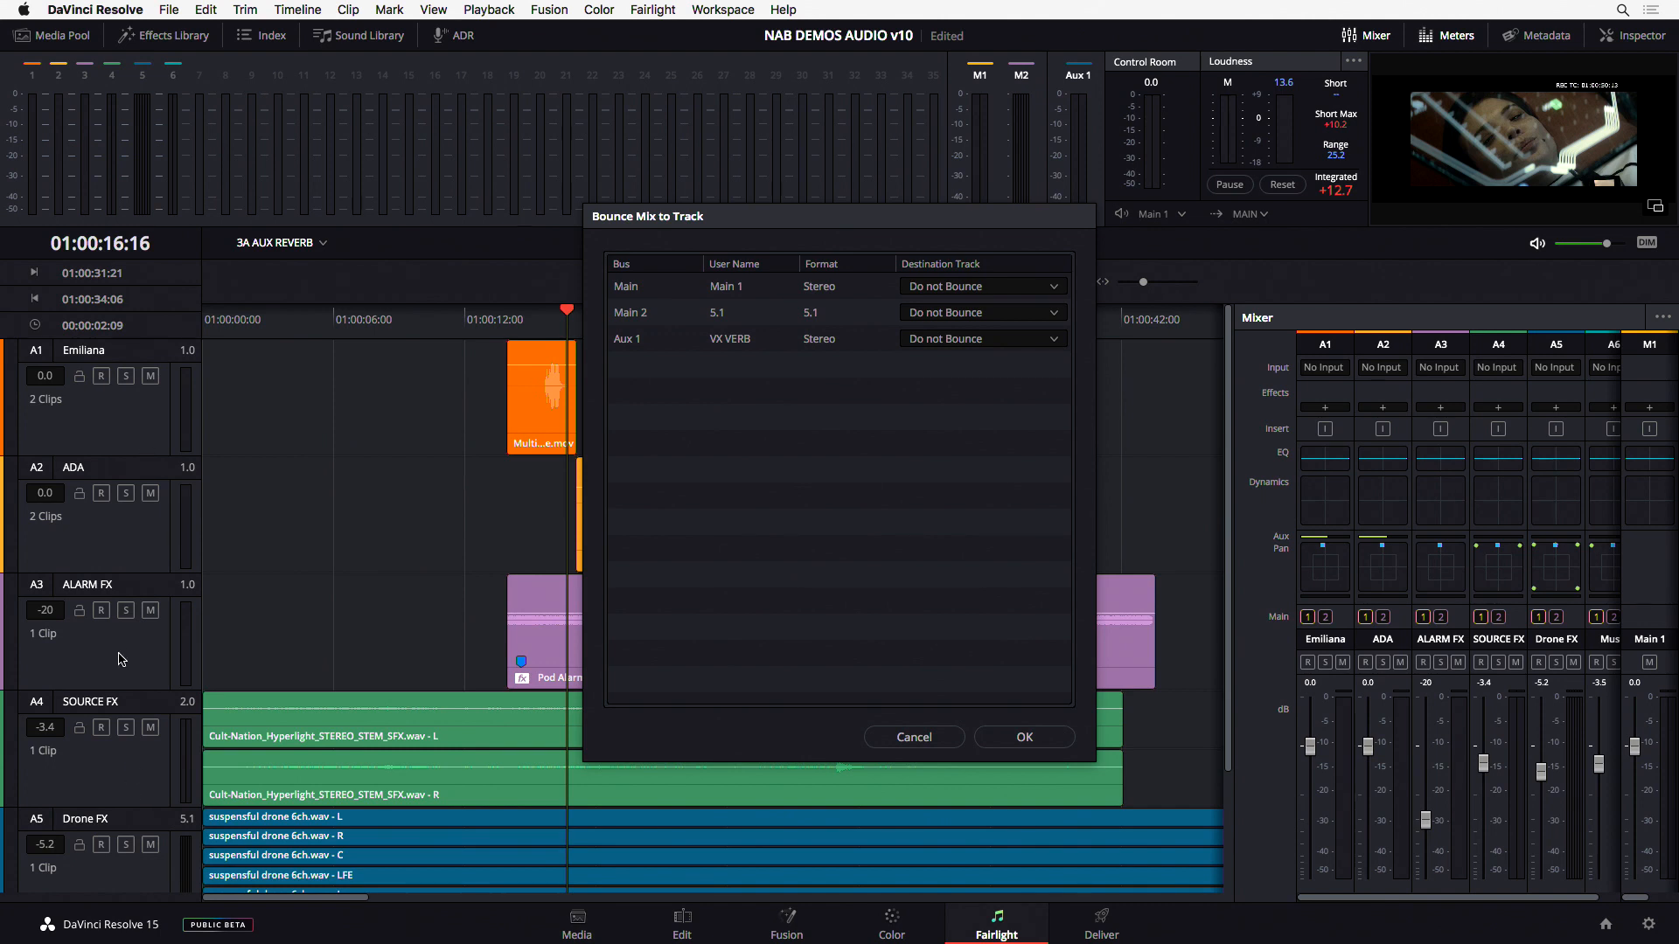
- In Bounce Mix to Track, set the Main 1 bus's destination to New Track
{"action": "left_click", "coordinate": [1015, 292]}
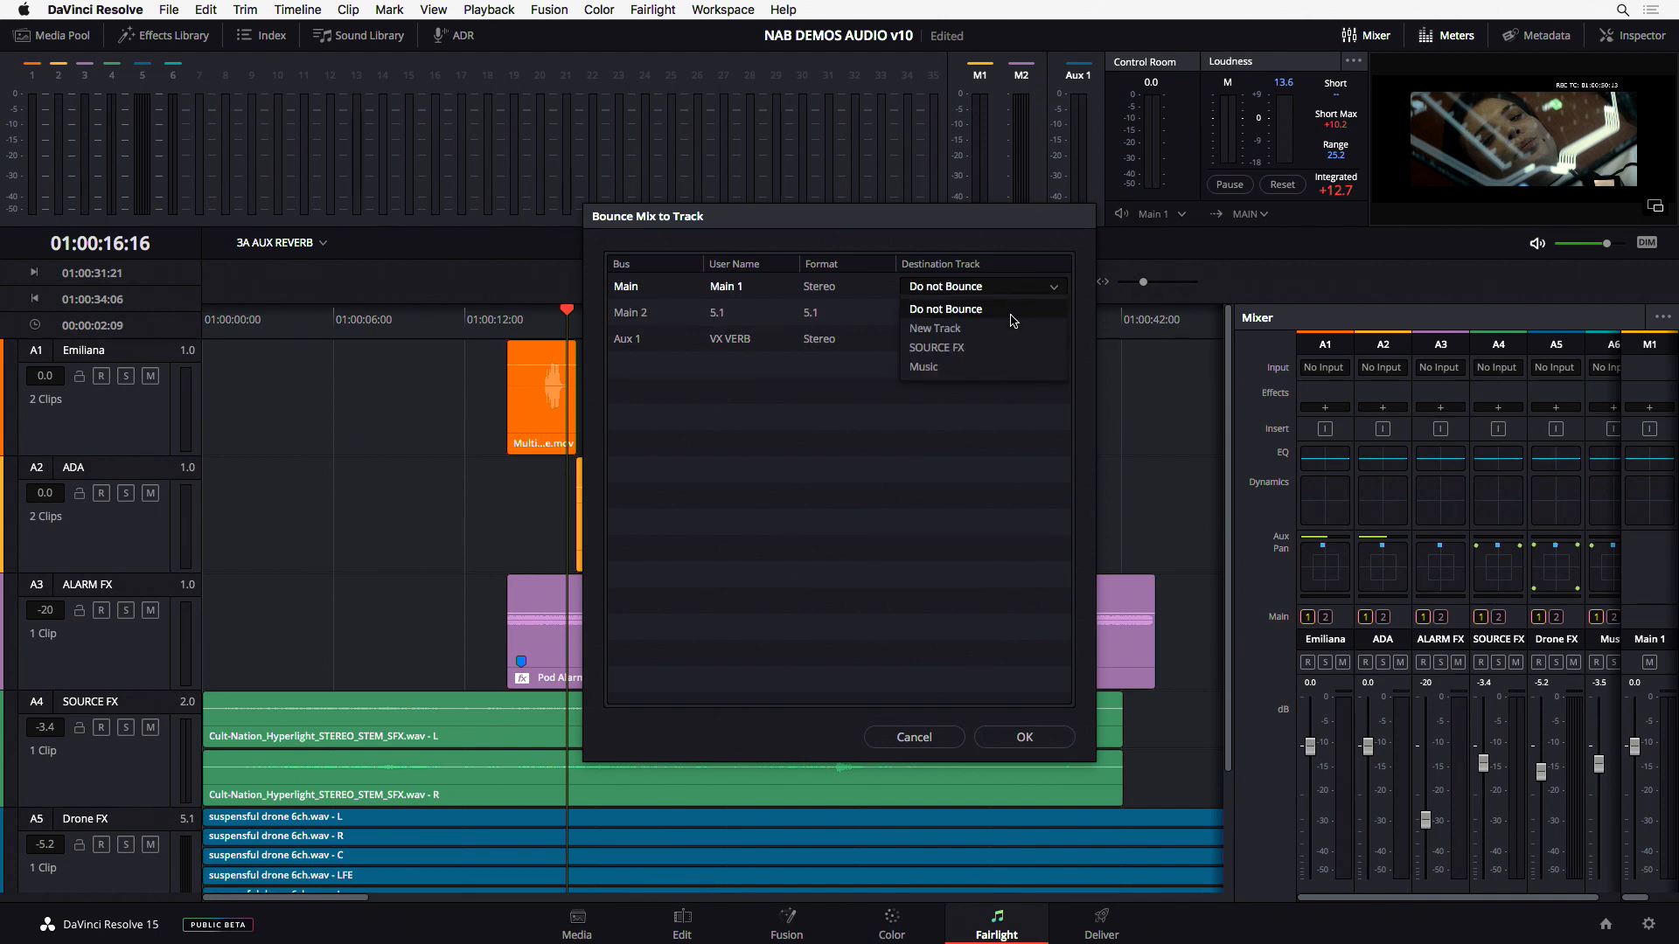
{"action": "left_click", "coordinate": [1012, 330]}
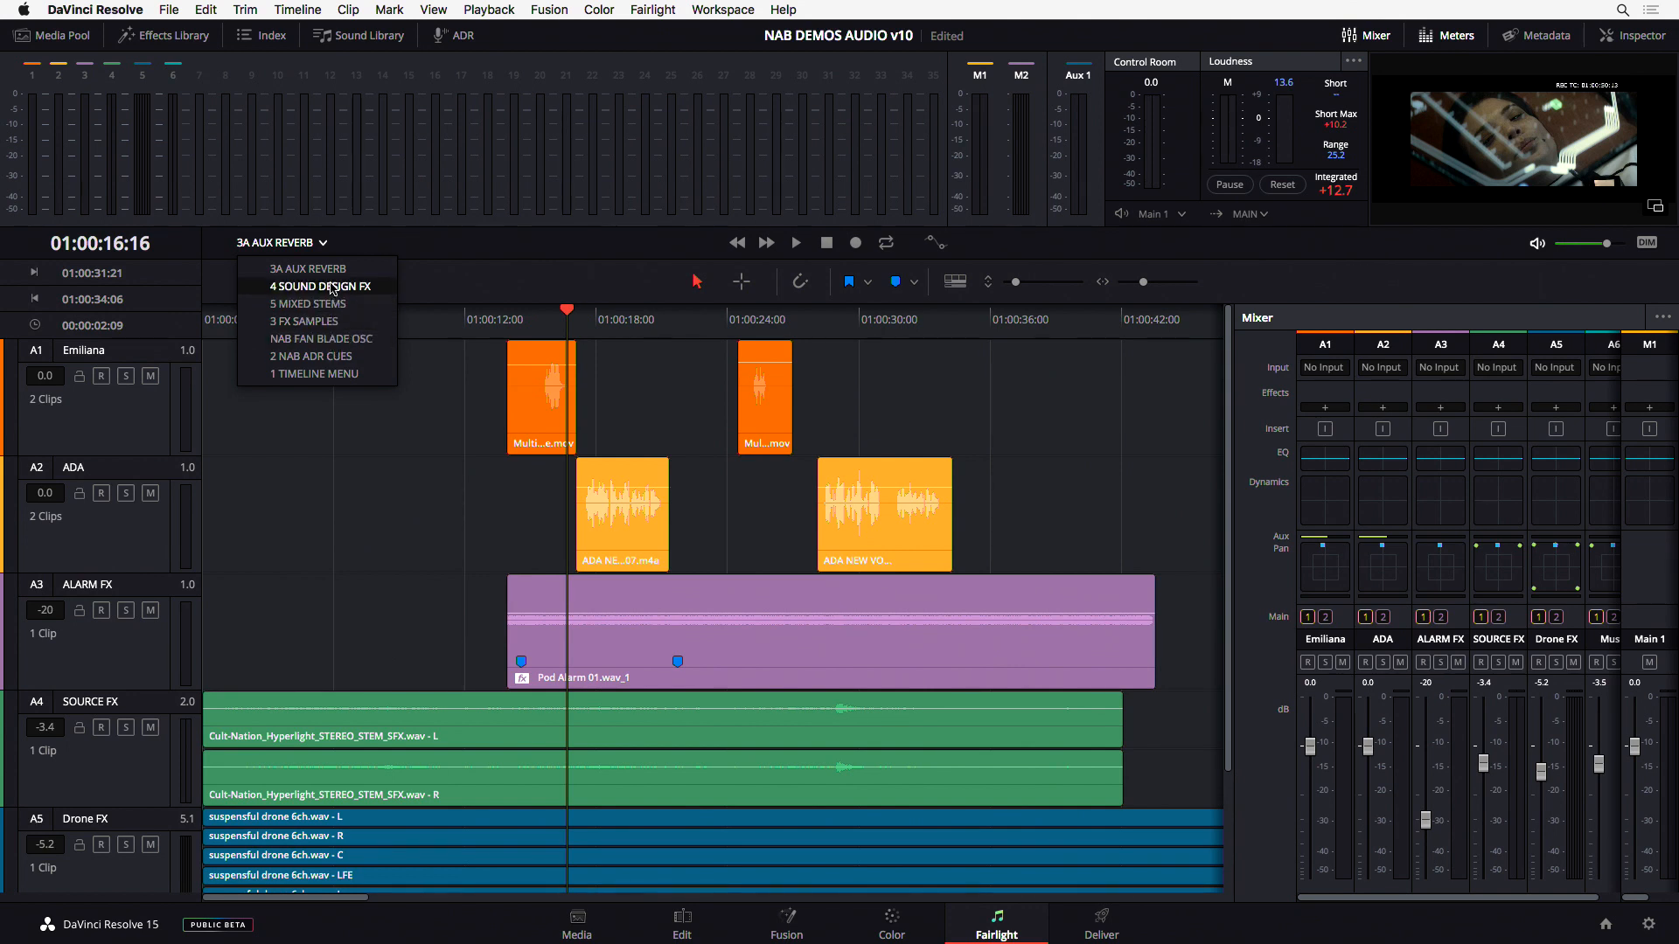
- Open the "5 MIXED STEMS" timeline and widen the Mixer to show the stem channels
{"action": "left_click", "coordinate": [335, 306]}
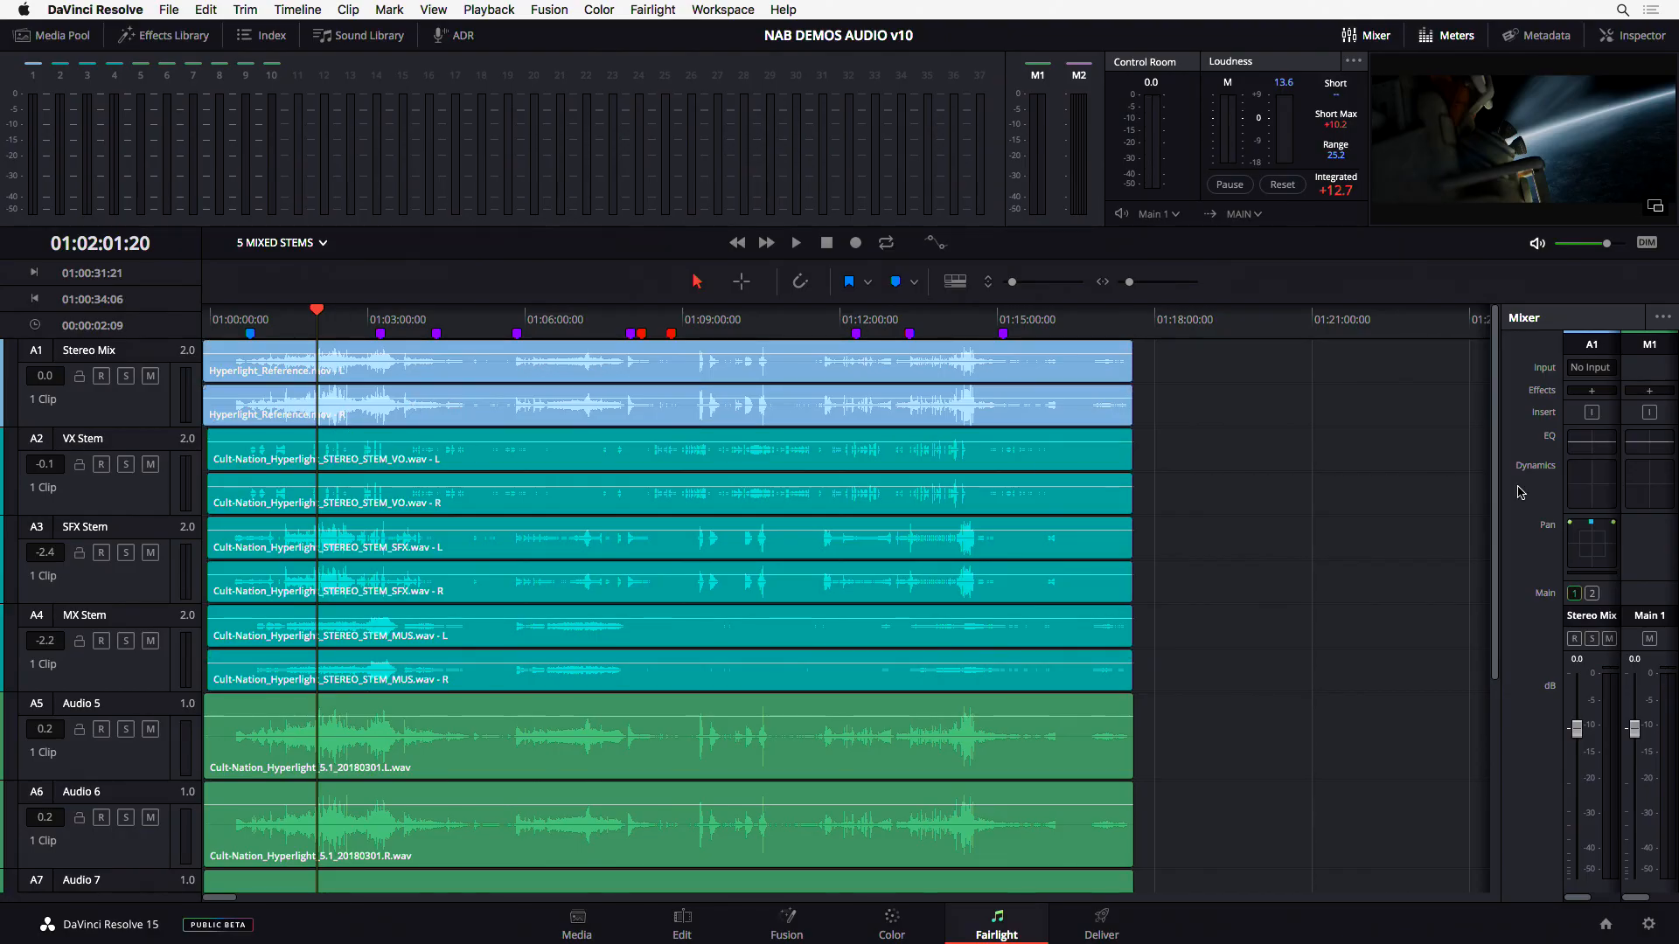
{"action": "left_click_drag", "start_coordinate": [1501, 502], "coordinate": [1163, 543]}
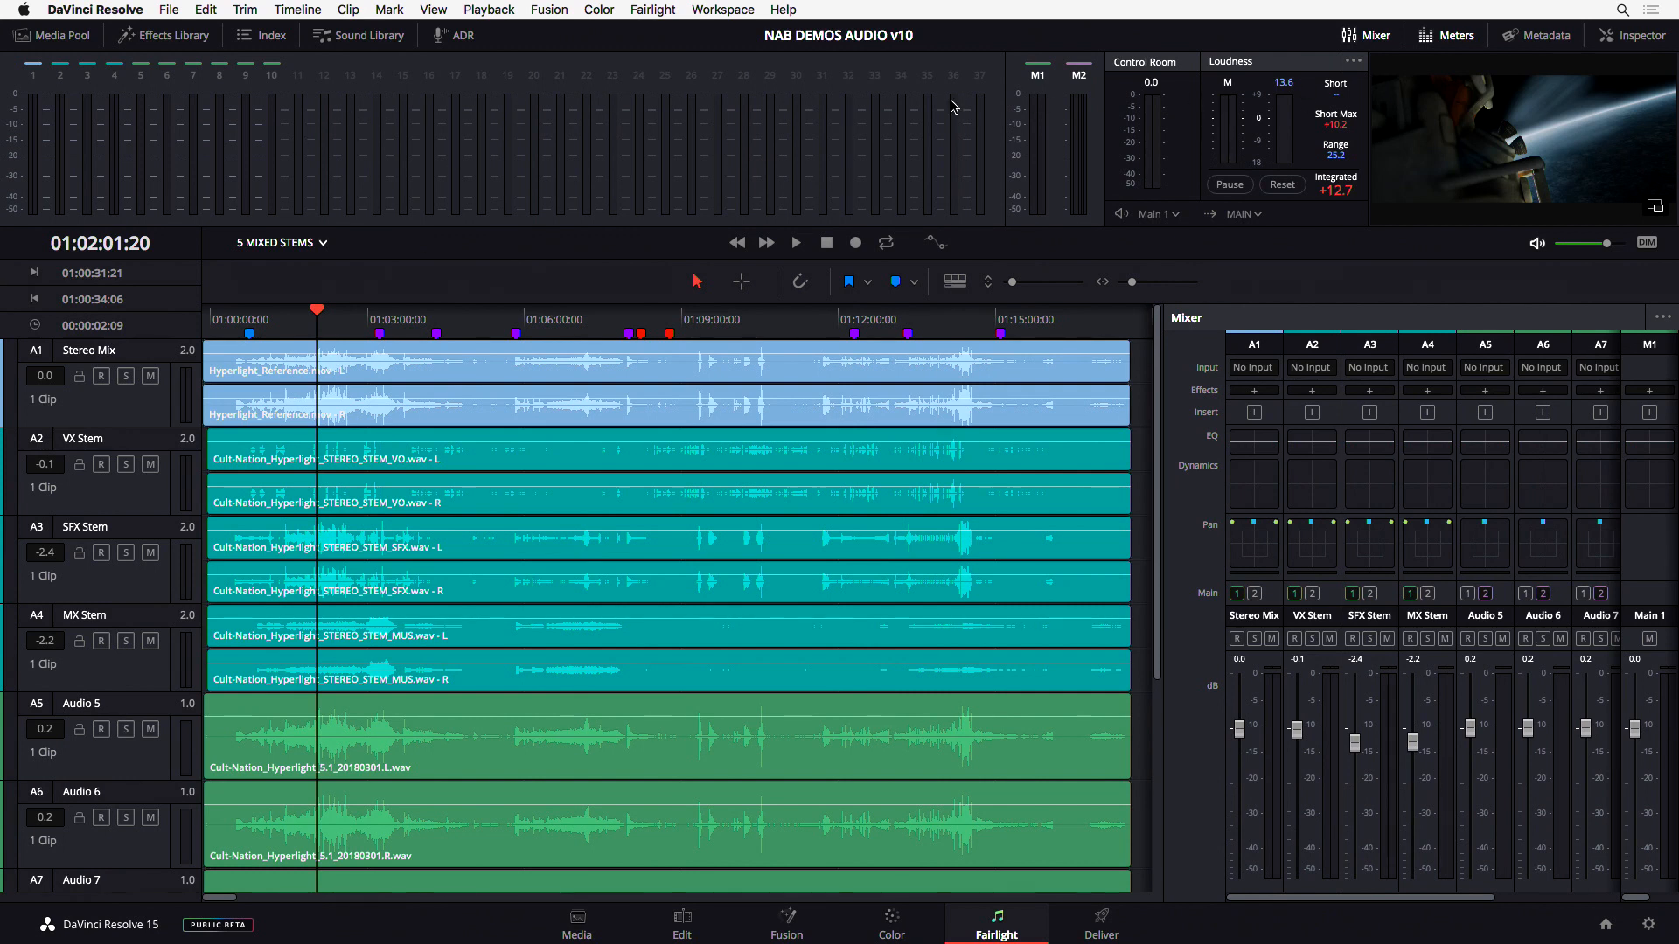
- Solo the Stereo Mix track and play it from 01:01:16:06 to check its loudness
{"action": "left_click", "coordinate": [127, 376]}
{"action": "left_click", "coordinate": [277, 322]}
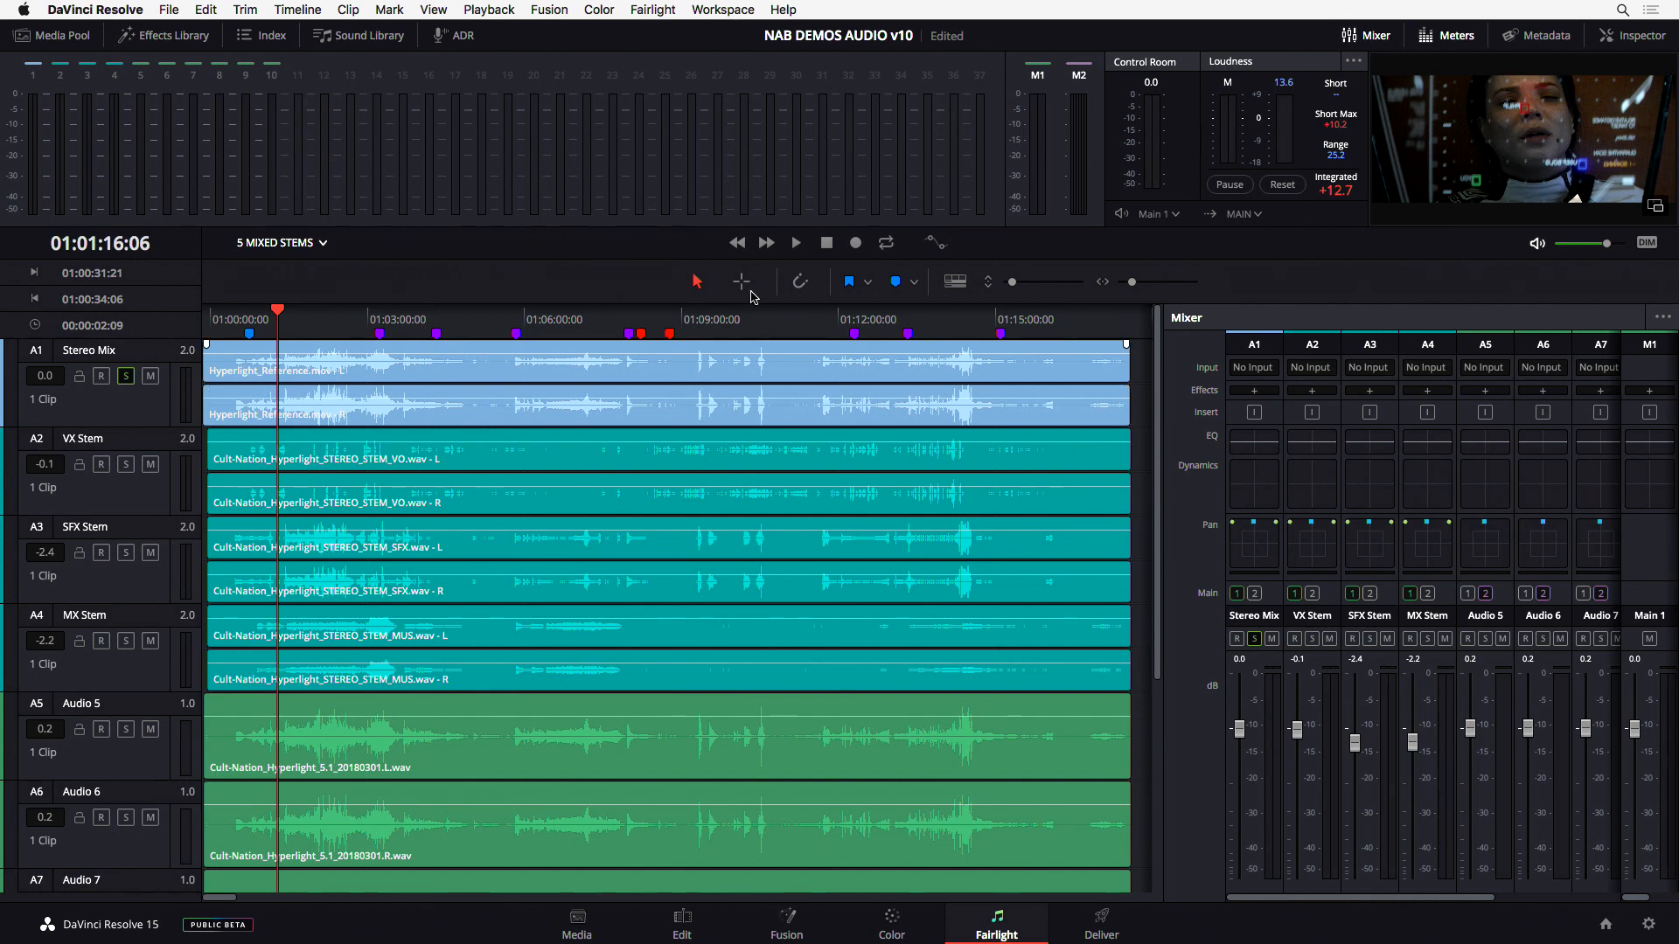
{"action": "key", "text": "space"}
{"action": "key", "text": "space"}
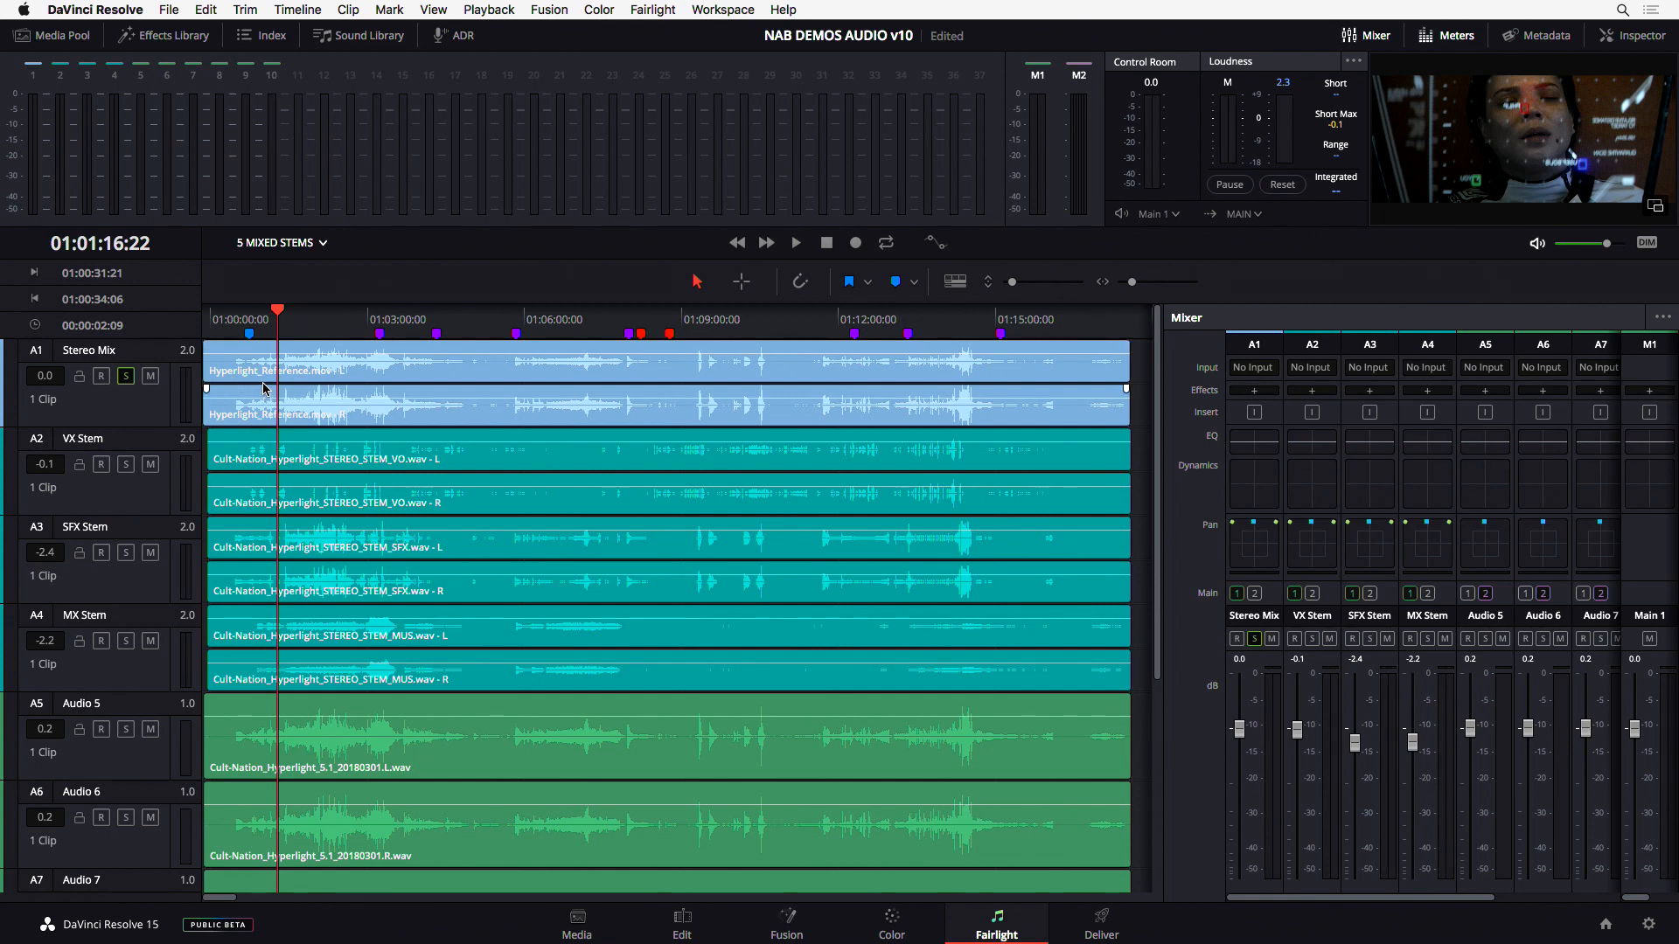
{"action": "key", "text": "space"}
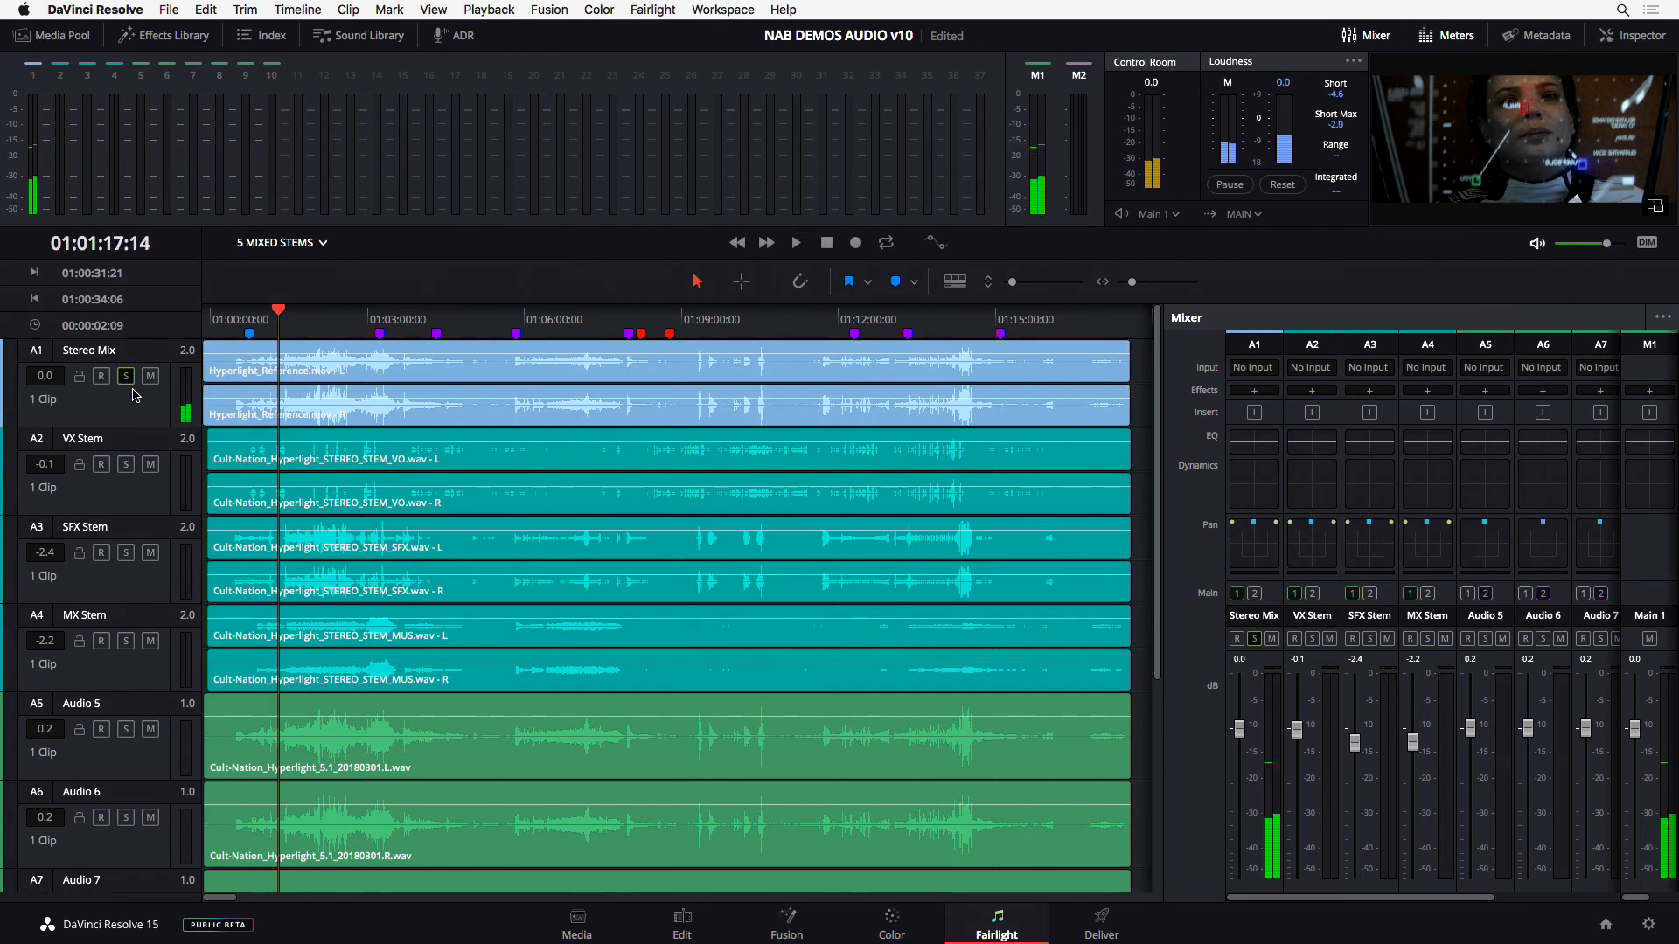
- Solo the VX, SFX and MX Stem tracks instead of the Stereo Mix and play them to compare loudness
{"action": "left_click", "coordinate": [125, 465]}
{"action": "left_click", "coordinate": [125, 553]}
{"action": "left_click", "coordinate": [126, 641]}
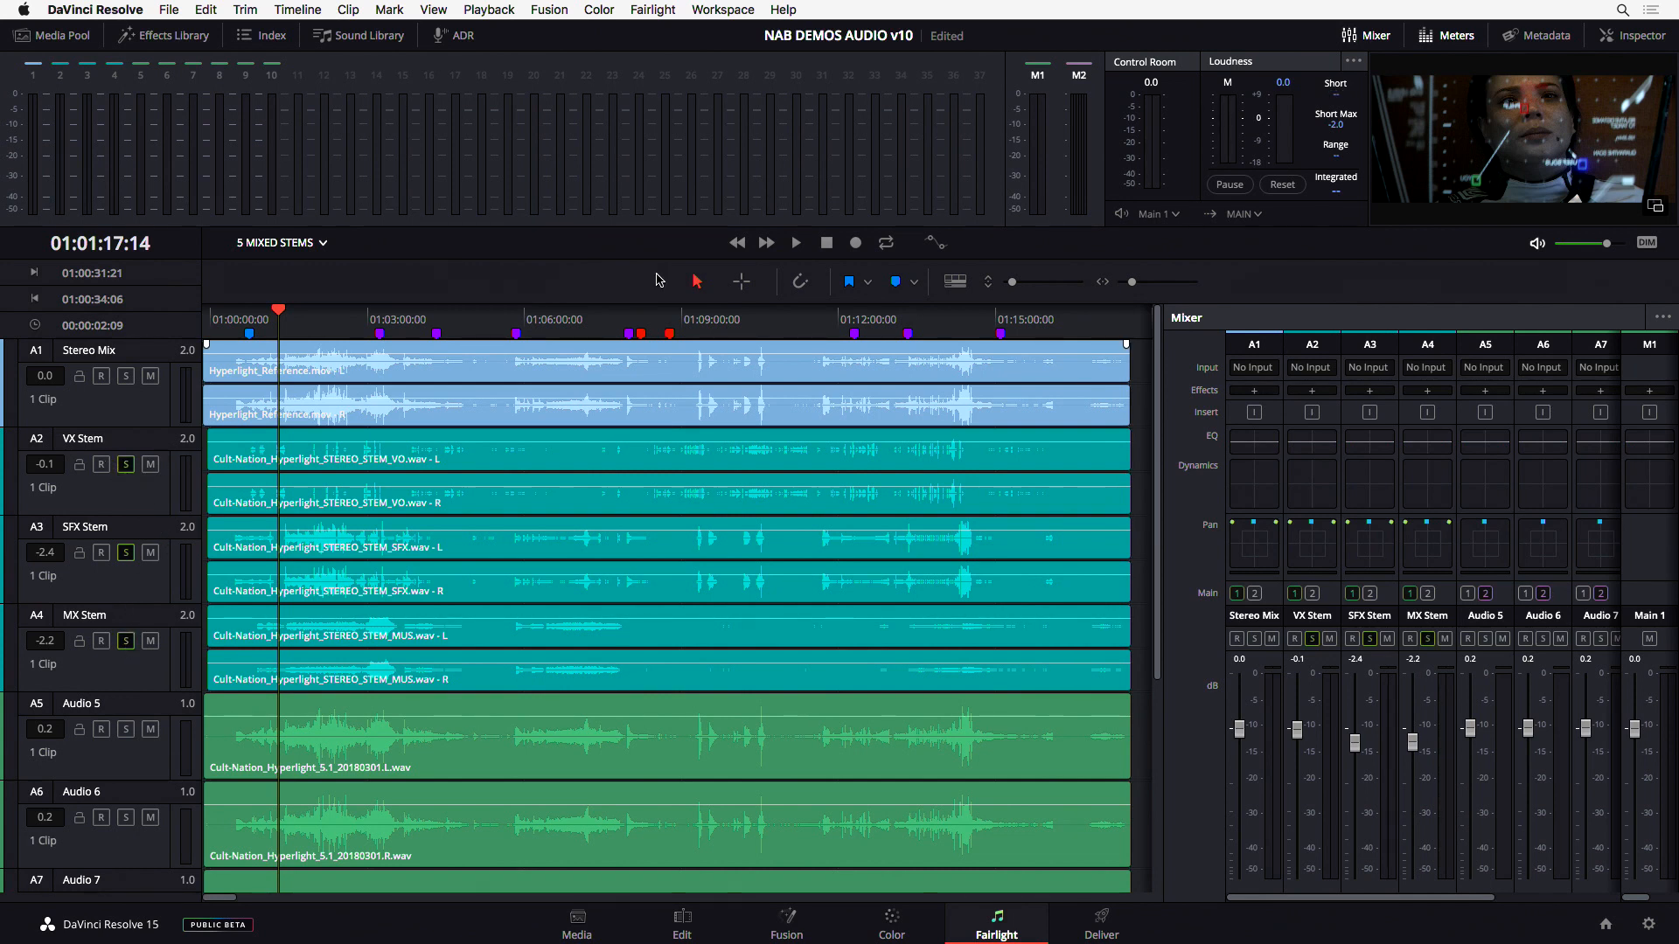
{"action": "key", "text": "space"}
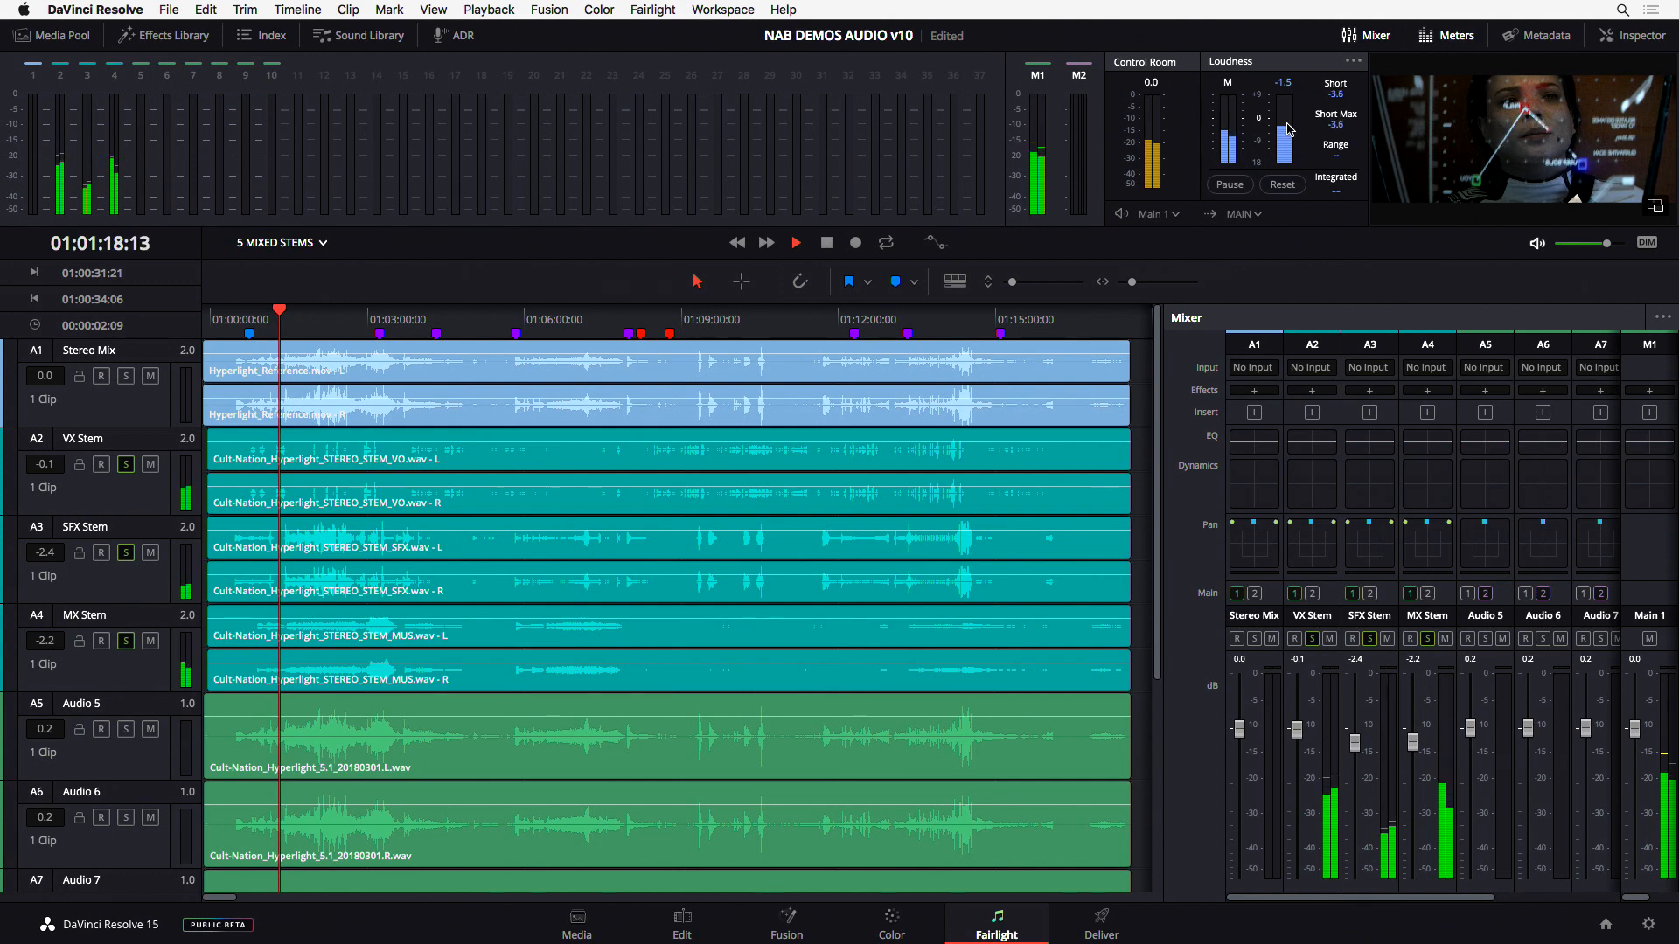
- Stop playback, then reset and restart the loudness measurement
{"action": "key", "text": "space"}
{"action": "left_click", "coordinate": [1286, 186]}
{"action": "left_click", "coordinate": [1231, 185]}
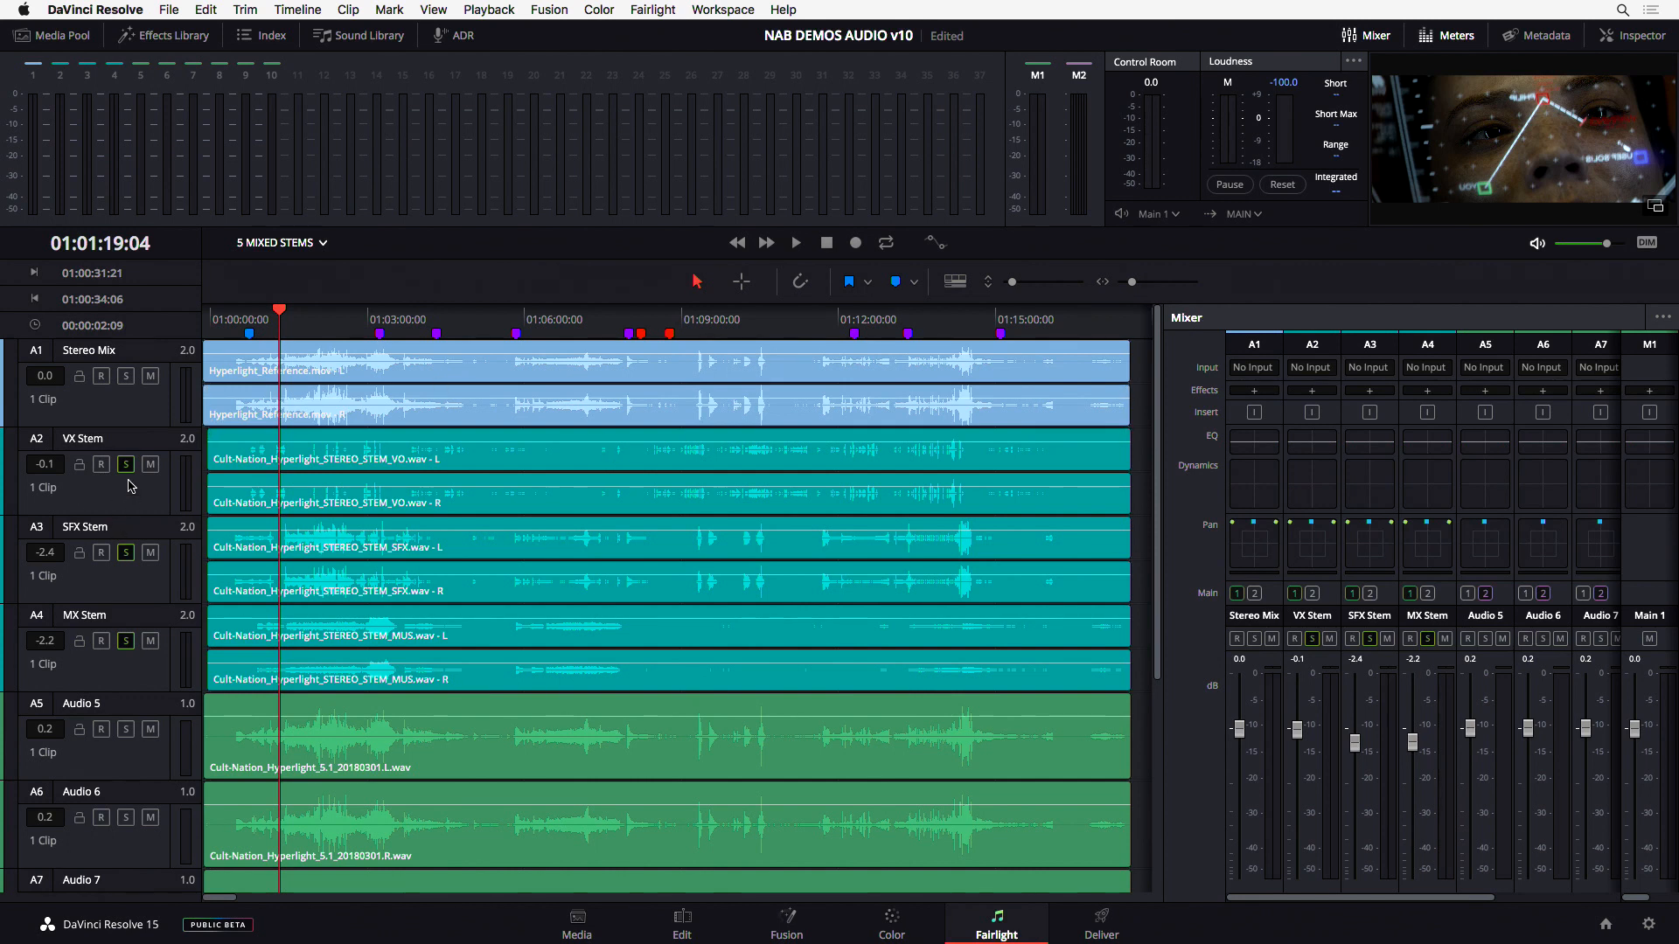
- Re-solo the VX, SFX and MX Stem tracks and play them from 01:01:19:04 to measure loudness again
{"action": "left_click_drag", "start_coordinate": [129, 465], "coordinate": [133, 649]}
{"action": "left_click_drag", "start_coordinate": [128, 377], "coordinate": [109, 584]}
{"action": "left_click_drag", "start_coordinate": [127, 382], "coordinate": [127, 529]}
{"action": "left_click_drag", "start_coordinate": [127, 464], "coordinate": [126, 650]}
{"action": "key", "text": "space"}
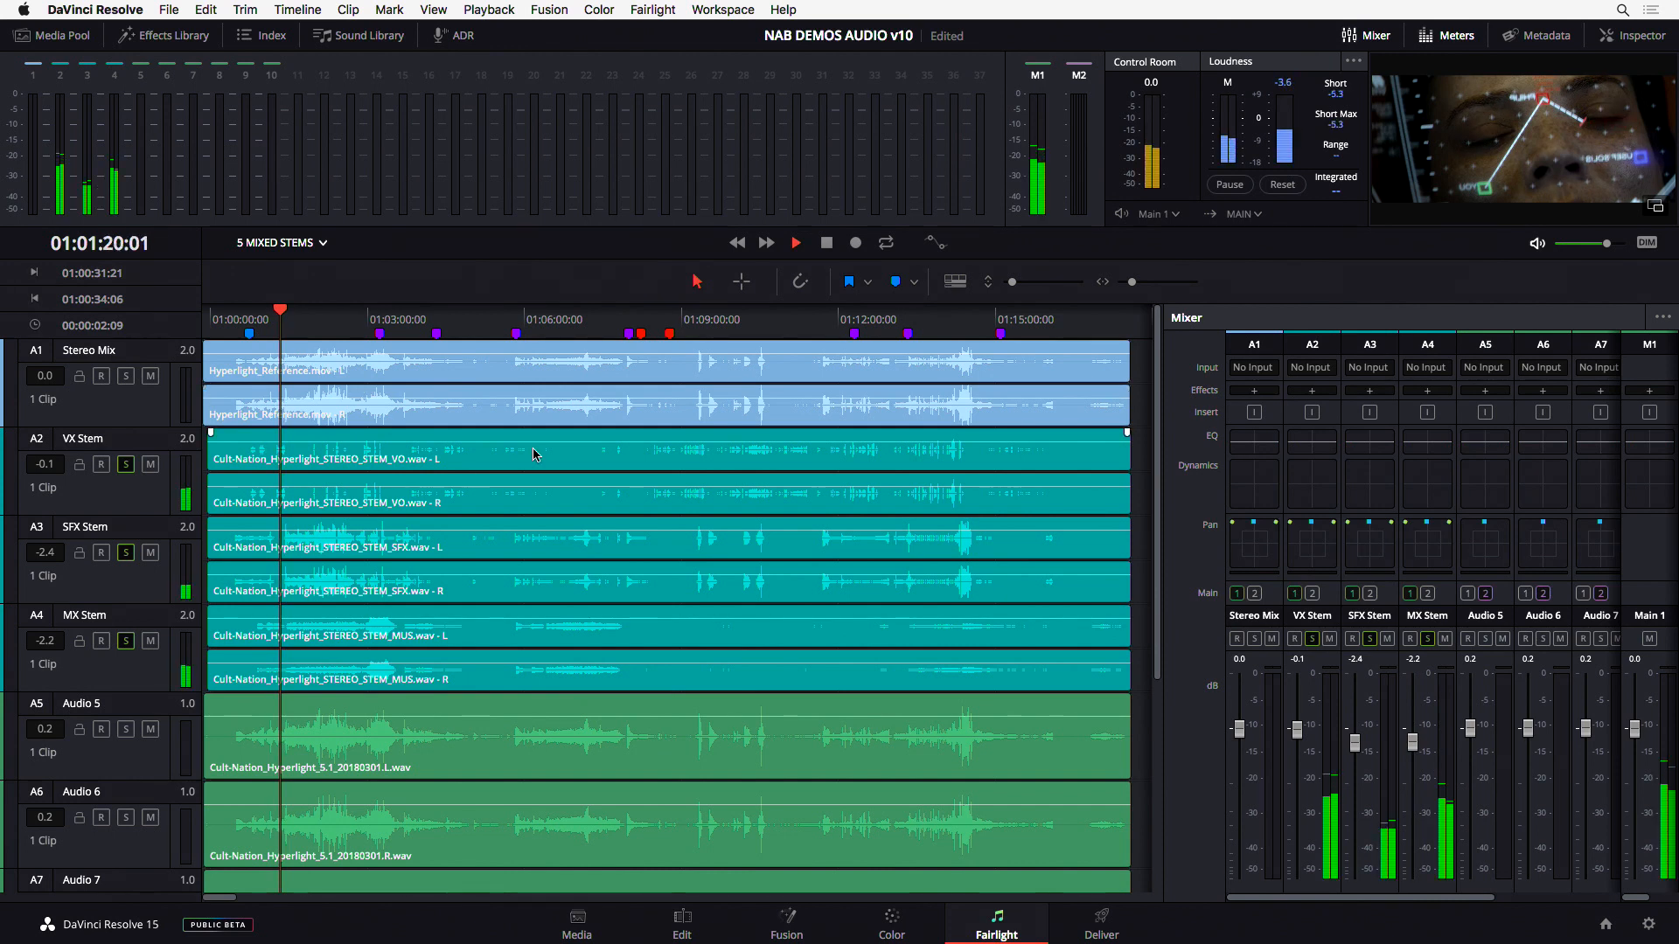
{"action": "key", "text": "space"}
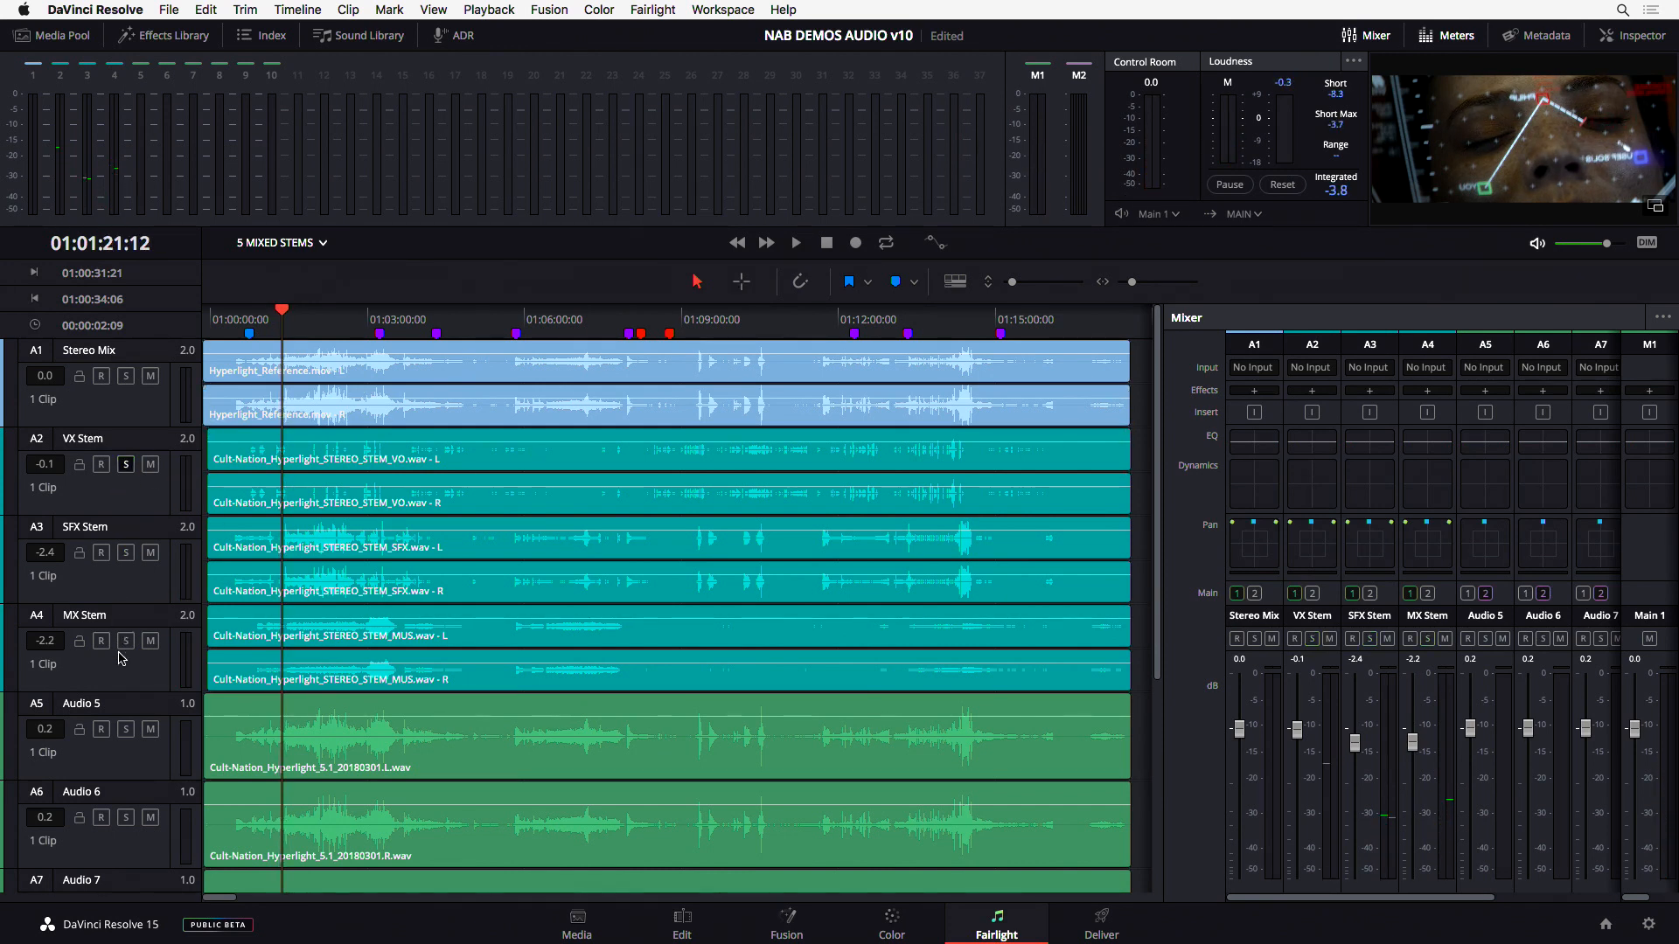
- Show the Audio 5 to Audio 10 tracks and widen the Mixer to display their channels and both main buses
{"action": "scroll", "coordinate": [1154, 434], "scroll_direction": "down", "scroll_amount": 5}
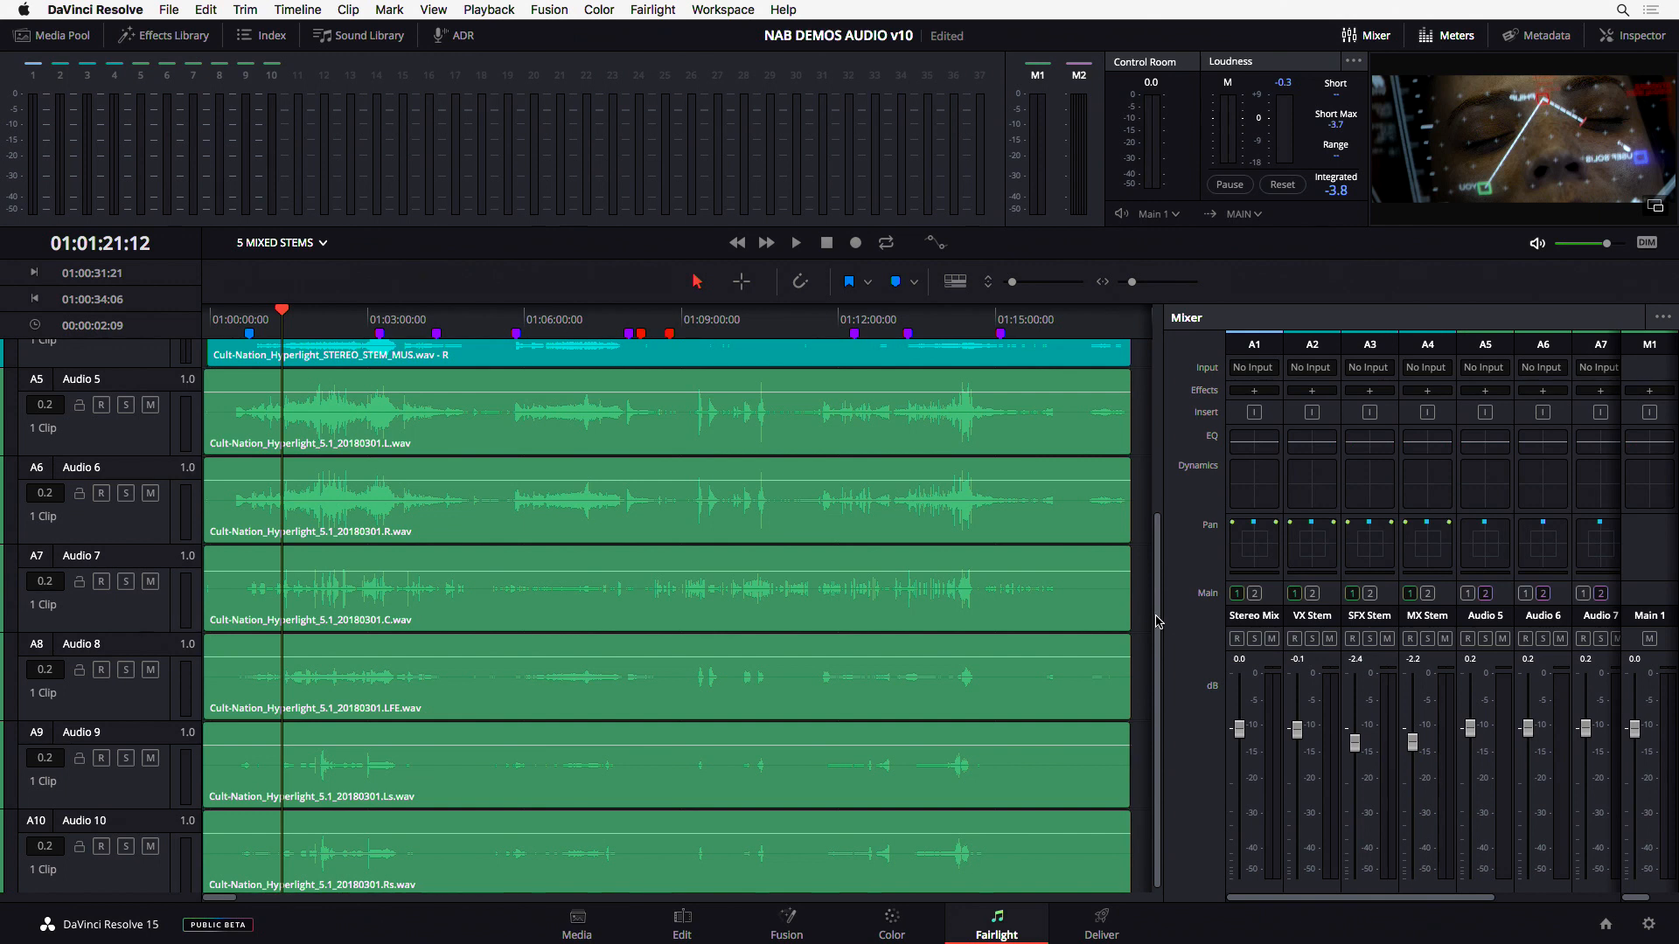
{"action": "left_click_drag", "start_coordinate": [1163, 614], "coordinate": [815, 652]}
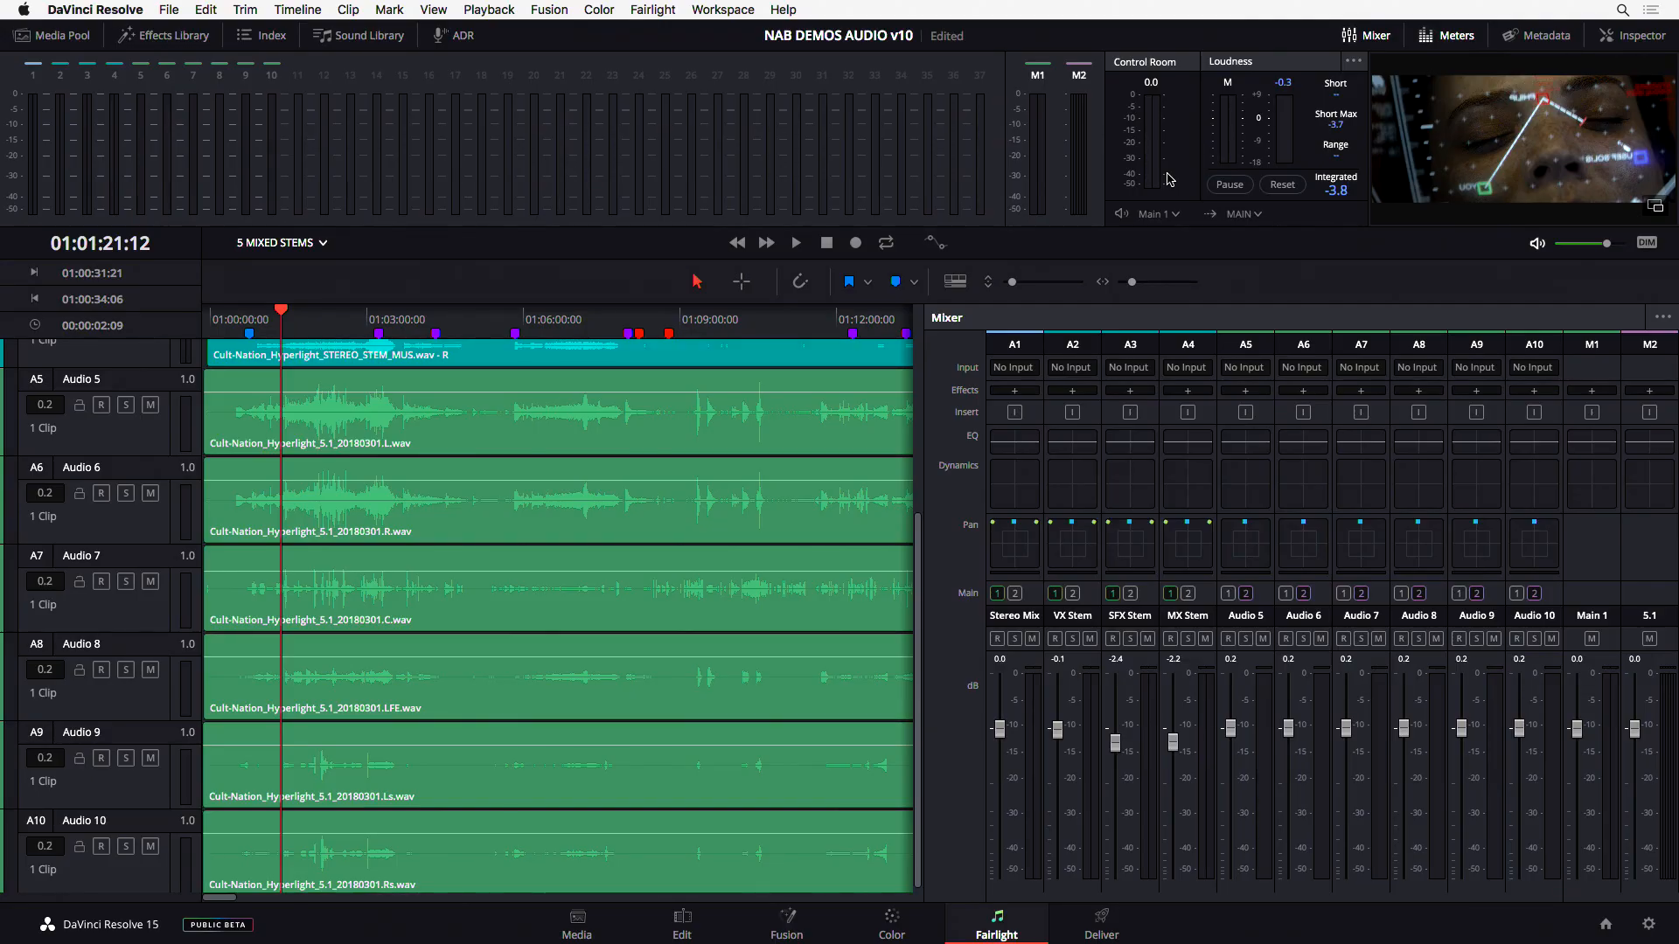
- Examine the Control Room's choices for the monitored bus (Main 1, 5.1) and the speaker output (MAIN, NEAR)
{"action": "left_click", "coordinate": [1247, 215]}
{"action": "left_click", "coordinate": [1155, 215]}
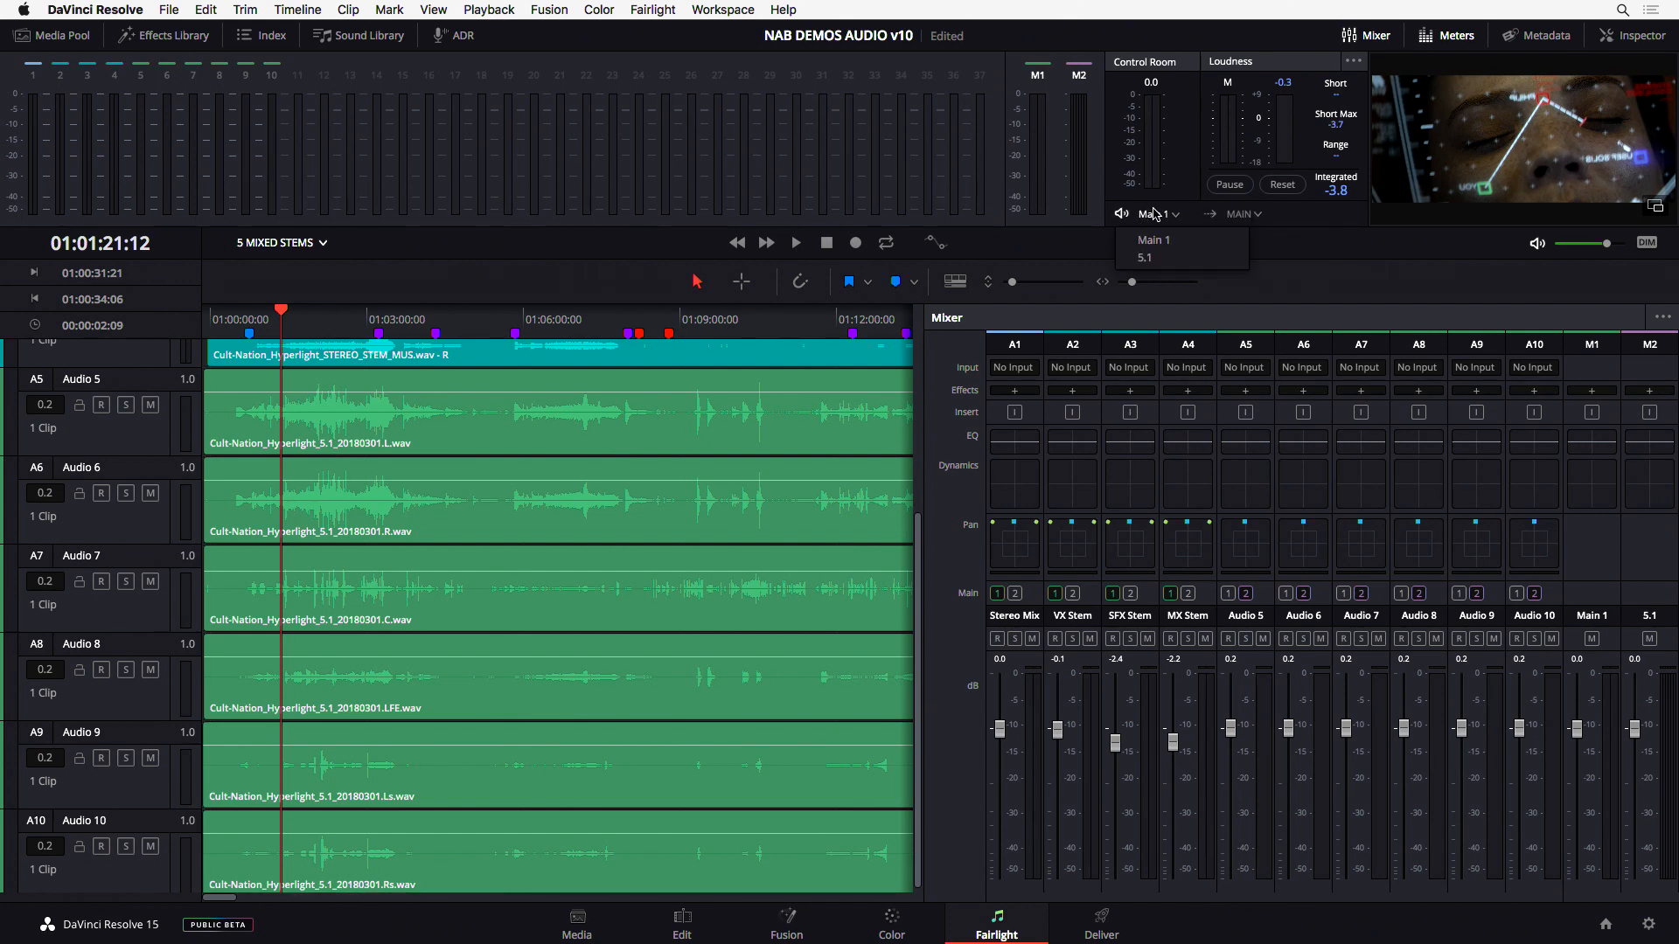
{"action": "left_click", "coordinate": [1245, 216]}
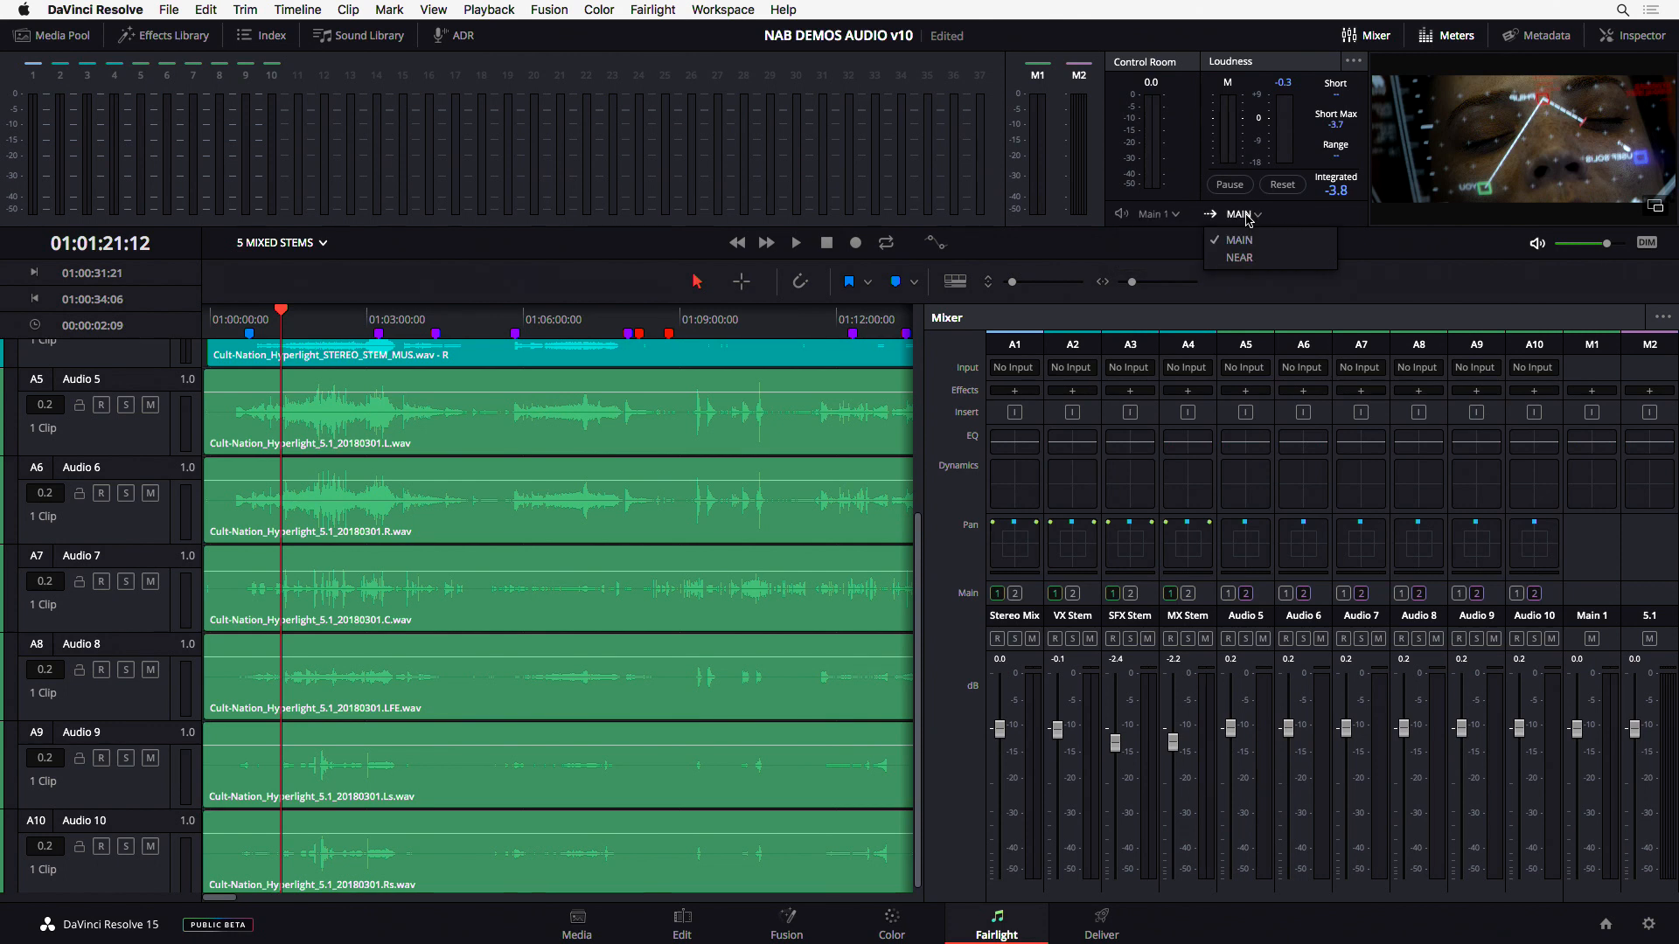
{"action": "left_click", "coordinate": [1159, 216]}
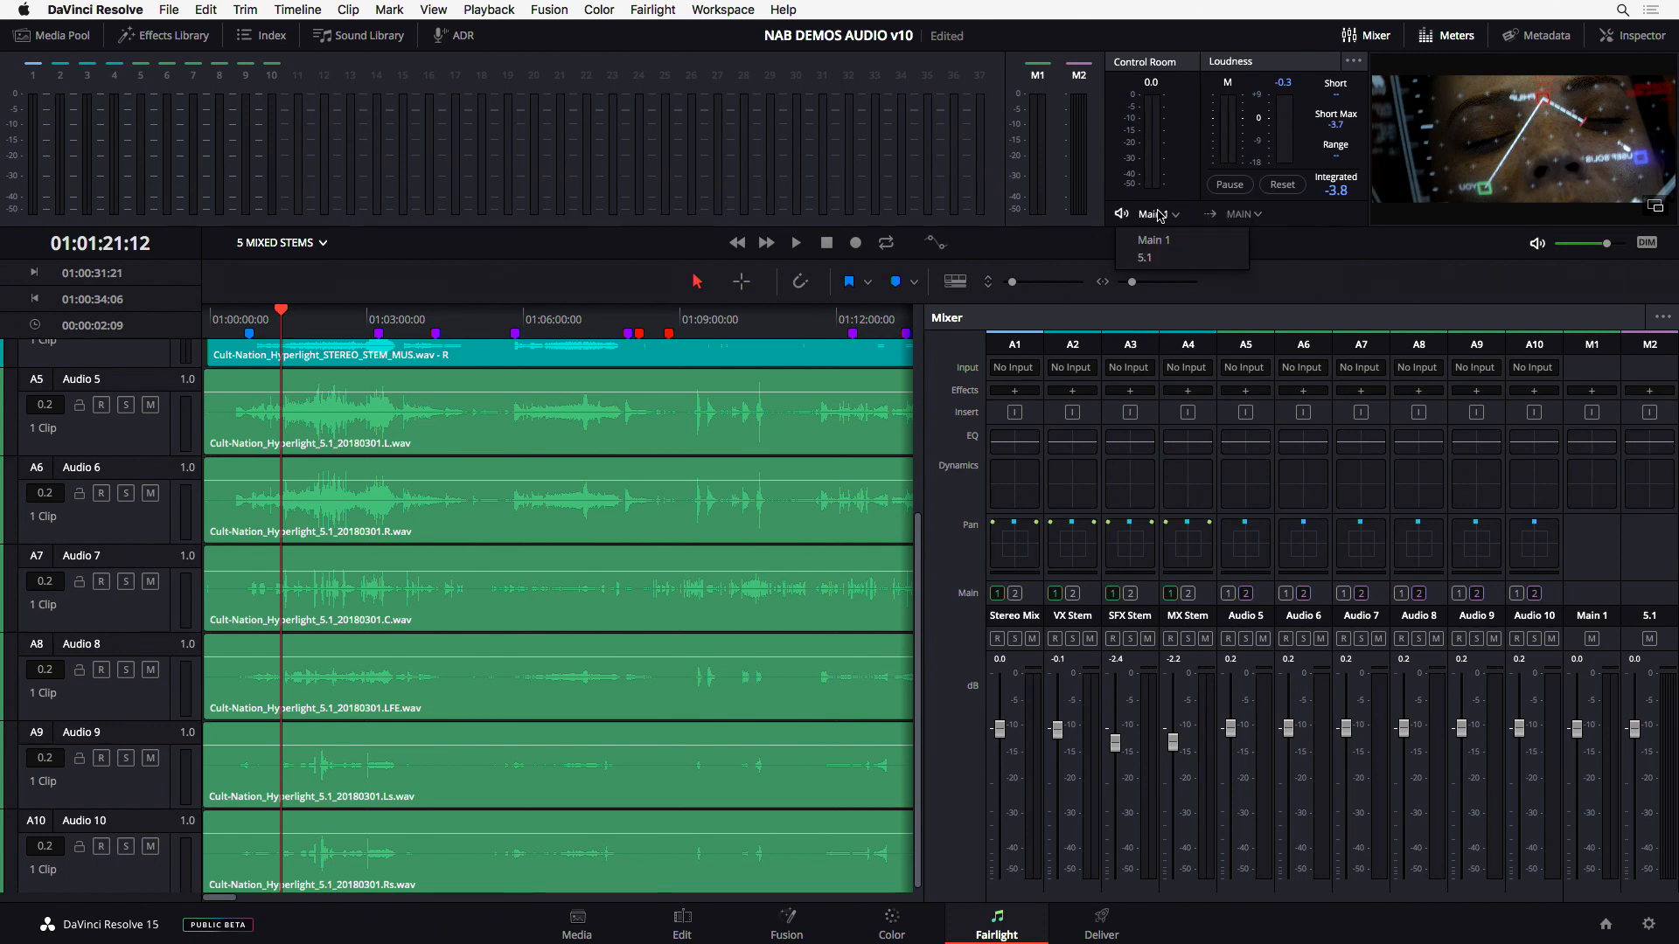
{"action": "left_click", "coordinate": [1160, 259]}
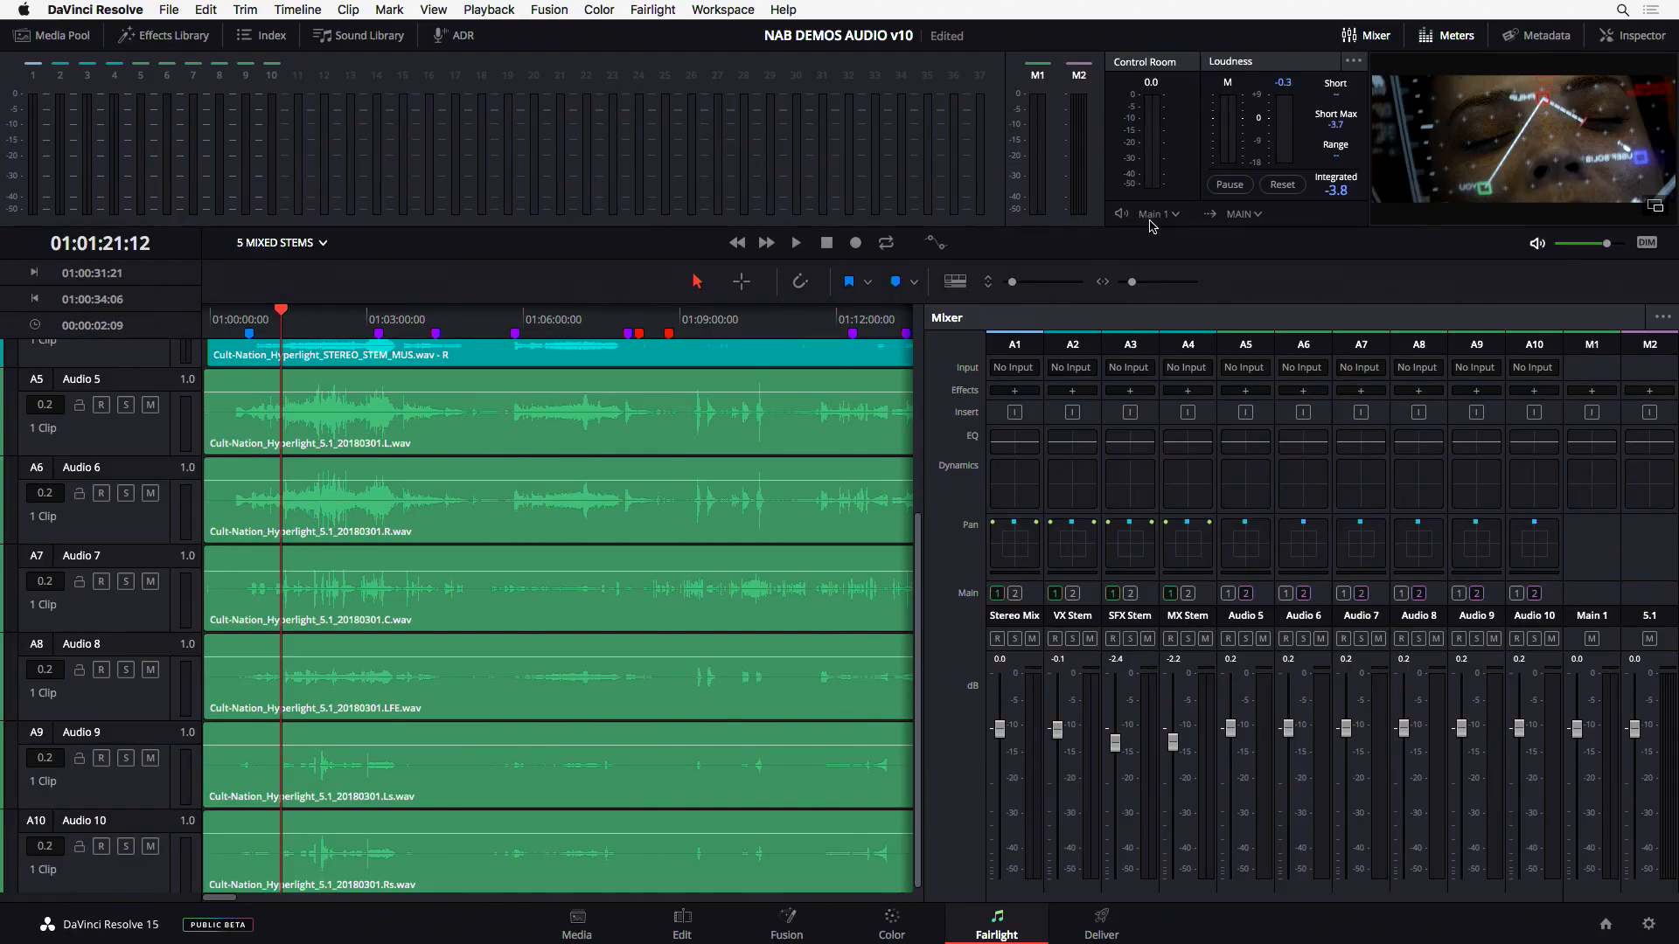
{"action": "left_click", "coordinate": [1154, 215]}
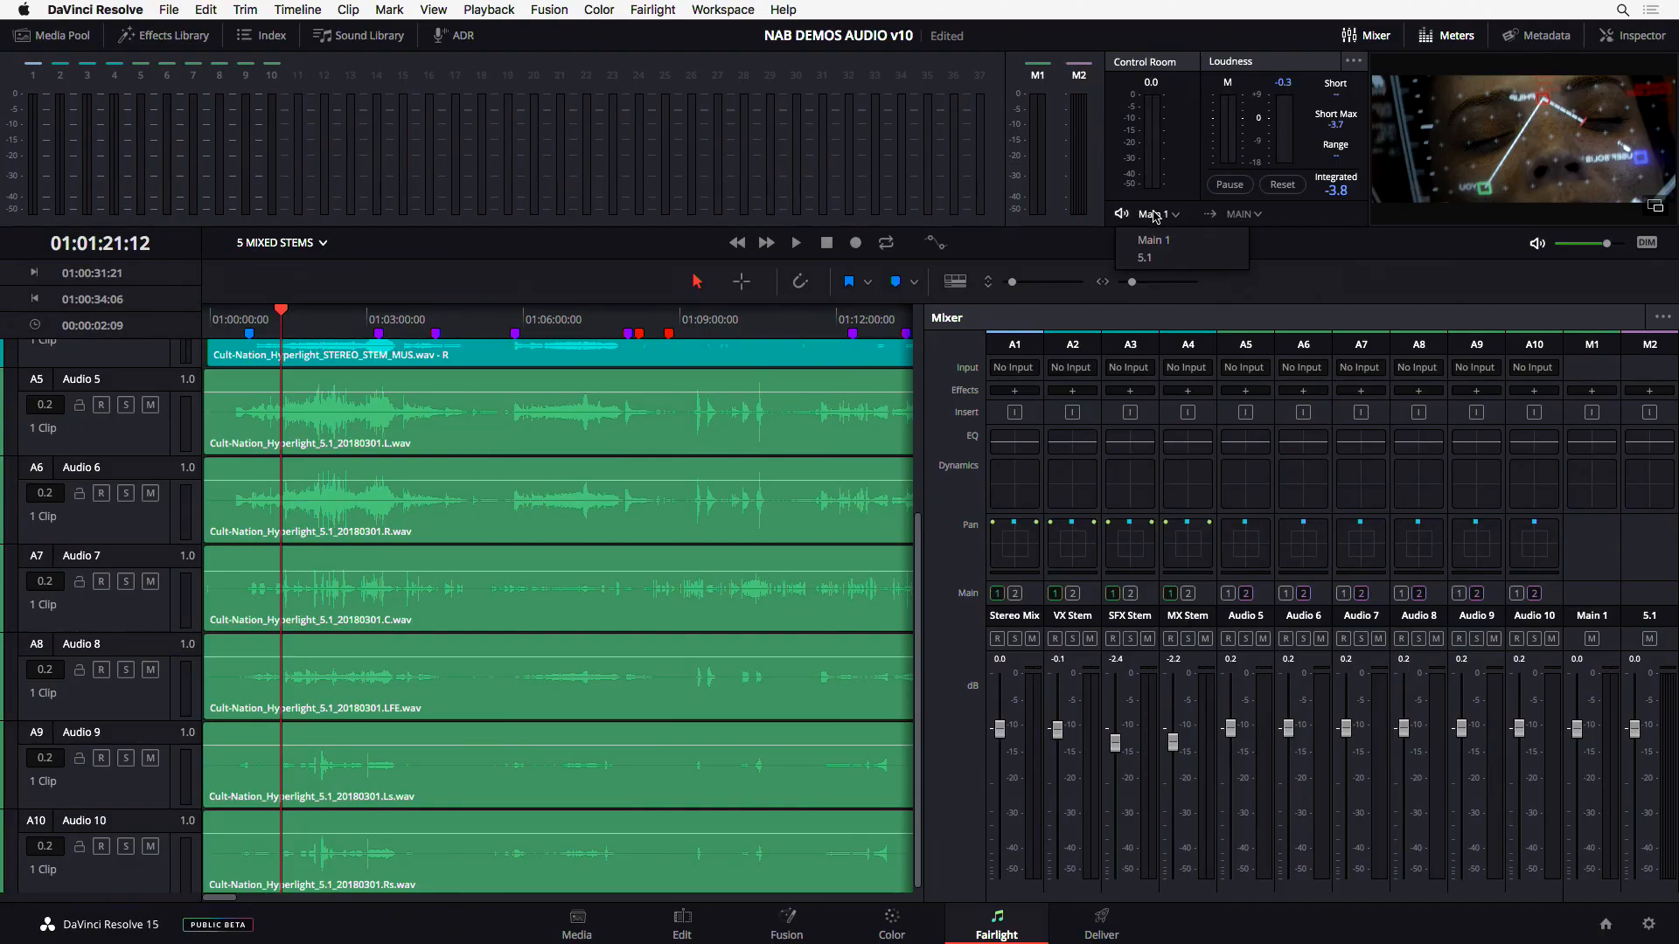
{"action": "left_click", "coordinate": [1049, 248]}
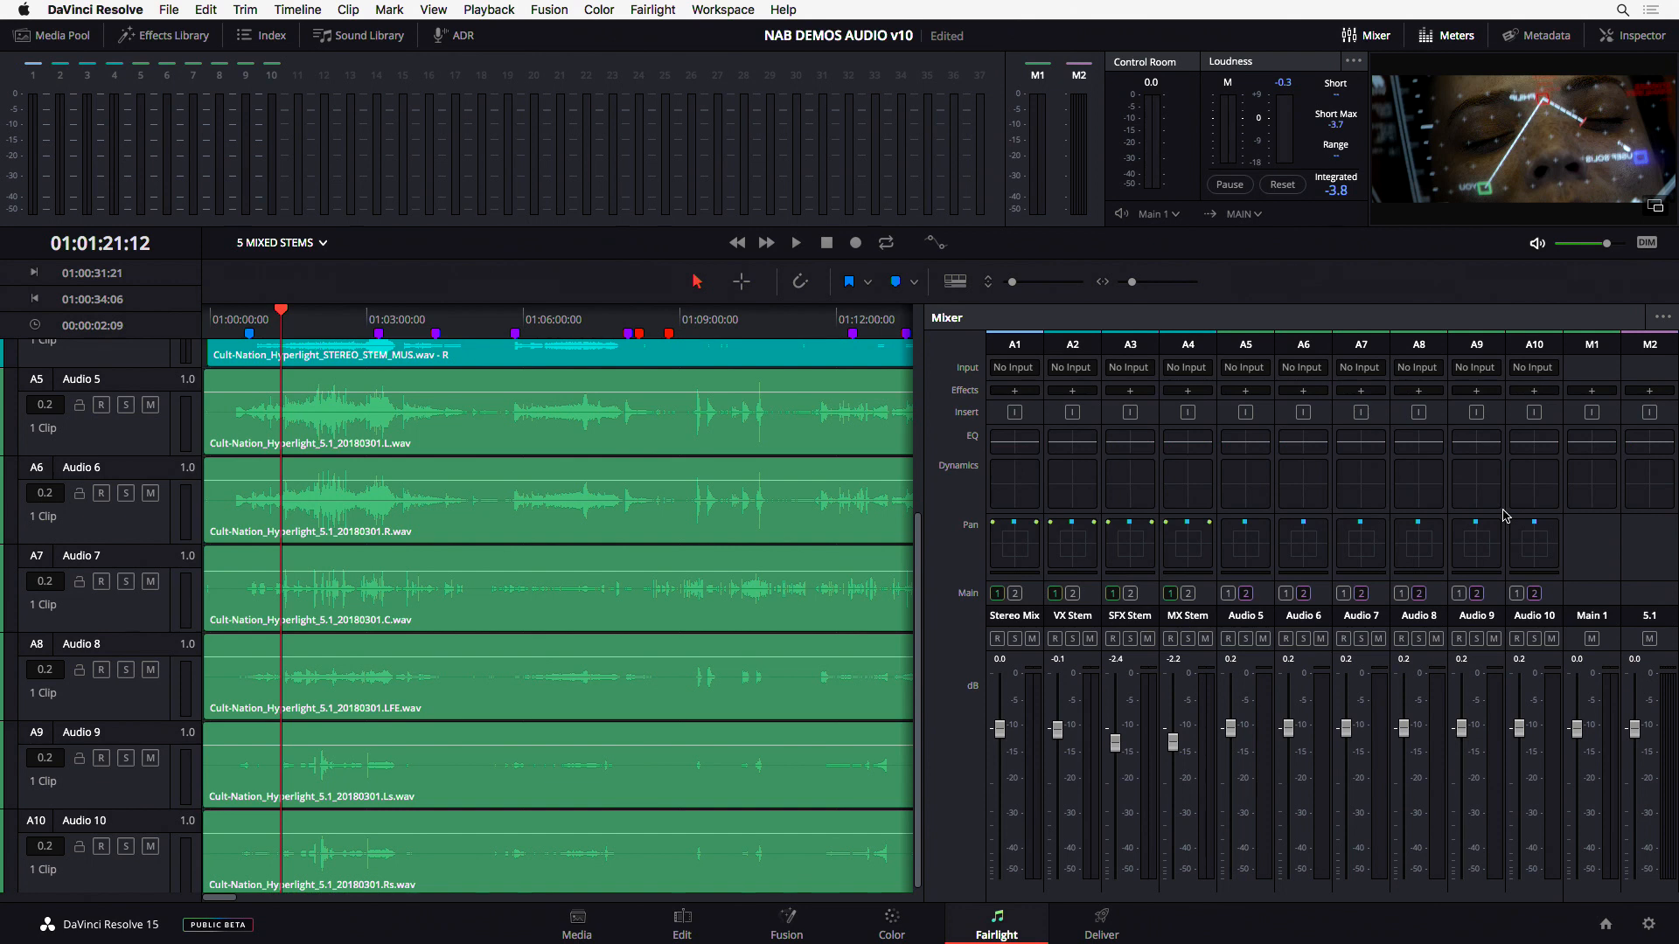
- Pan Audio 5 hard left and Audio 6 slightly right in the Mixer
{"action": "left_click_drag", "start_coordinate": [1246, 522], "coordinate": [1319, 518]}
- Link tracks Audio 5 through Audio 10 as a 5.1 group
{"action": "left_click", "coordinate": [633, 8]}
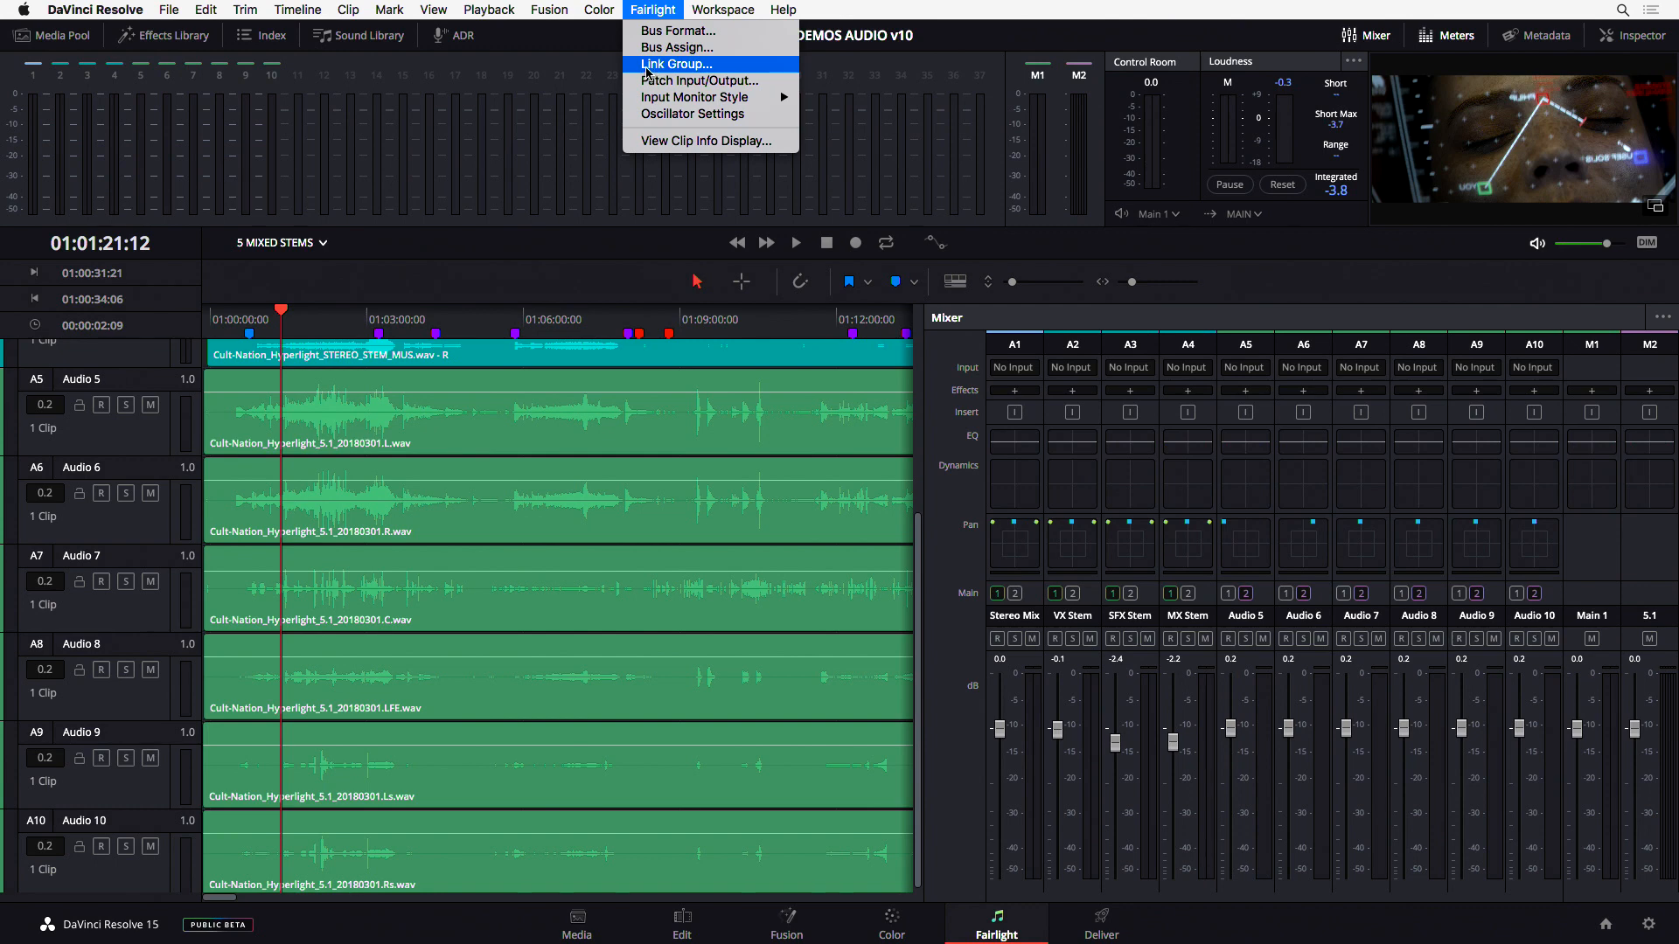
{"action": "left_click", "coordinate": [647, 70]}
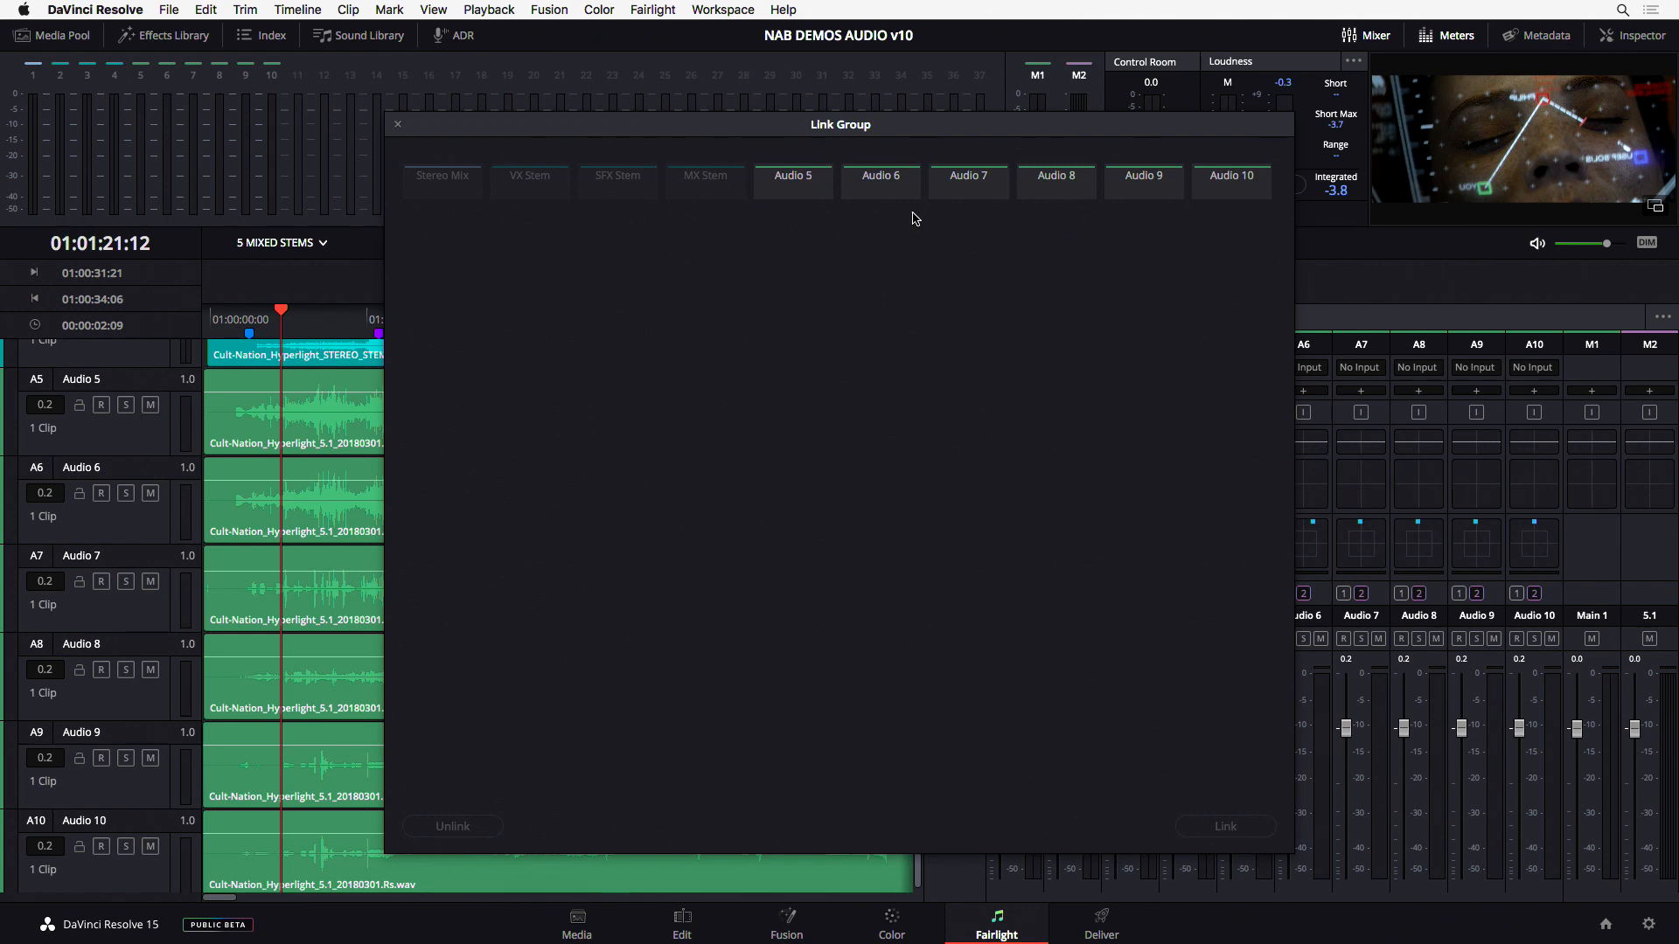
{"action": "left_click", "coordinate": [779, 186]}
{"action": "left_click", "coordinate": [883, 189]}
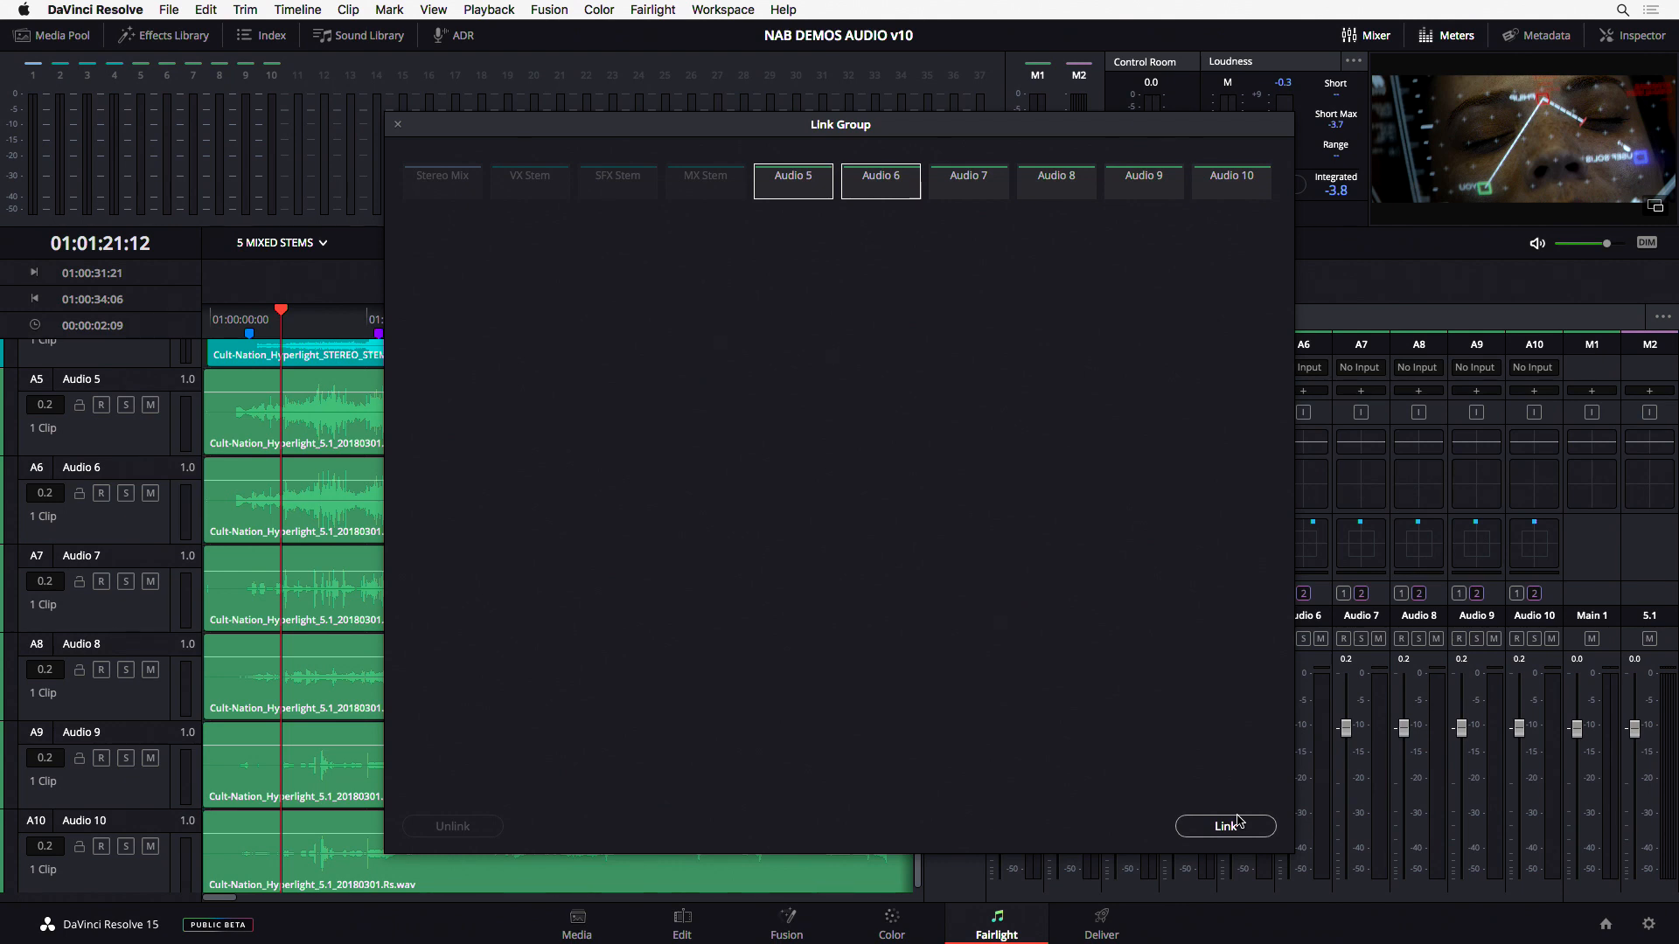
{"action": "left_click", "coordinate": [1242, 184], "text": "shift"}
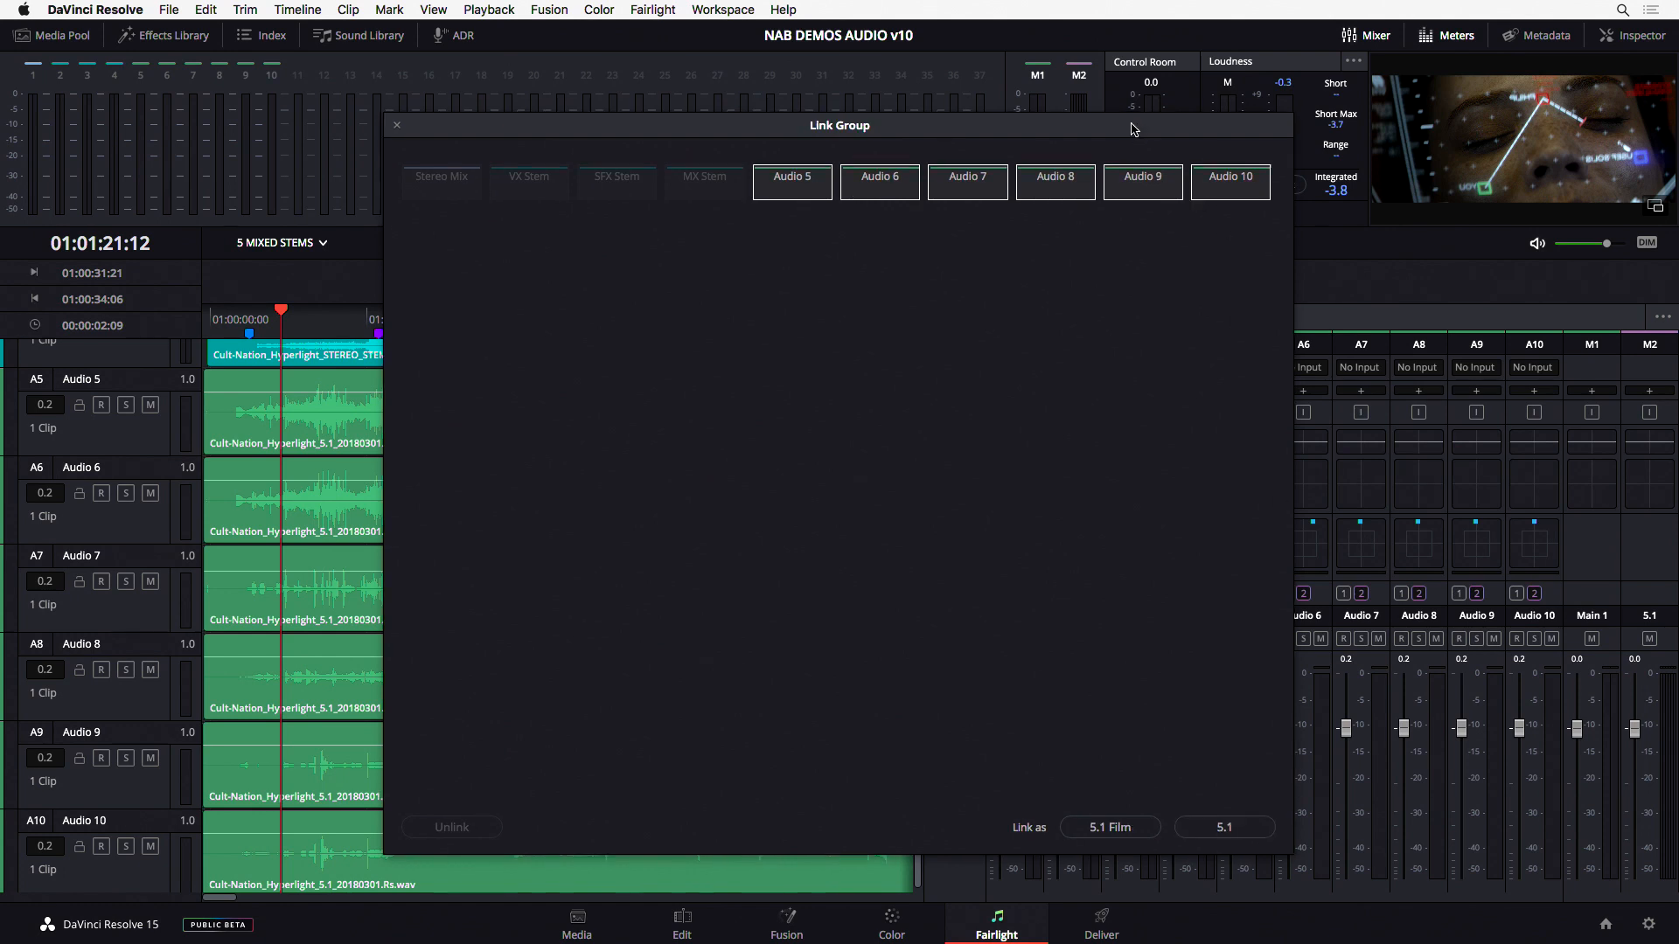
{"action": "left_click_drag", "start_coordinate": [1131, 124], "coordinate": [1089, 32]}
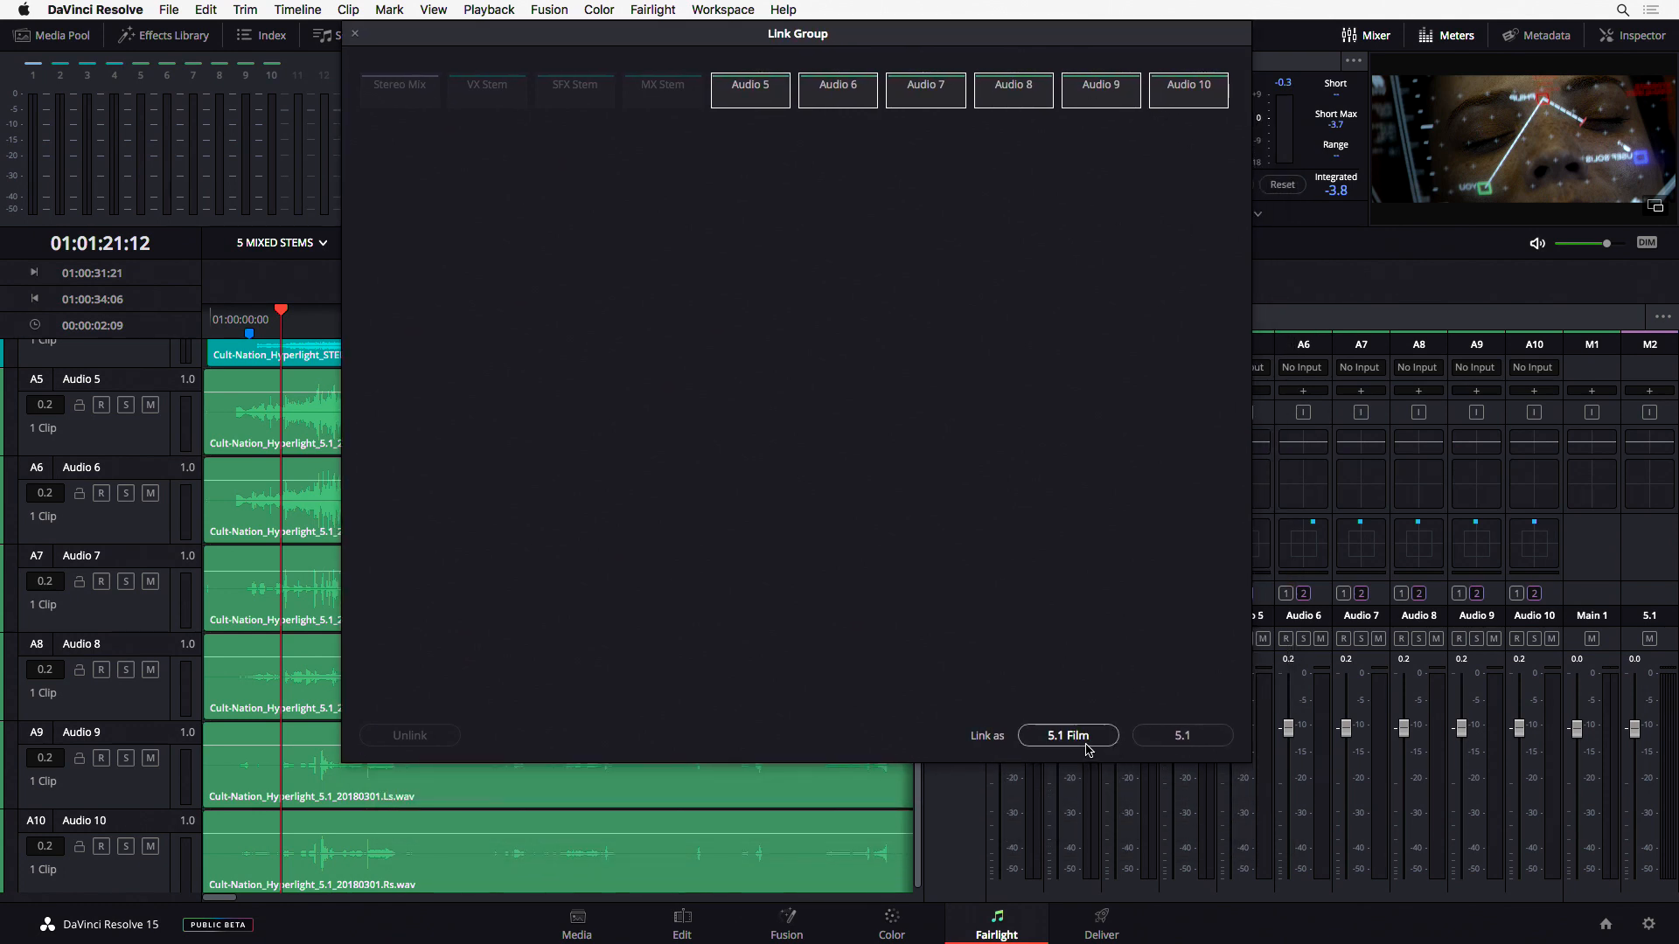
{"action": "left_click", "coordinate": [1174, 743]}
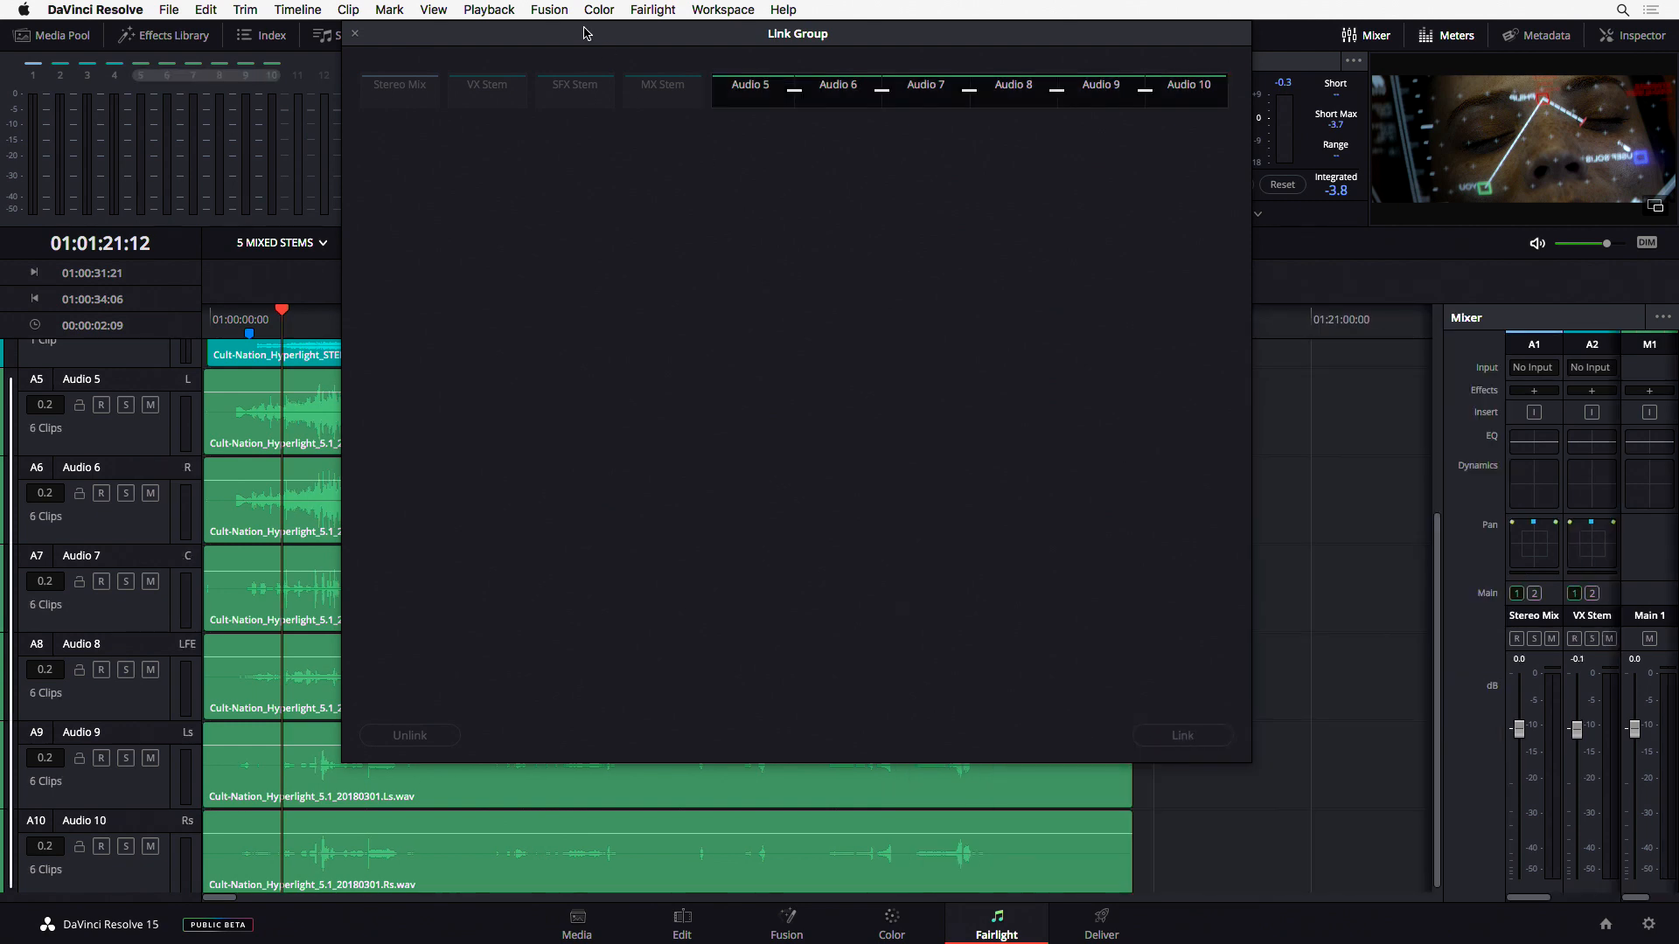
{"action": "left_click", "coordinate": [355, 35]}
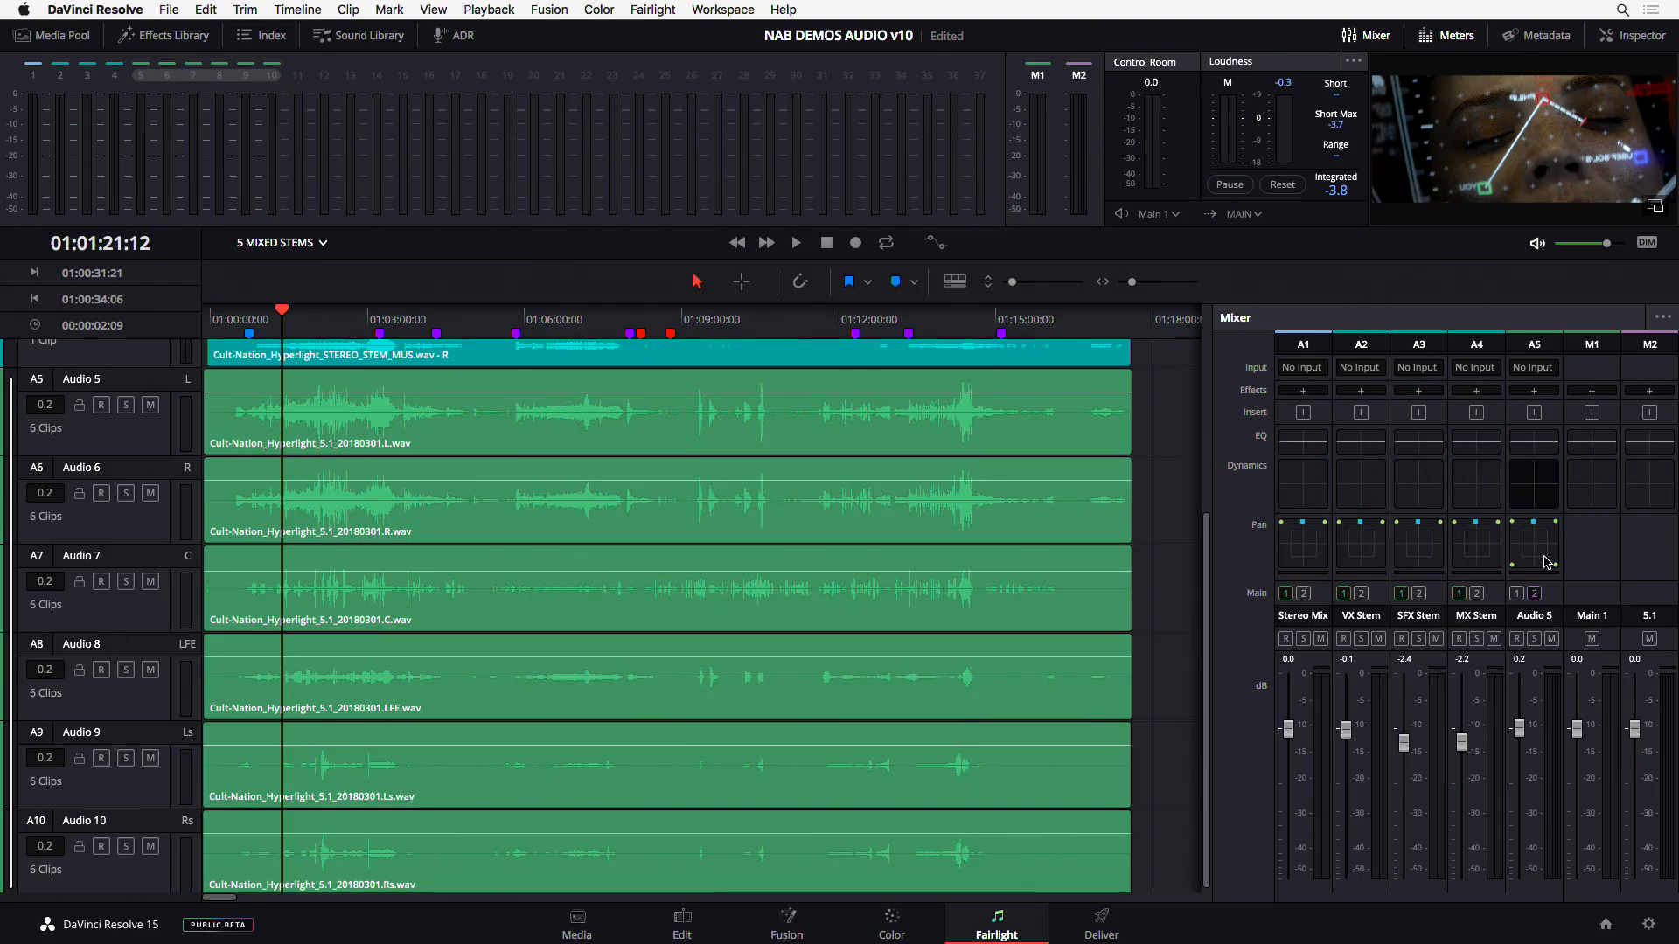
- Examine the linked 5.1 group's panning settings in the Audio 5 pan window, then close it and narrow the Mixer
{"action": "double_click", "coordinate": [1535, 537]}
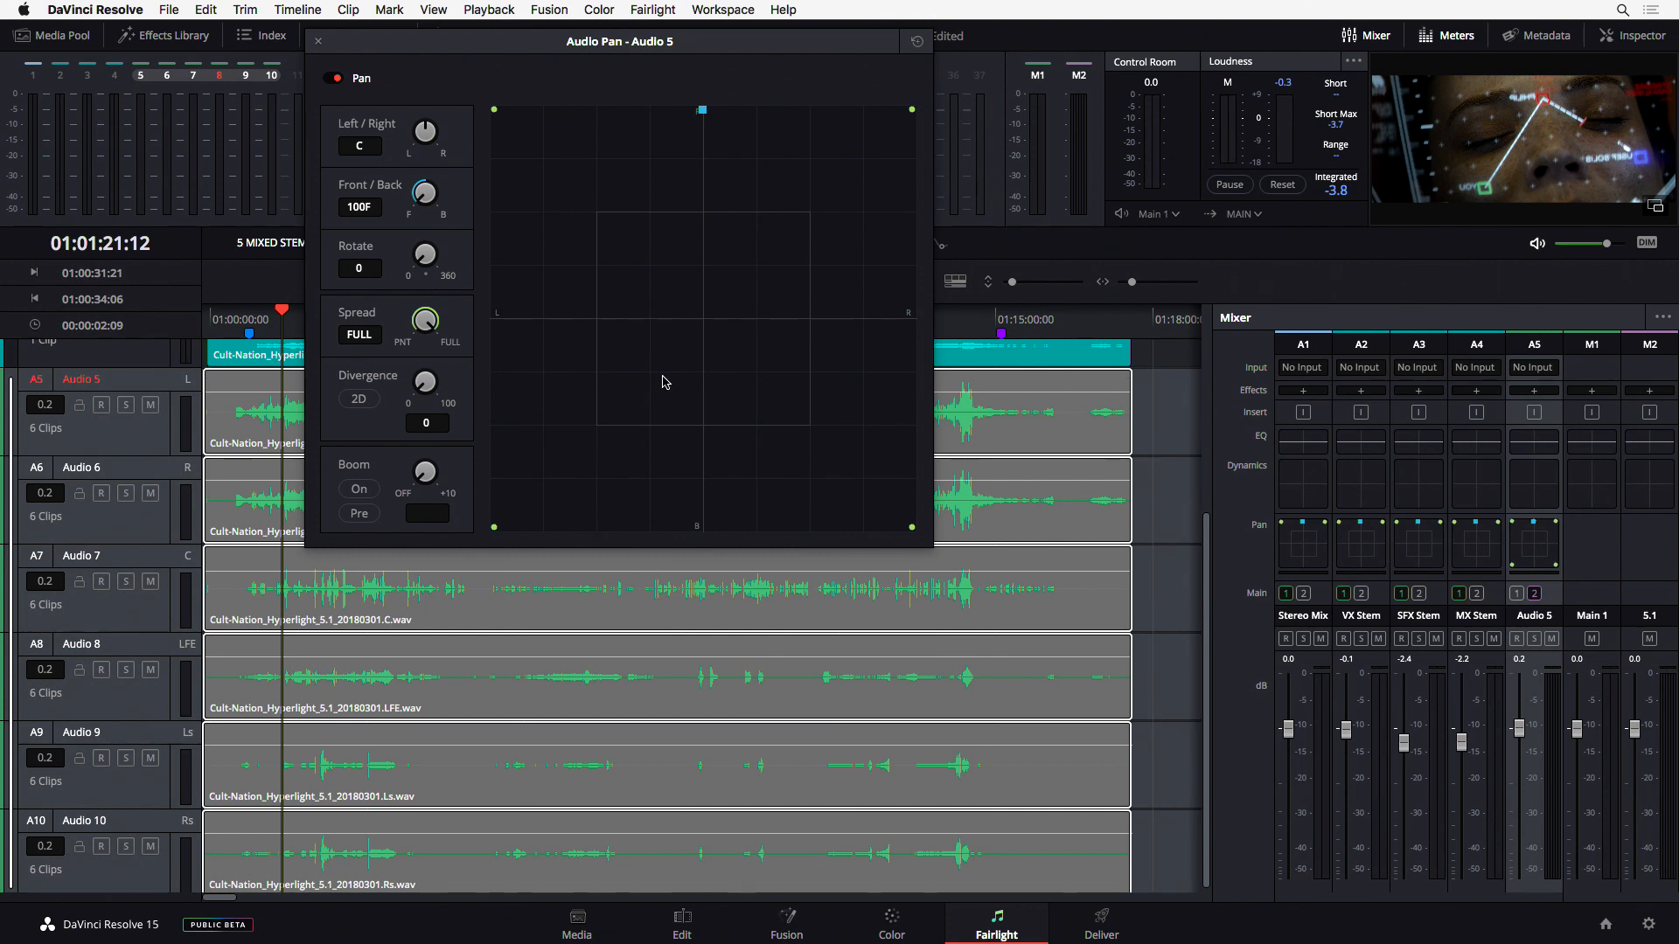
{"action": "left_click_drag", "start_coordinate": [311, 40], "coordinate": [314, 40]}
{"action": "left_click", "coordinate": [321, 42]}
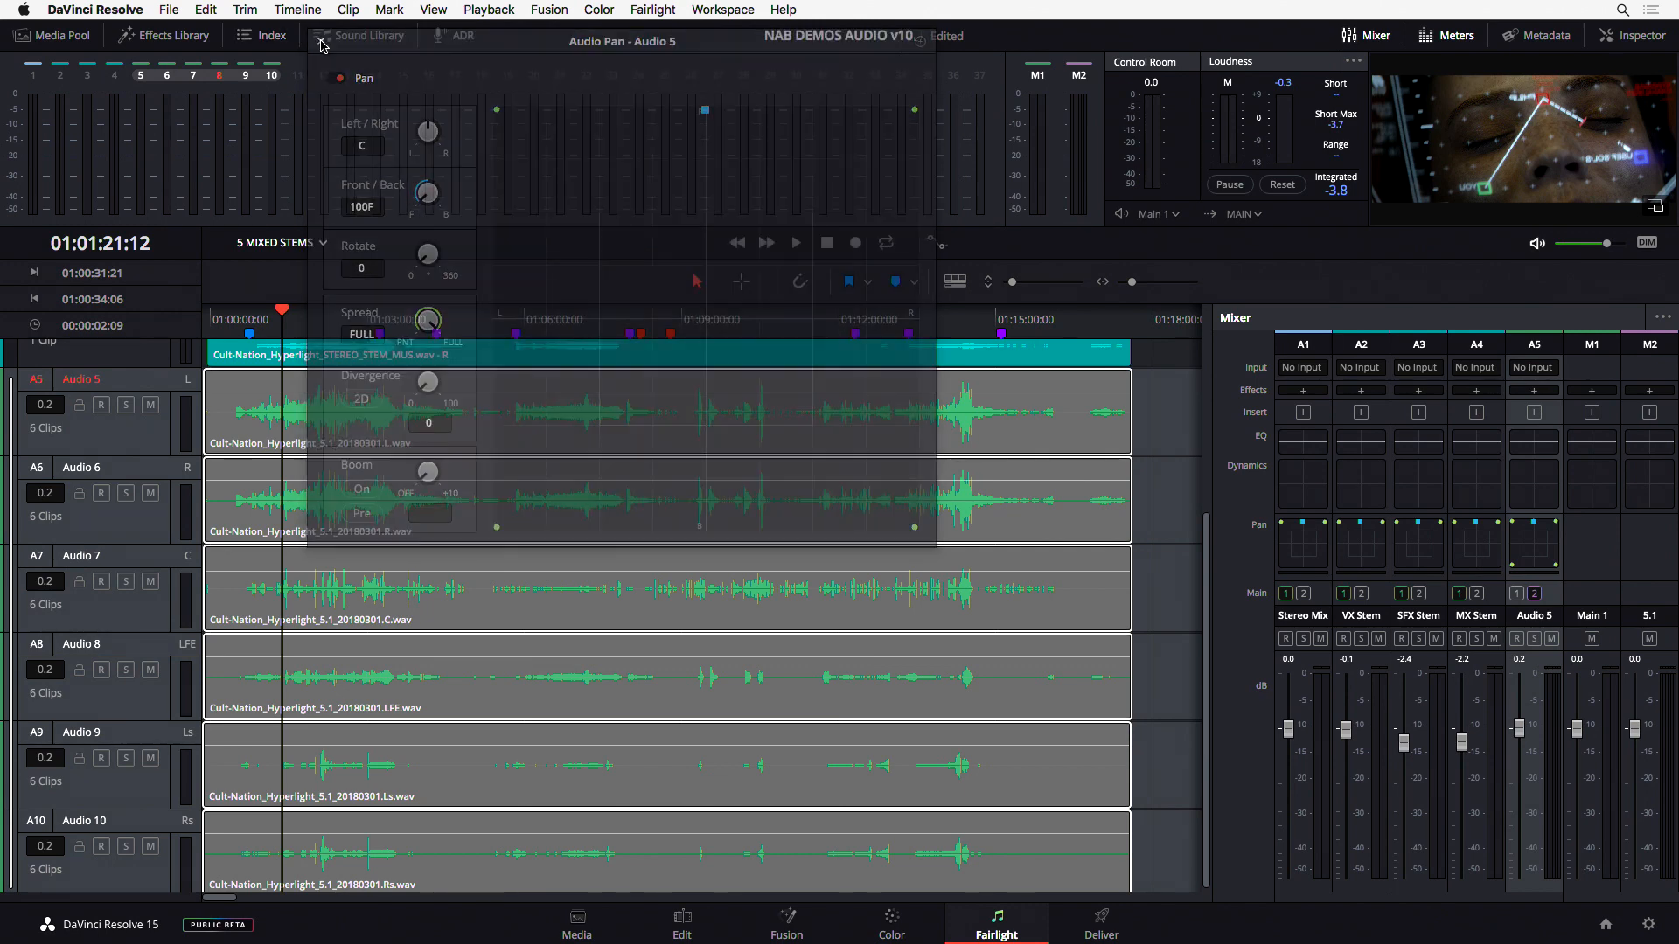
{"action": "left_click", "coordinate": [1181, 465]}
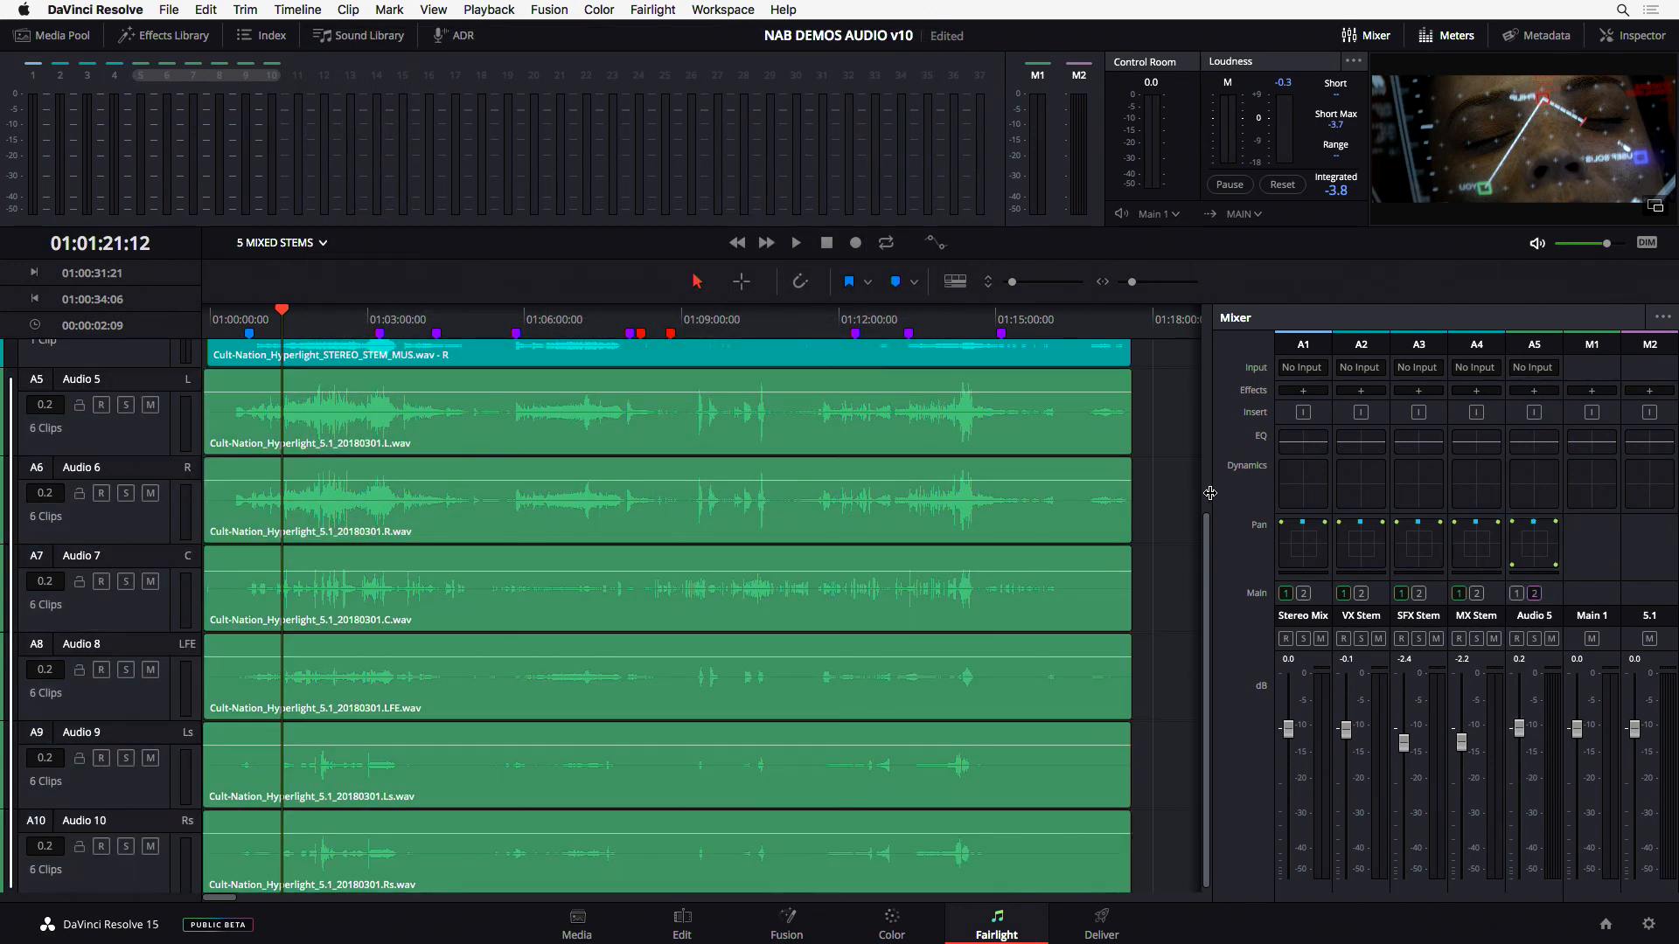
{"action": "left_click_drag", "start_coordinate": [1210, 493], "coordinate": [1265, 493]}
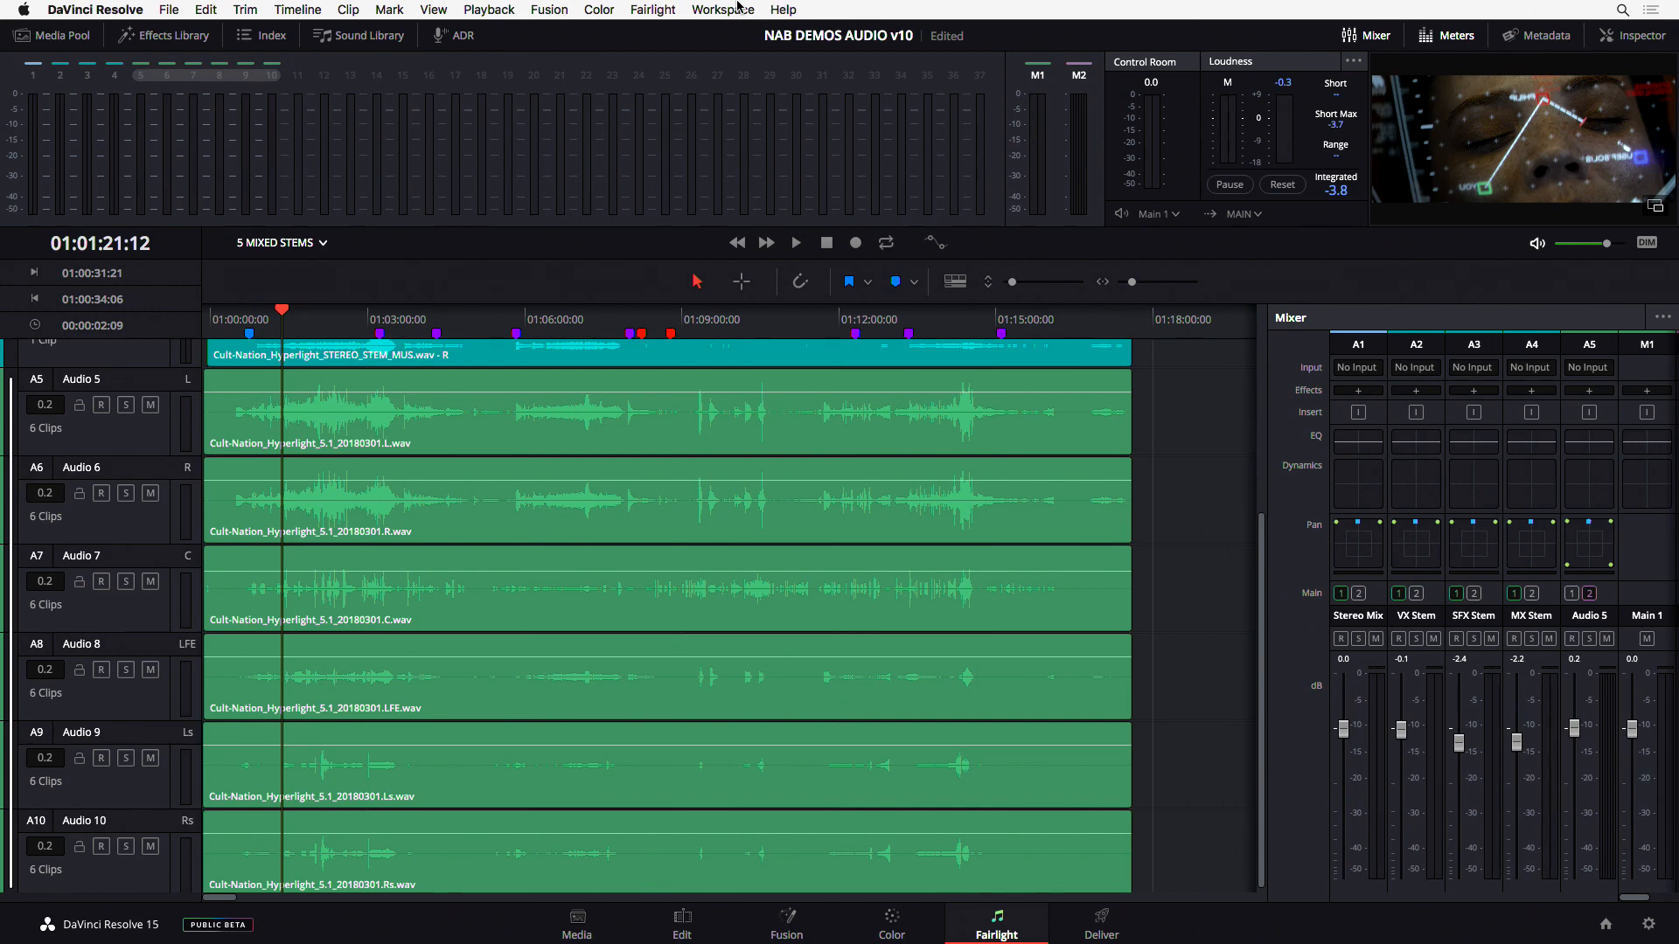
- Unlink the Audio 5 to Audio 10 group and widen the Mixer to show the individual channels' pan positions
{"action": "left_click", "coordinate": [652, 10]}
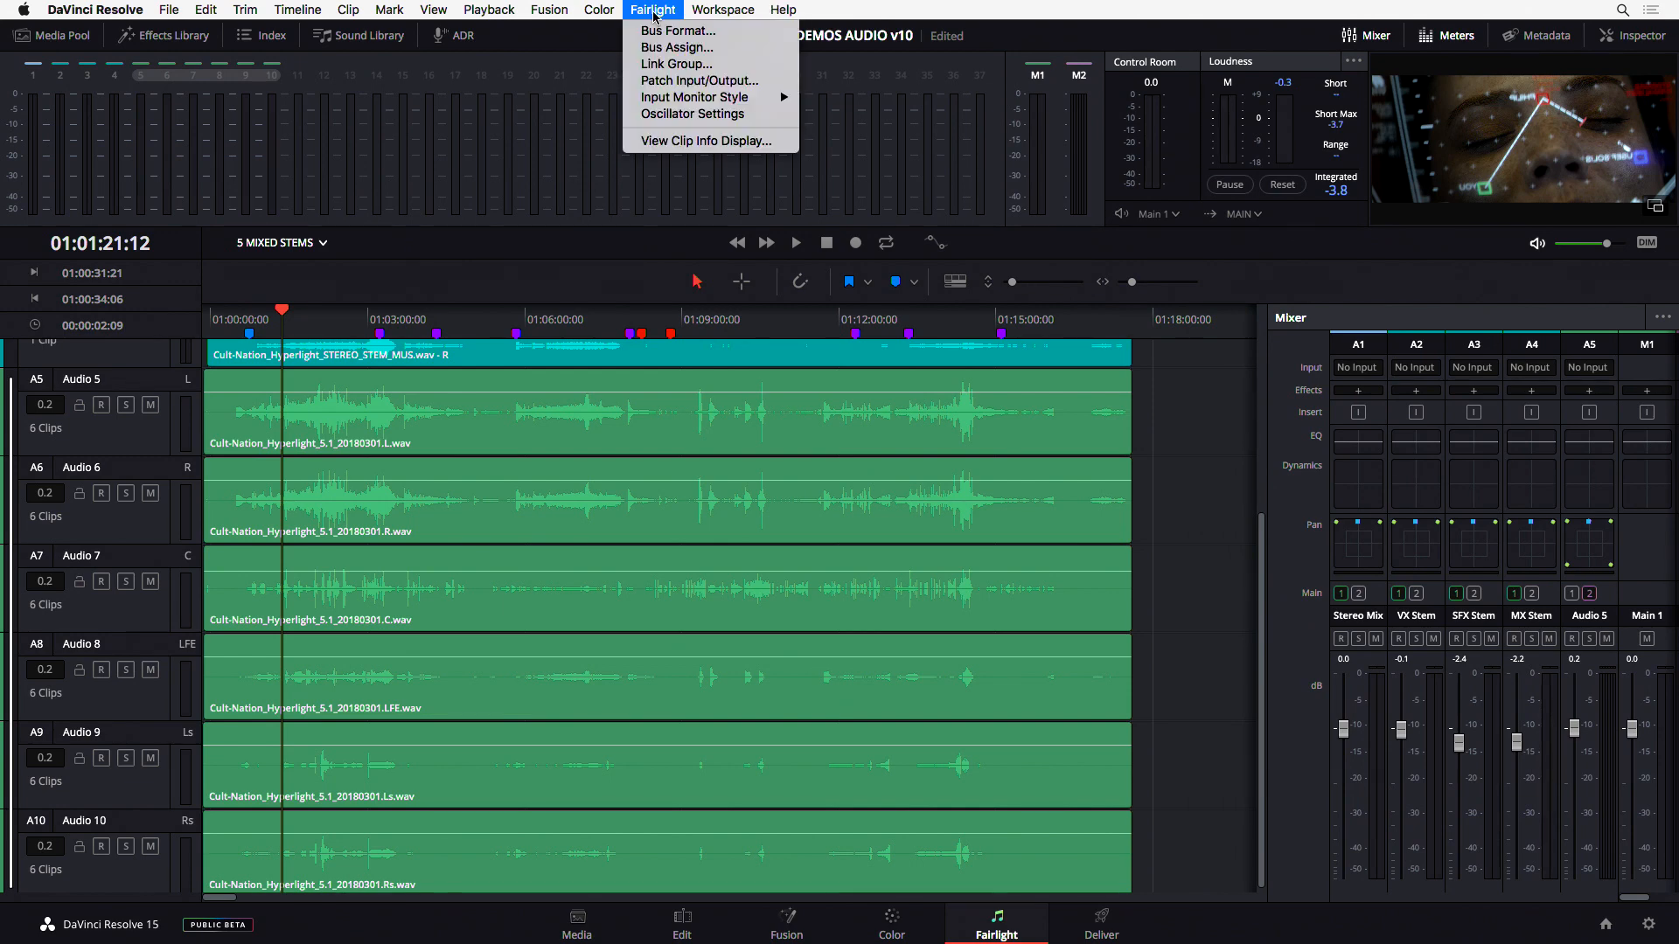
{"action": "left_click", "coordinate": [660, 63]}
{"action": "left_click", "coordinate": [792, 187]}
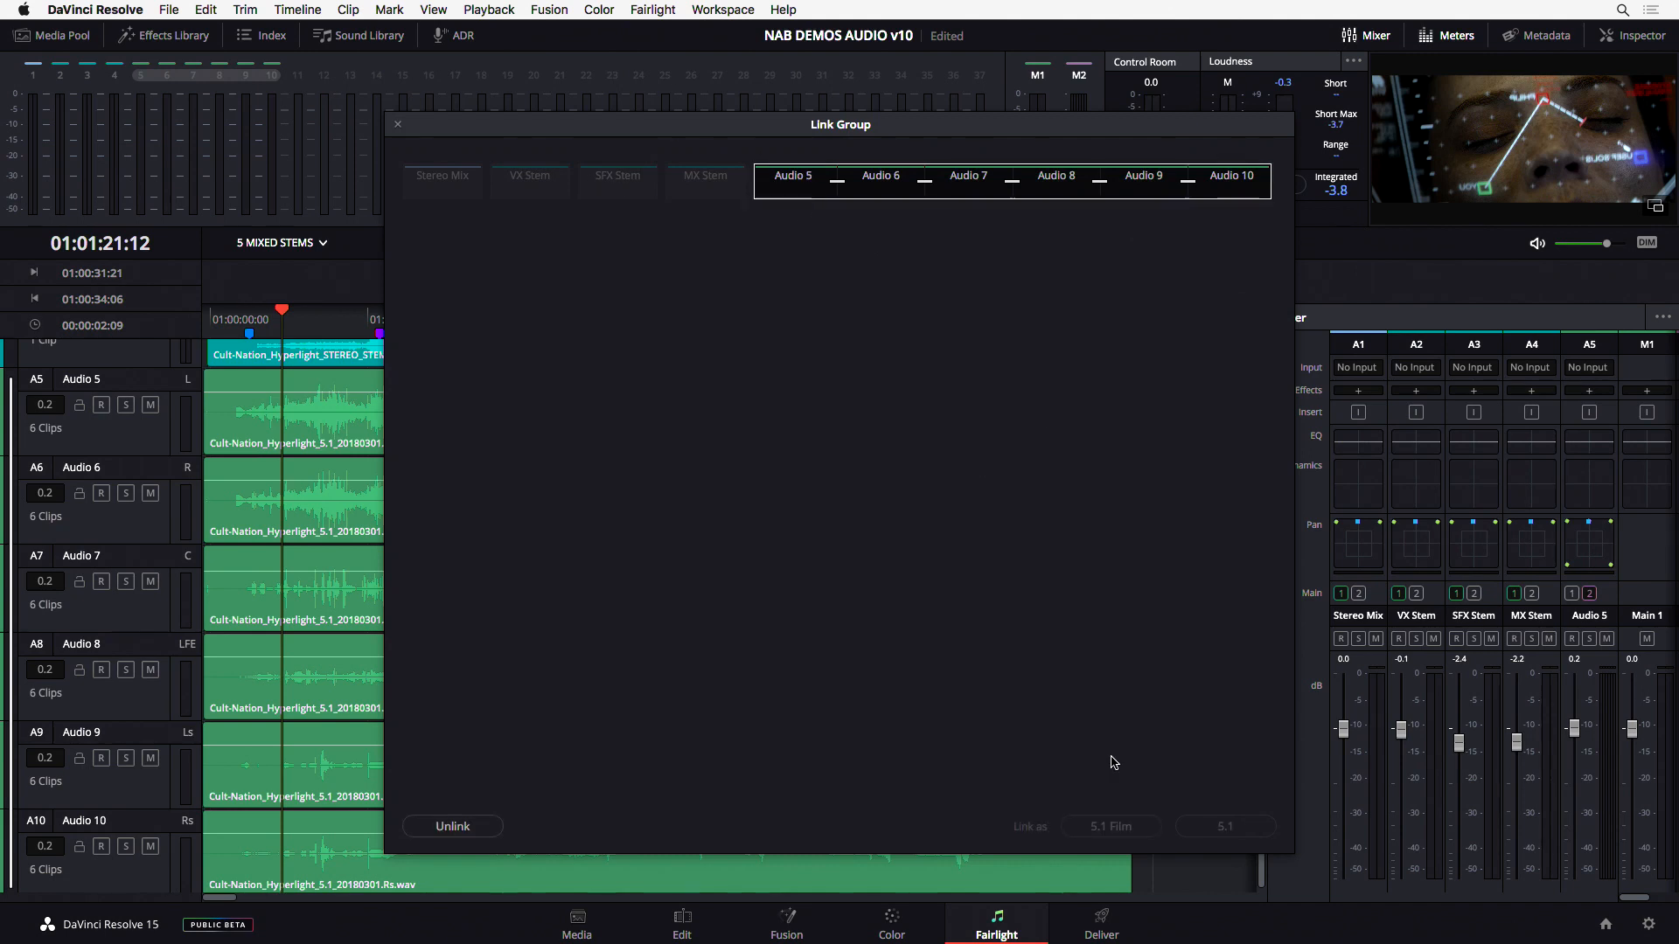
{"action": "left_click", "coordinate": [453, 826]}
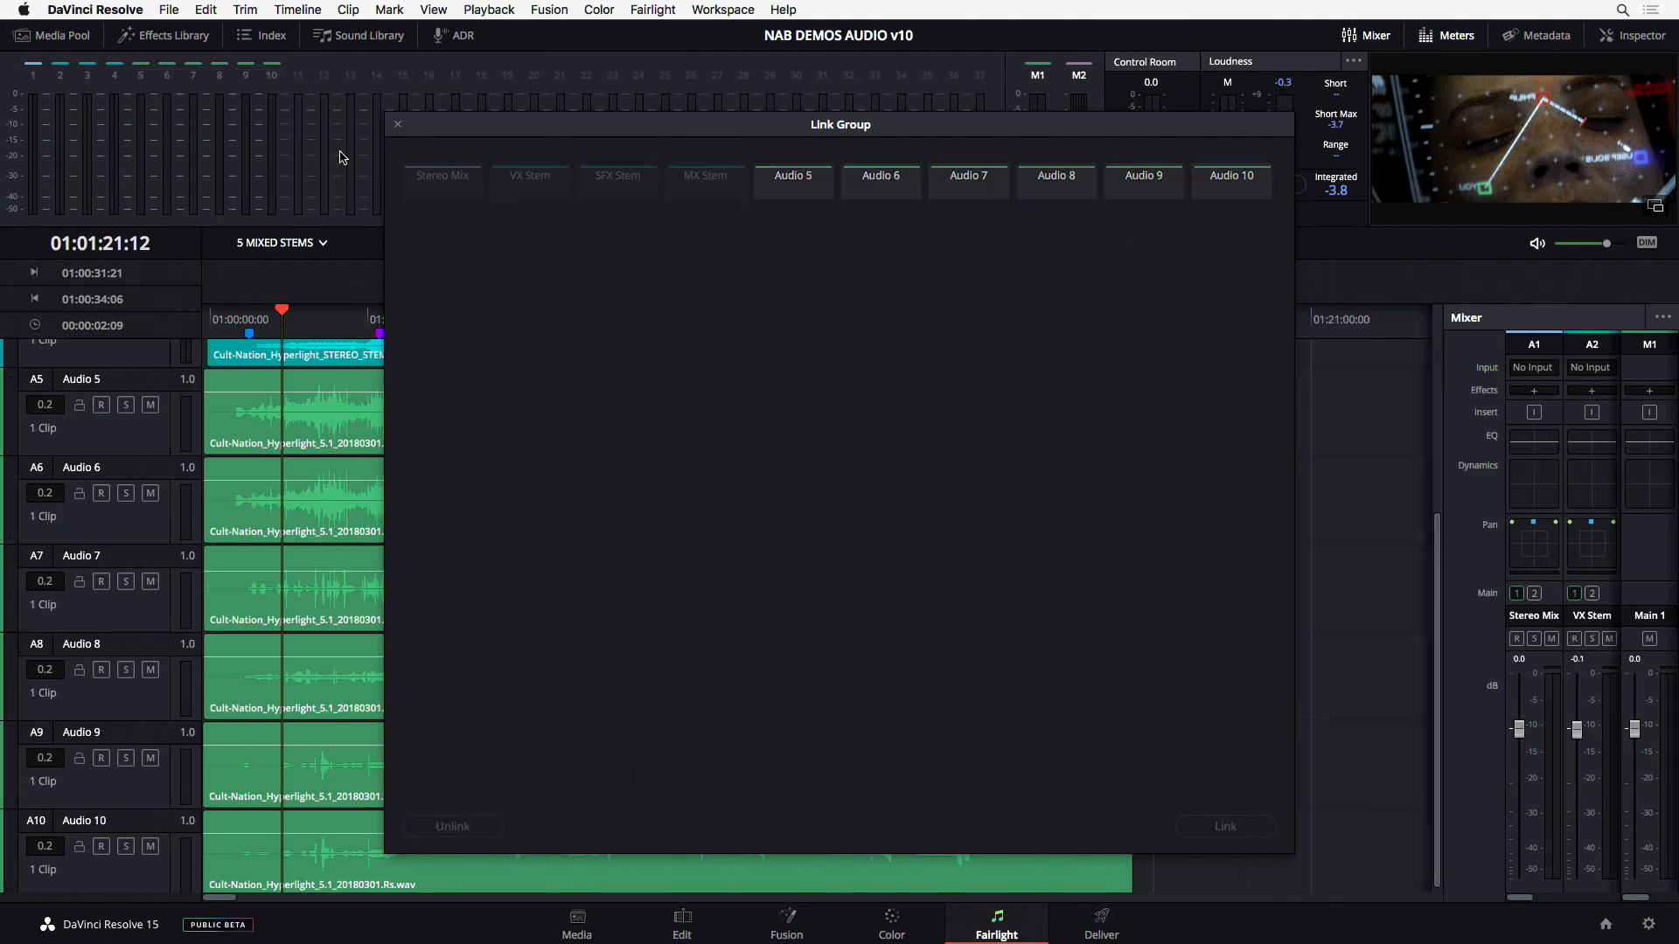
{"action": "left_click", "coordinate": [399, 127]}
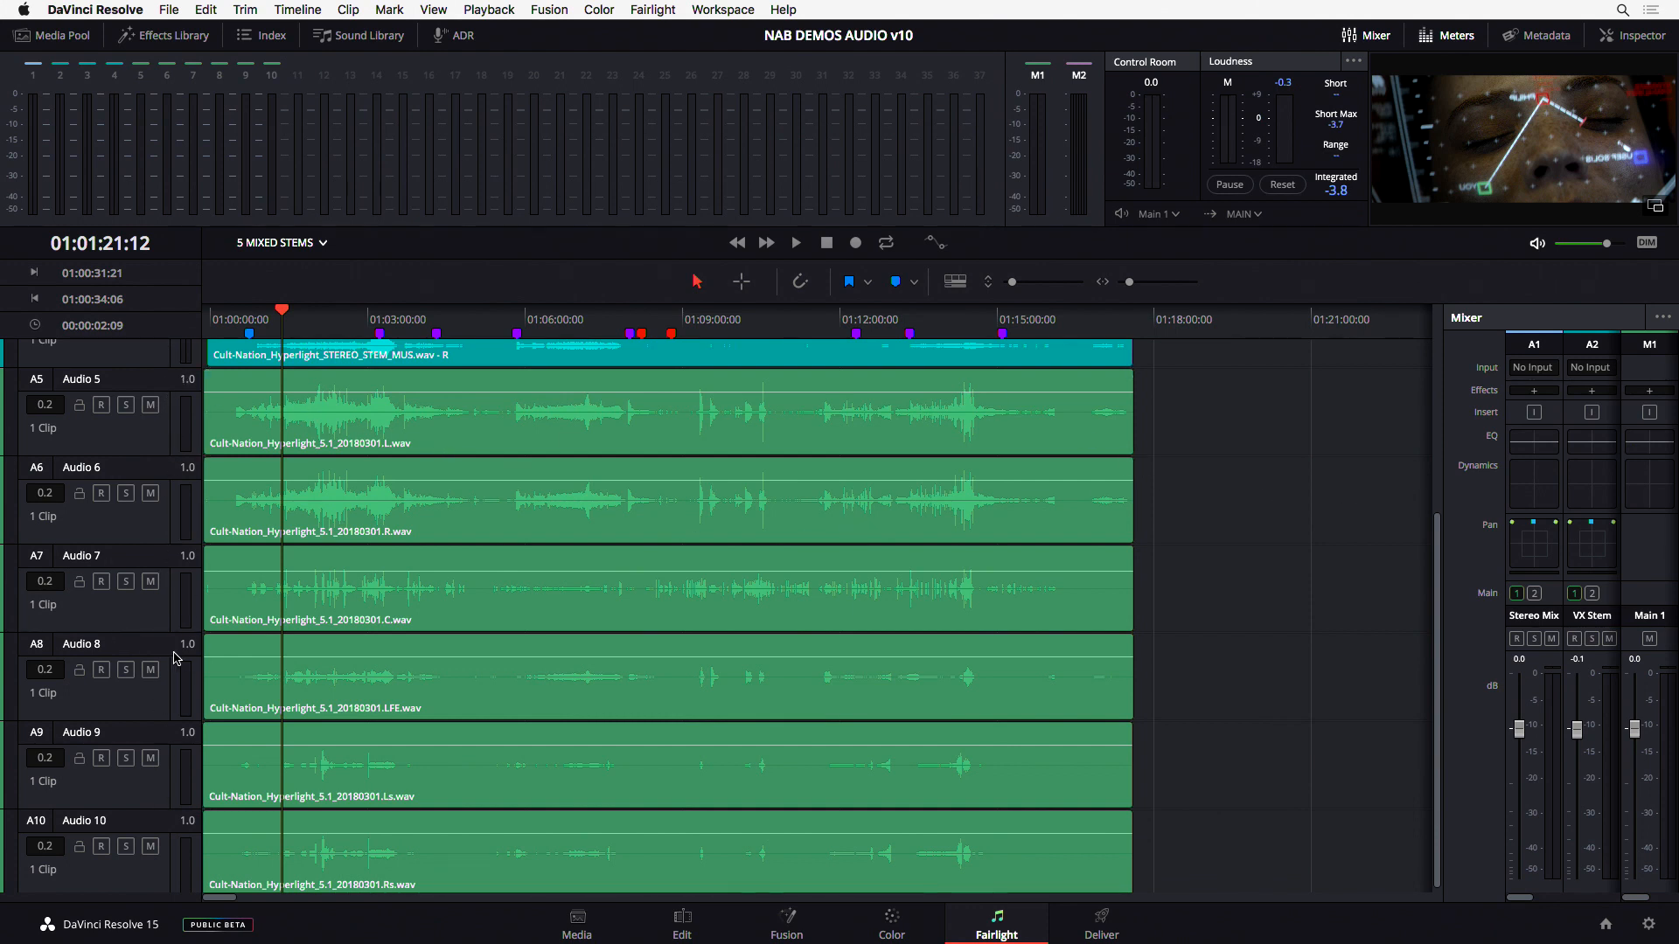
{"action": "left_click_drag", "start_coordinate": [1443, 476], "coordinate": [675, 520]}
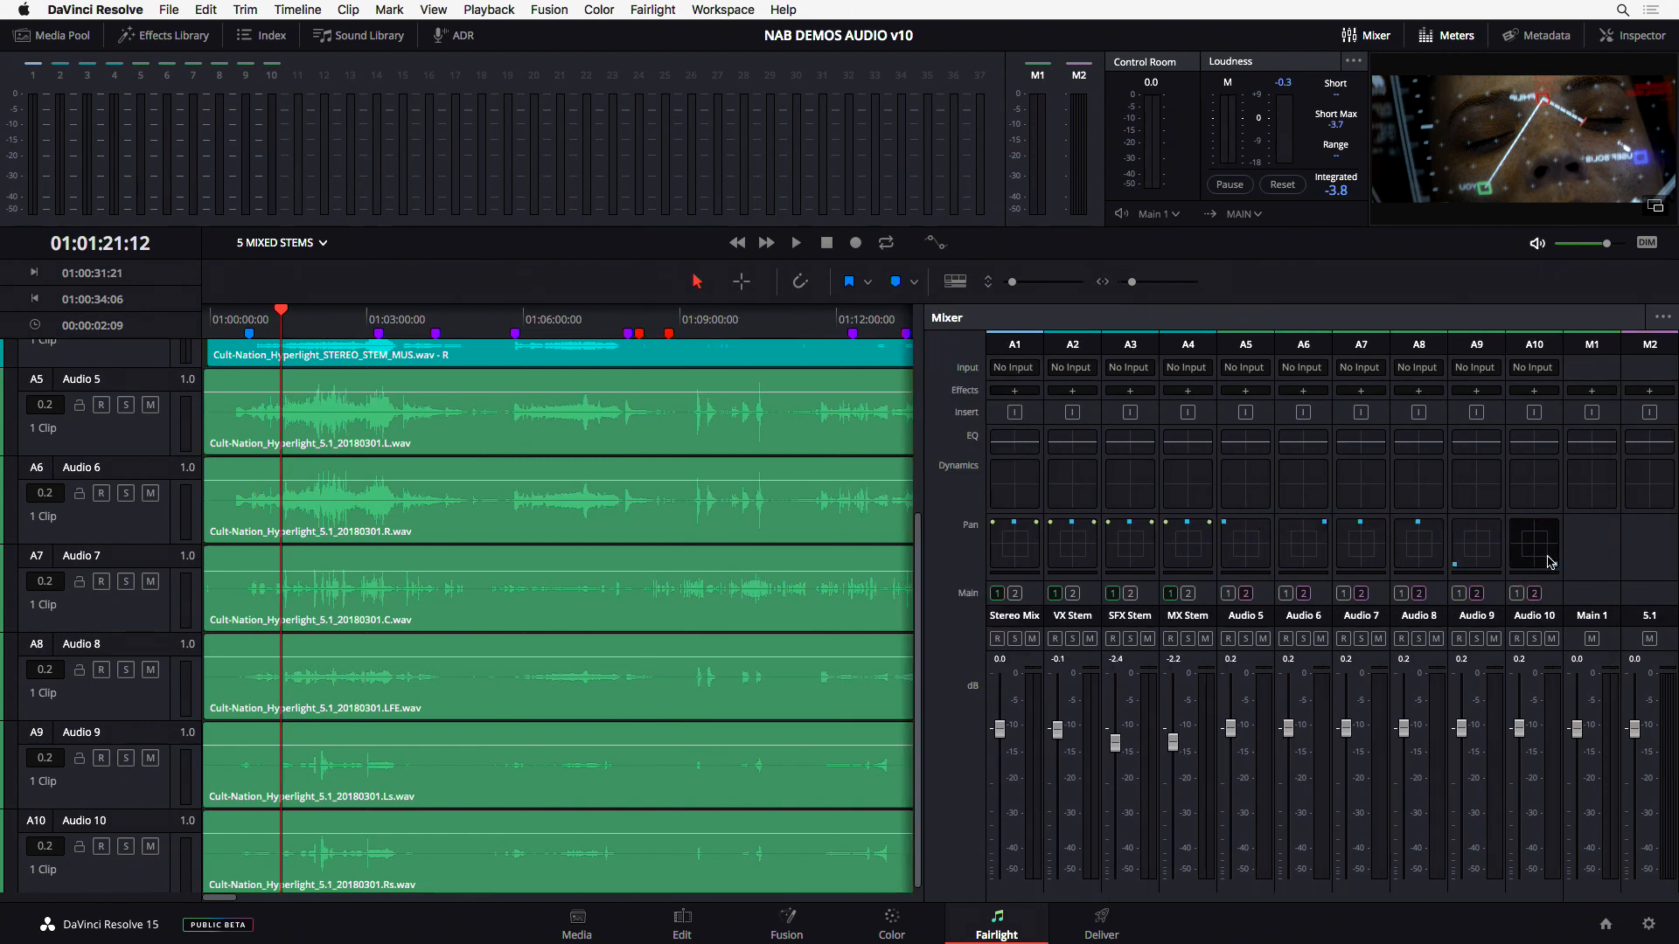